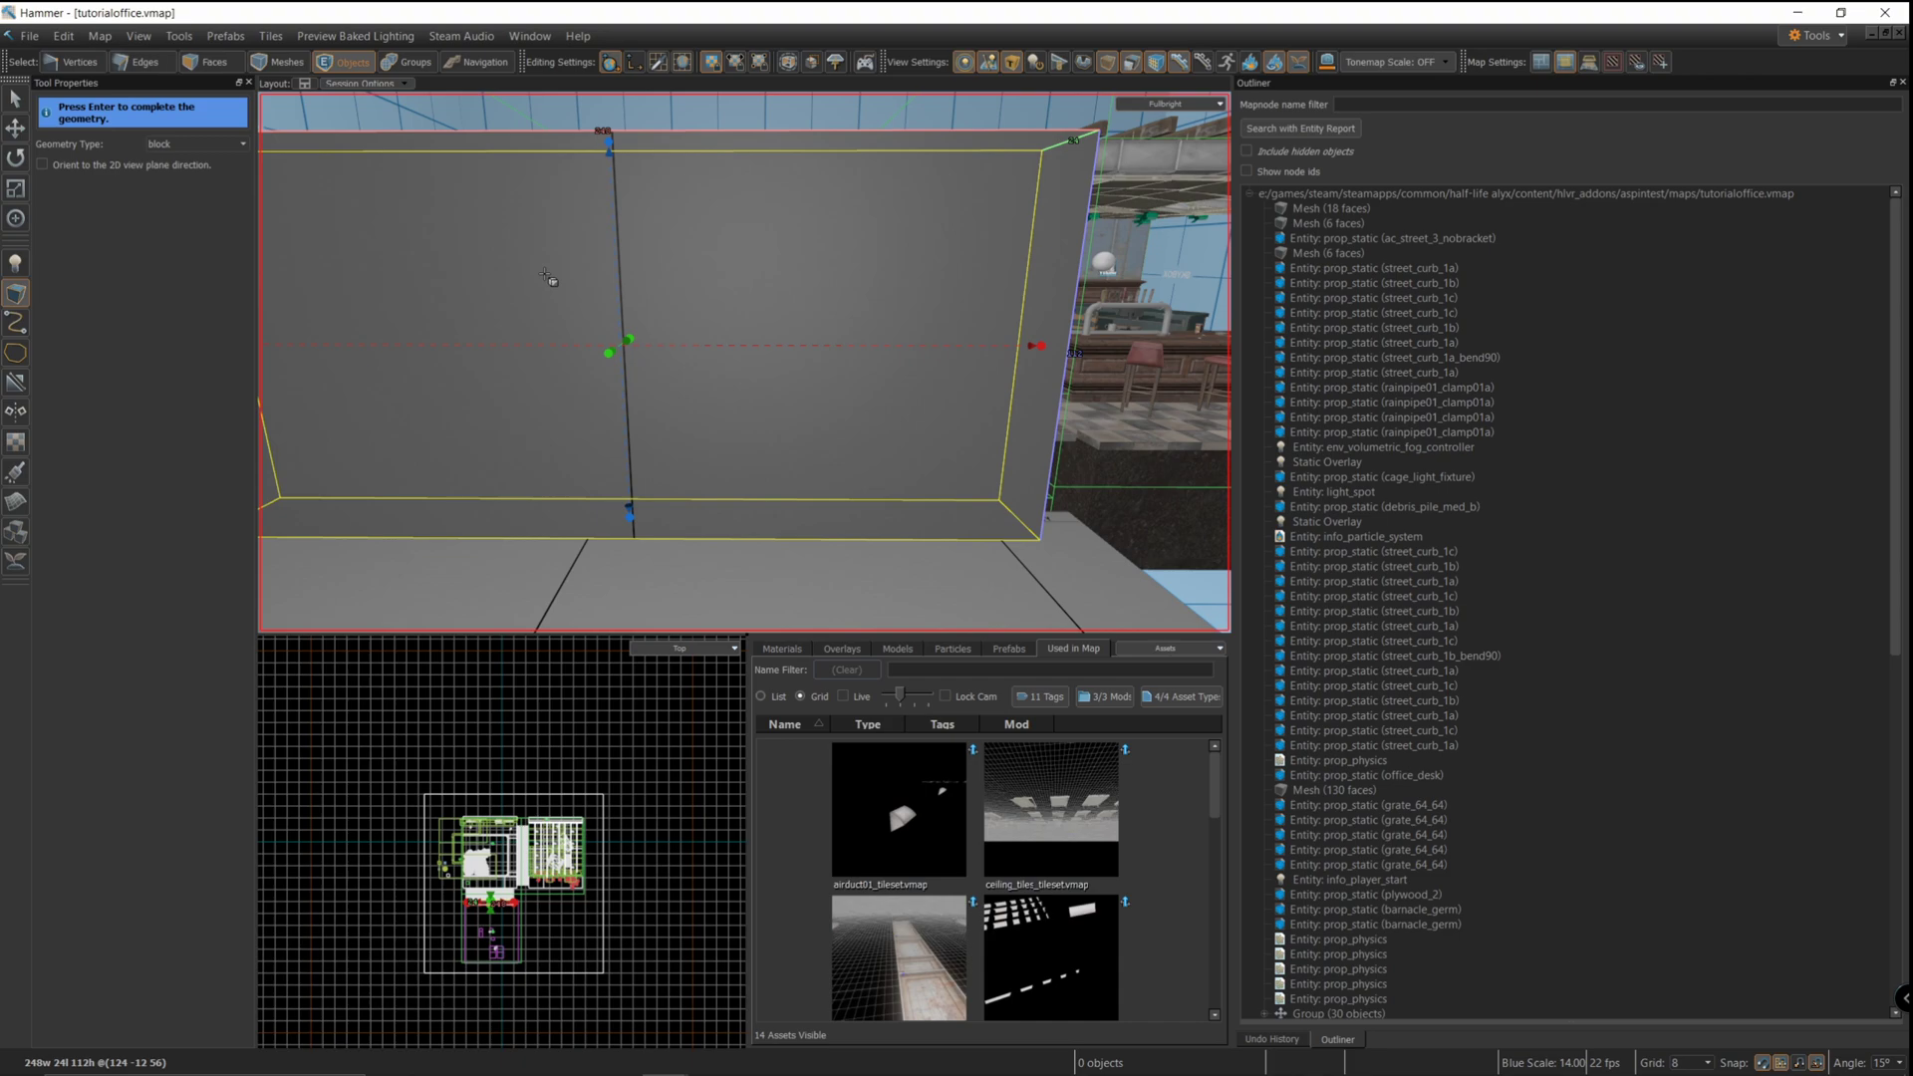
- Stretch the new block to 256 wide, 16 long and 112 high, and complete it as a mesh
mouse_move(608, 353)
mouse_down()
mouse_move(568, 393)
mouse_move(615, 346)
mouse_up()
drag(1040, 346, 1080, 341)
drag(624, 144, 626, 114)
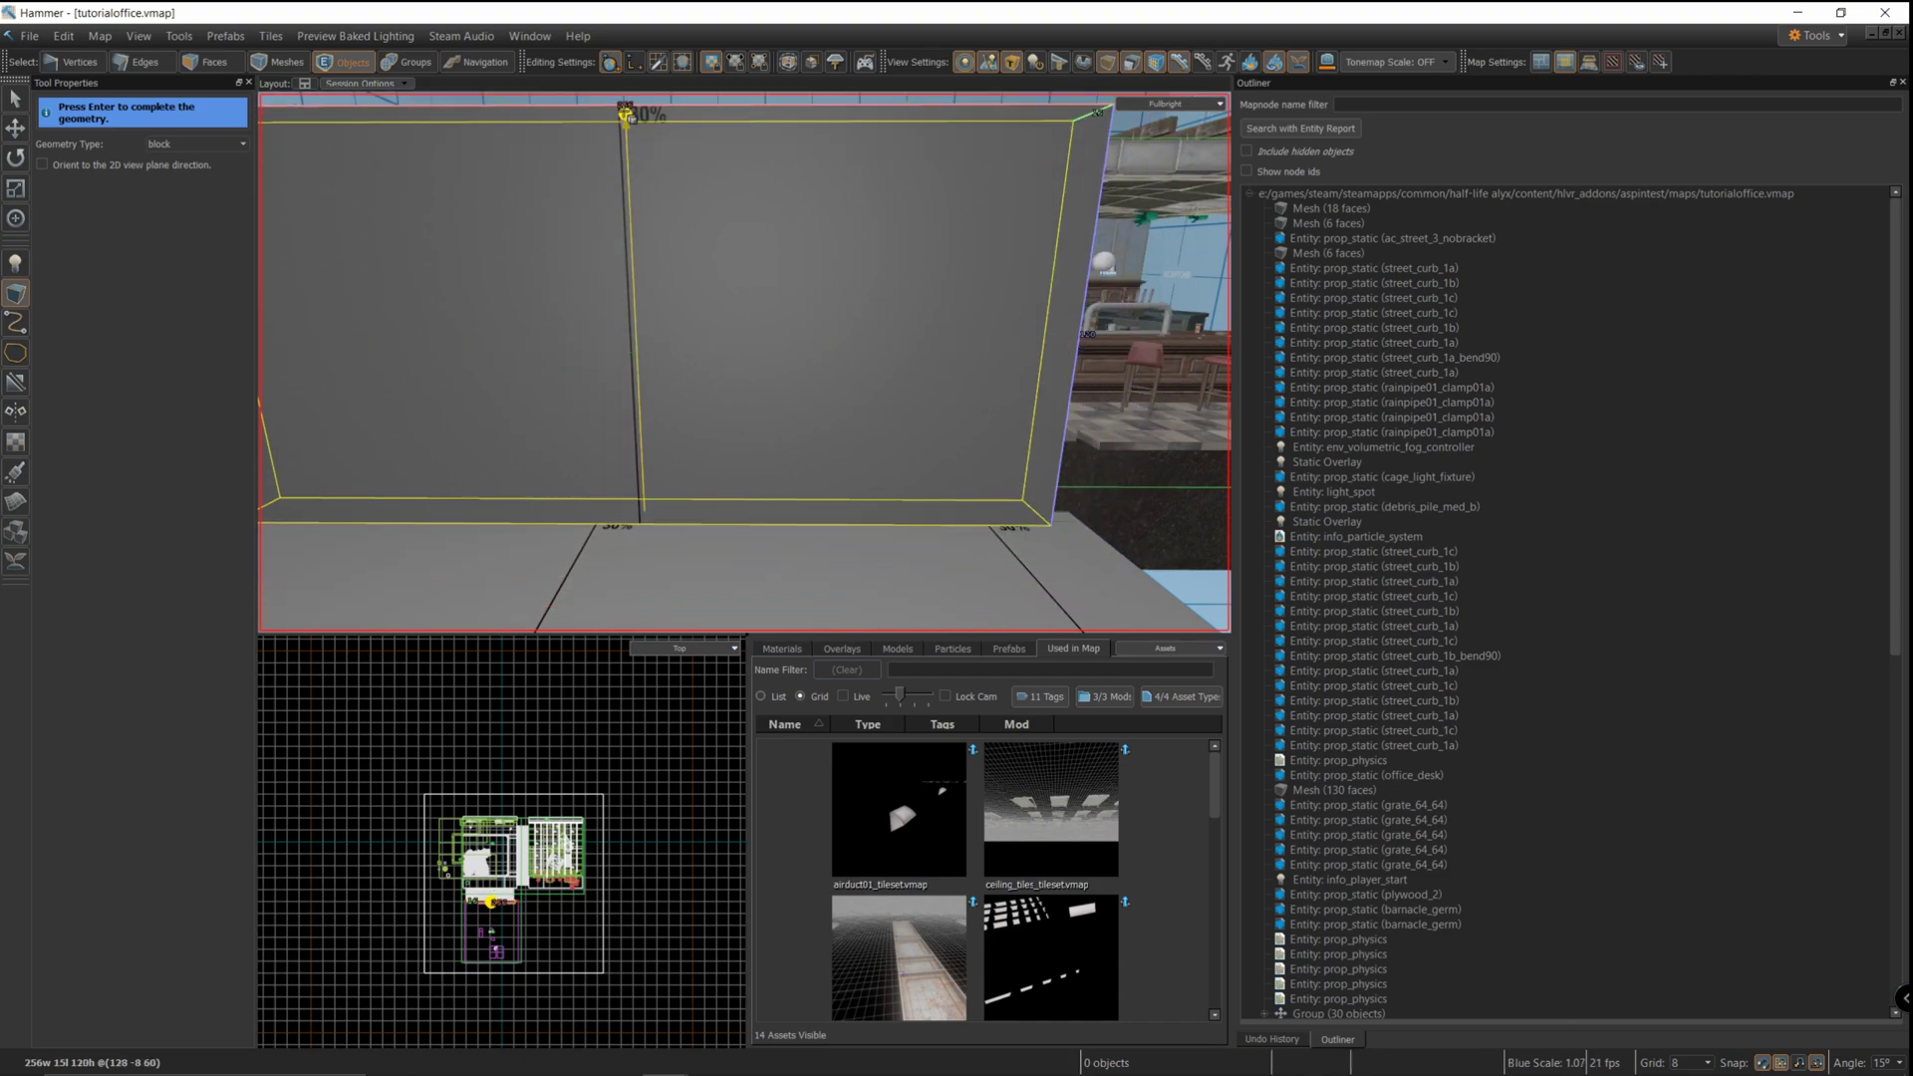
key(Return)
- Tie the new block mesh to an entity and set its class to trigger_once in its object properties
right_click(485, 243)
mouse_move(598, 251)
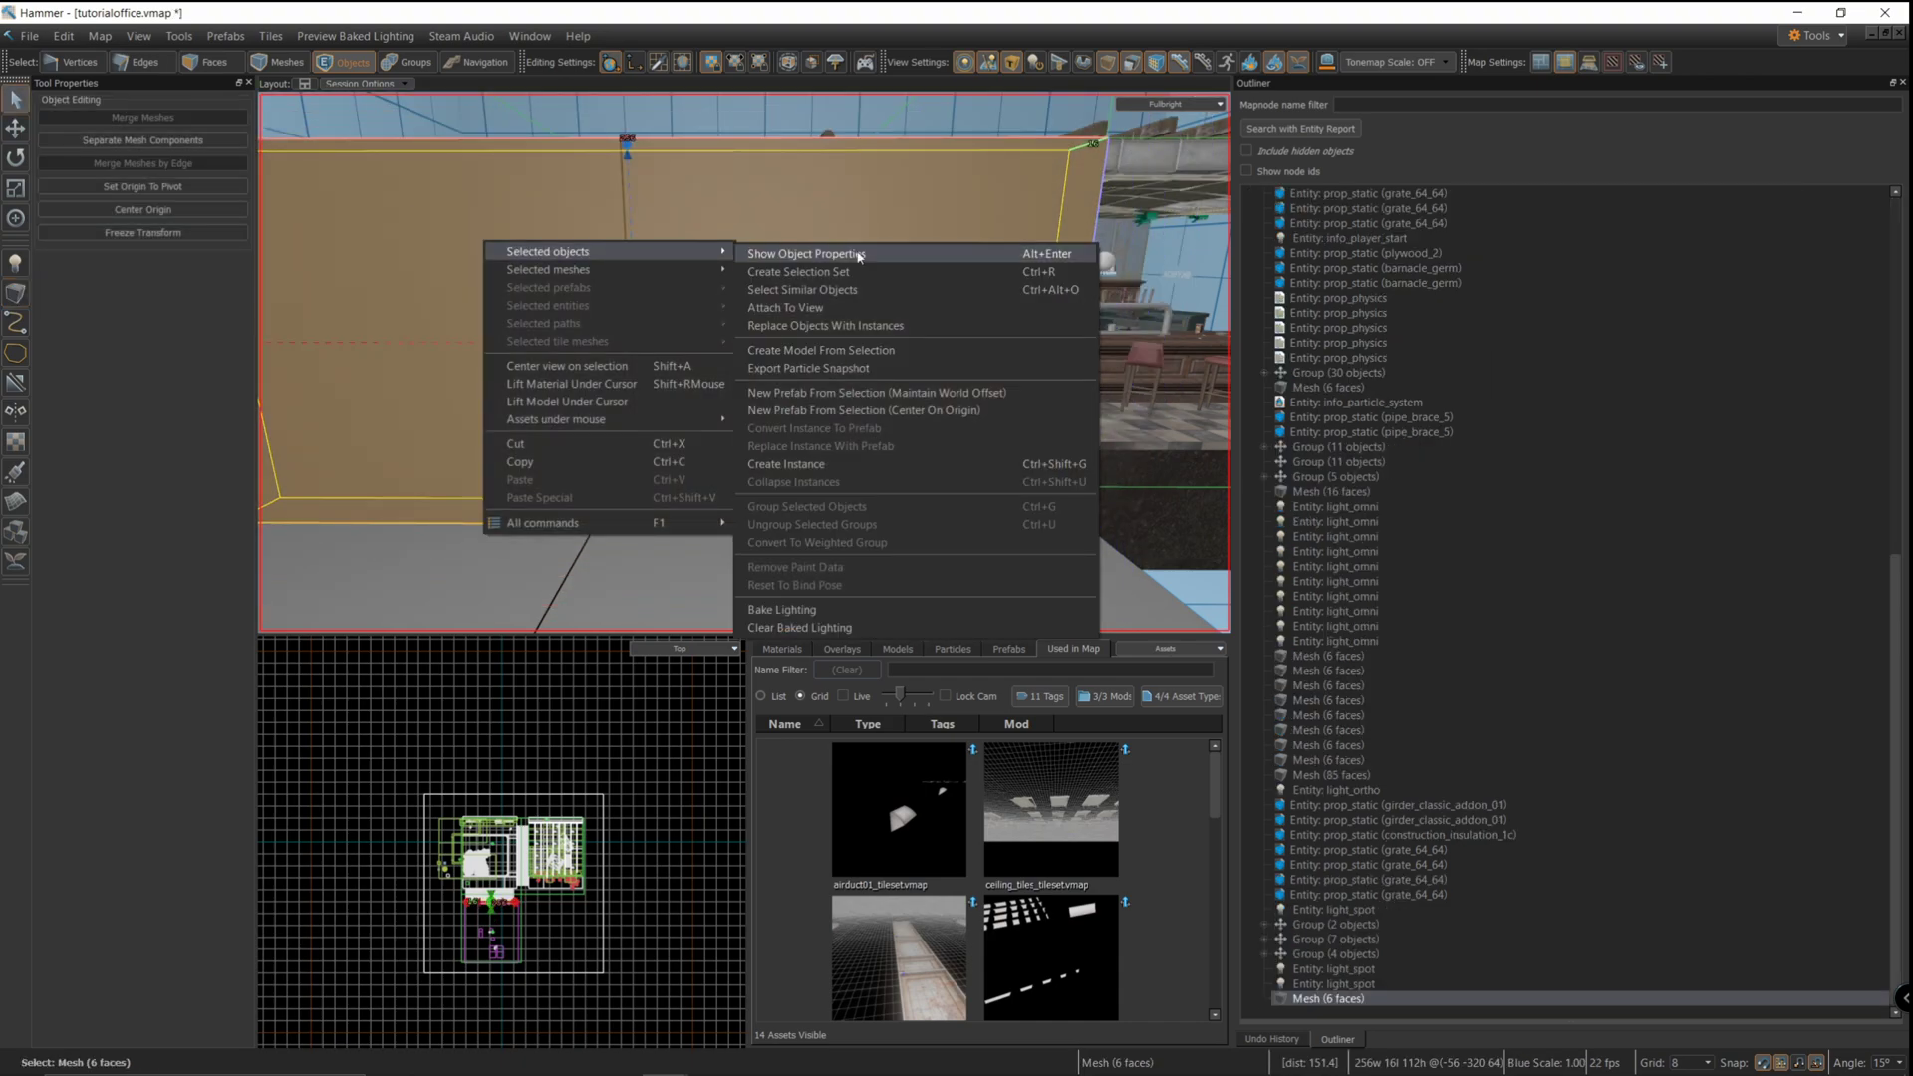
click(879, 257)
drag(449, 424, 603, 235)
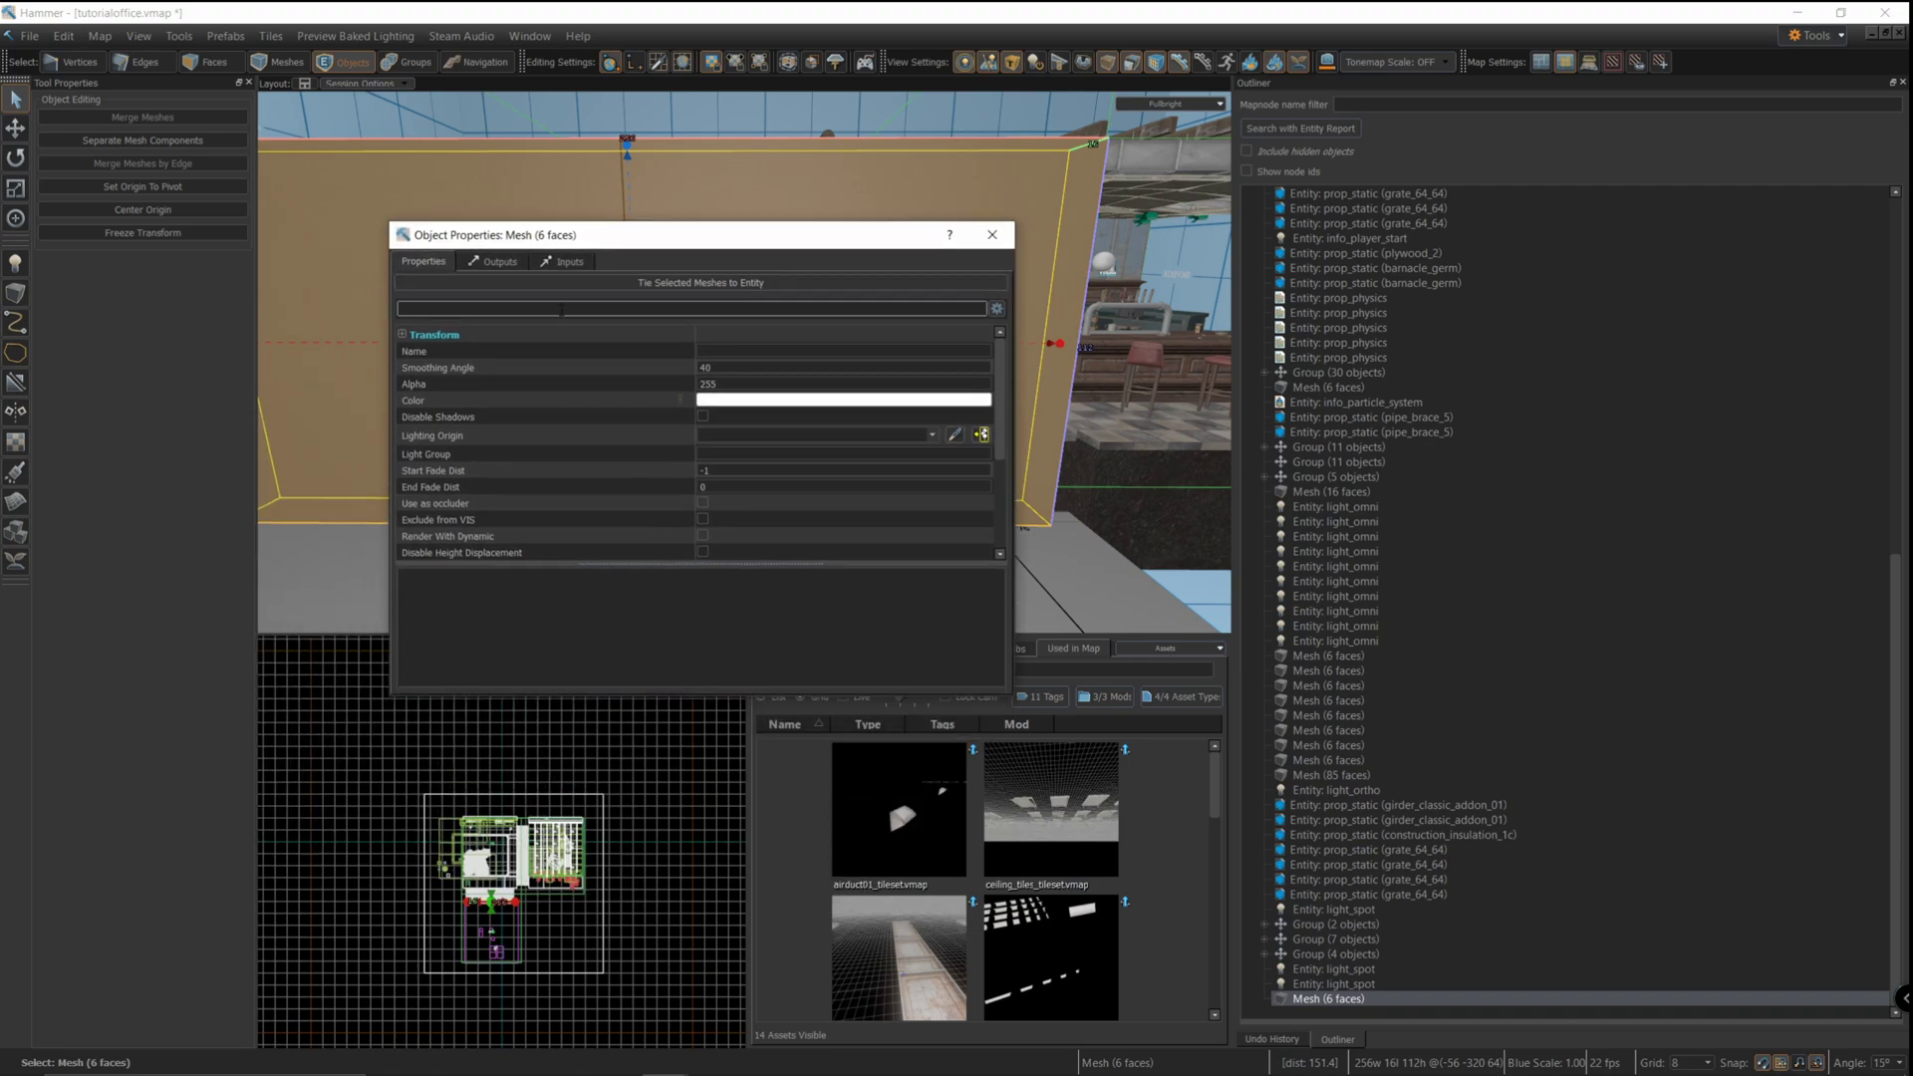
click(606, 284)
text(trigger_once)
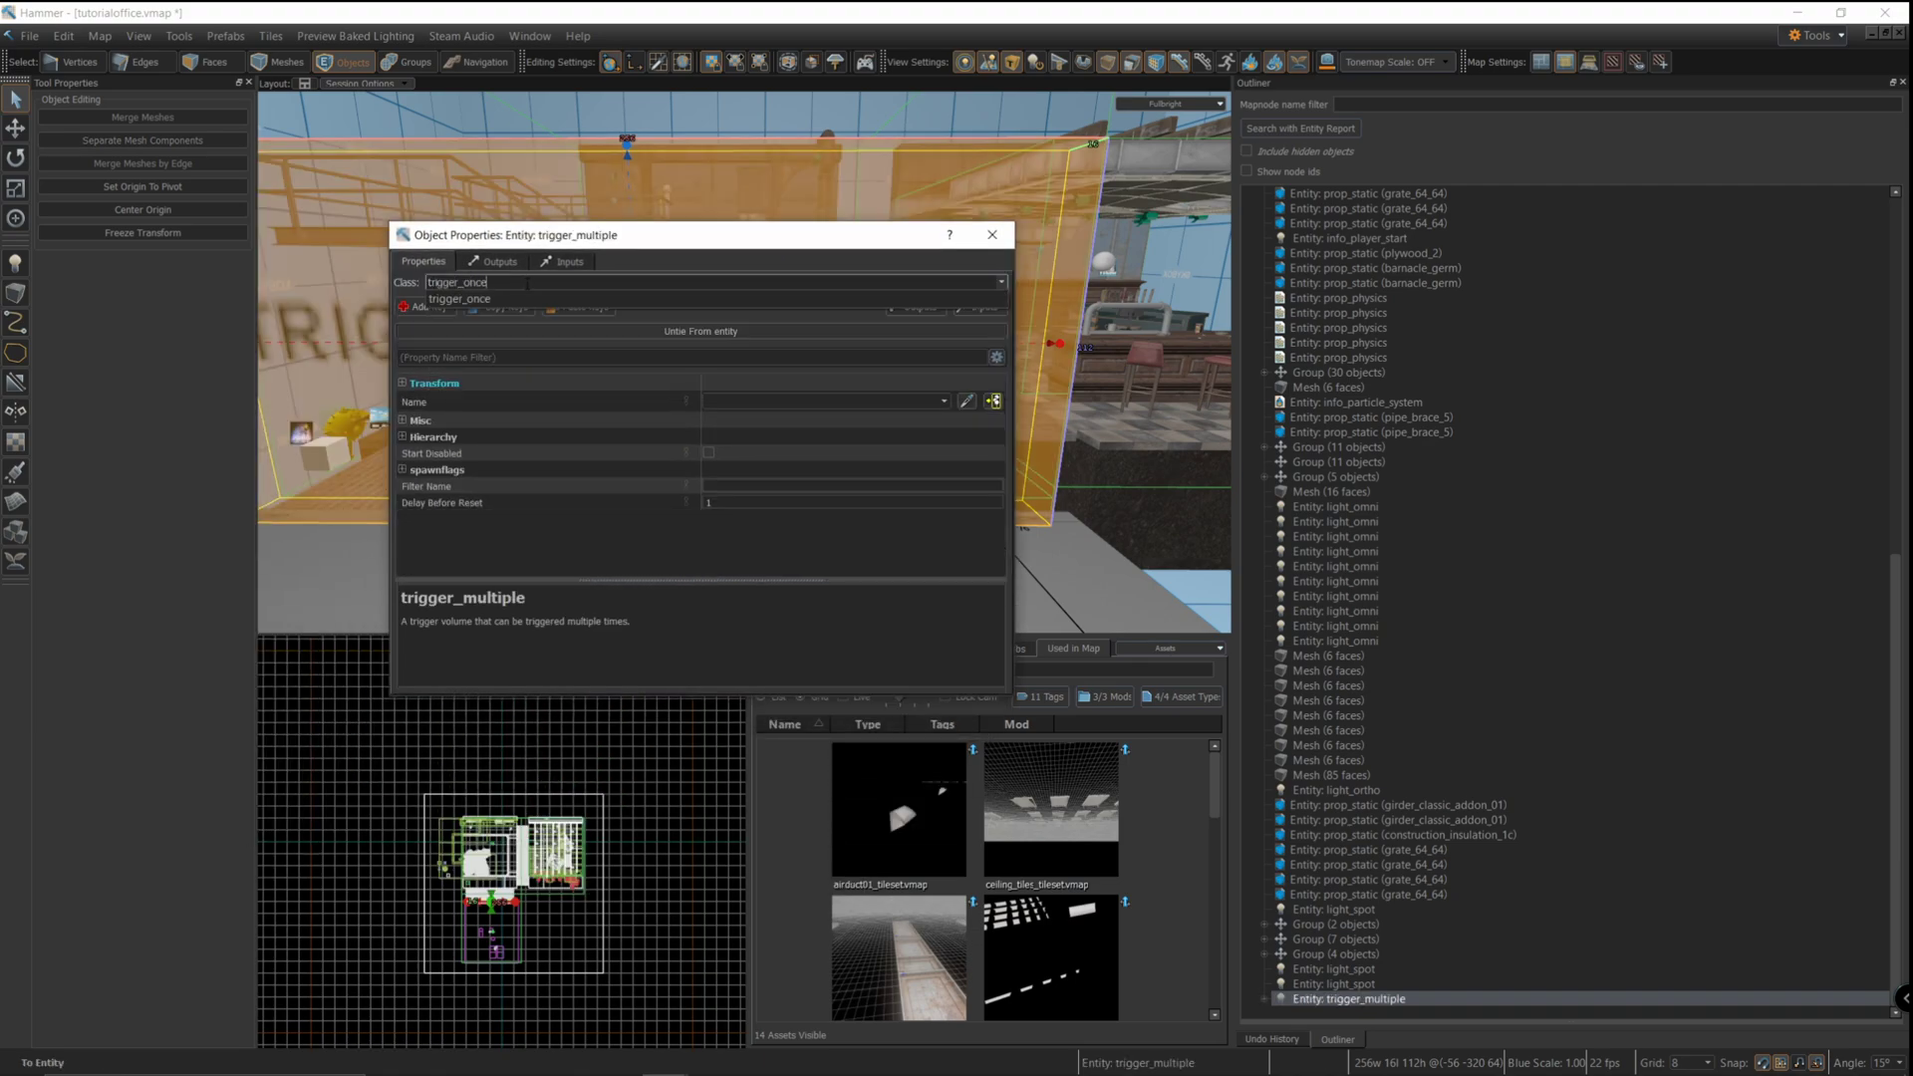
click(499, 299)
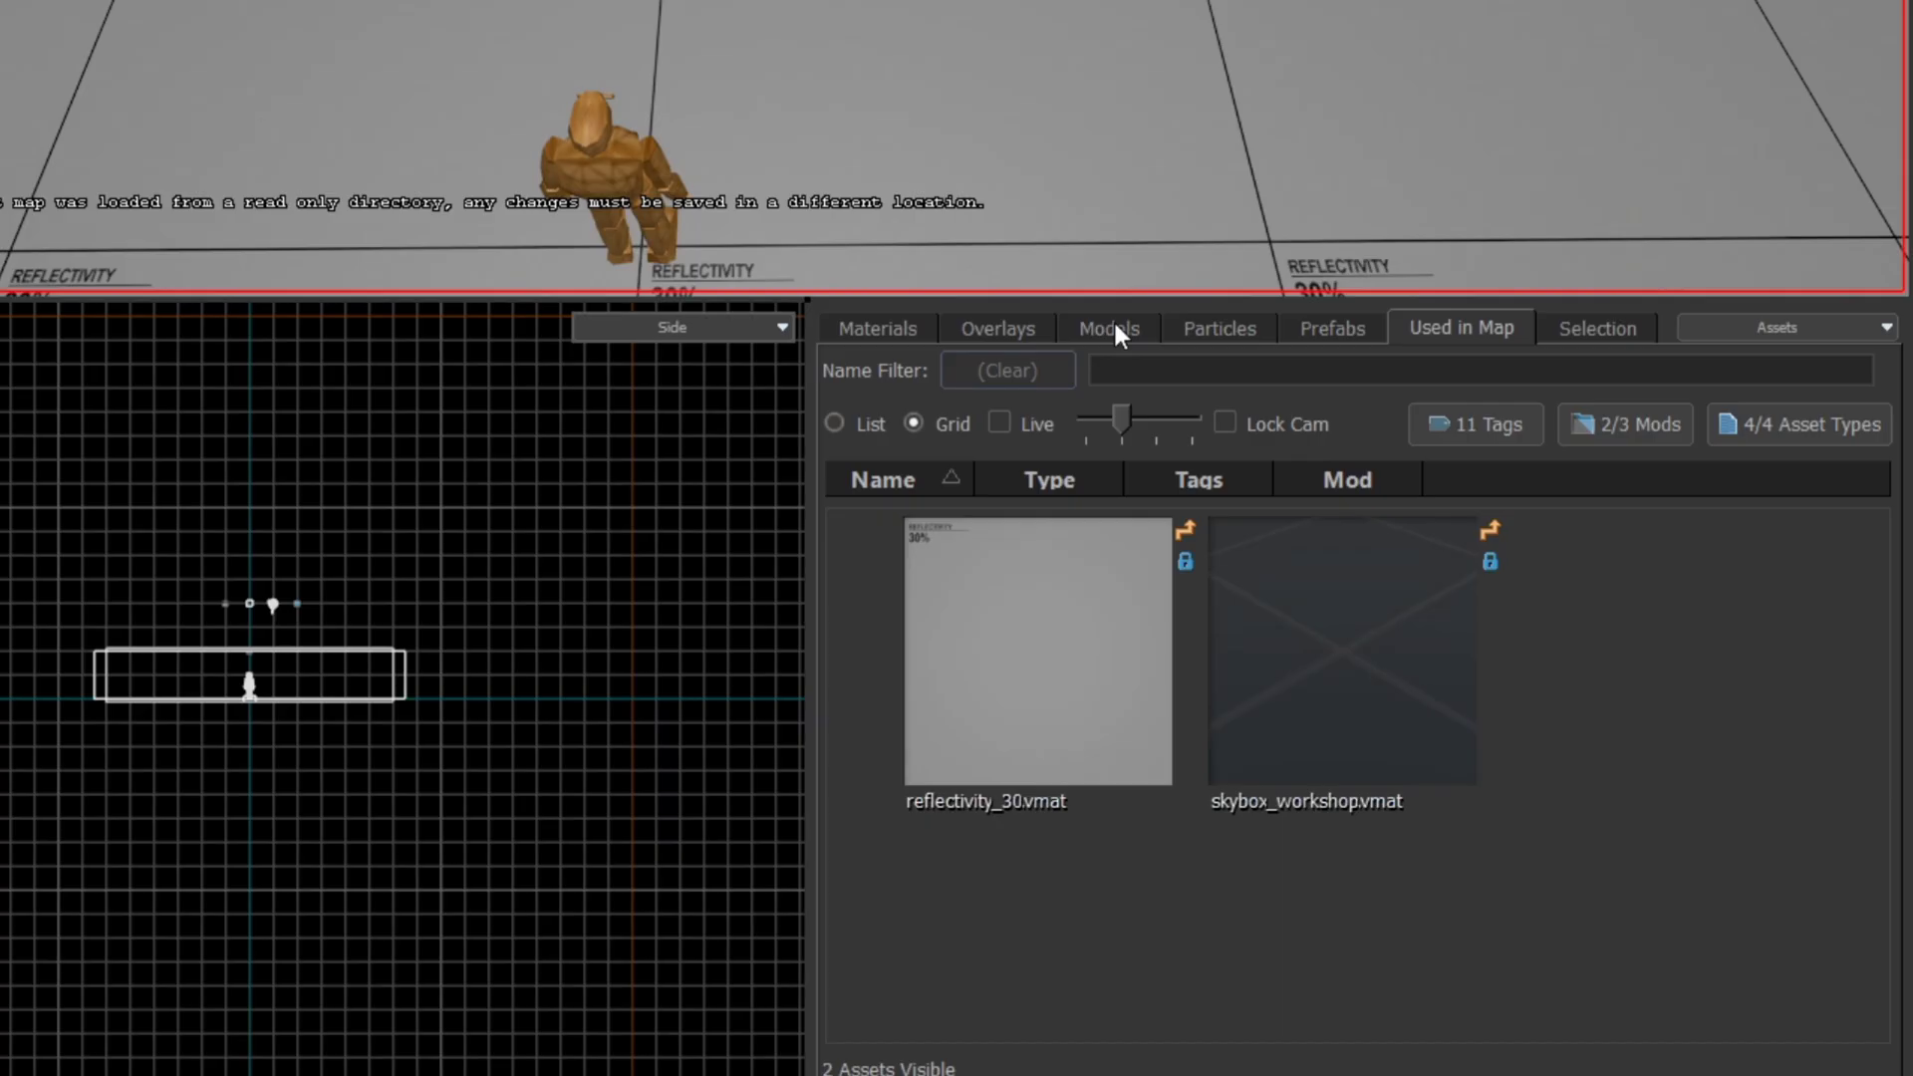
- Filter the models for "console" and place narrow_console_shell on the floor near the player start
click(1114, 327)
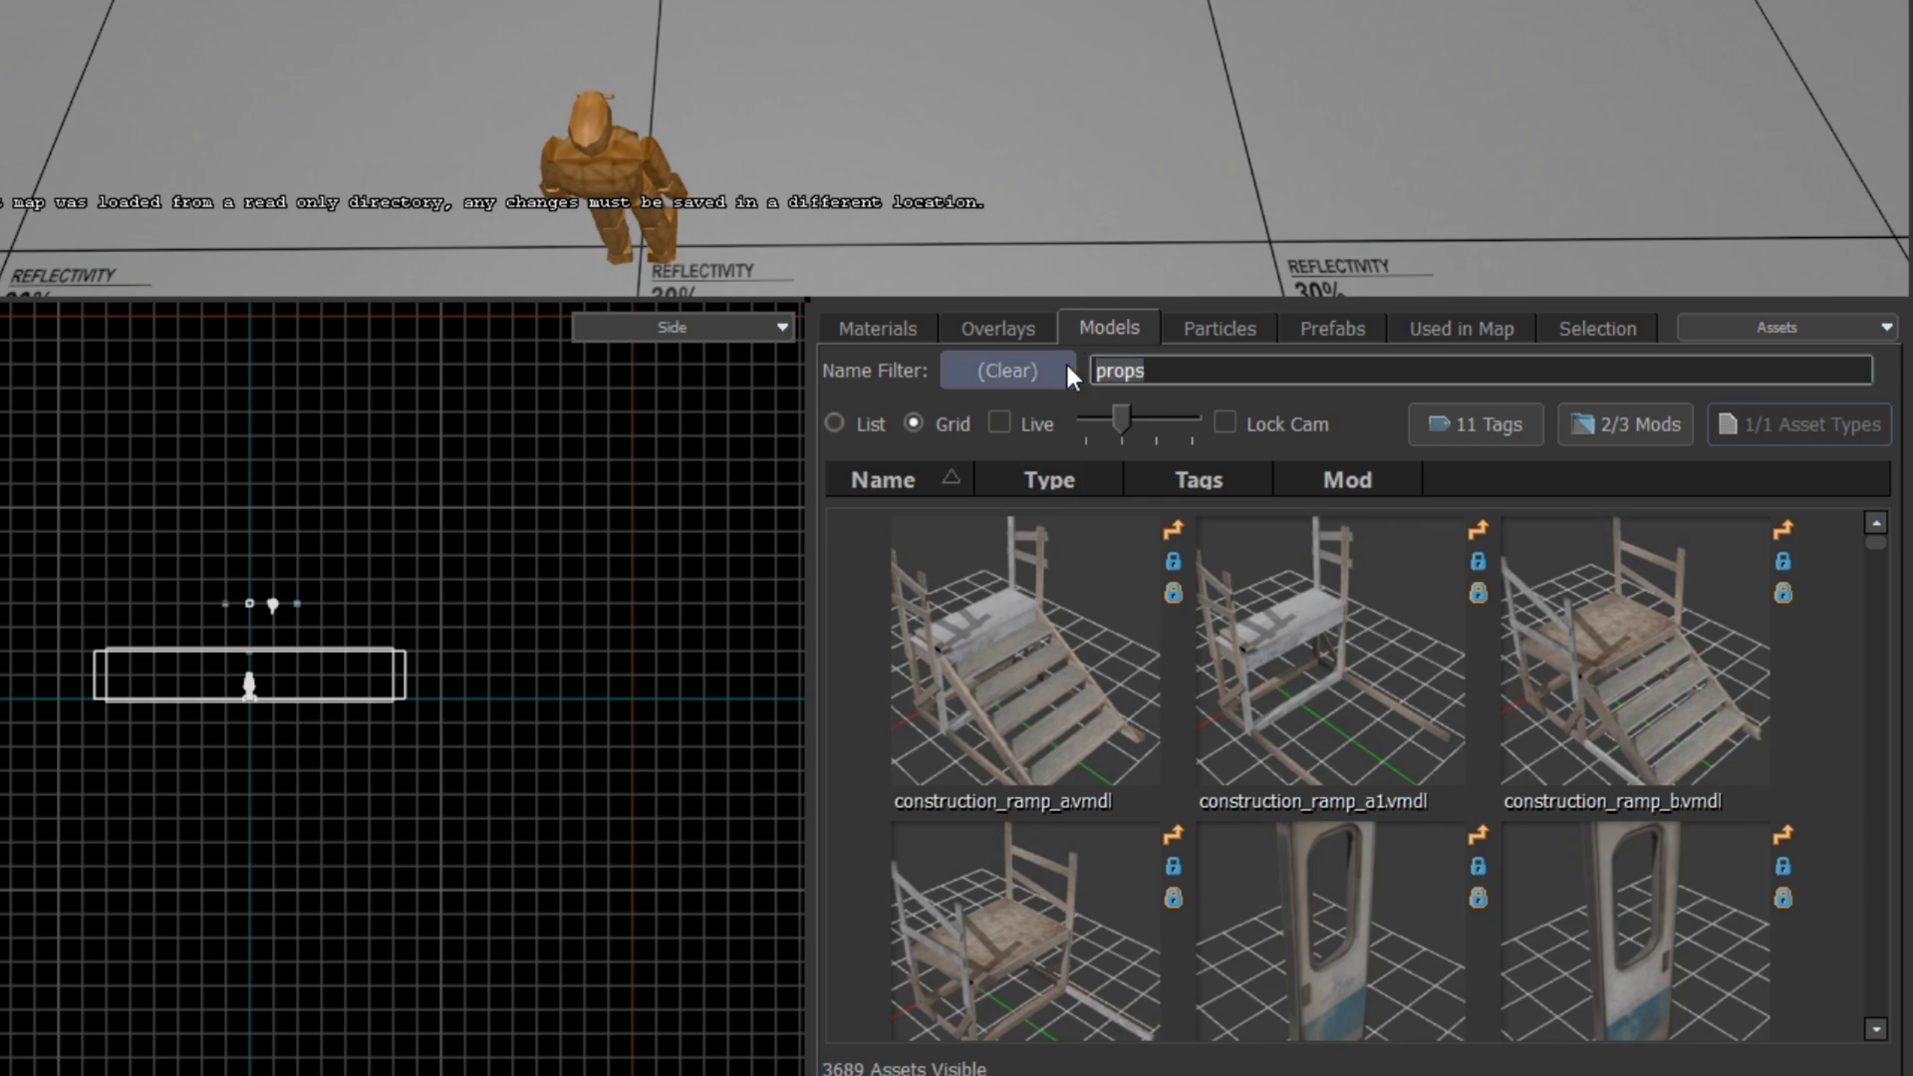
text(console)
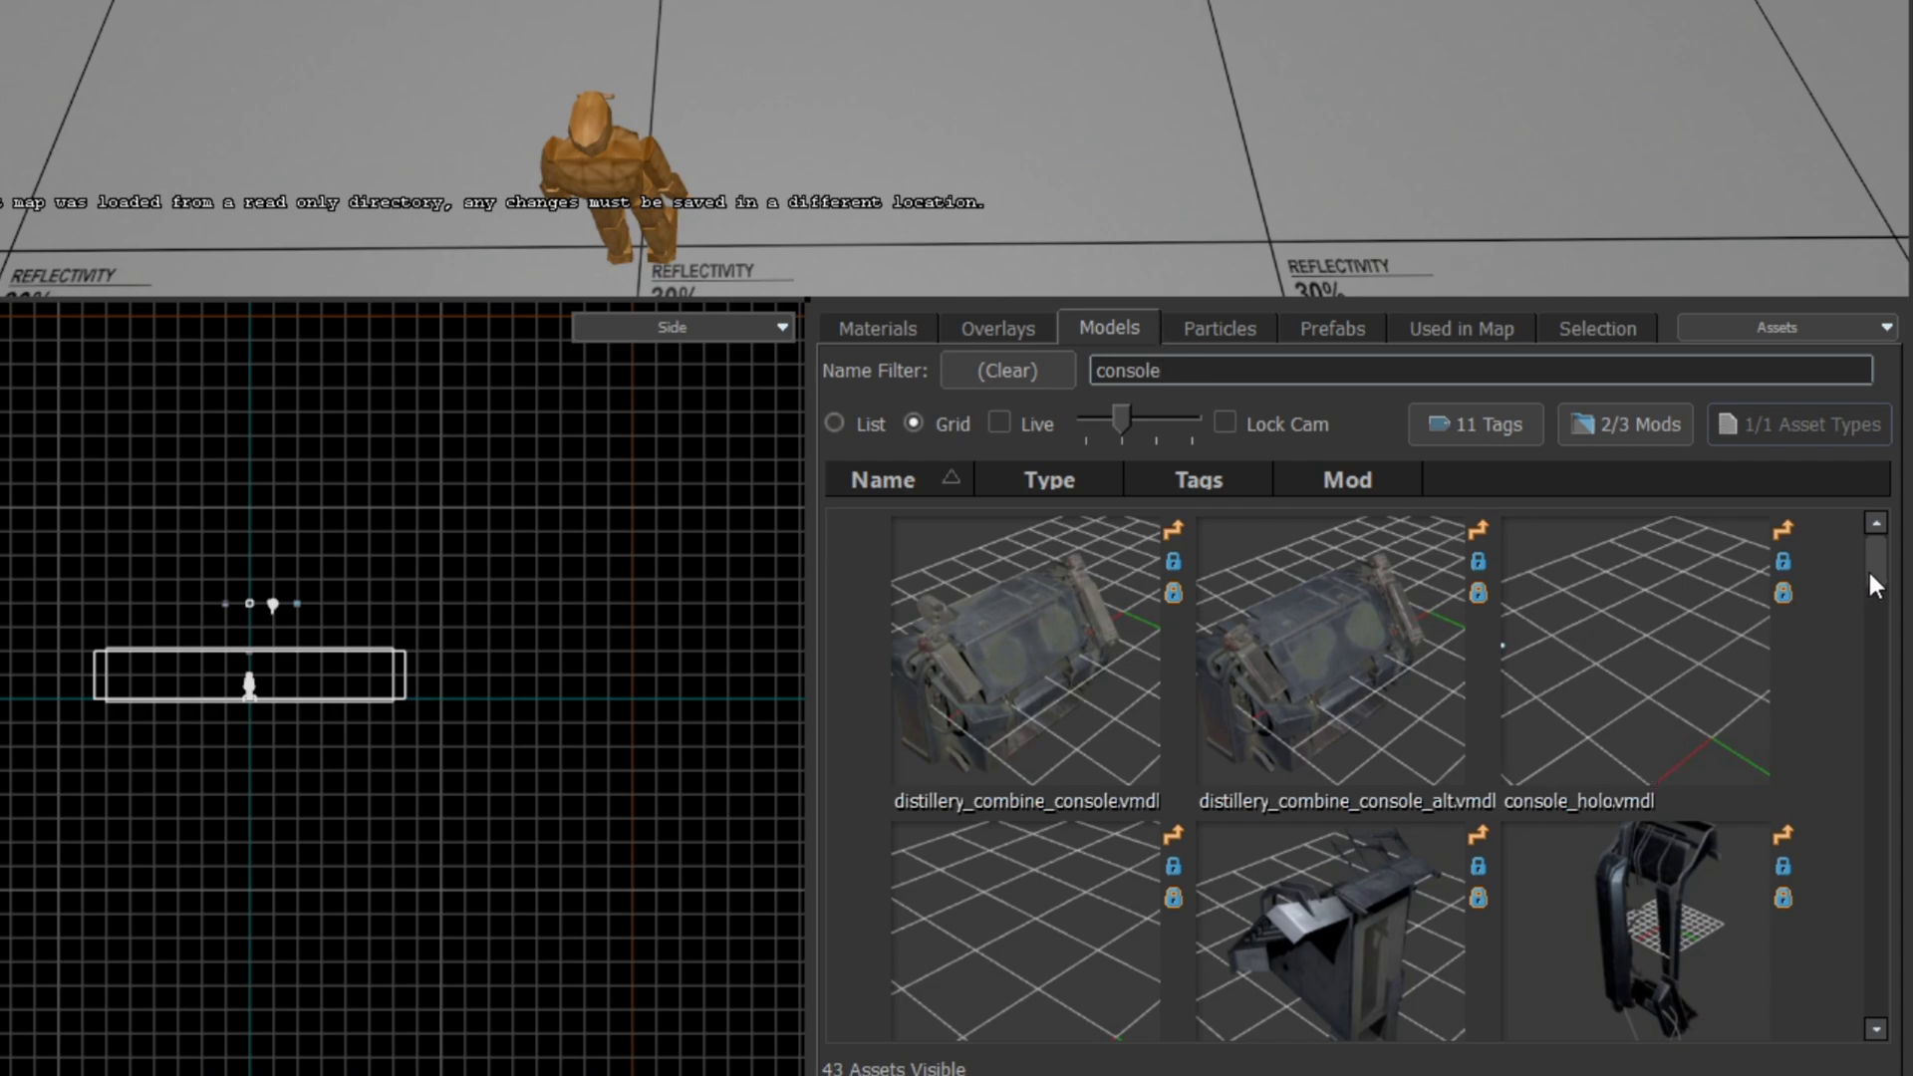
drag(1871, 578, 1908, 924)
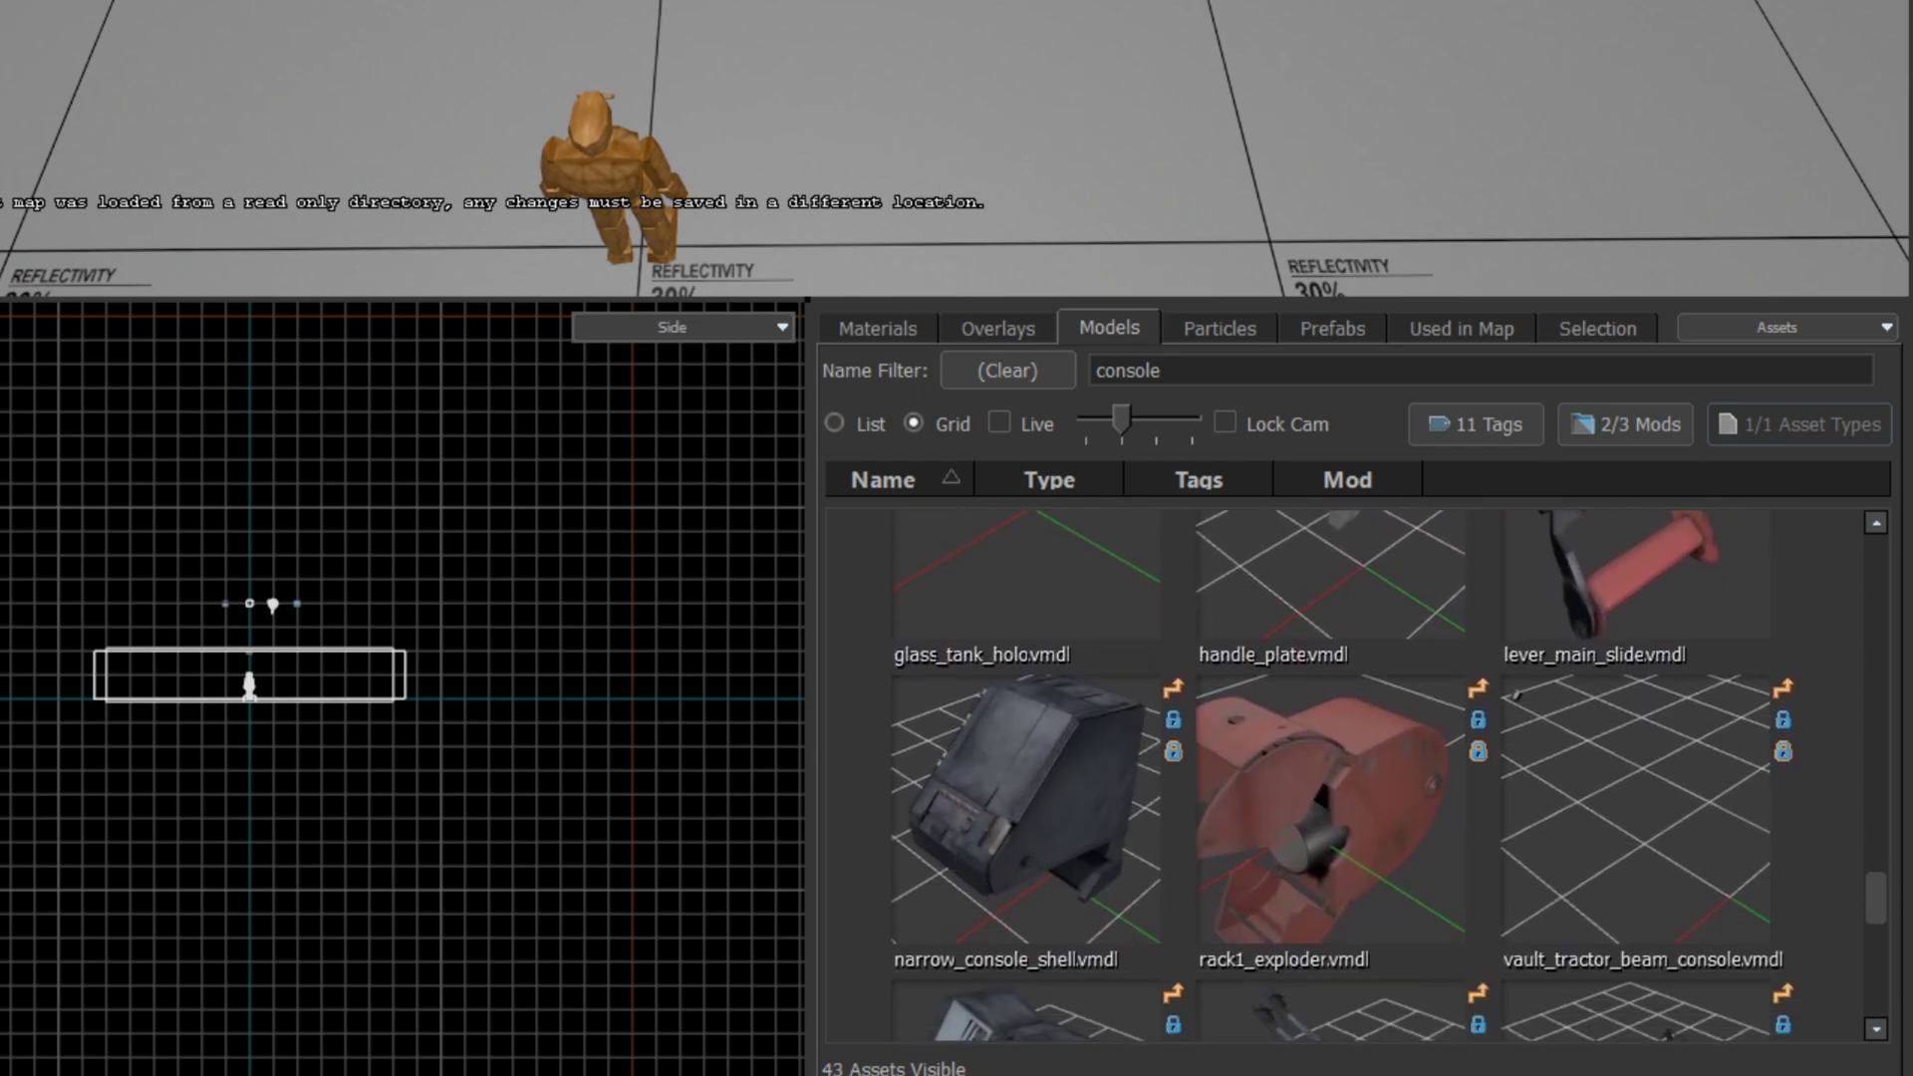
click(1056, 792)
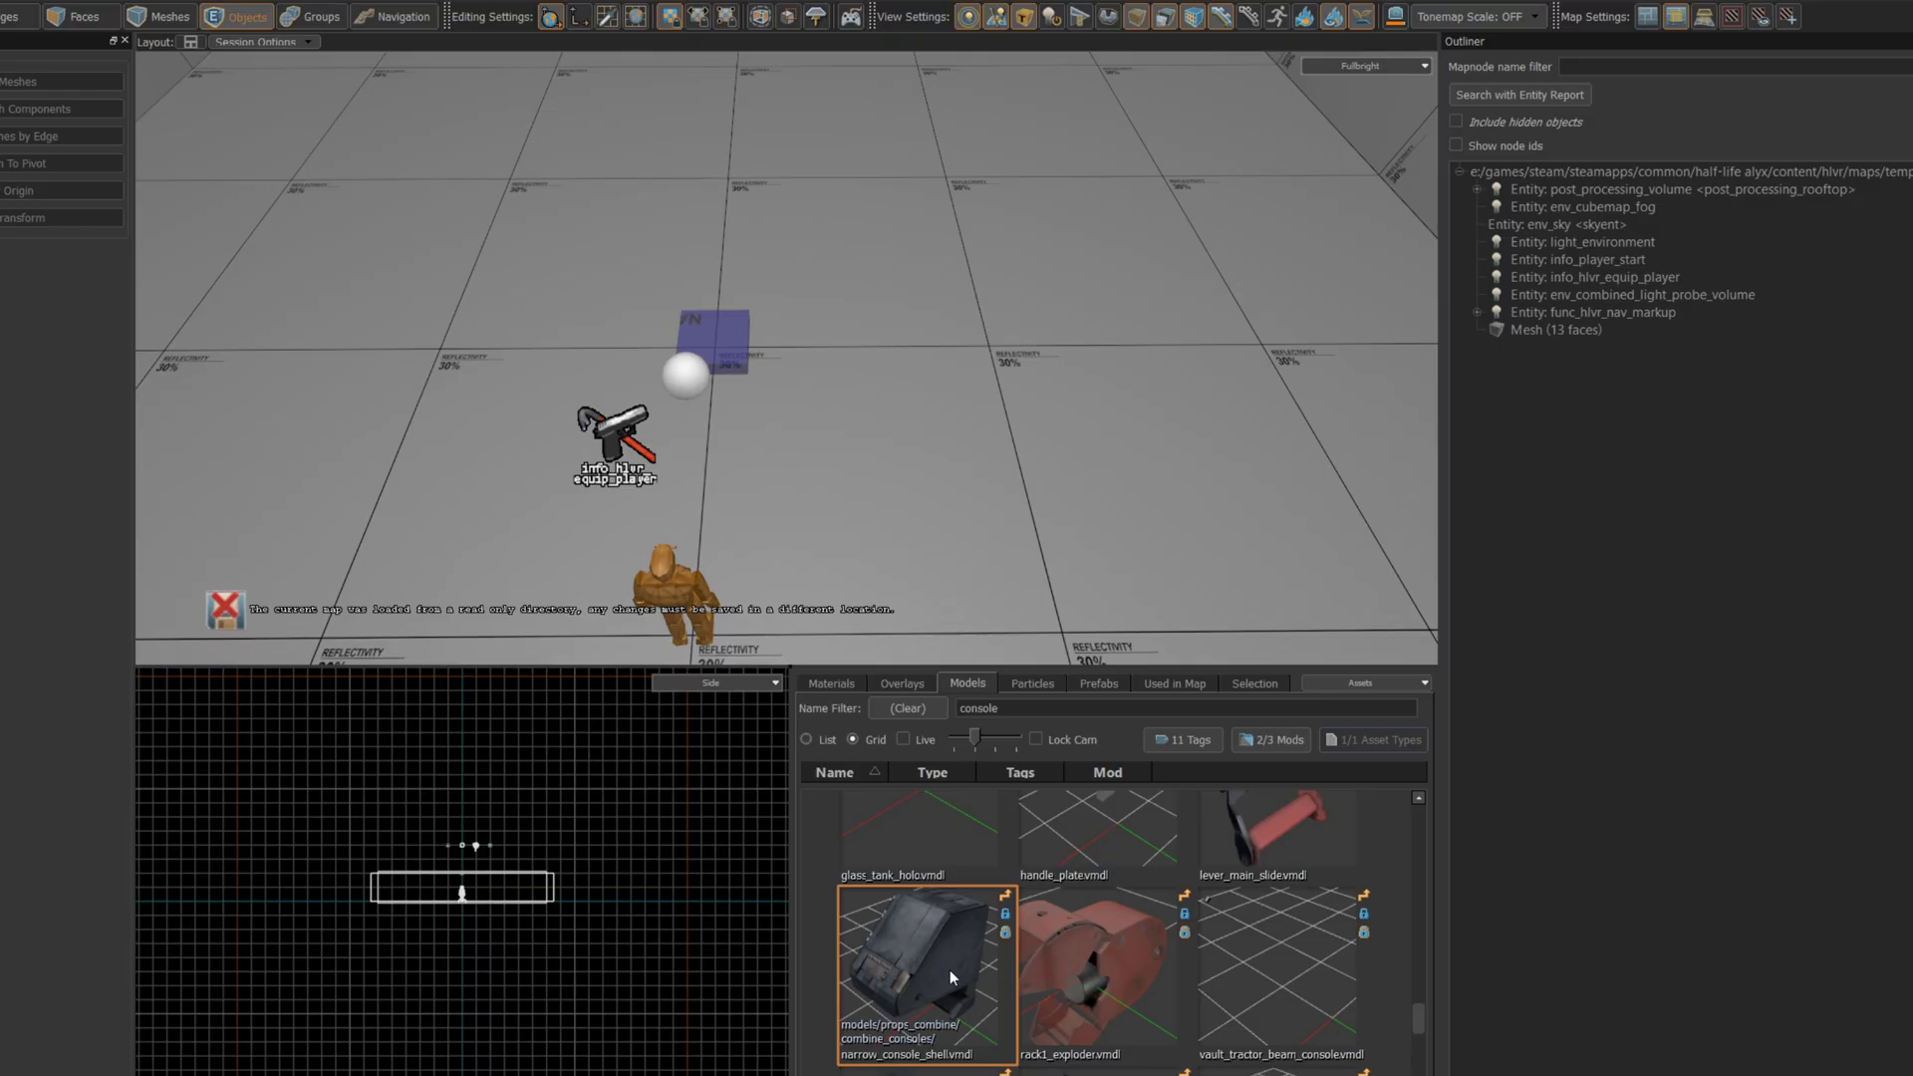
drag(1077, 813, 775, 411)
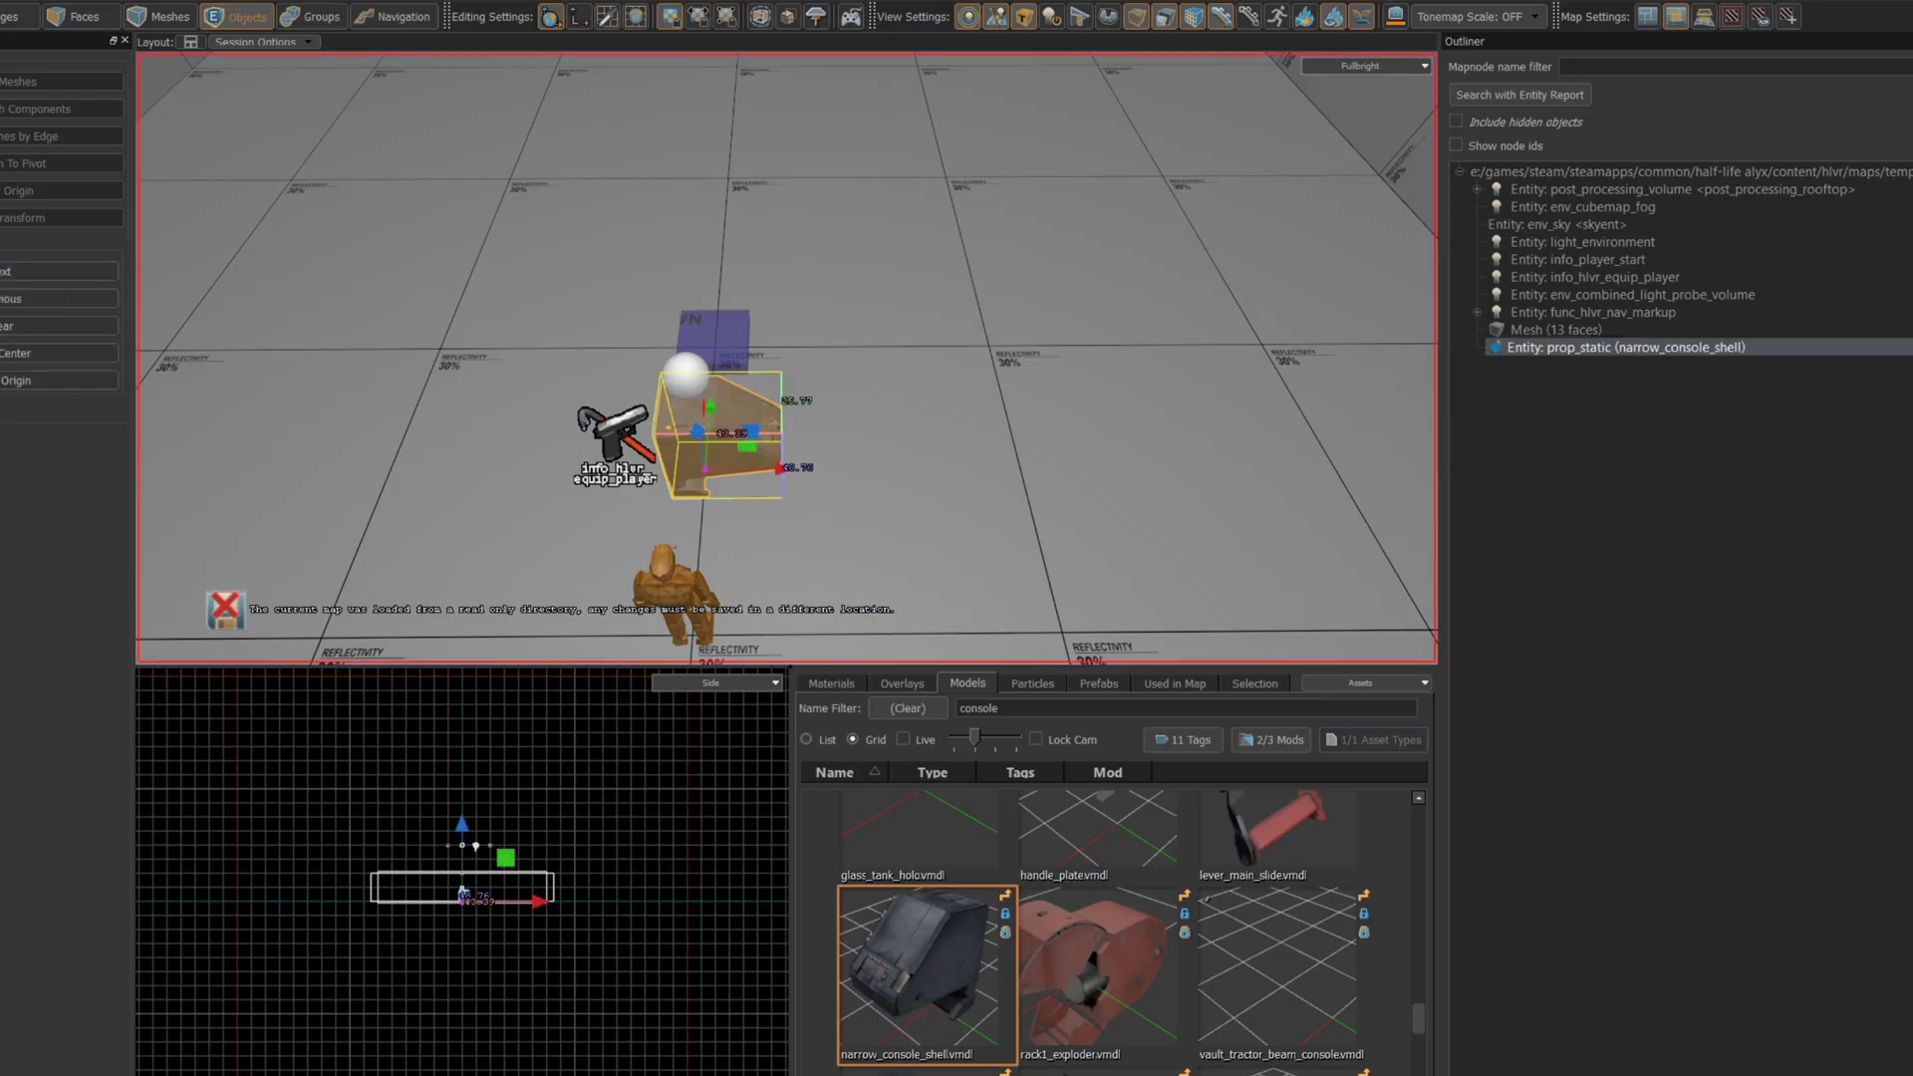
- Rotate the console shell 90 degrees about its vertical axis so its front faces the player start
key(r)
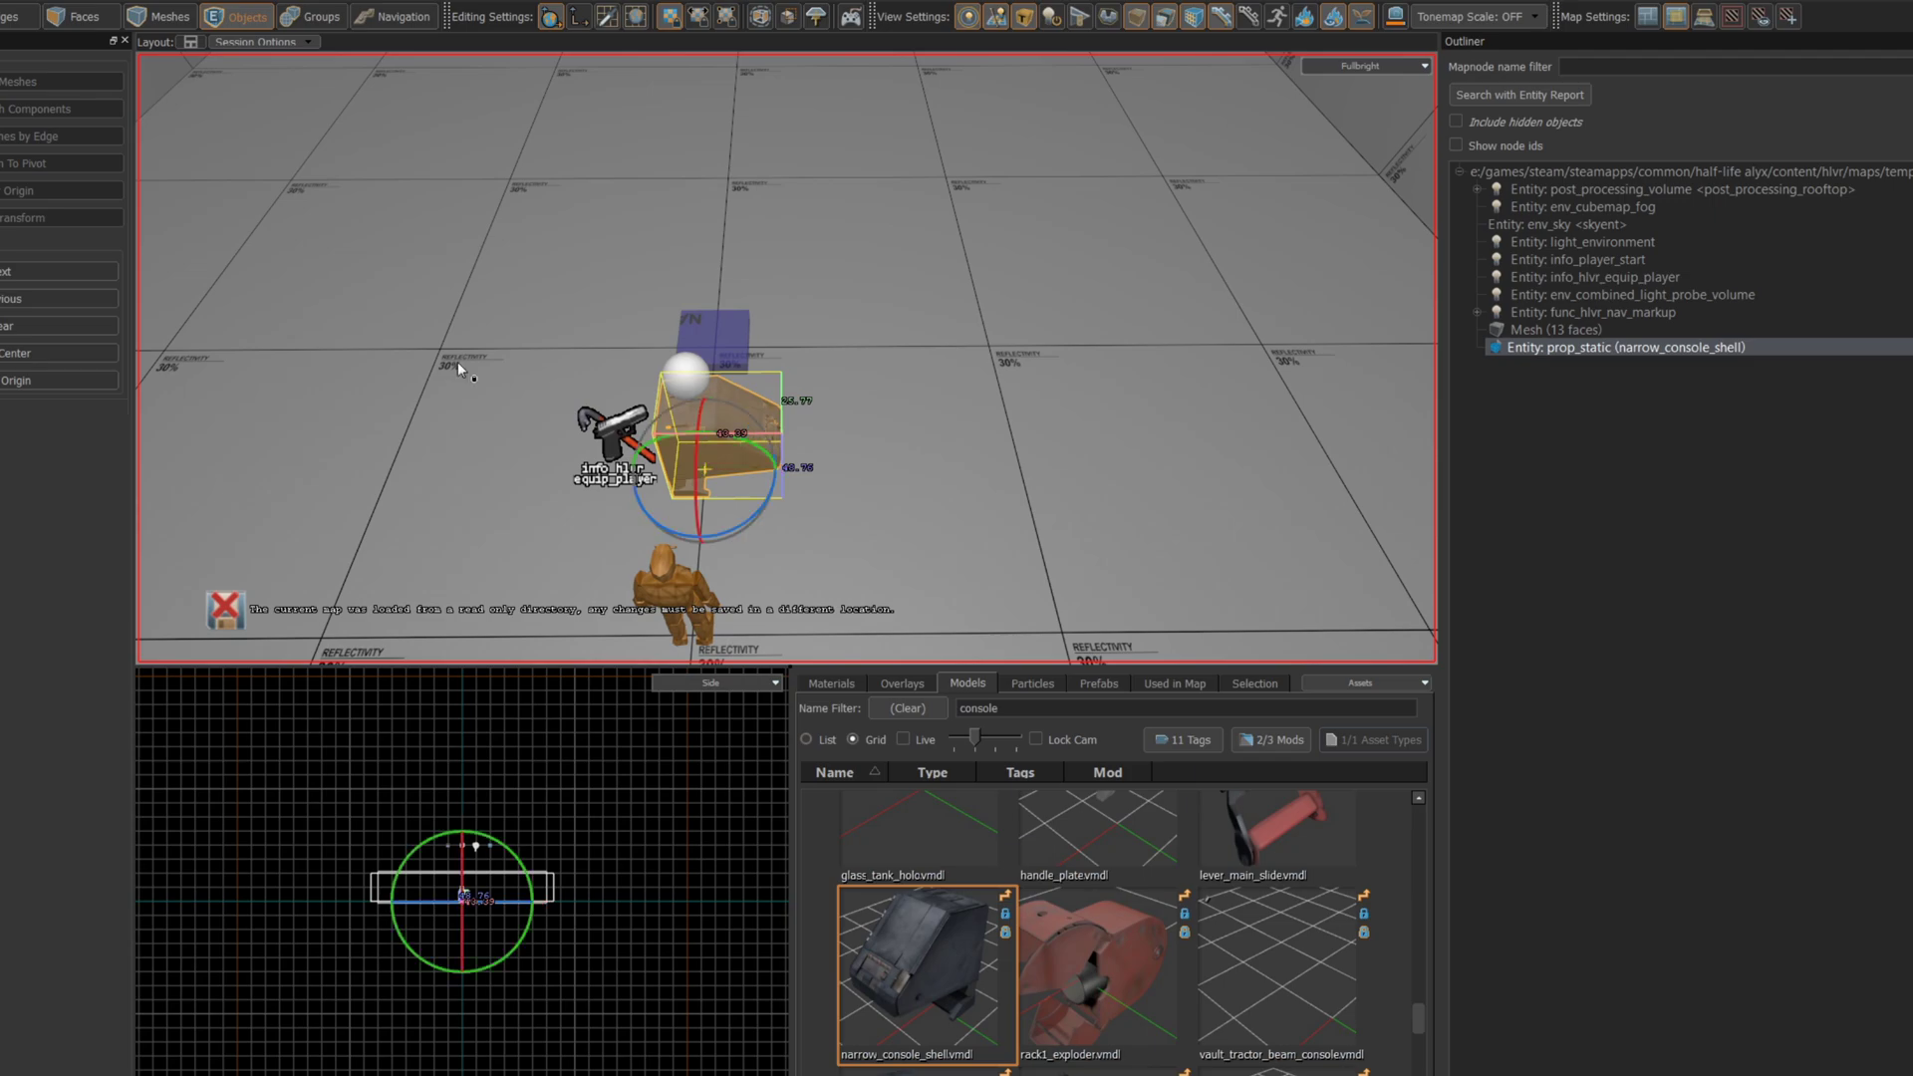
drag(752, 510, 647, 523)
right_drag(647, 523, 789, 356)
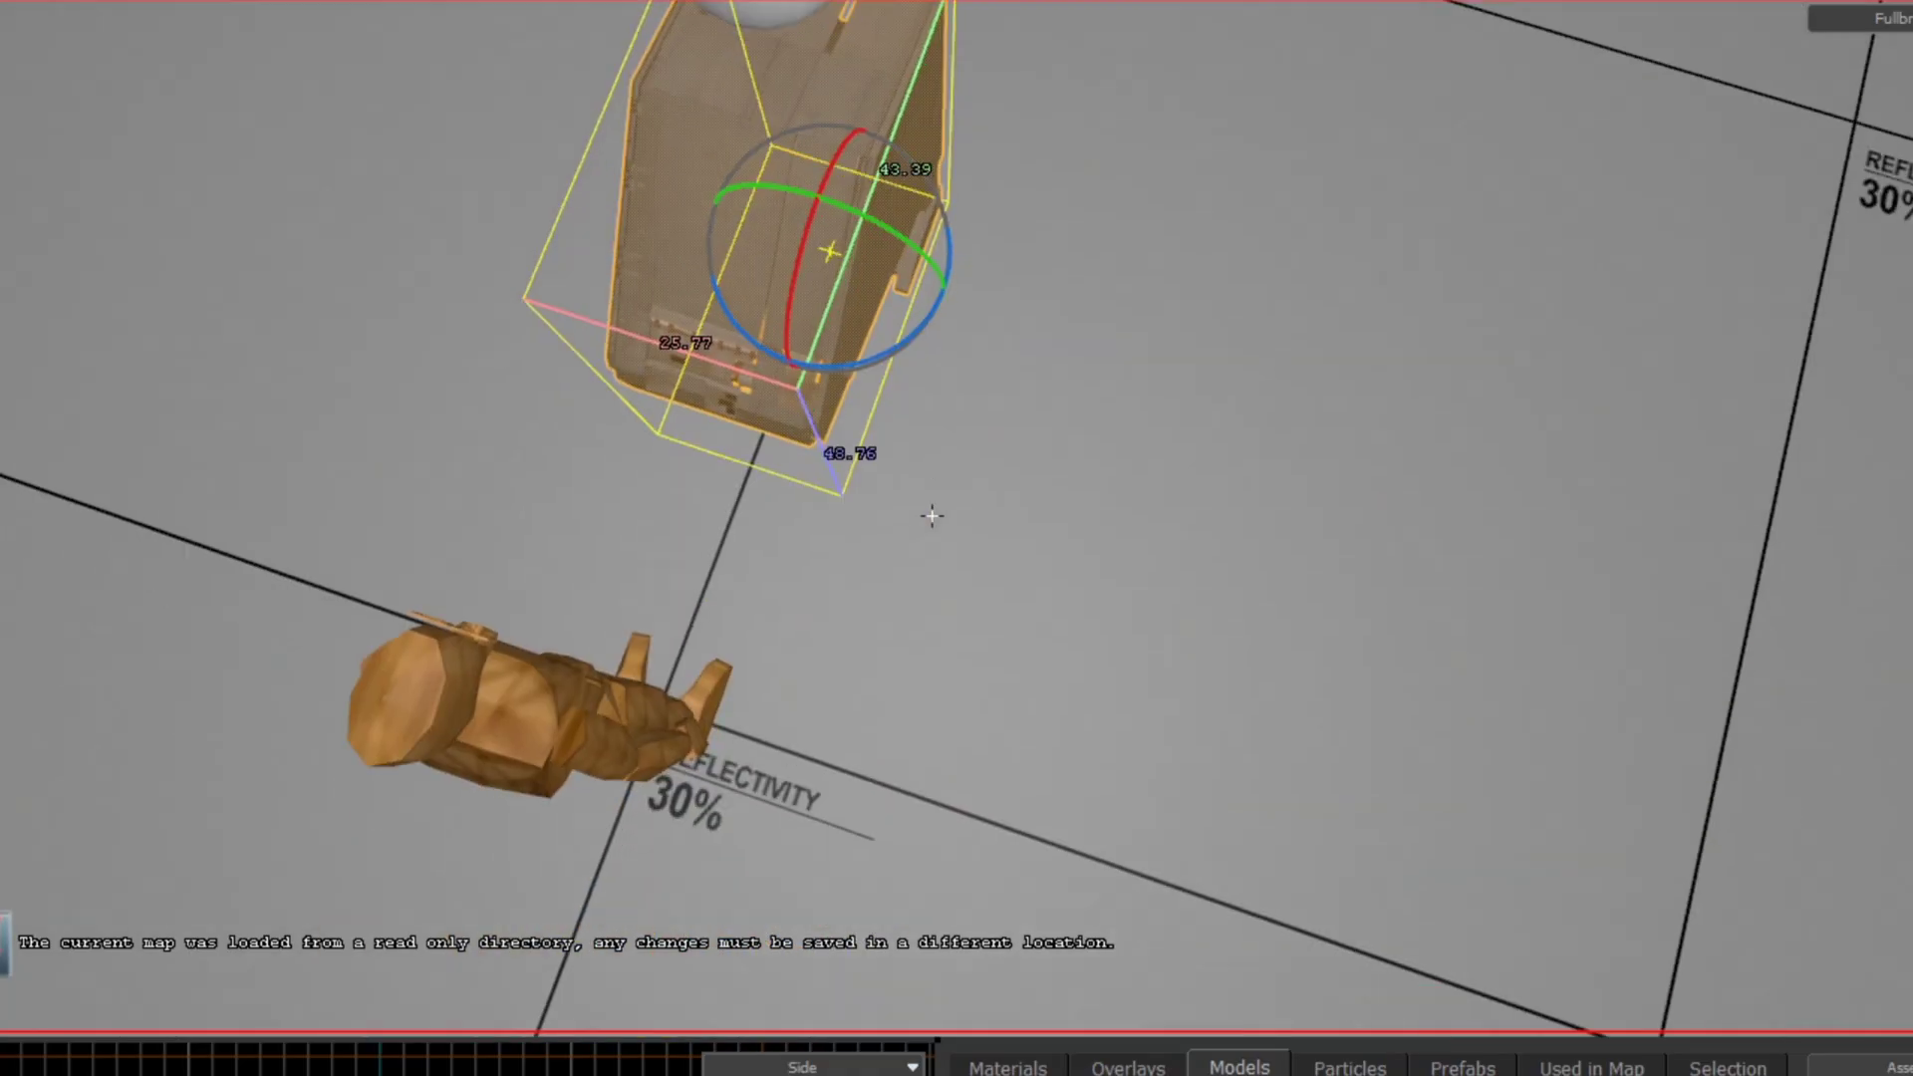
right_drag(932, 515, 1186, 667)
right_drag(1146, 735, 1210, 717)
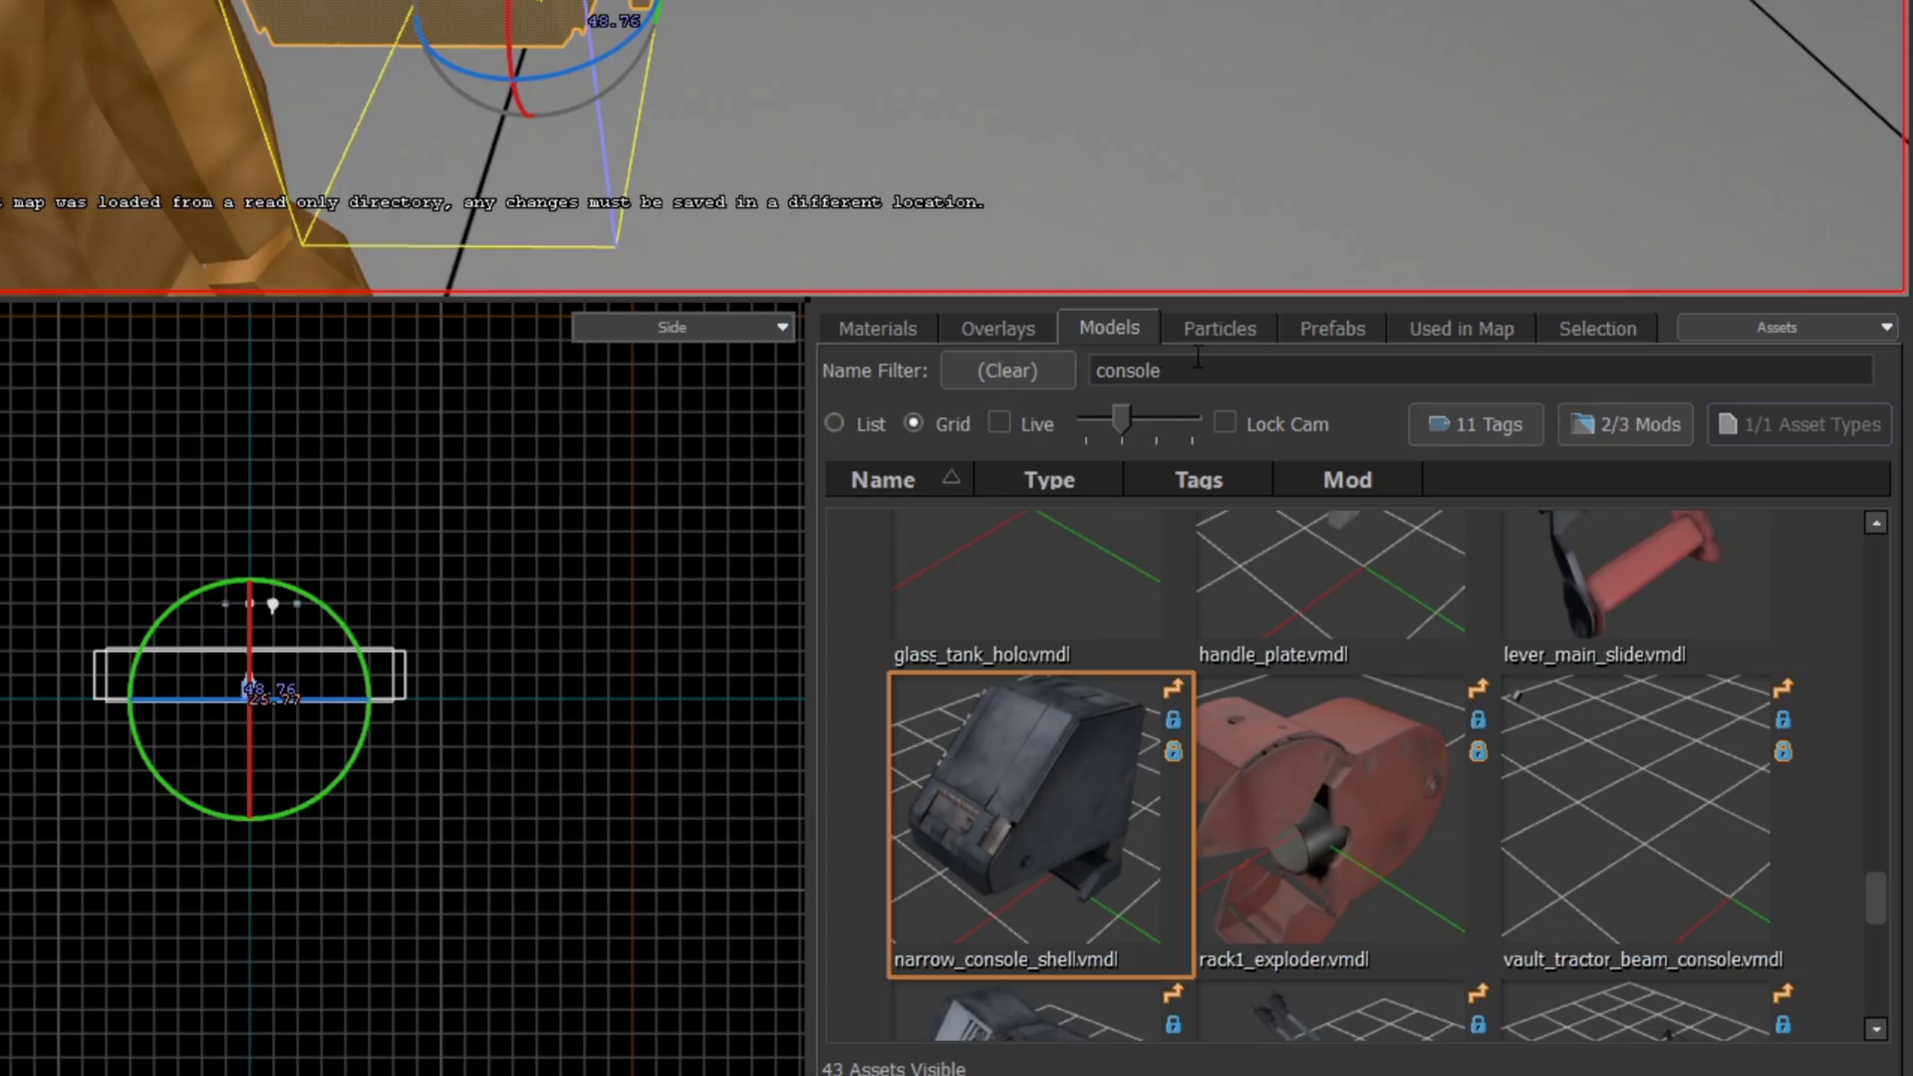
- Filter the models for "button", place button_1_pusher on the floor beside the console, and turn off Align To Surface
drag(1012, 647, 958, 648)
text(button)
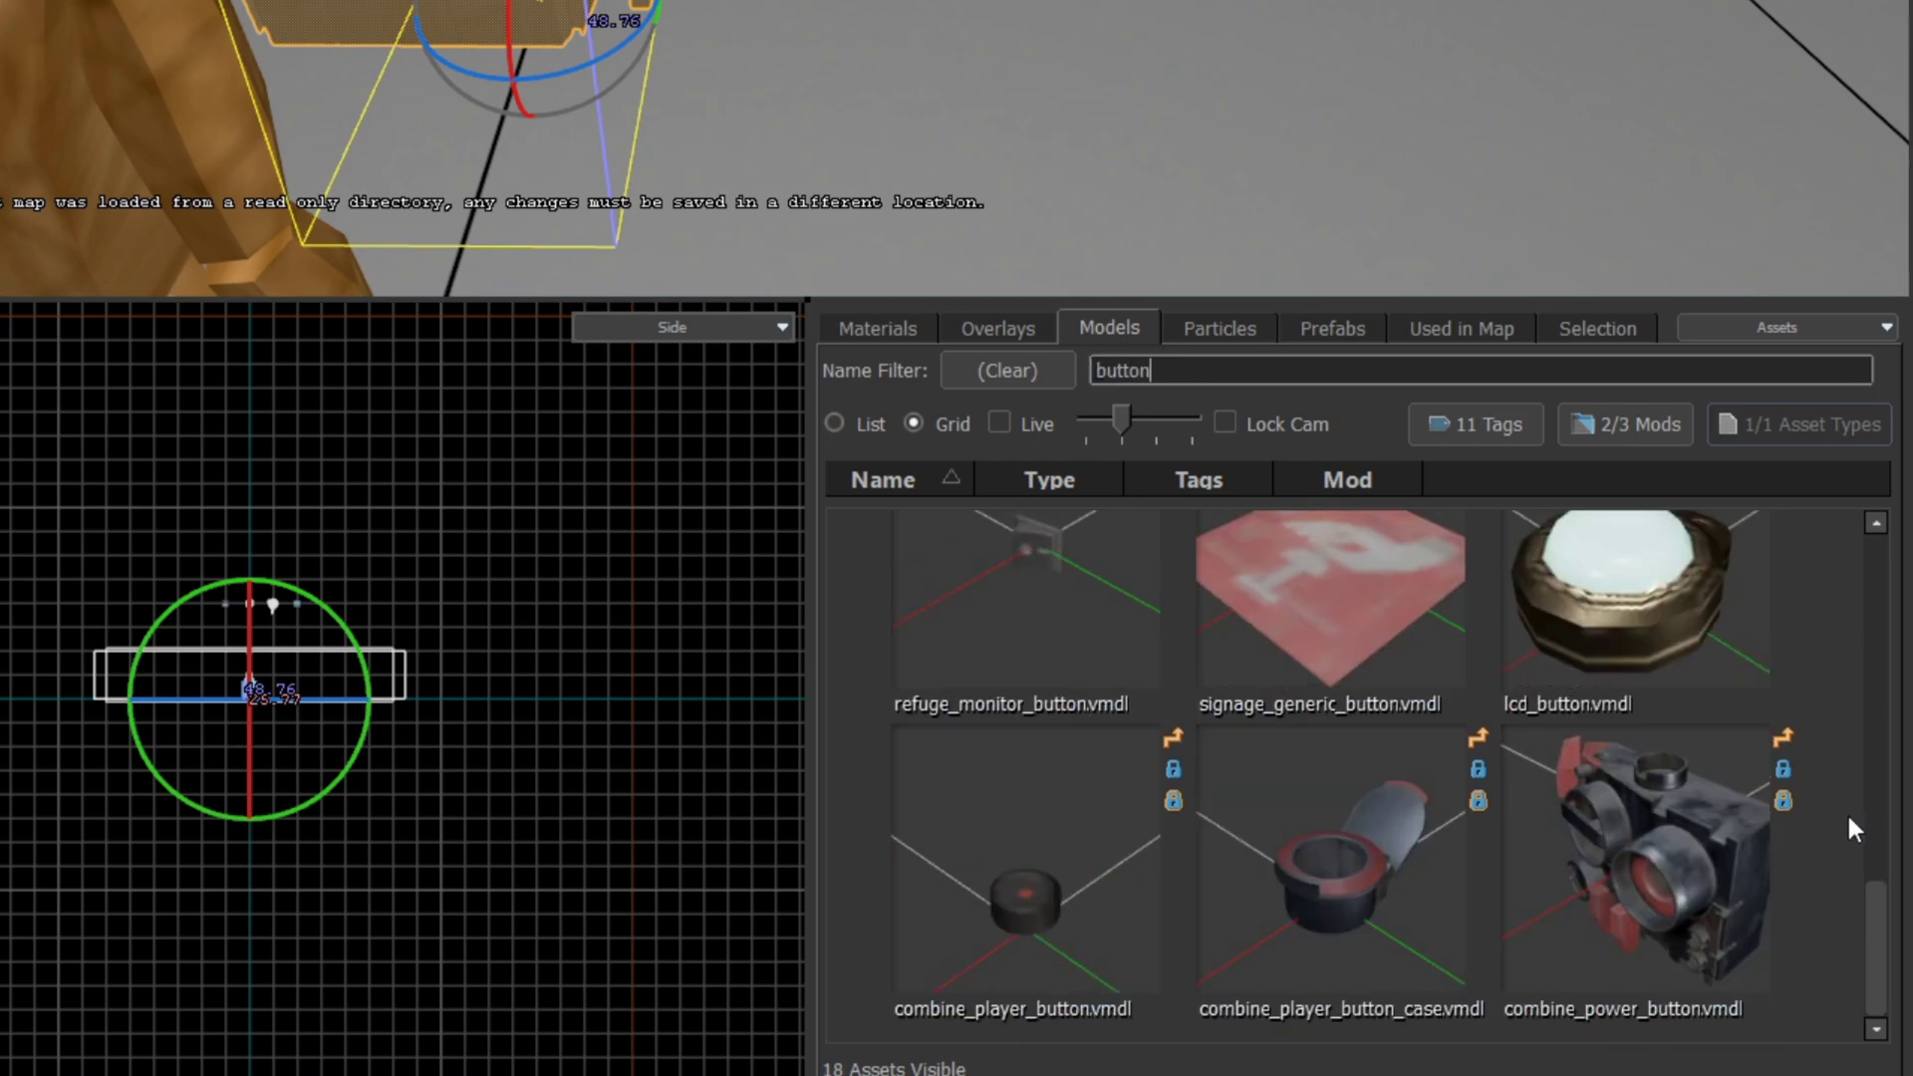
drag(1879, 917, 1876, 652)
click(1680, 709)
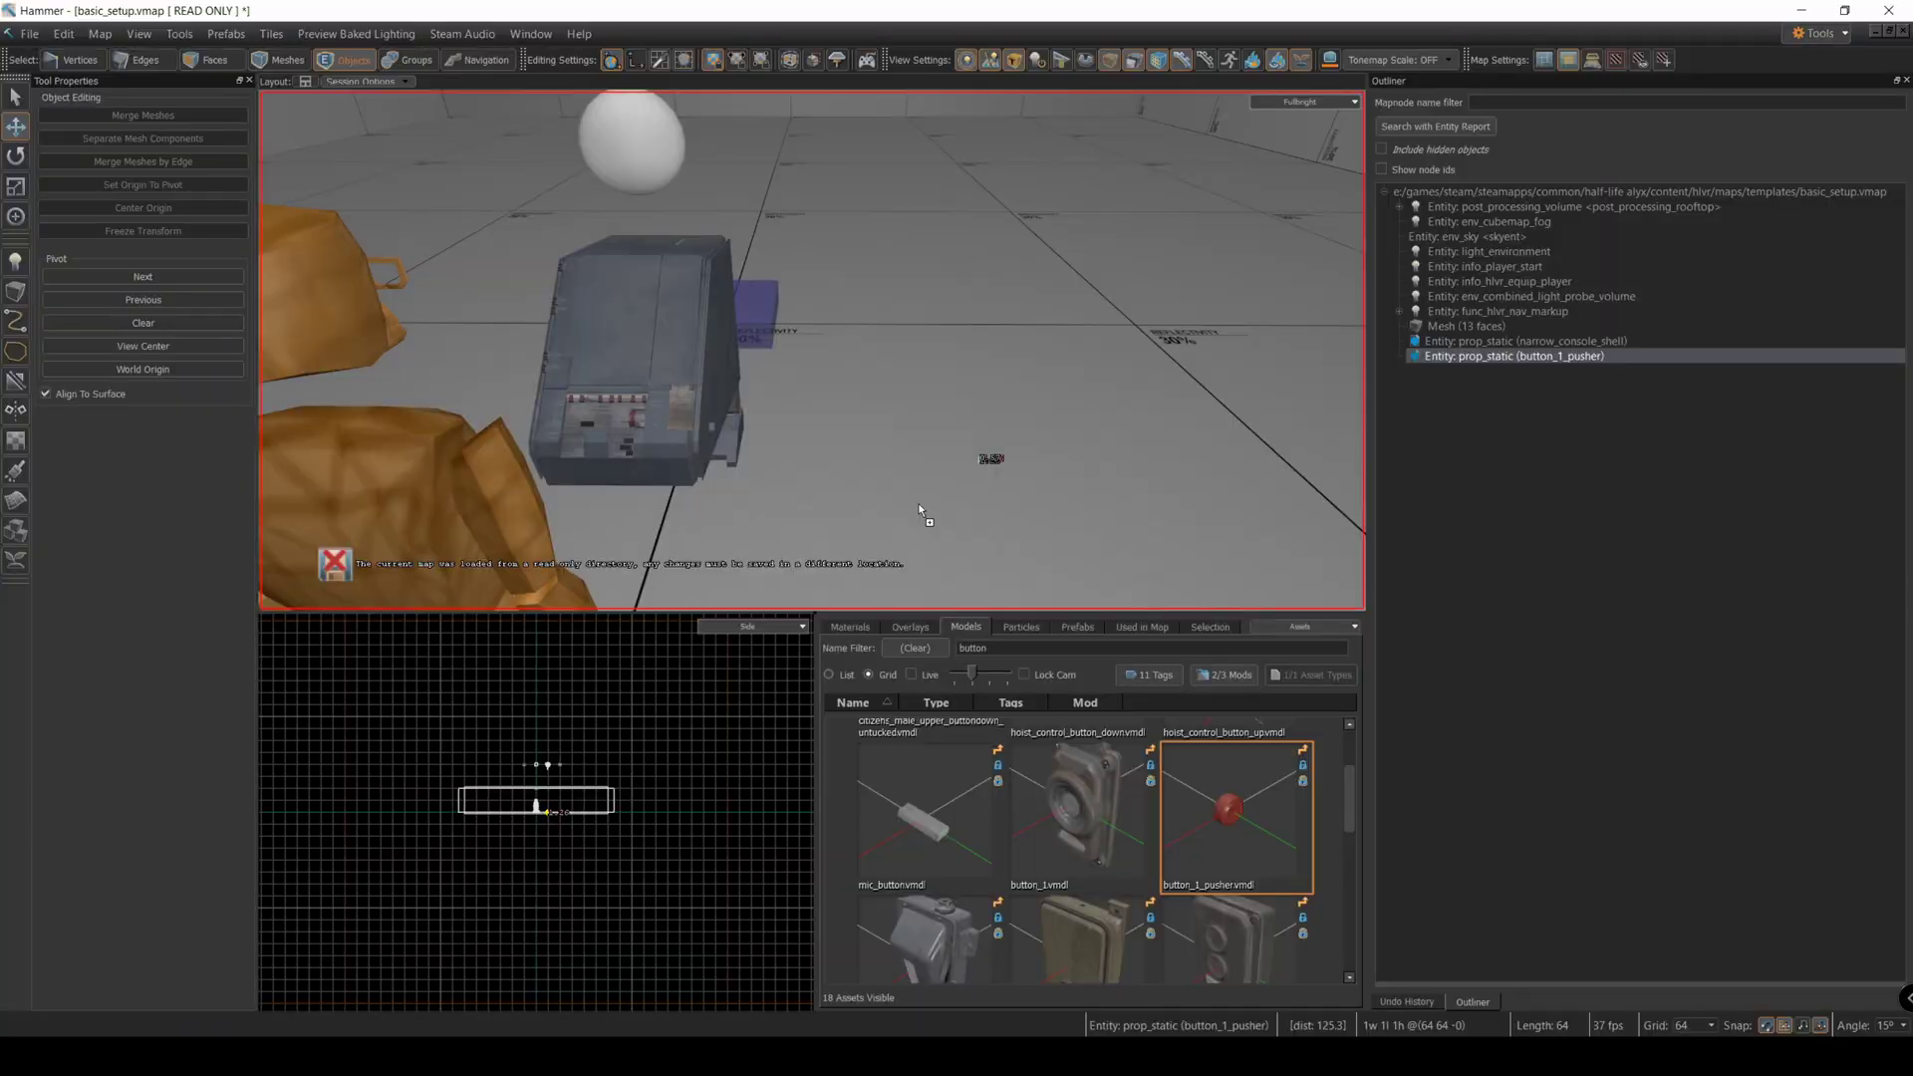
drag(925, 442, 927, 442)
click(45, 394)
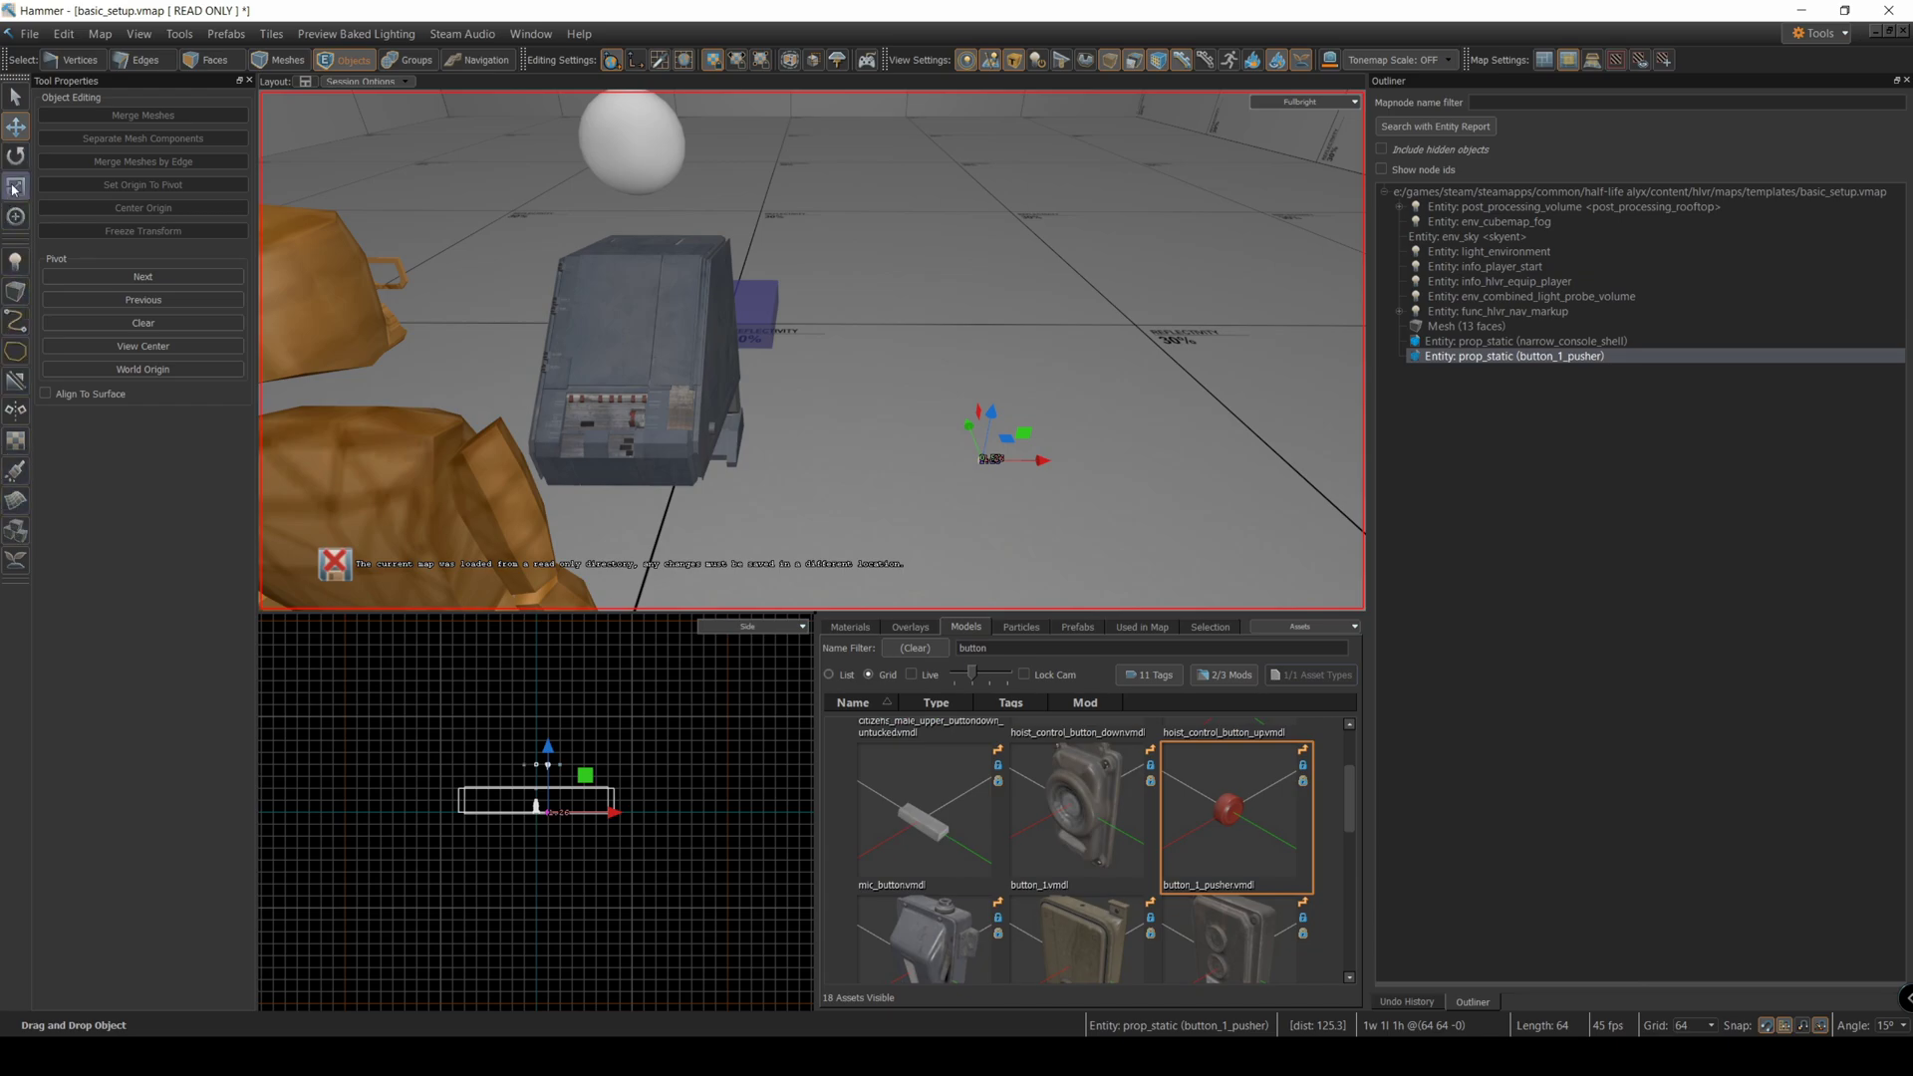
- Scale the button pusher up to about 14 units wide and move it over to the console
click(15, 186)
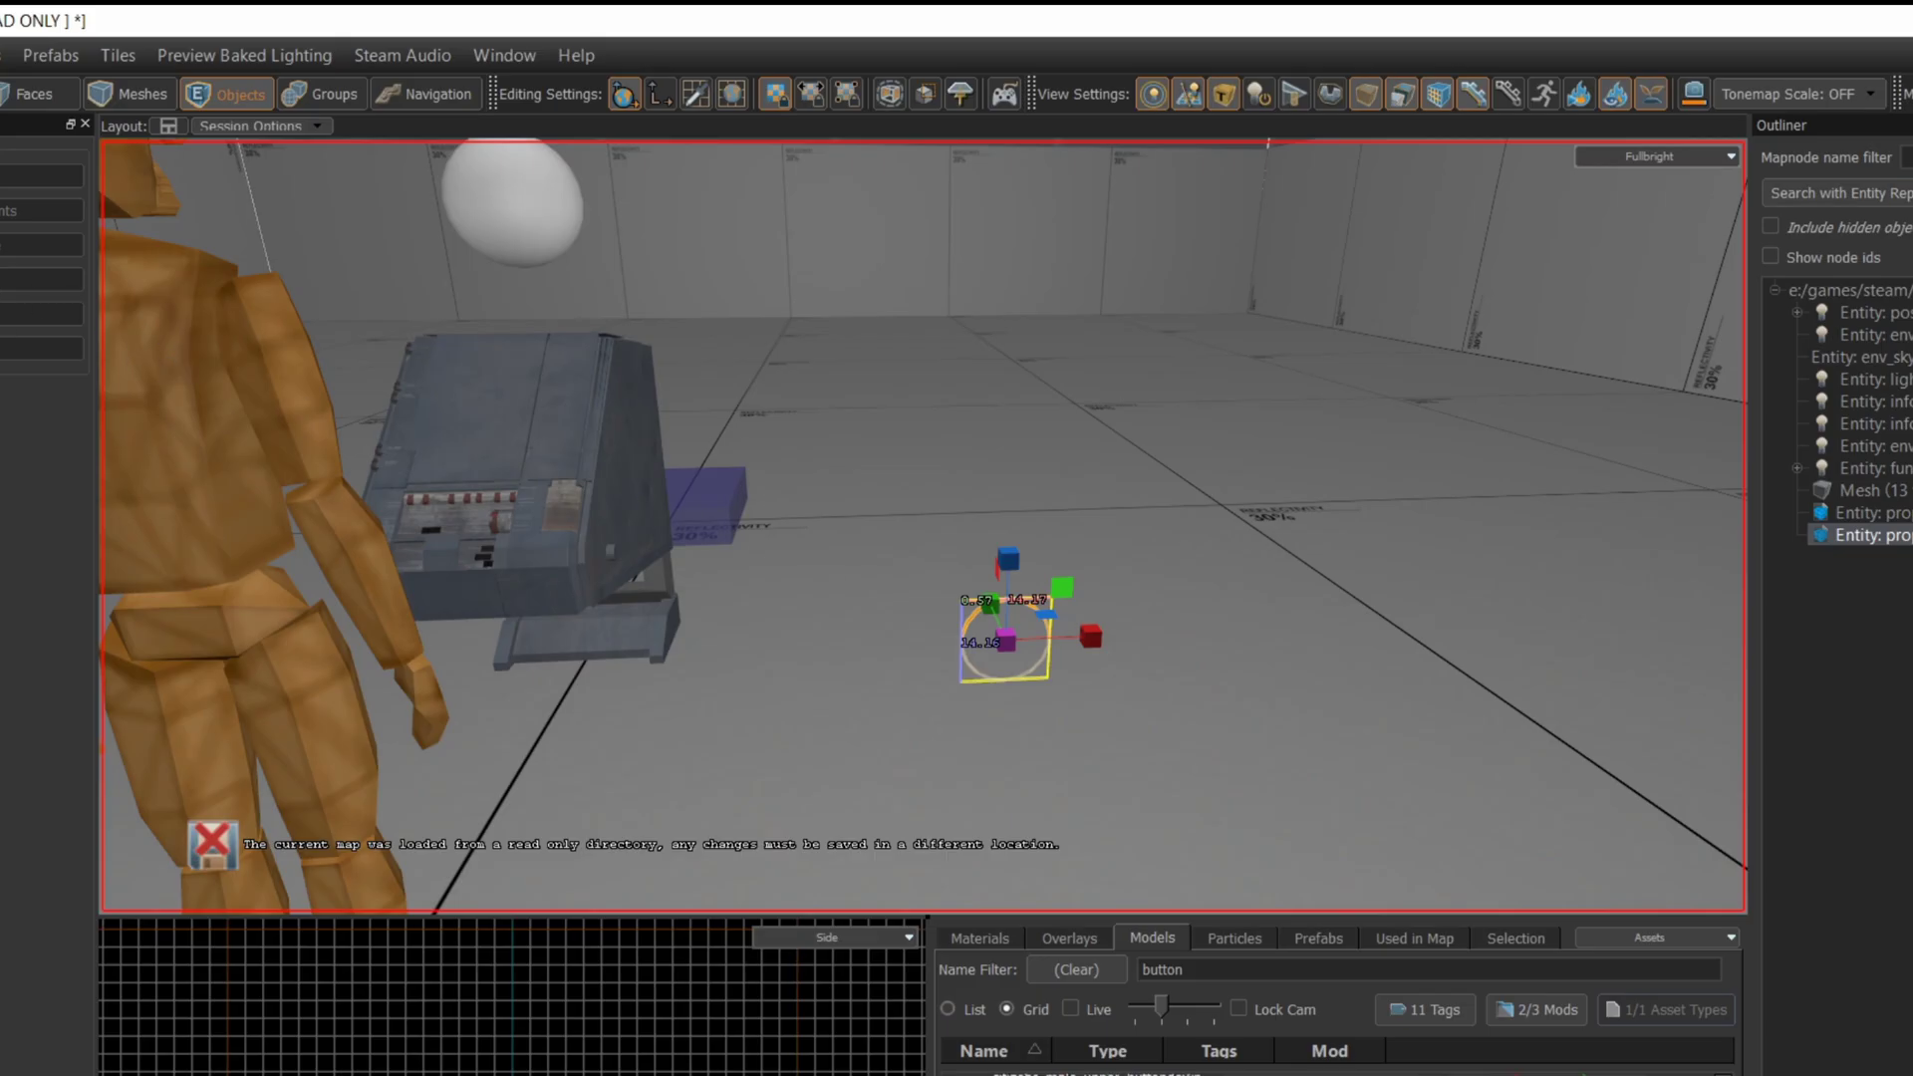
key(t)
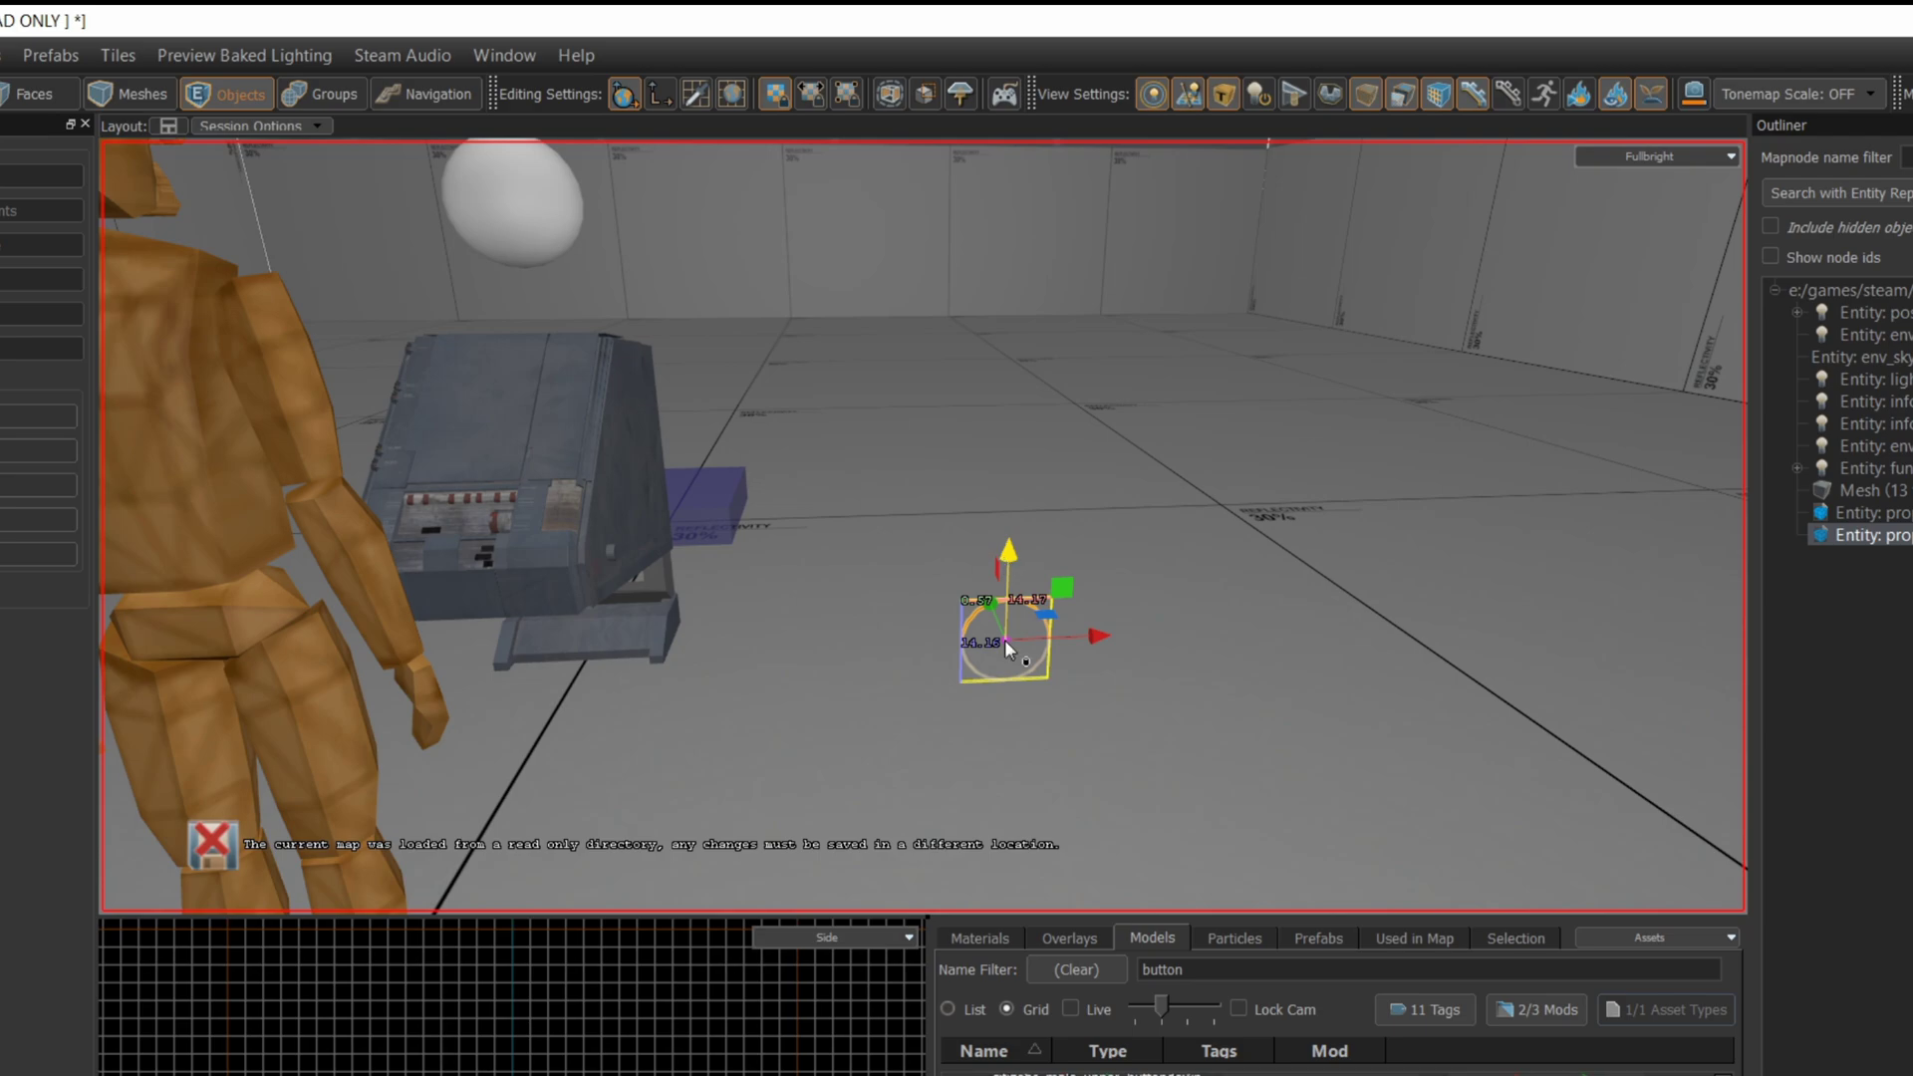
drag(1005, 639, 464, 423)
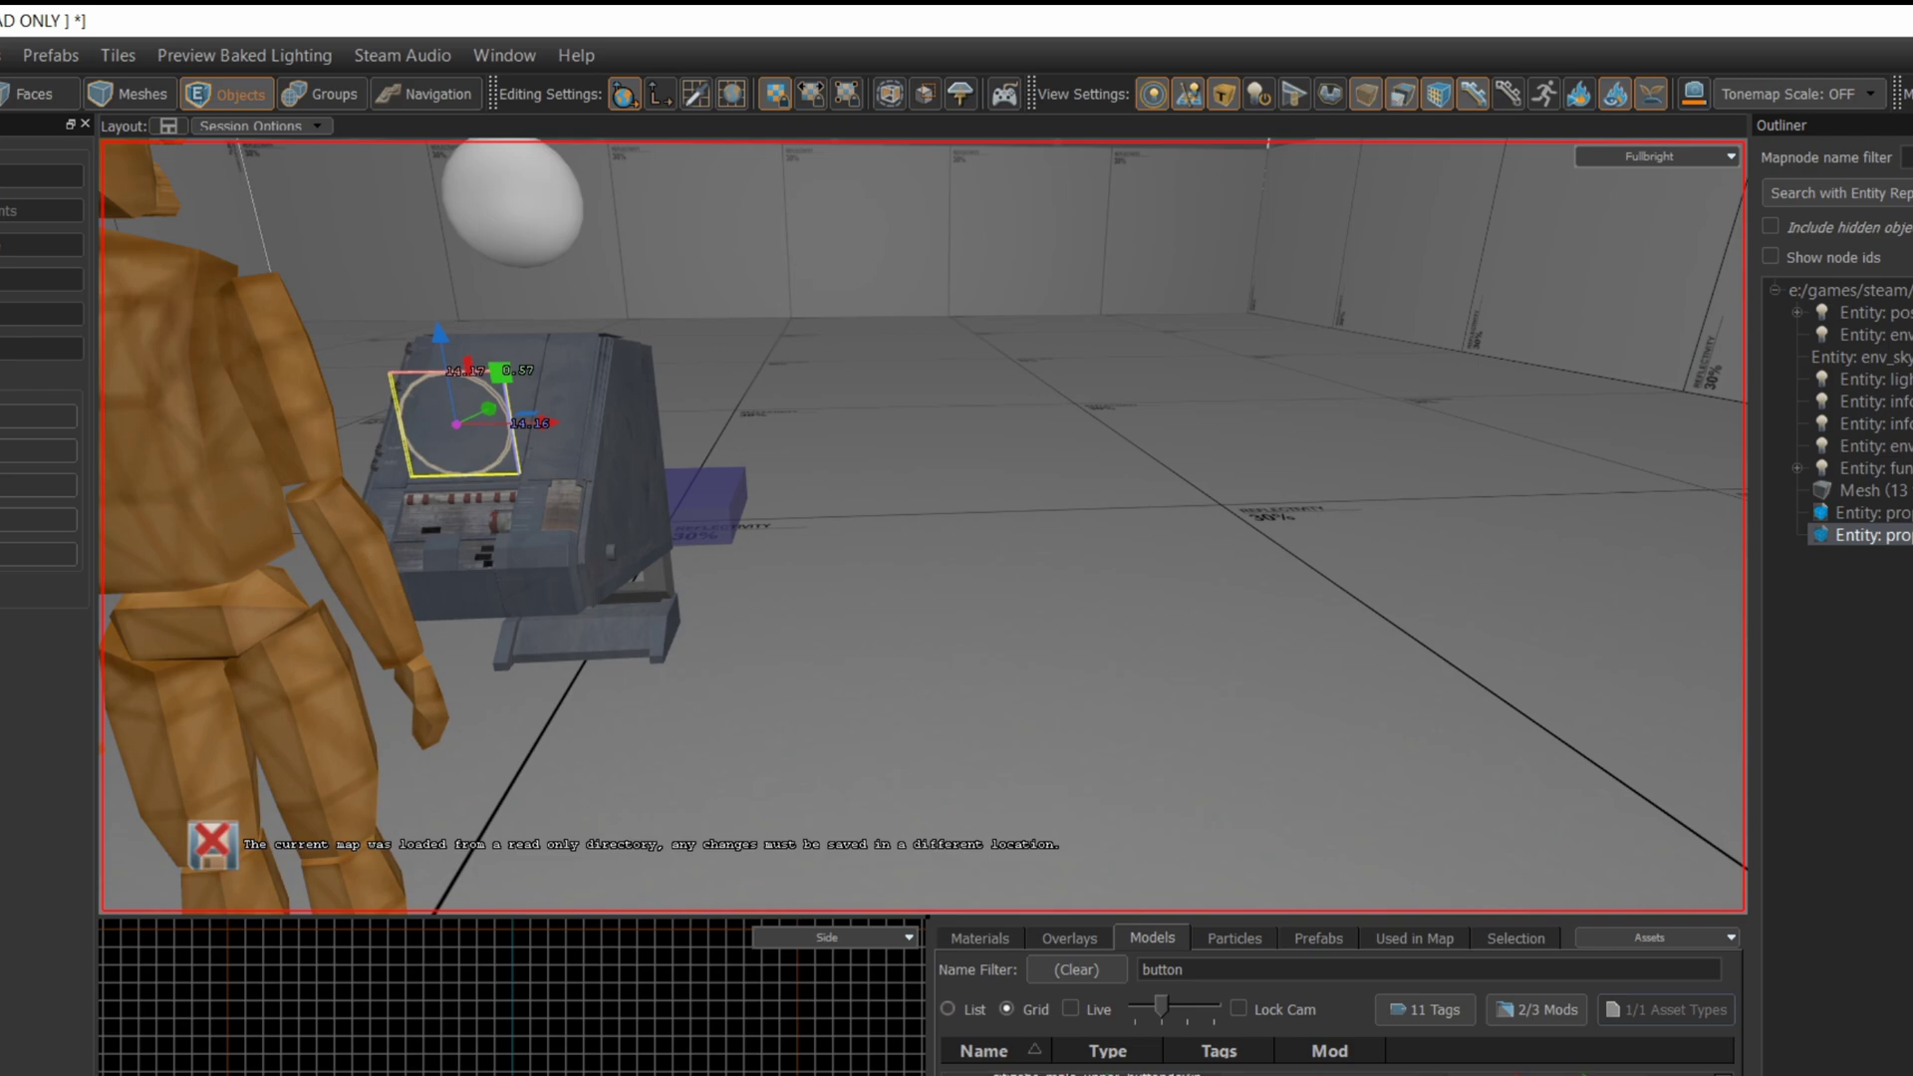
- Tilt the button pusher about 30 degrees and move it out to the console's slanted front face
key(e)
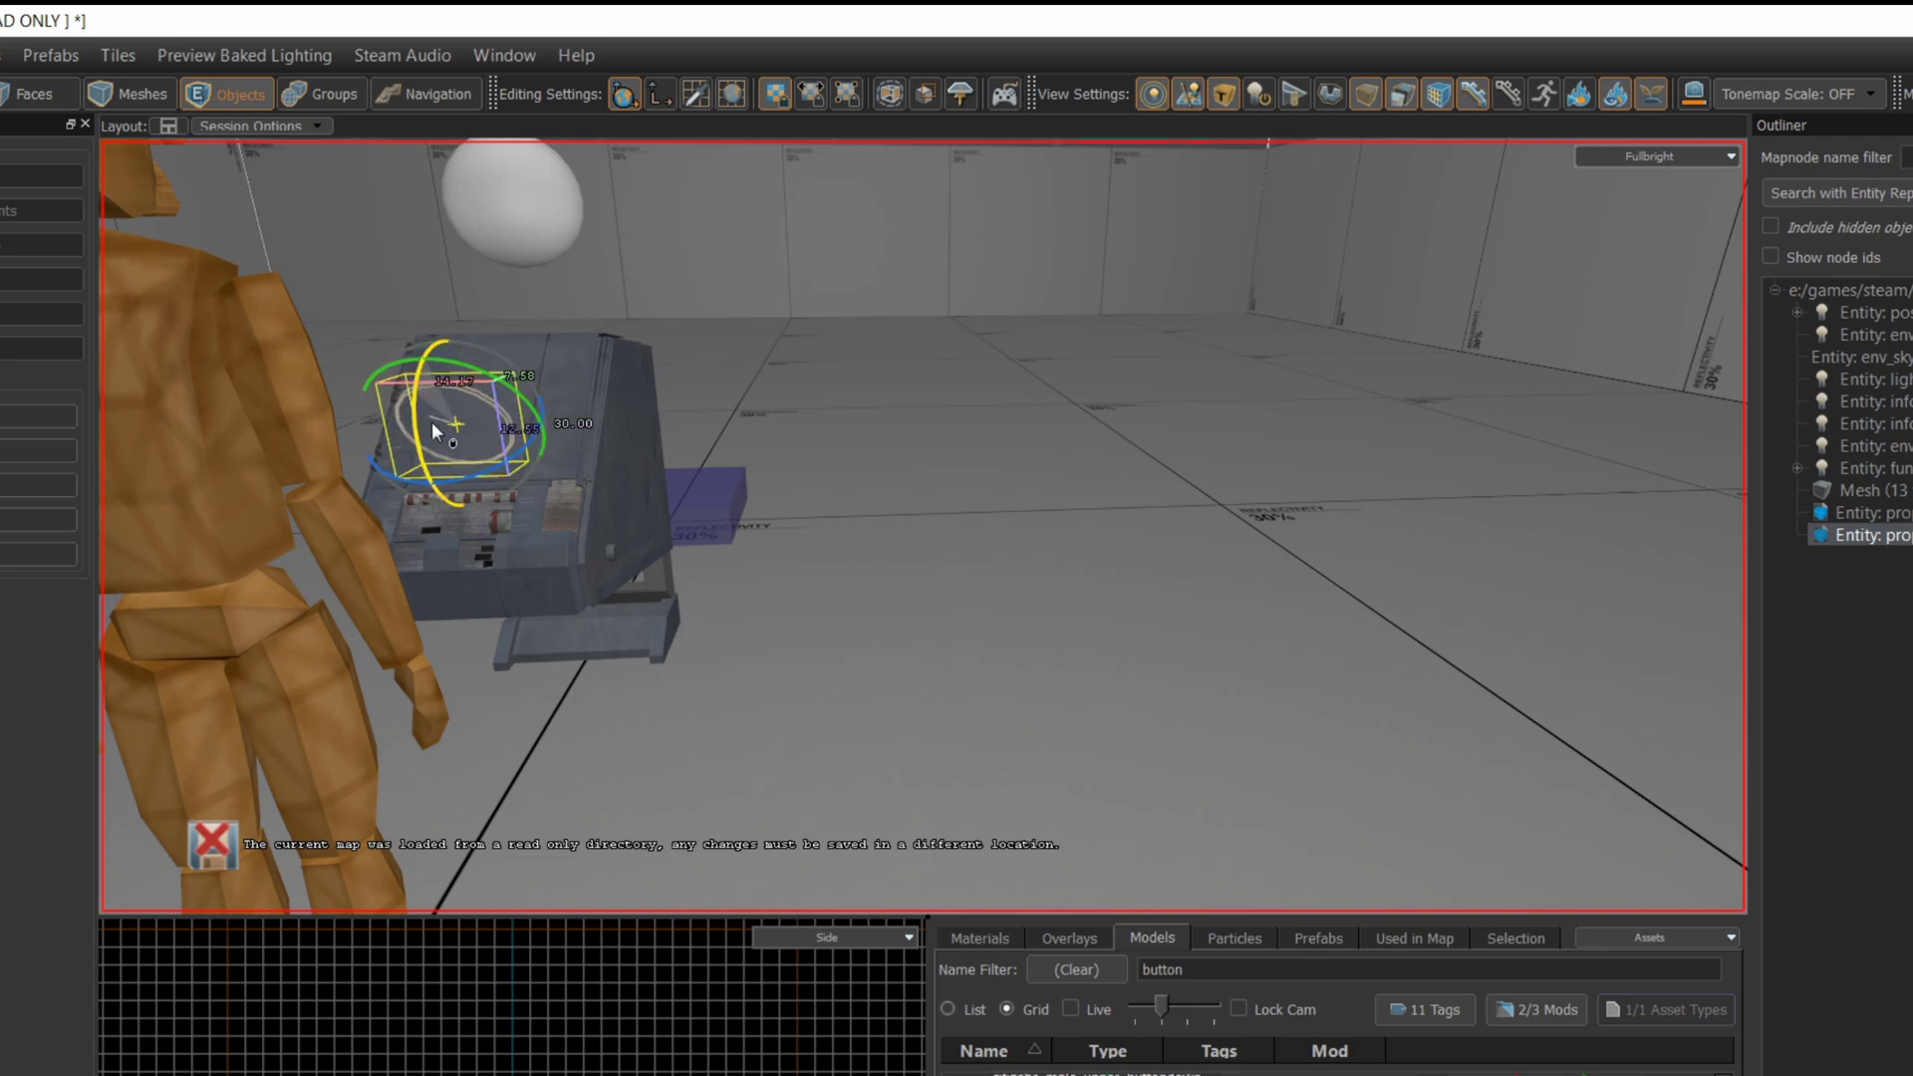
mouse_move(458, 506)
mouse_down()
mouse_move(480, 521)
mouse_move(451, 476)
mouse_move(474, 499)
mouse_up()
right_drag(700, 470, 606, 496)
key(w)
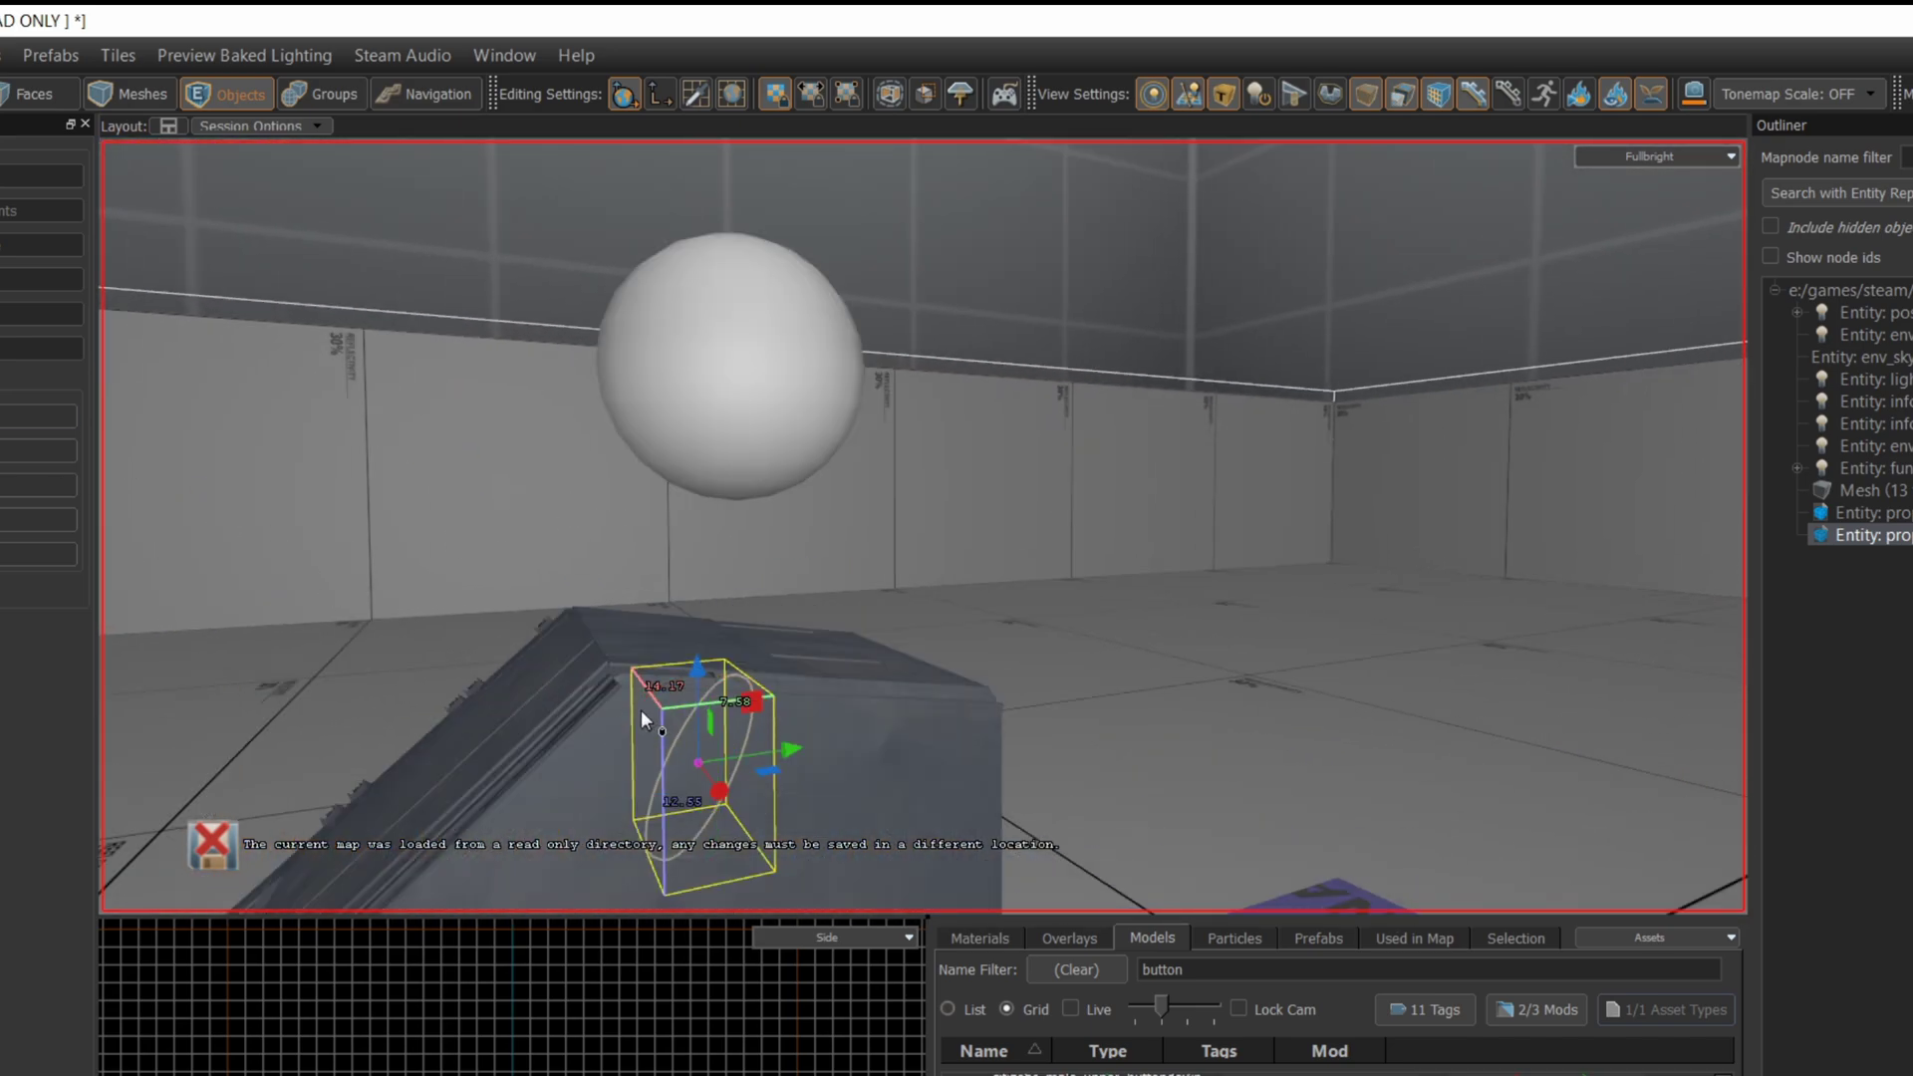
drag(797, 746, 406, 789)
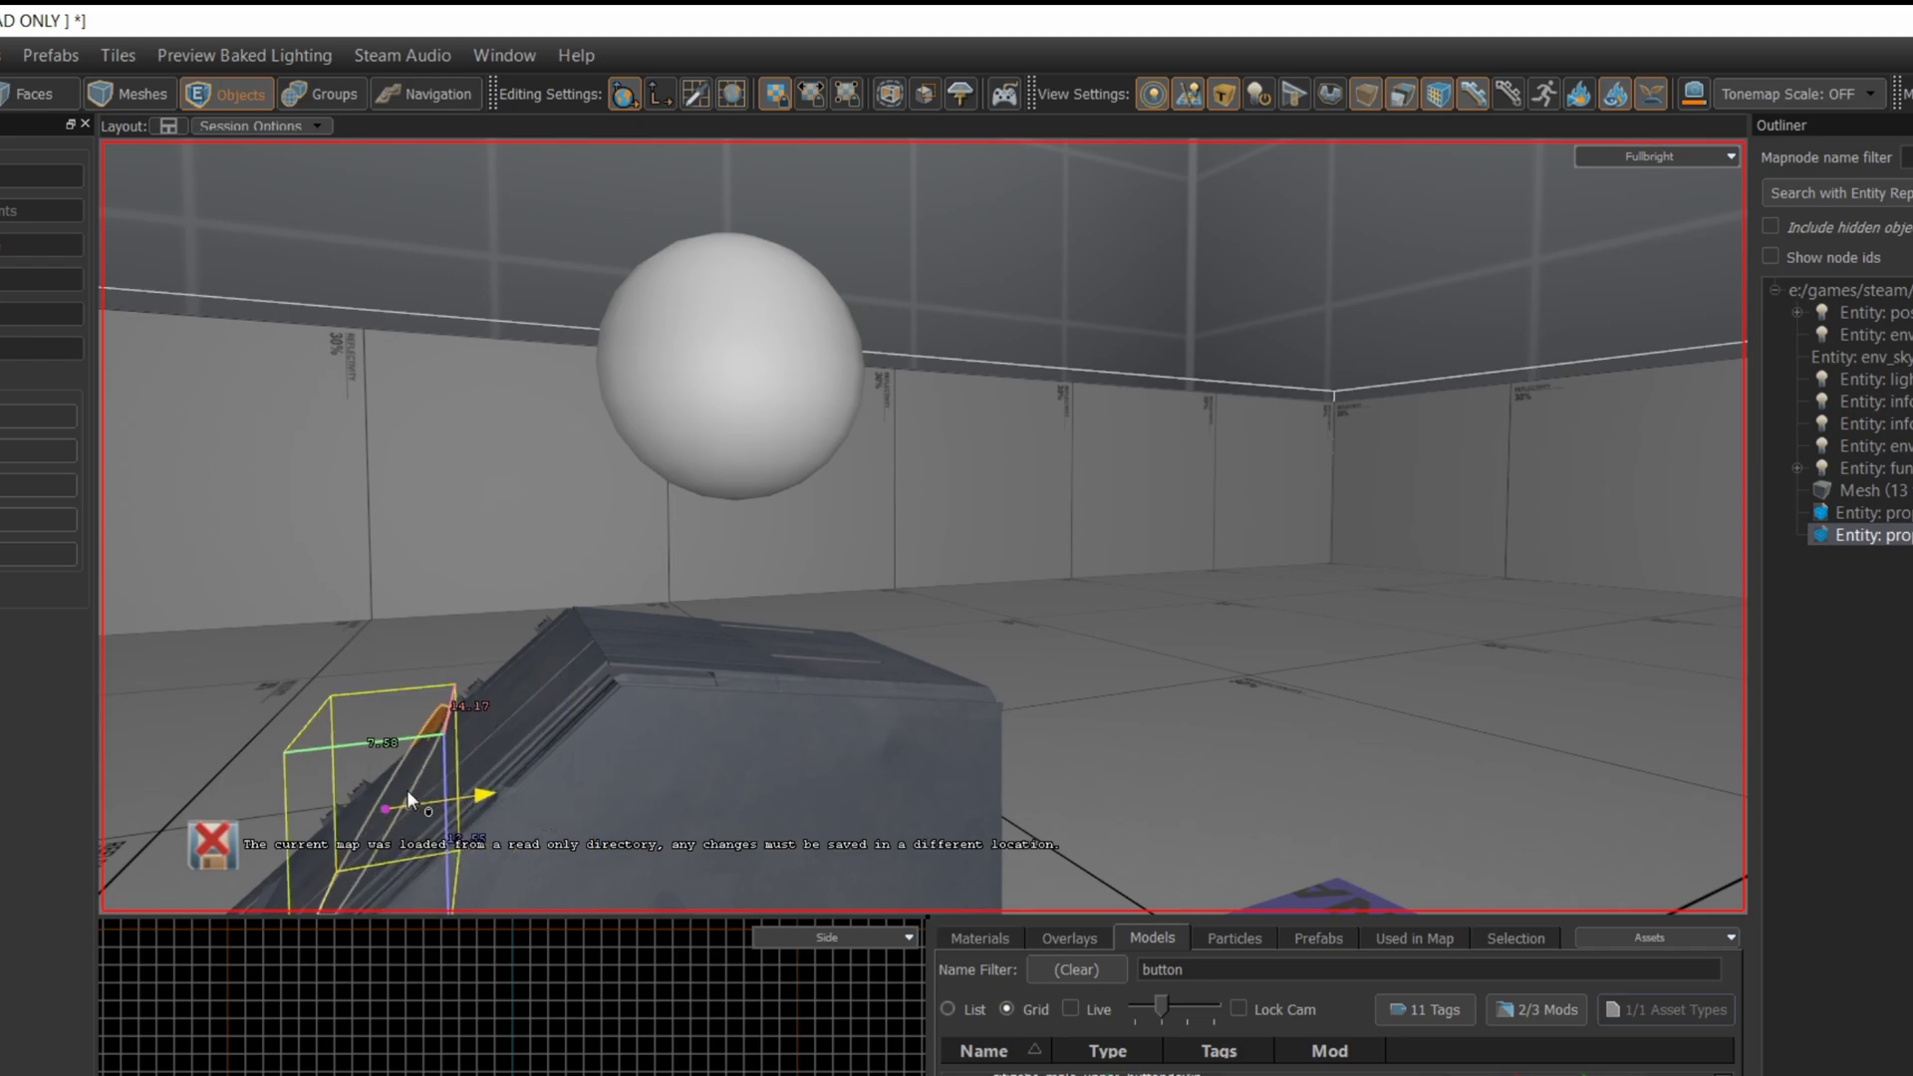
- Fine-tune the button pusher's tilt and position so it sits flush and centred on the console's slanted face
click(15, 155)
drag(452, 392, 481, 409)
click(15, 126)
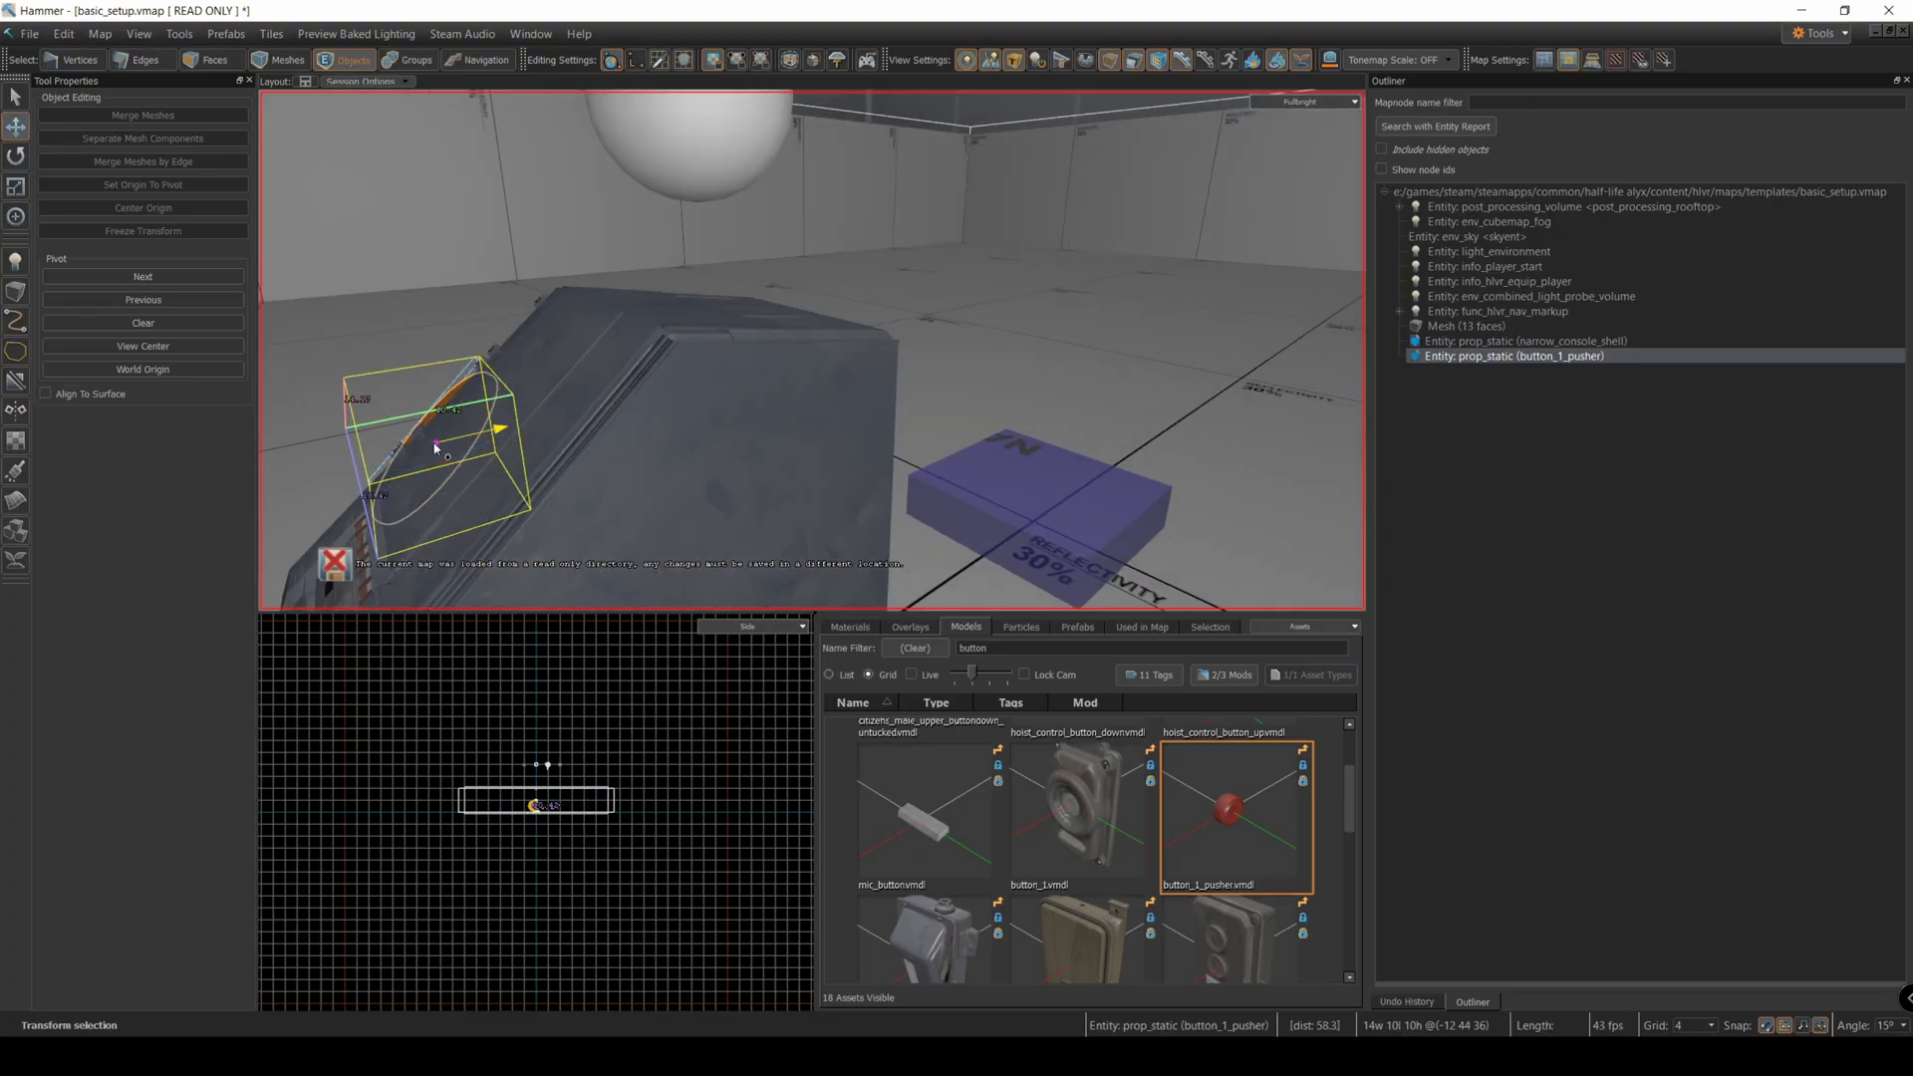
alt+drag(333, 324, 500, 397)
drag(680, 443, 752, 426)
alt+drag(876, 419, 807, 333)
click(807, 333)
alt+drag(688, 327, 778, 368)
scroll(770, 304, down, 3)
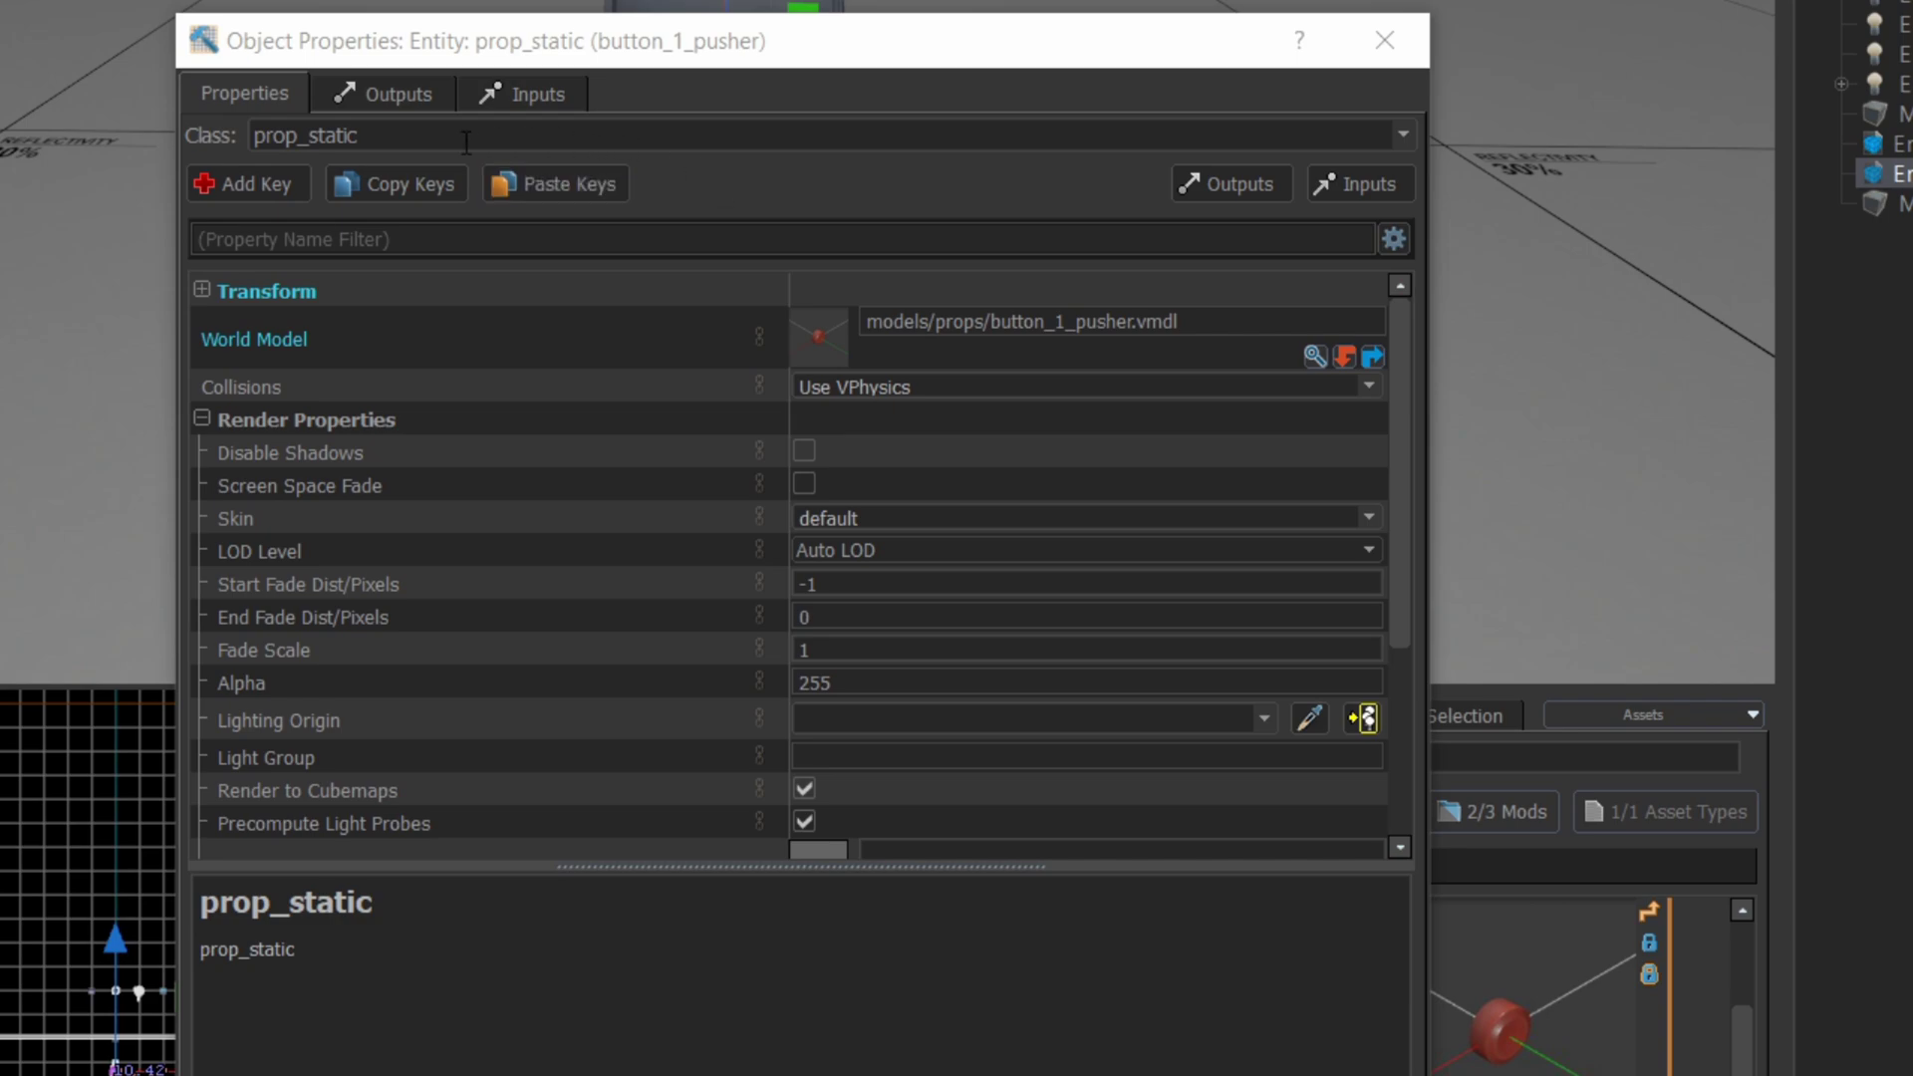
- Change the button pusher's entity class to prop_physics_override
click(515, 137)
click(515, 141)
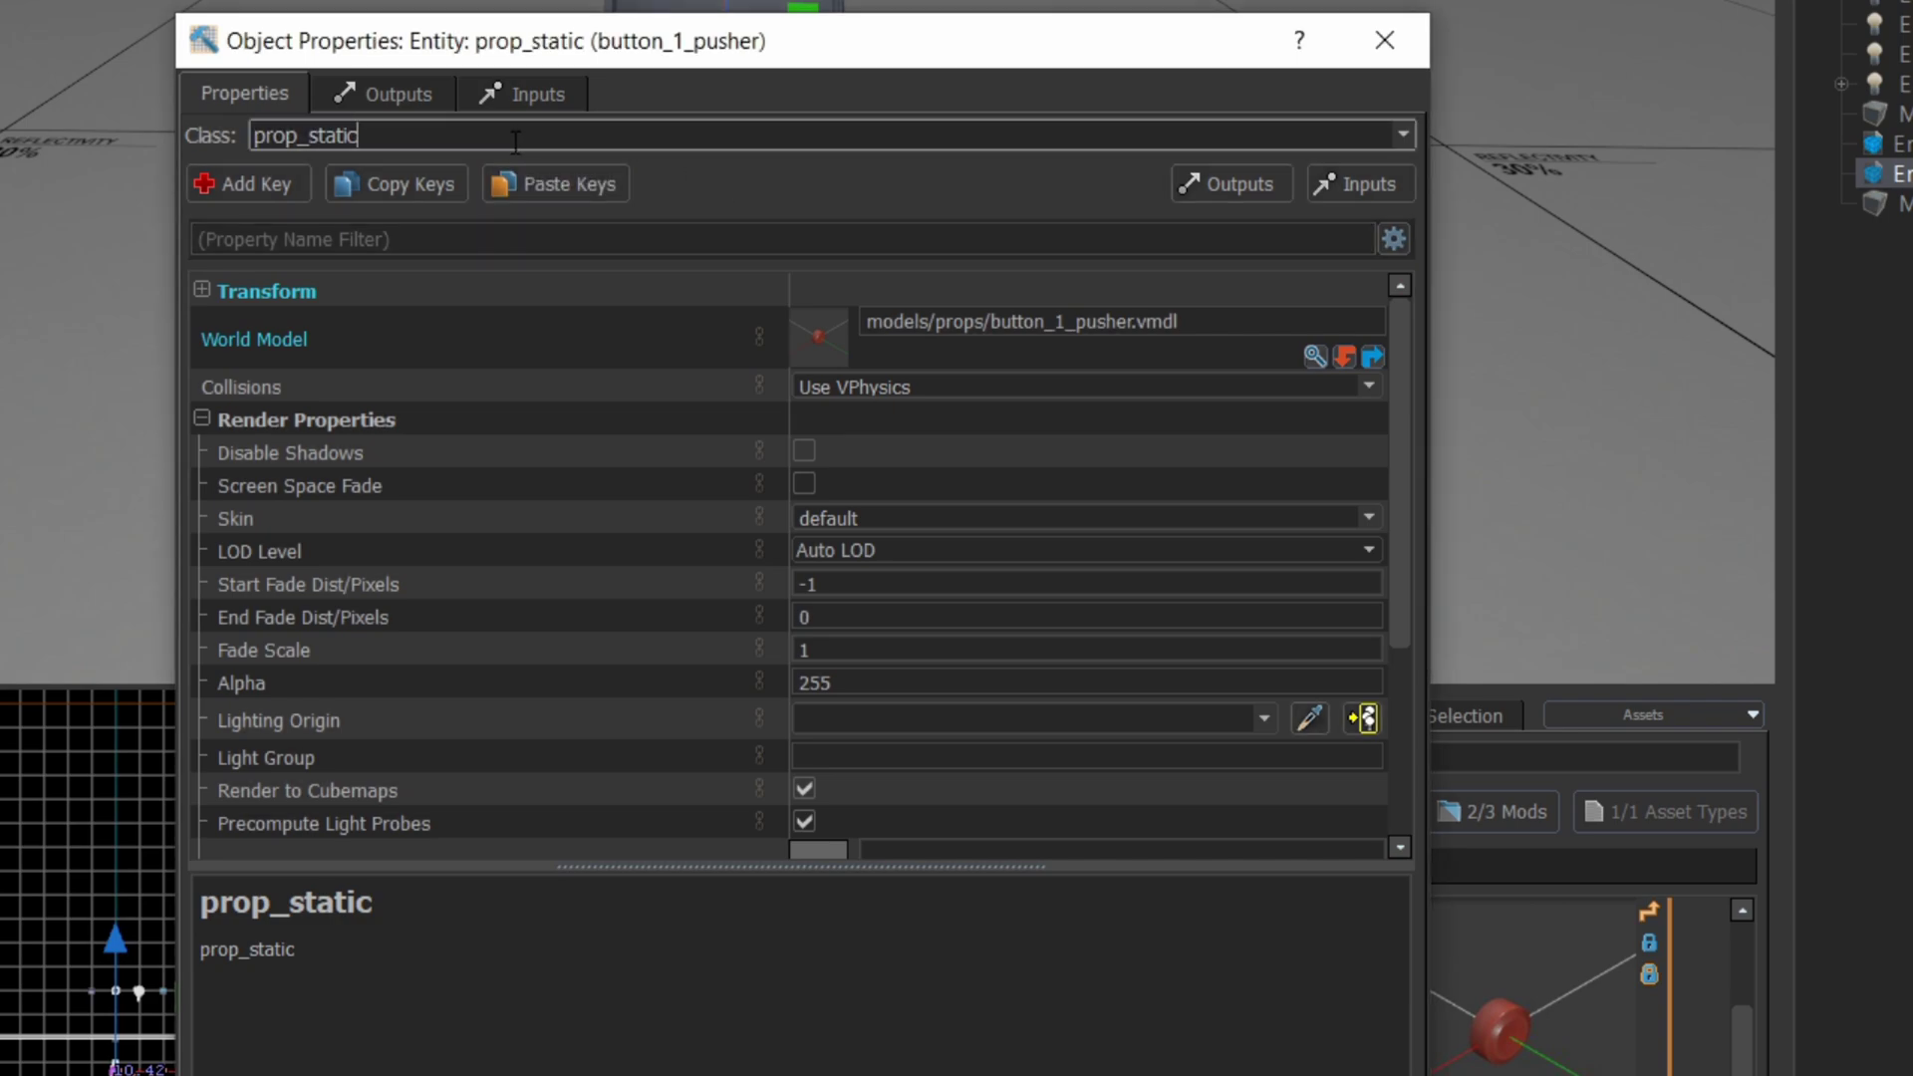
key(BackSpace)
key(BackSpace)
key(BackSpace)
key(BackSpace)
key(BackSpace)
key(BackSpace)
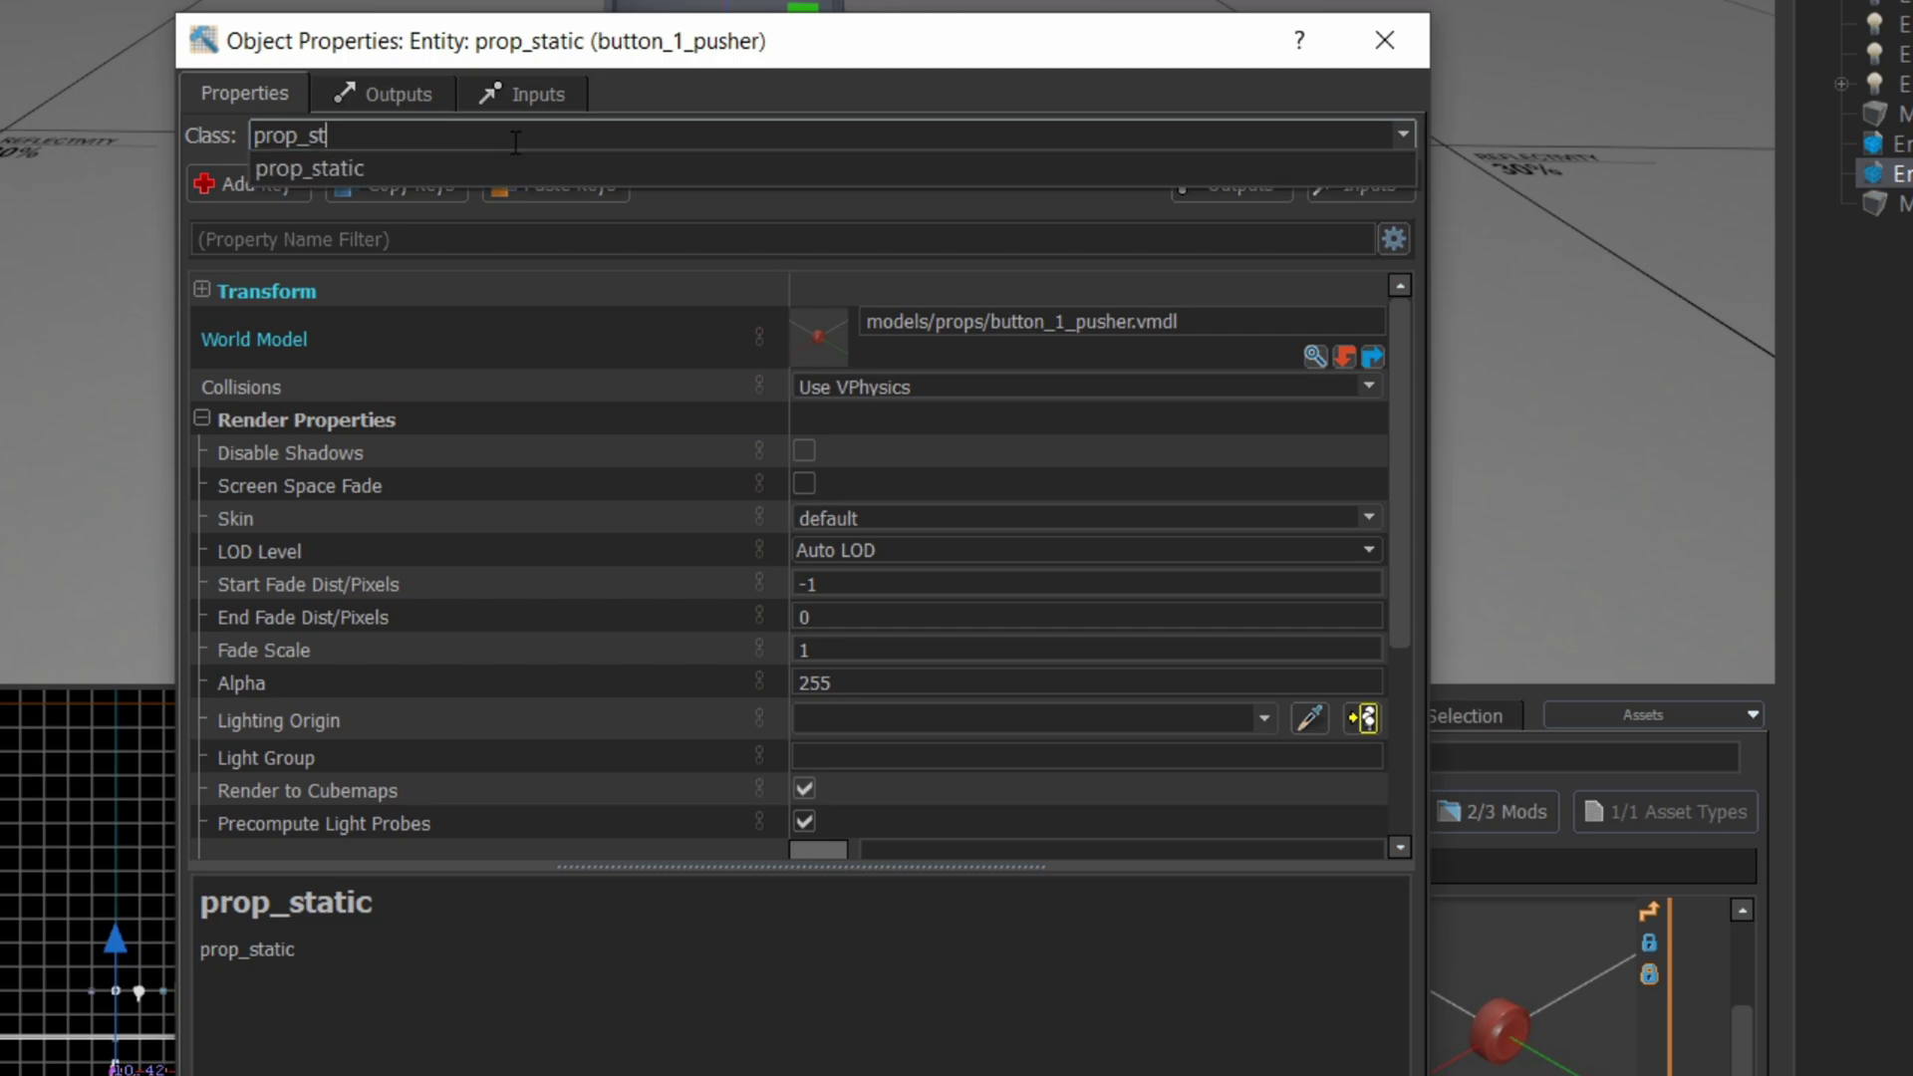
text(physi)
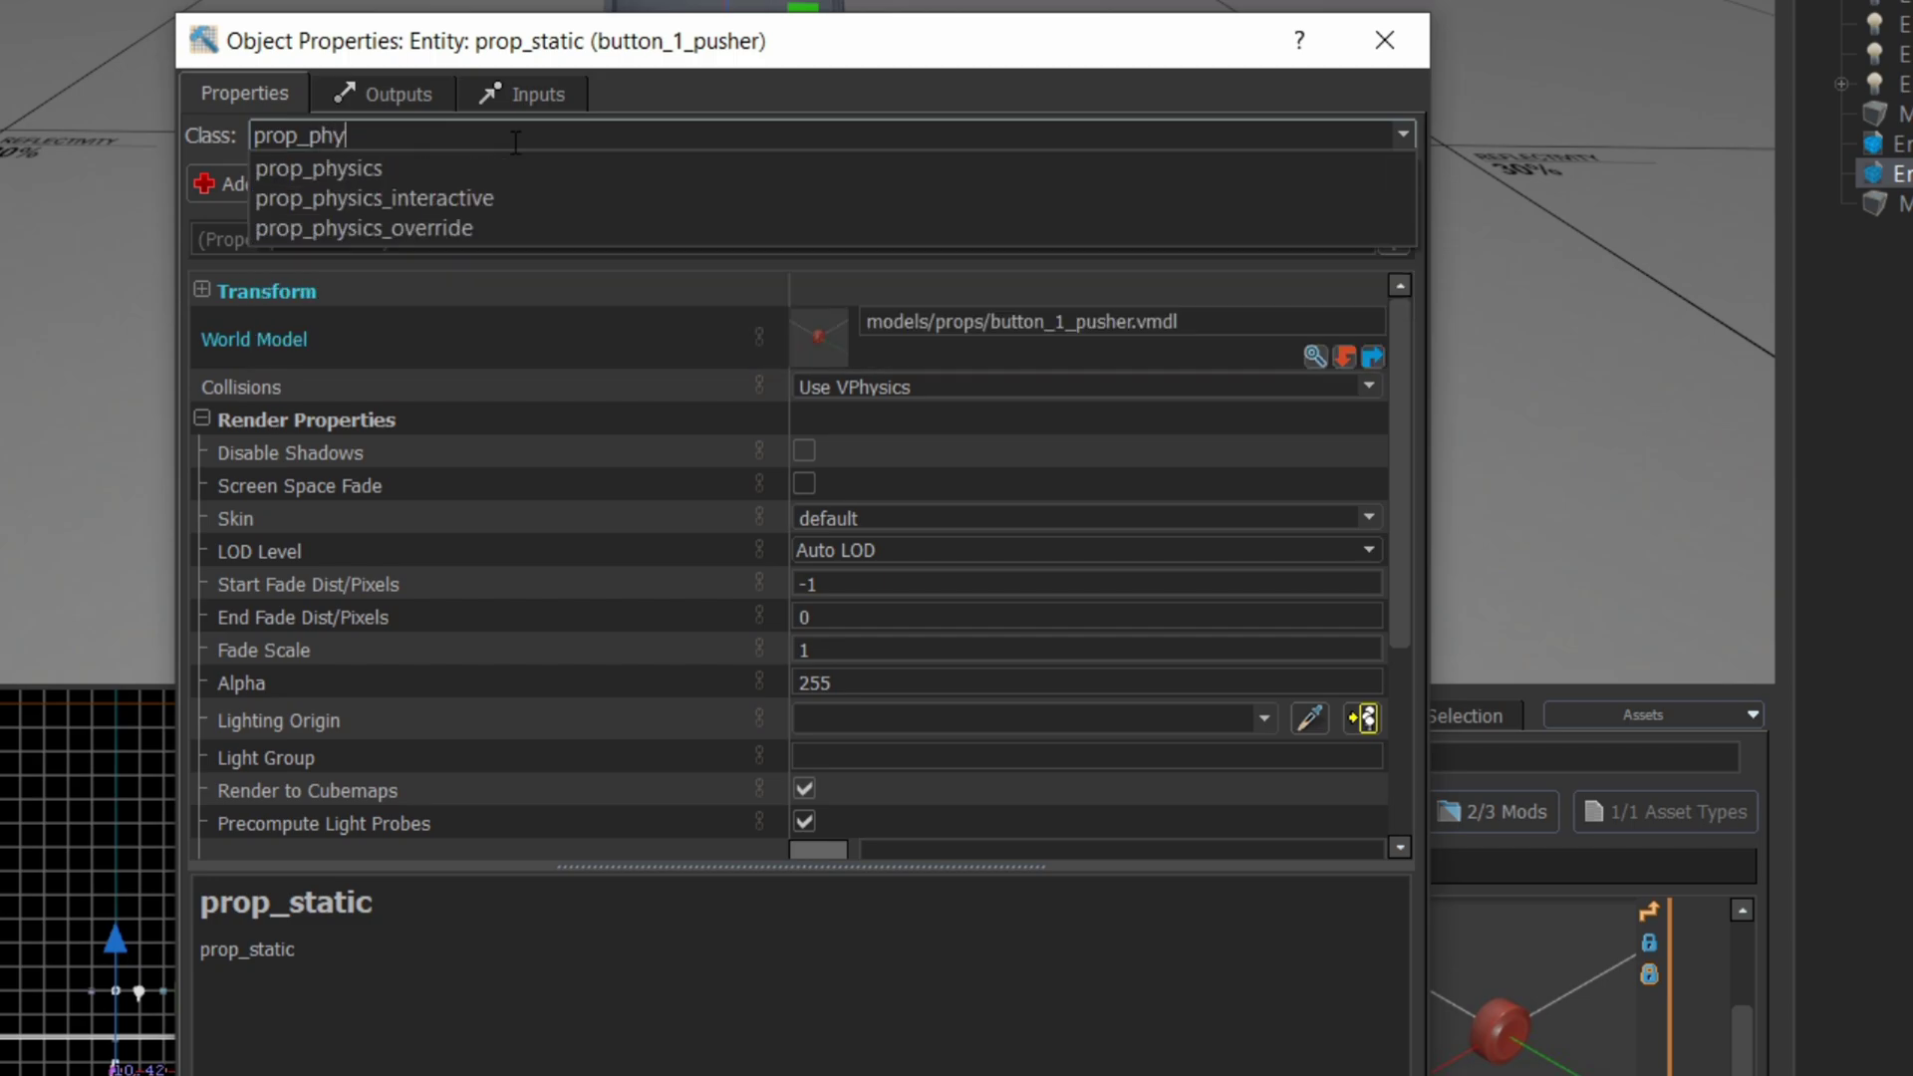
key(Down)
key(Down)
key(Down)
key(Return)
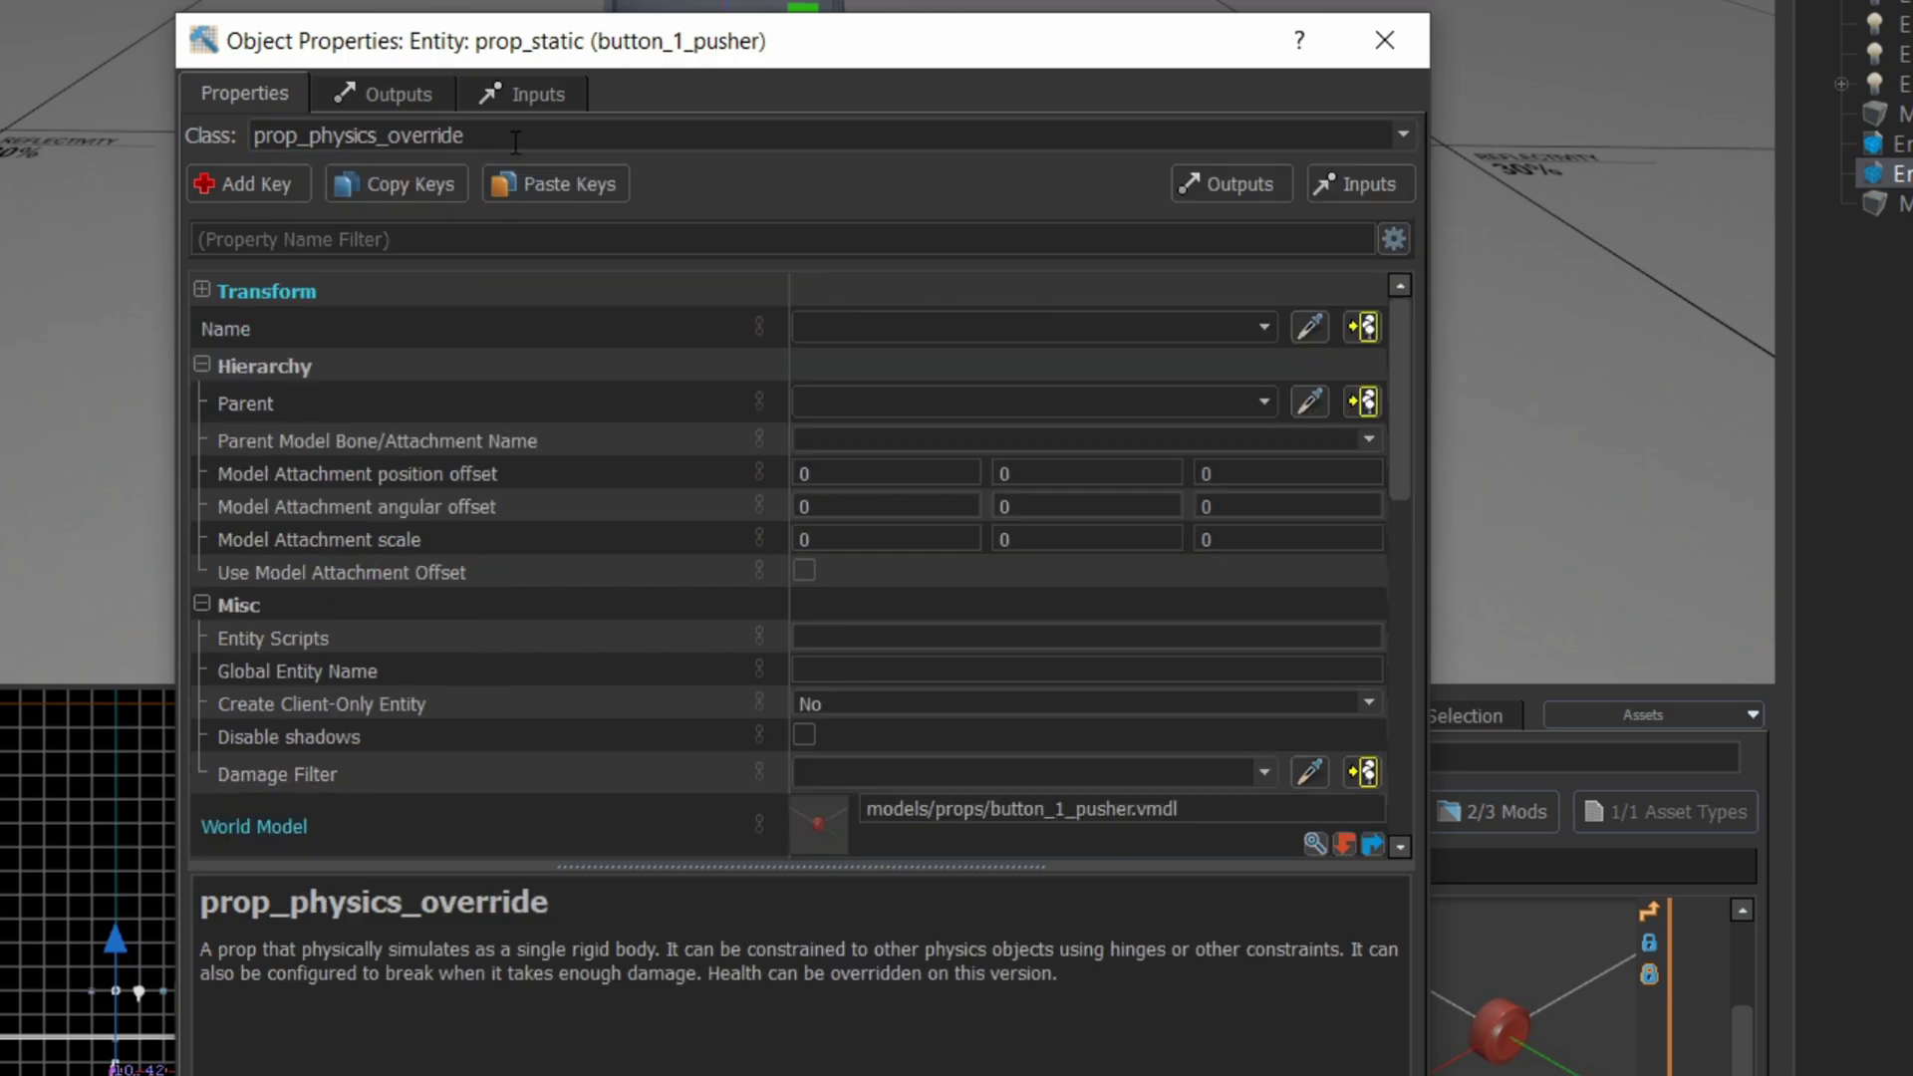
- Name the button entity button_pusher_prop and close its object properties
click(848, 329)
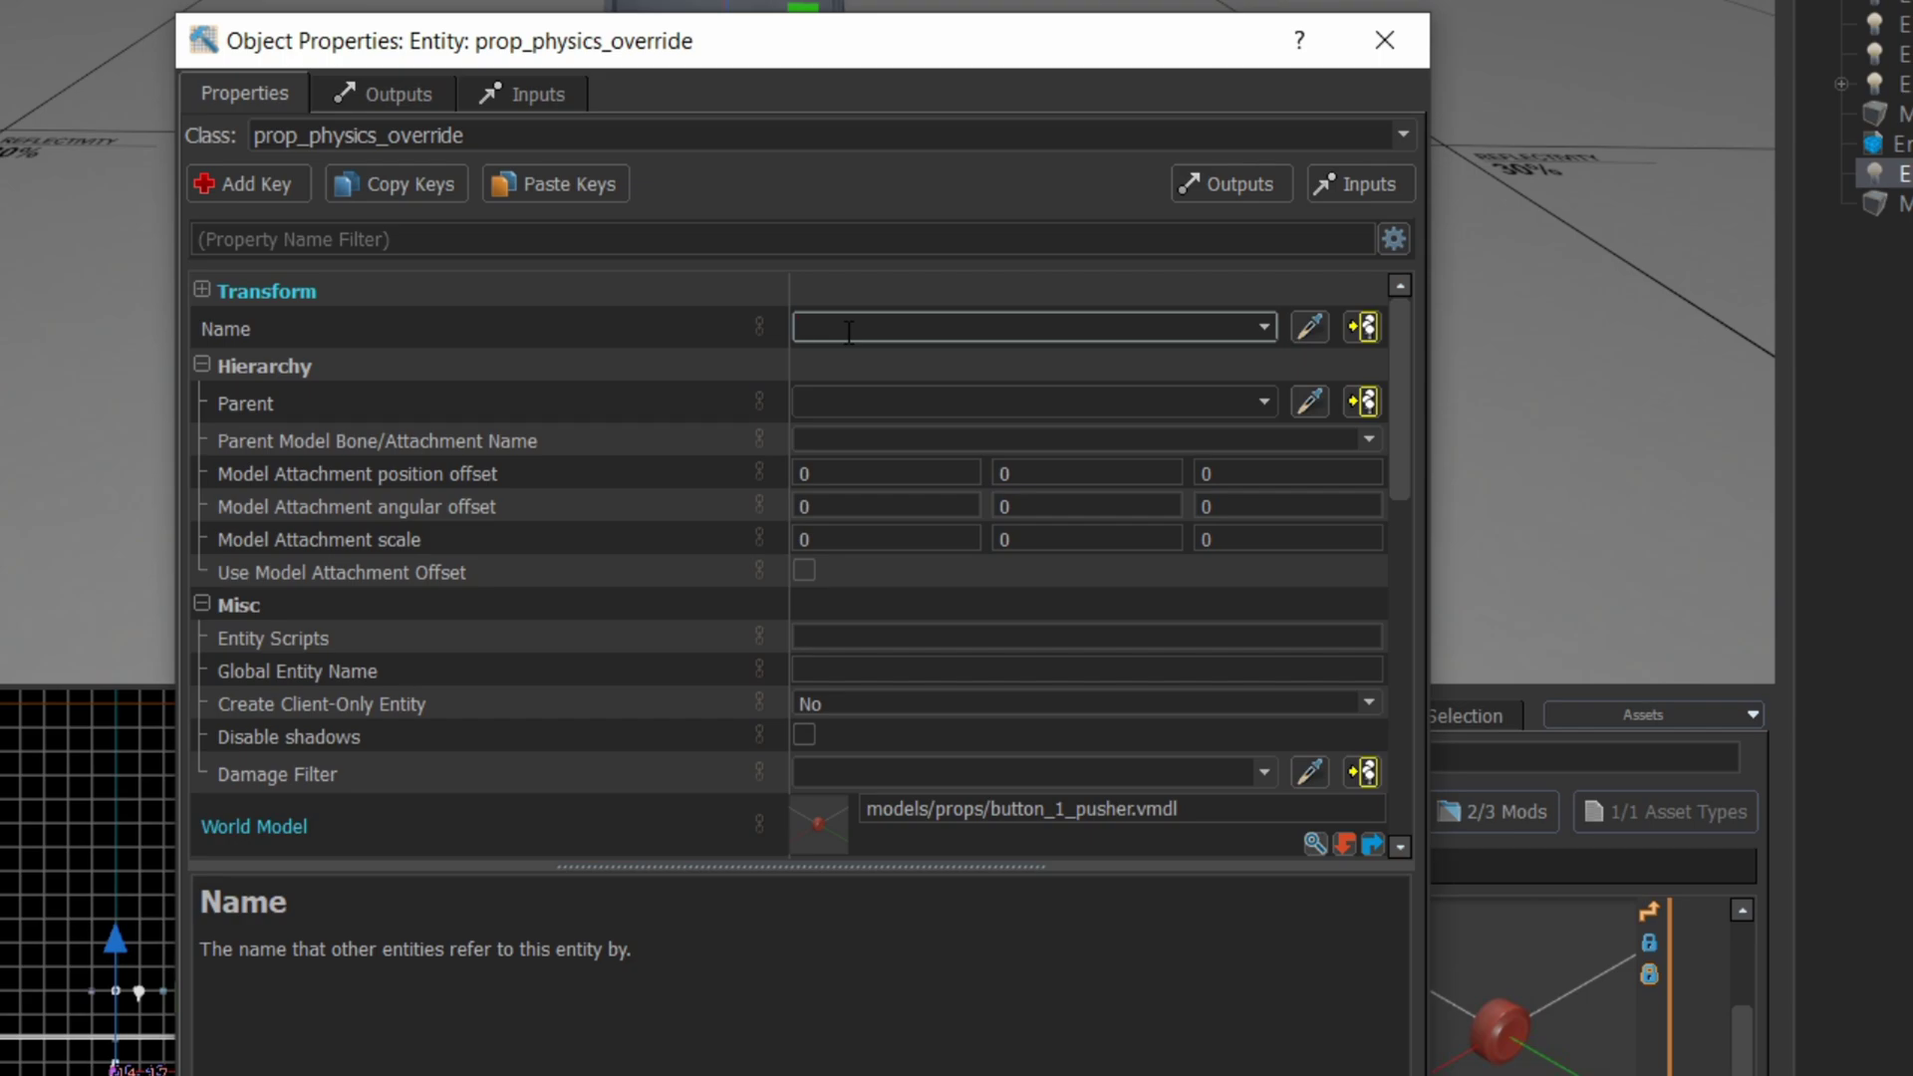
text(button)
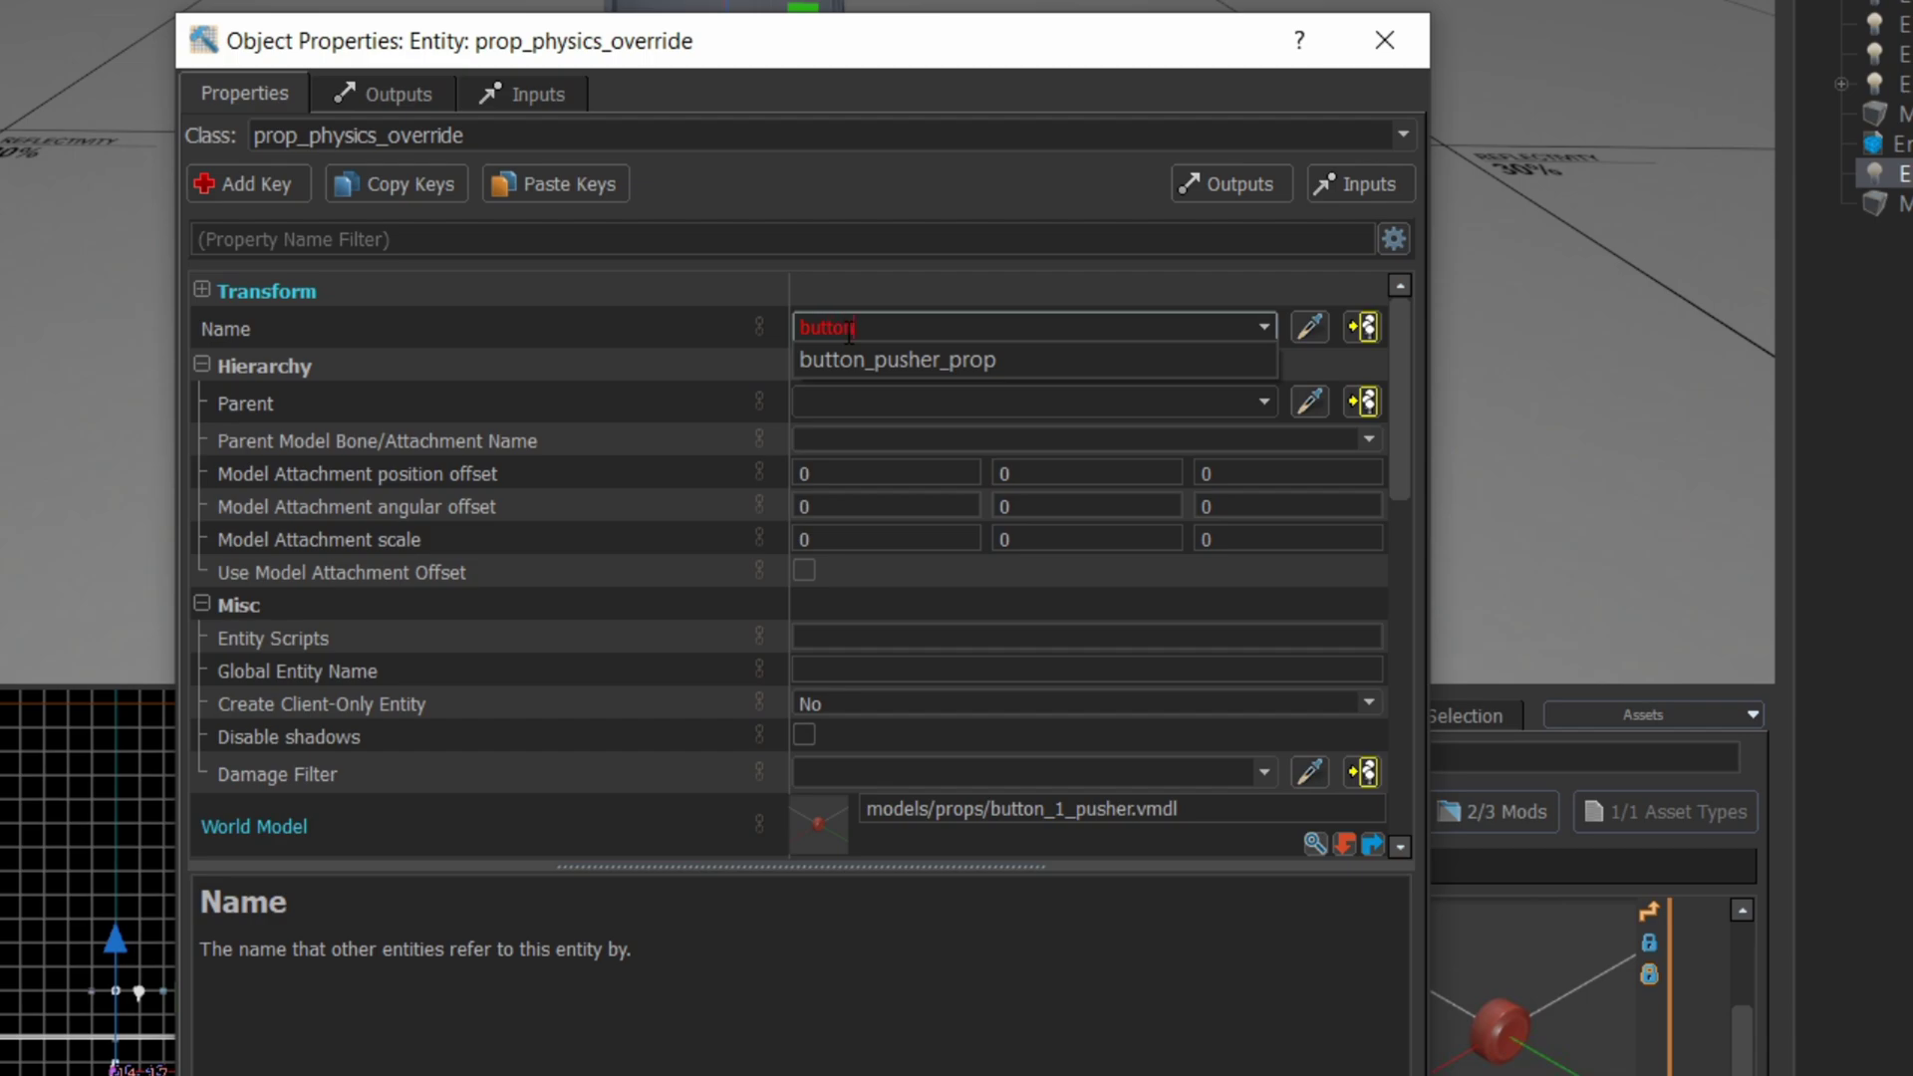
key(Down)
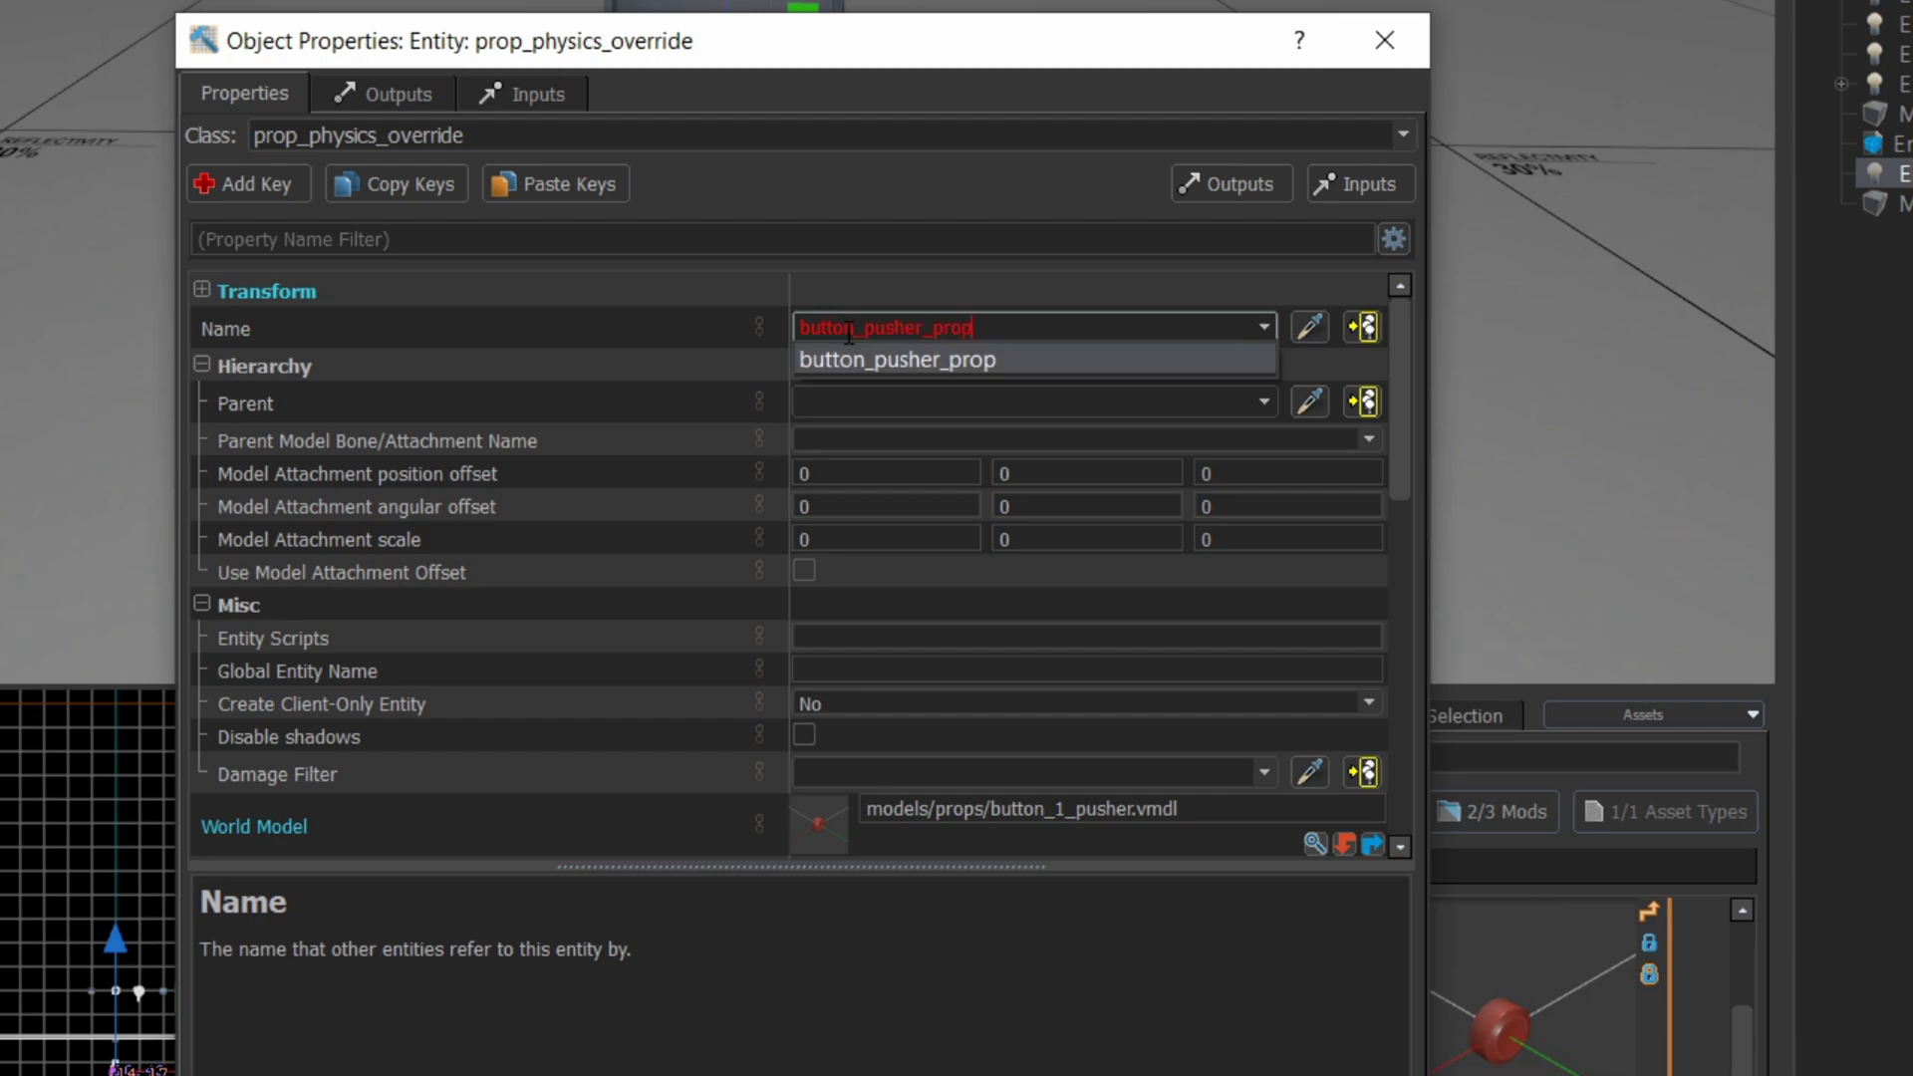
key(Return)
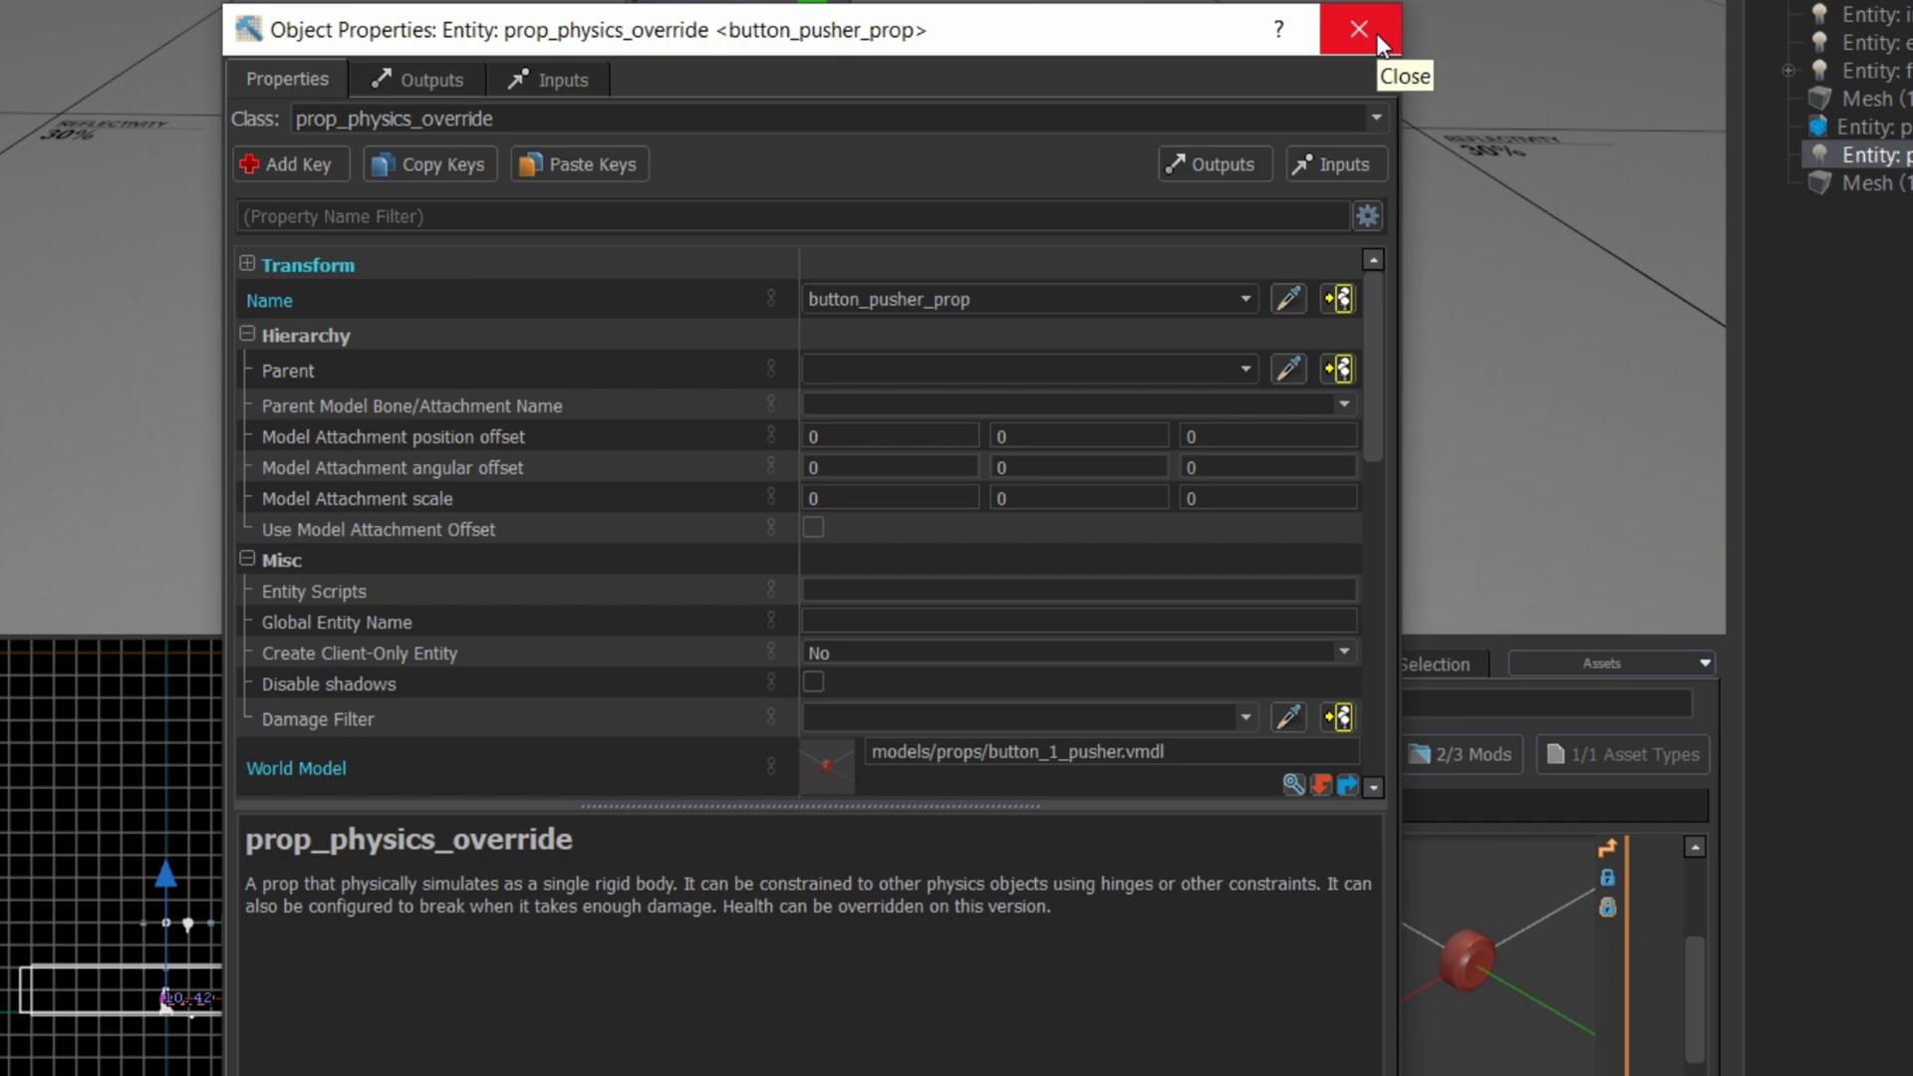
click(1379, 35)
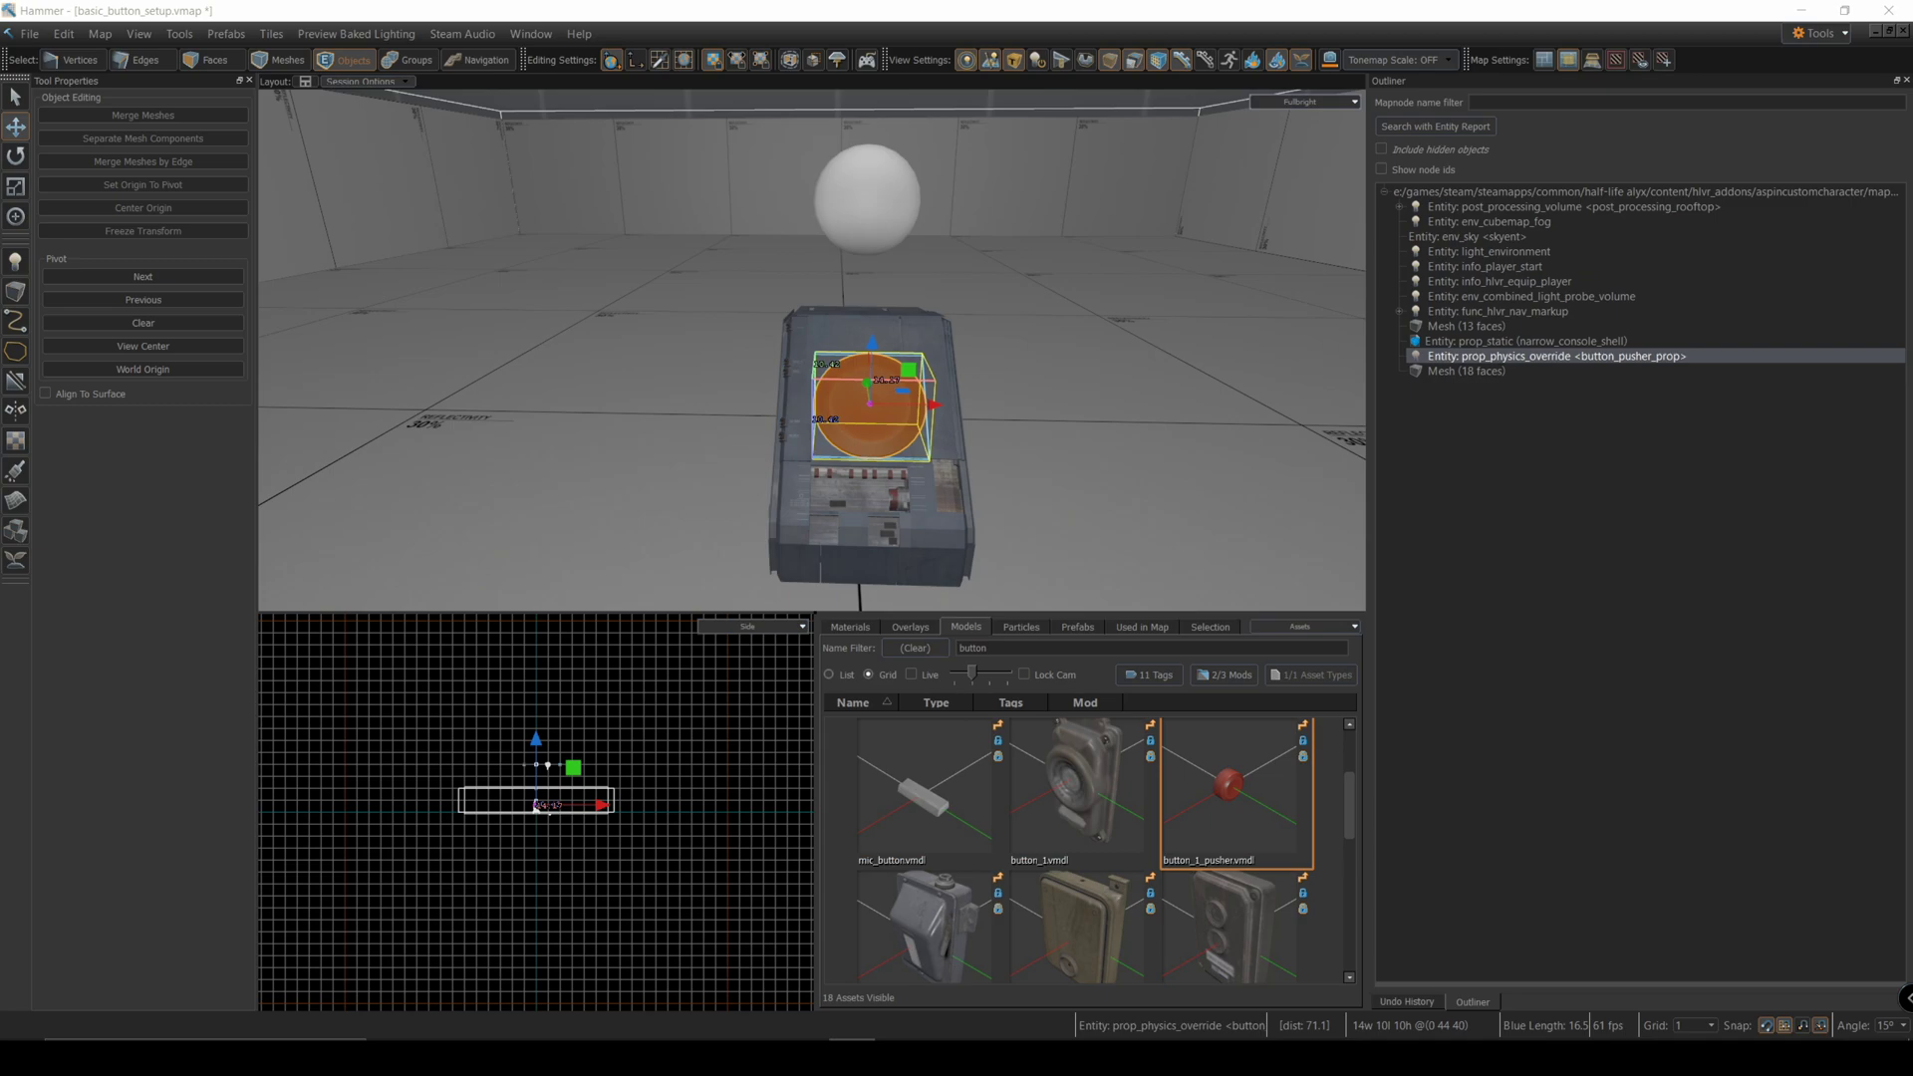
- Create a small 16-sided cylinder mesh on the floor beside the console
key(shift+b)
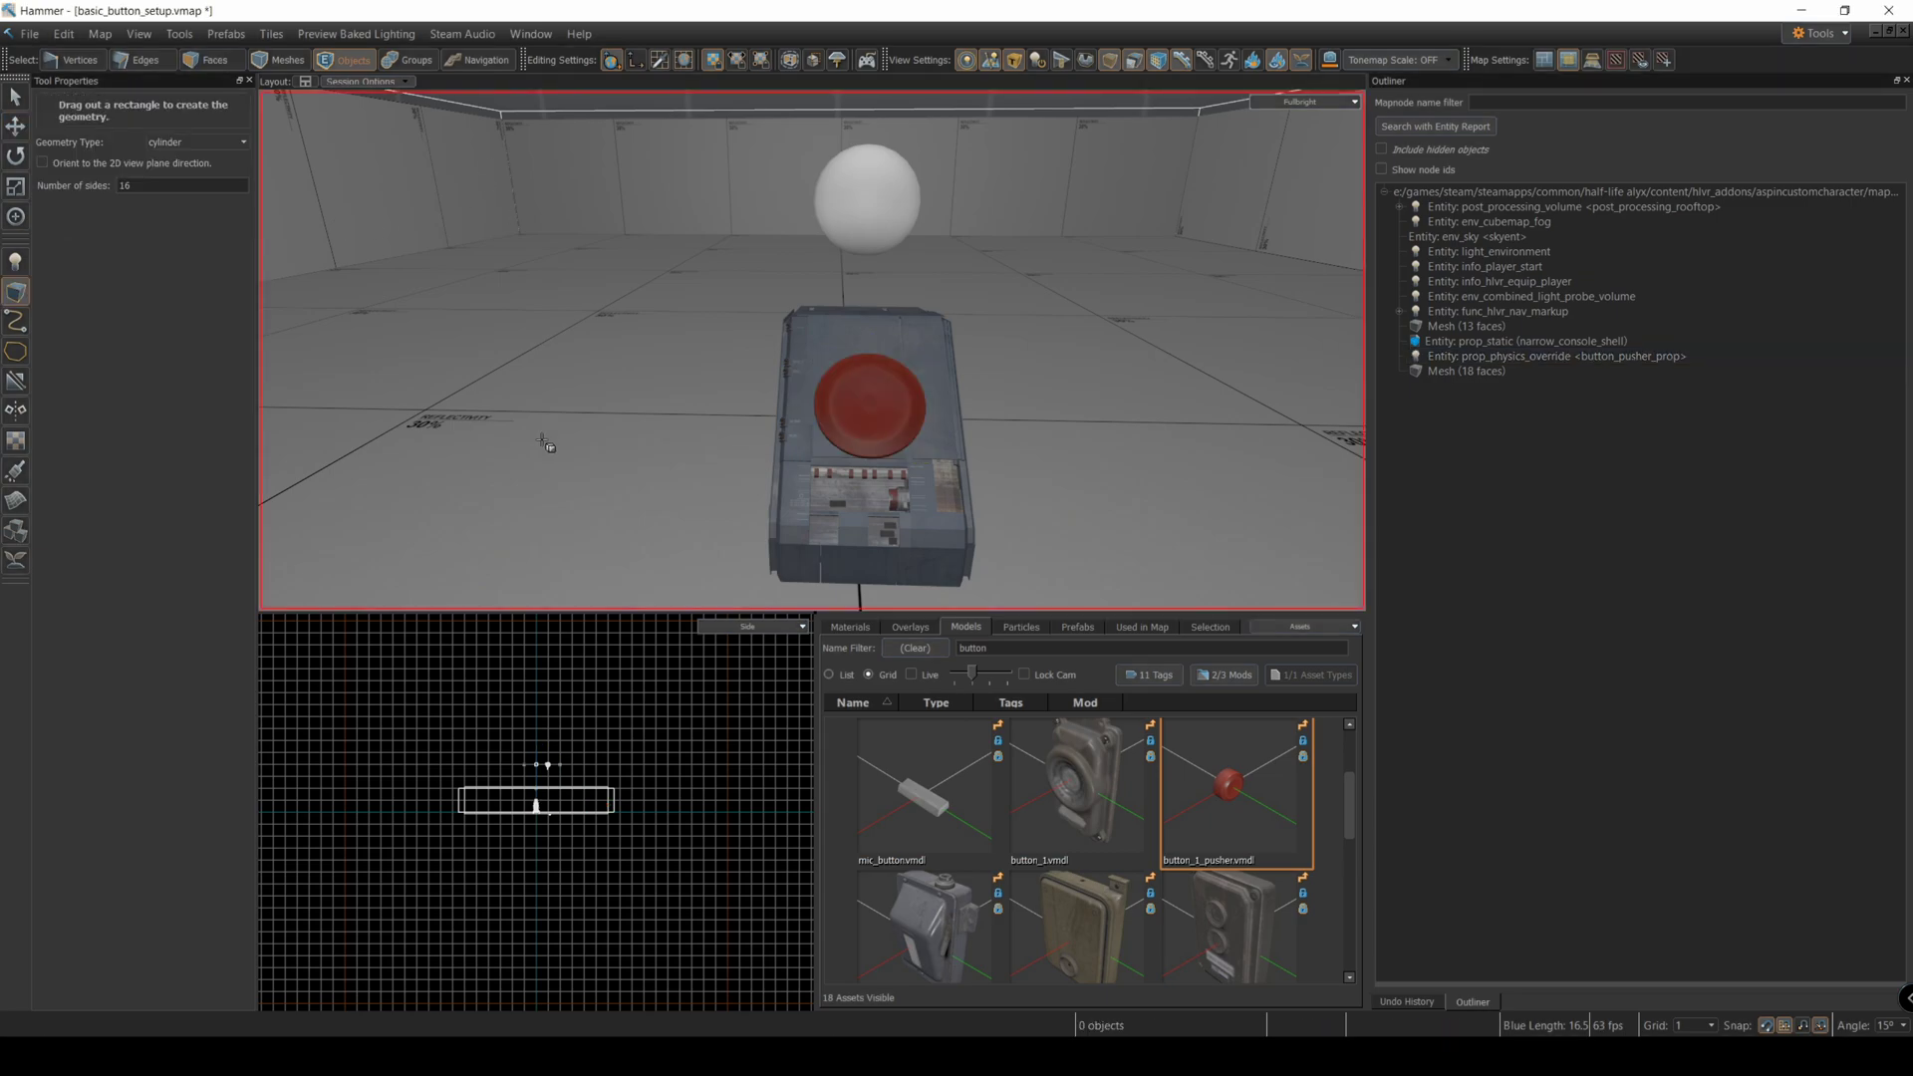
drag(545, 442, 580, 450)
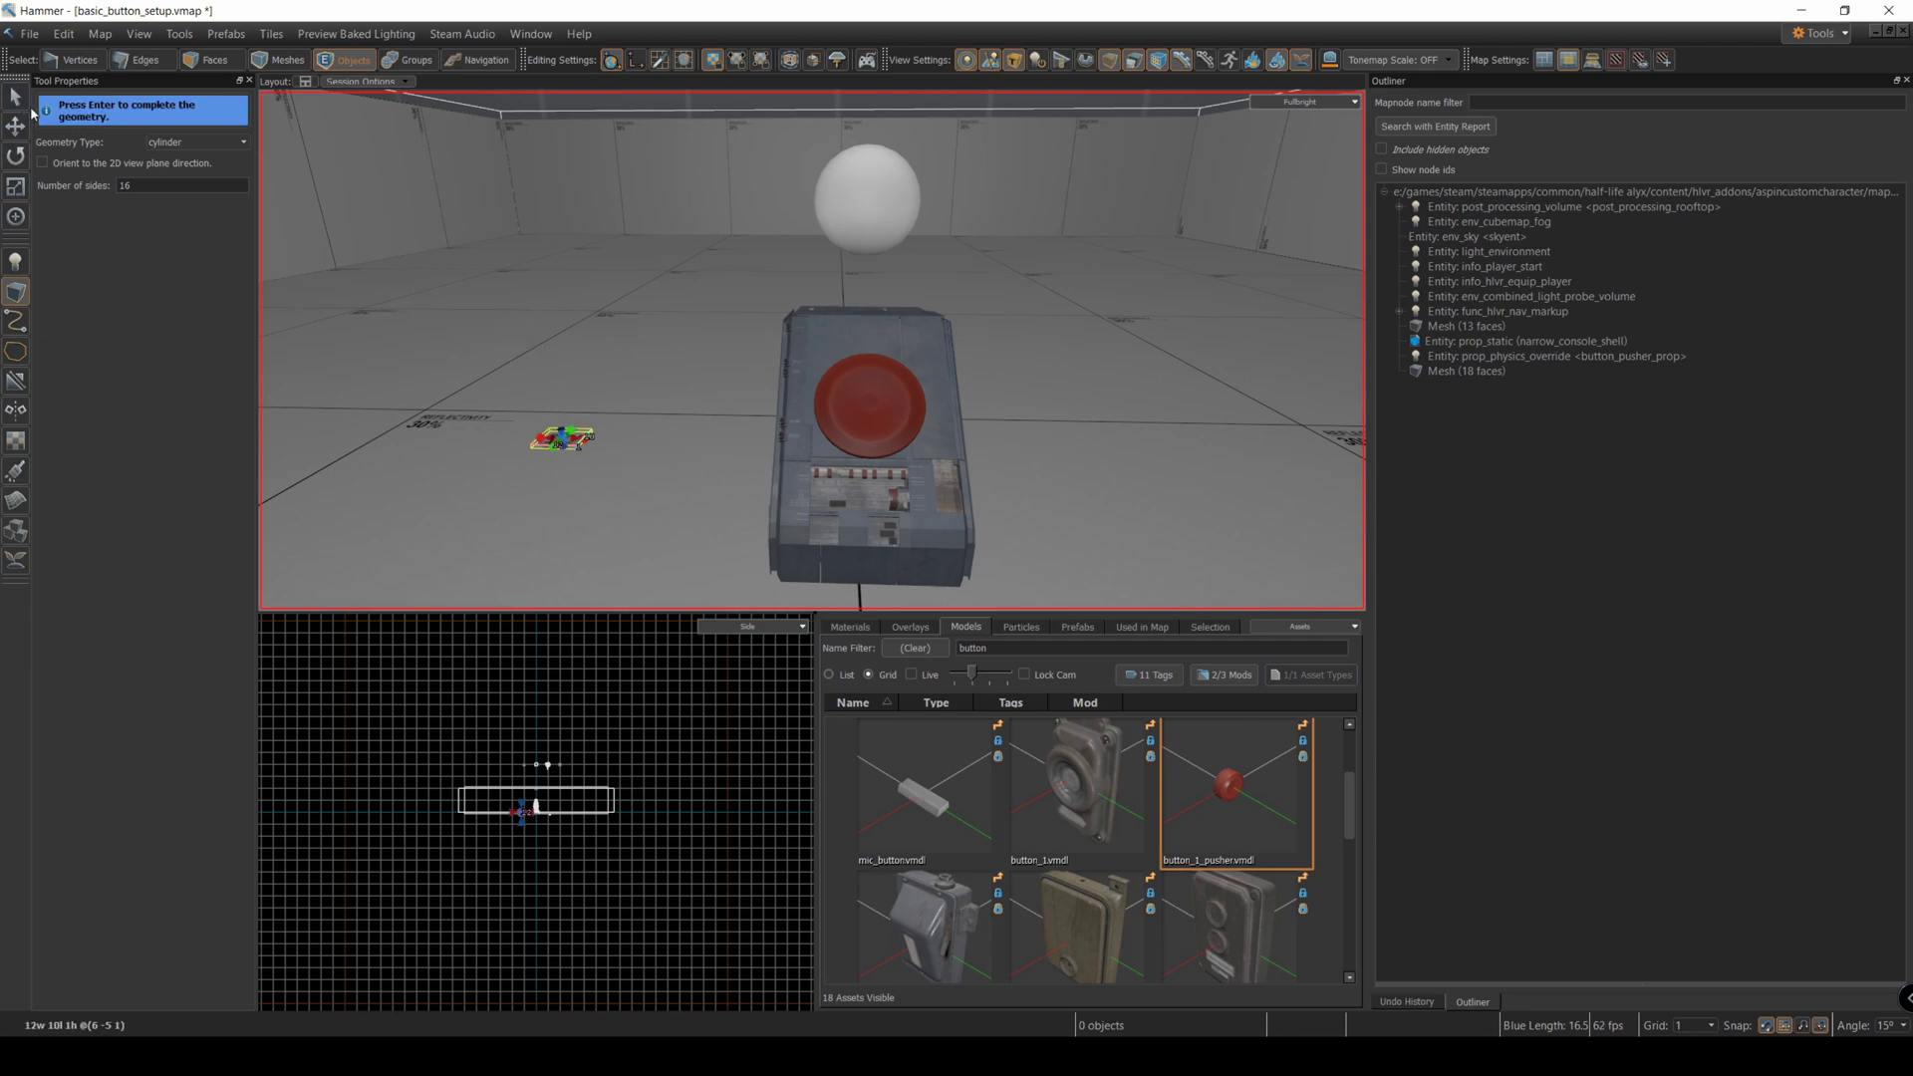
key(Return)
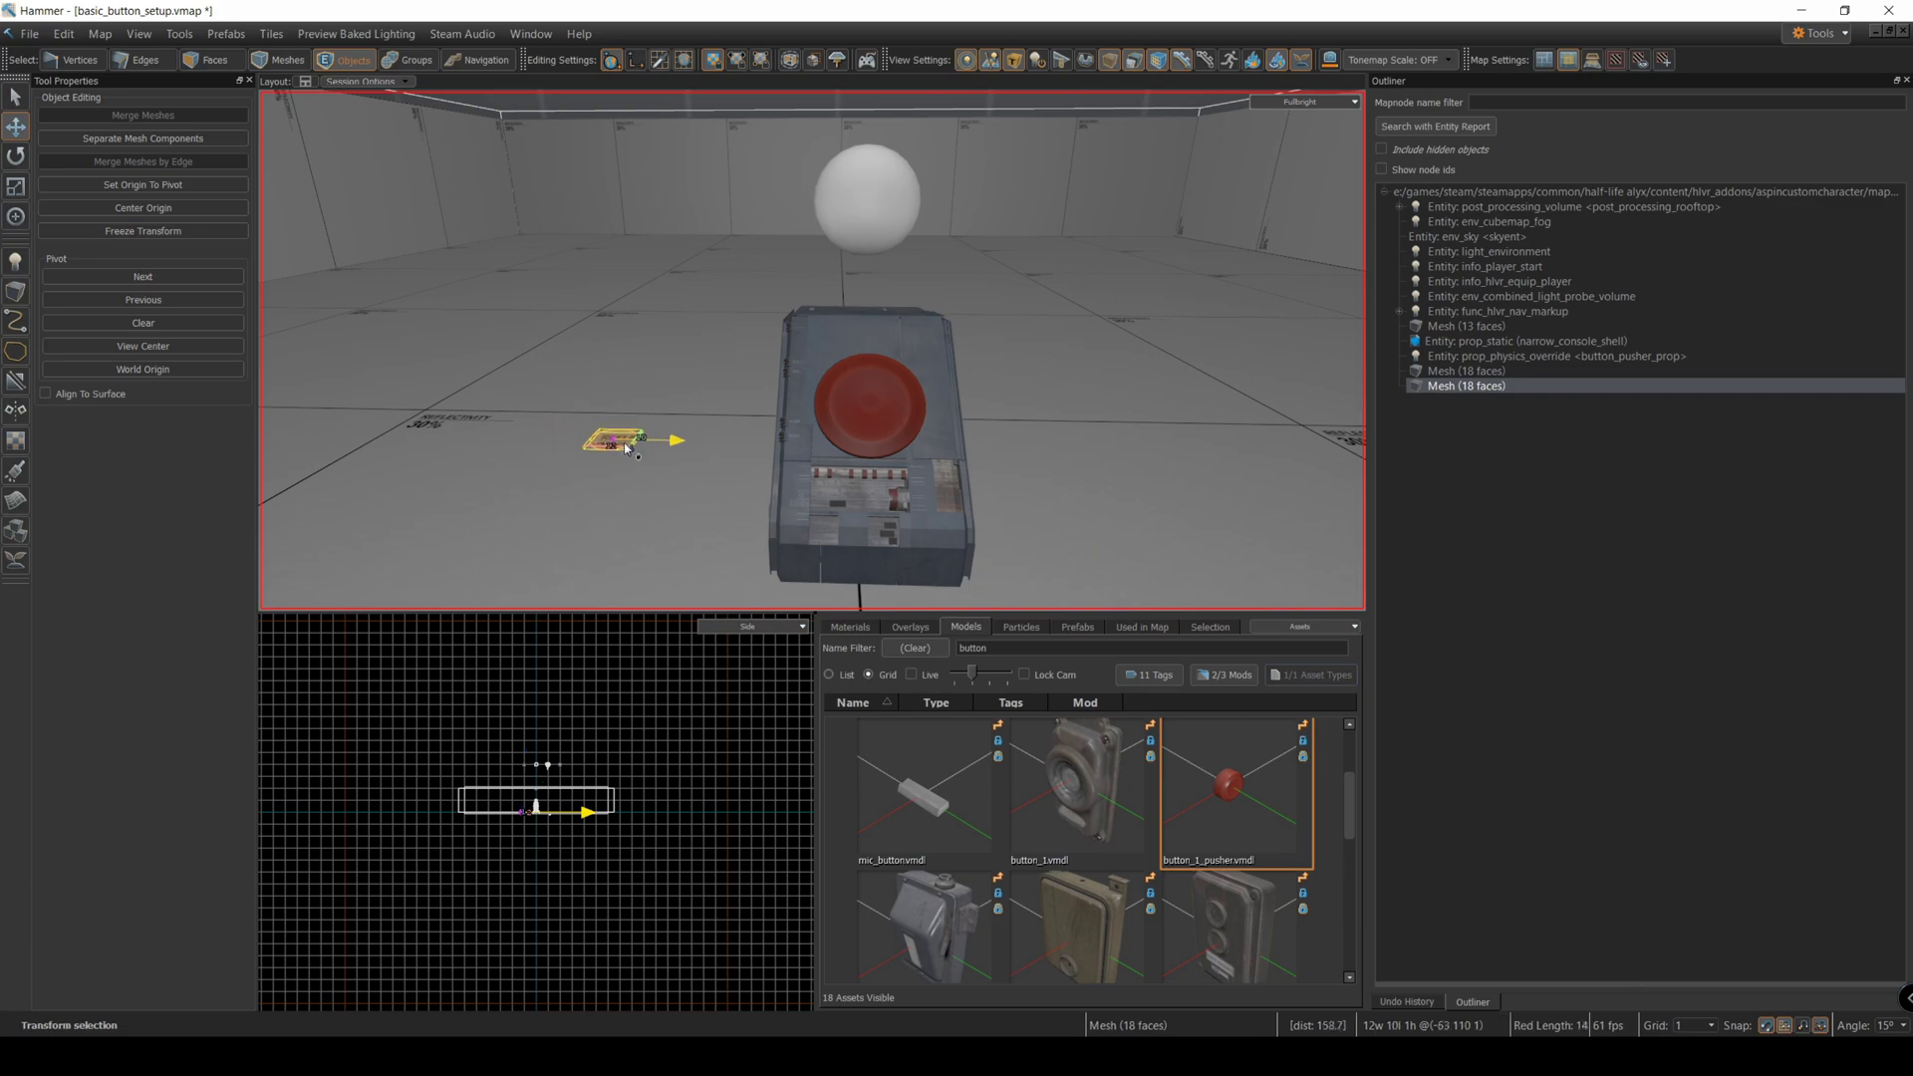
- Move the cylinder up in front of the console and tilt it 45 degrees to follow the slanted face
drag(625, 448, 685, 290)
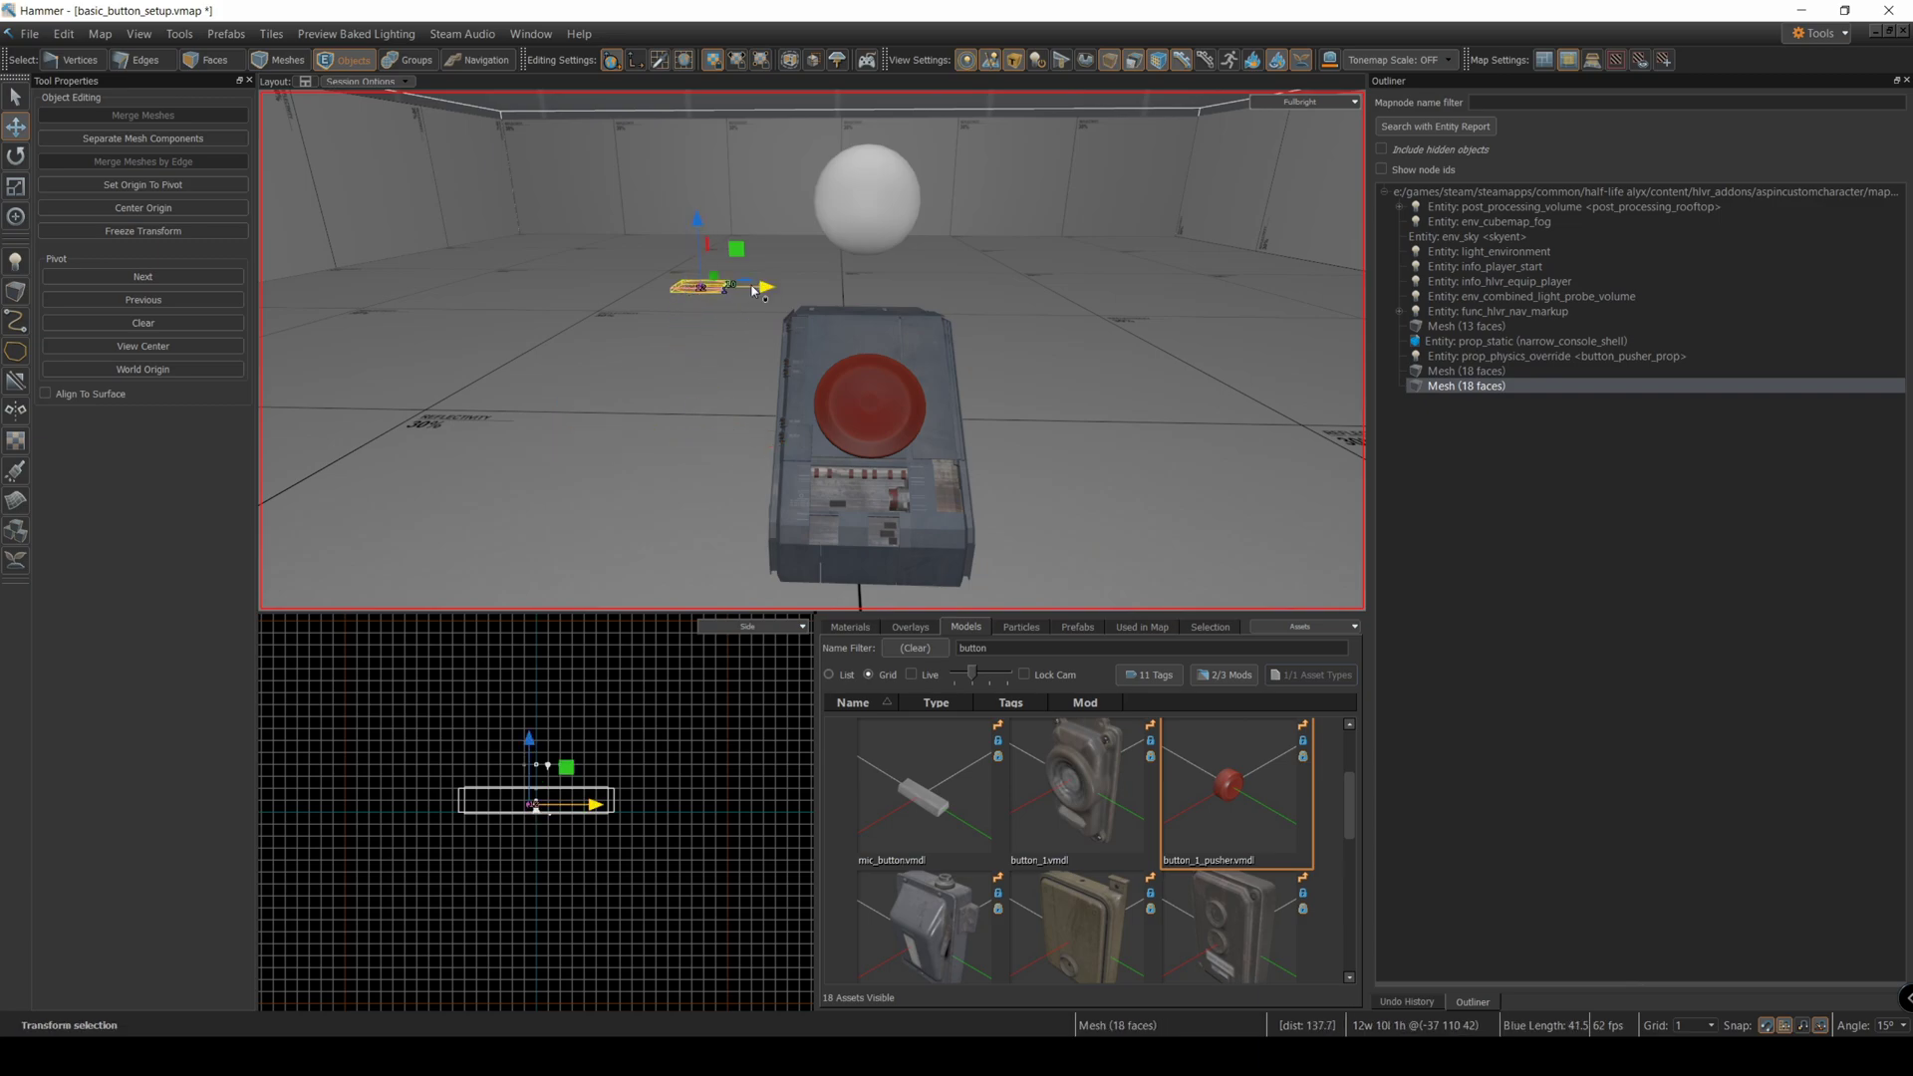
drag(755, 291, 946, 291)
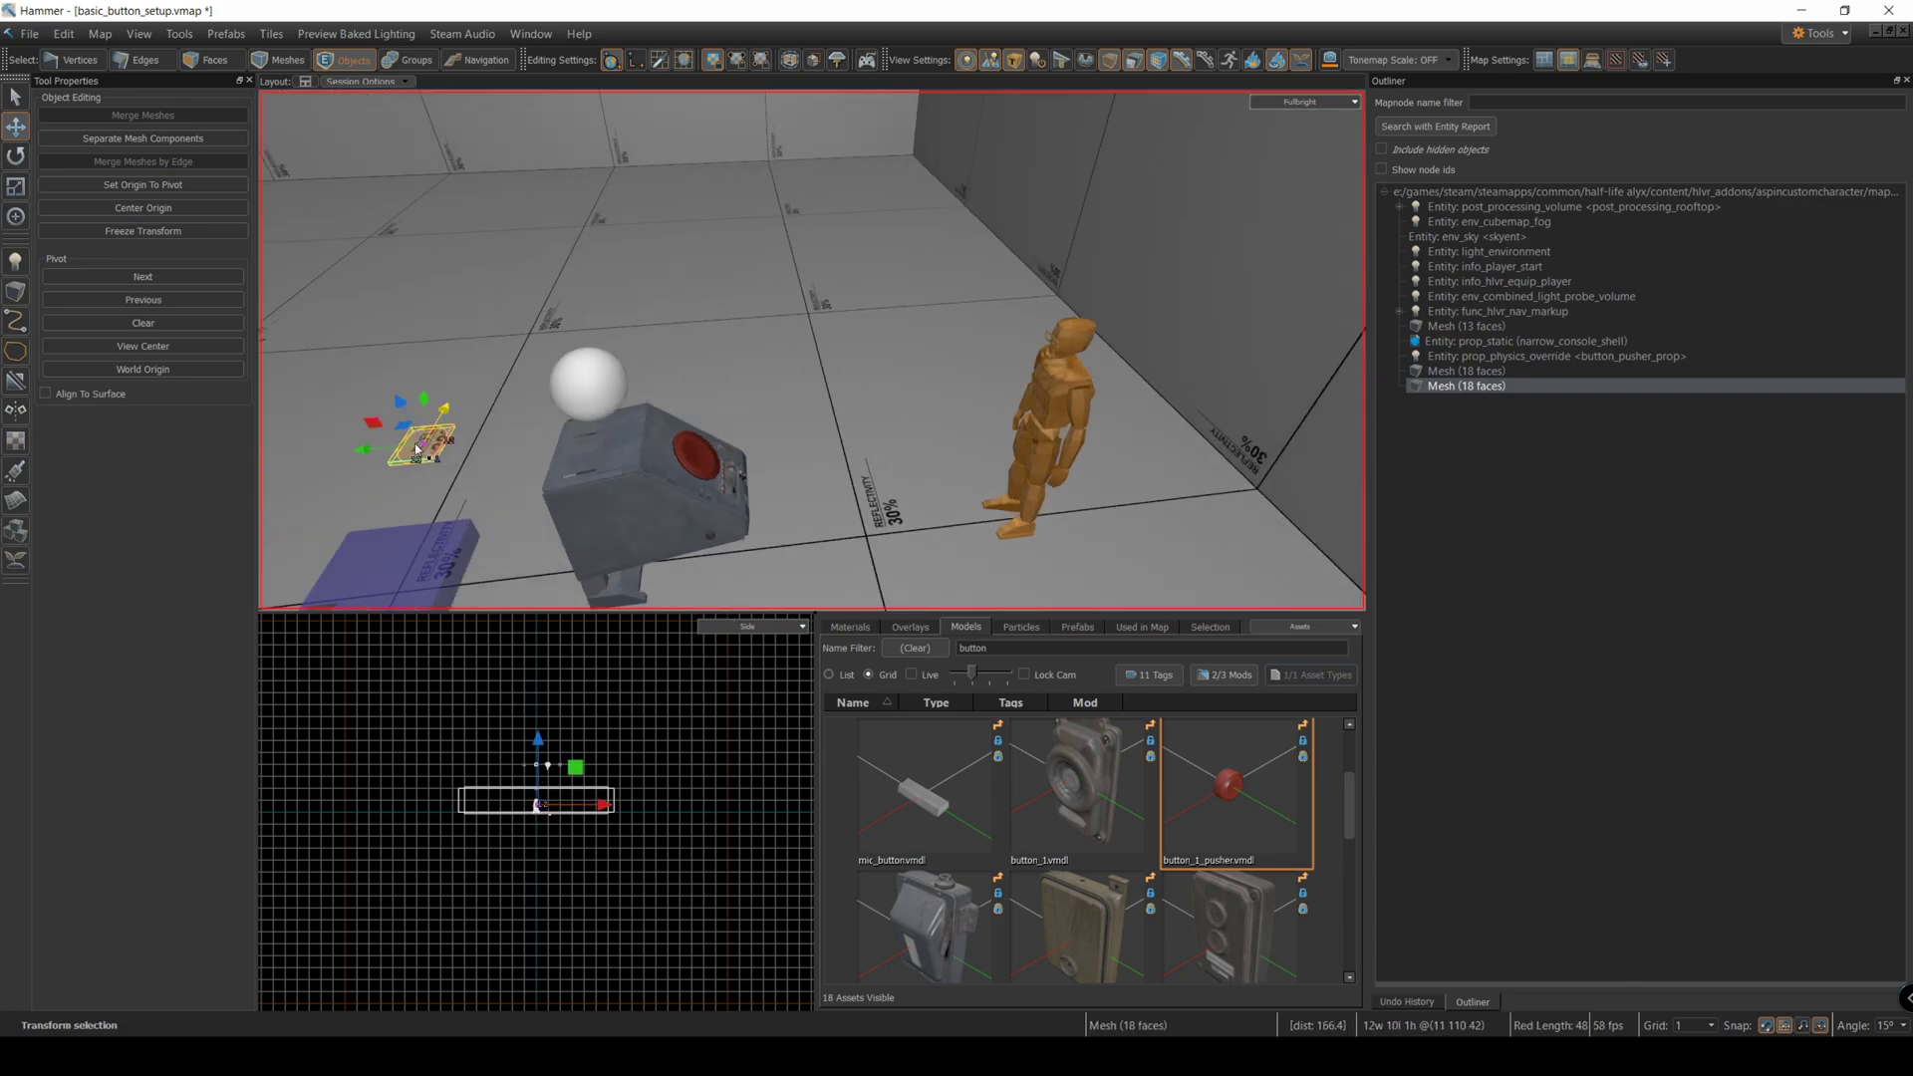
drag(428, 476, 718, 470)
drag(704, 368, 794, 453)
click(15, 159)
right_drag(794, 452, 642, 361)
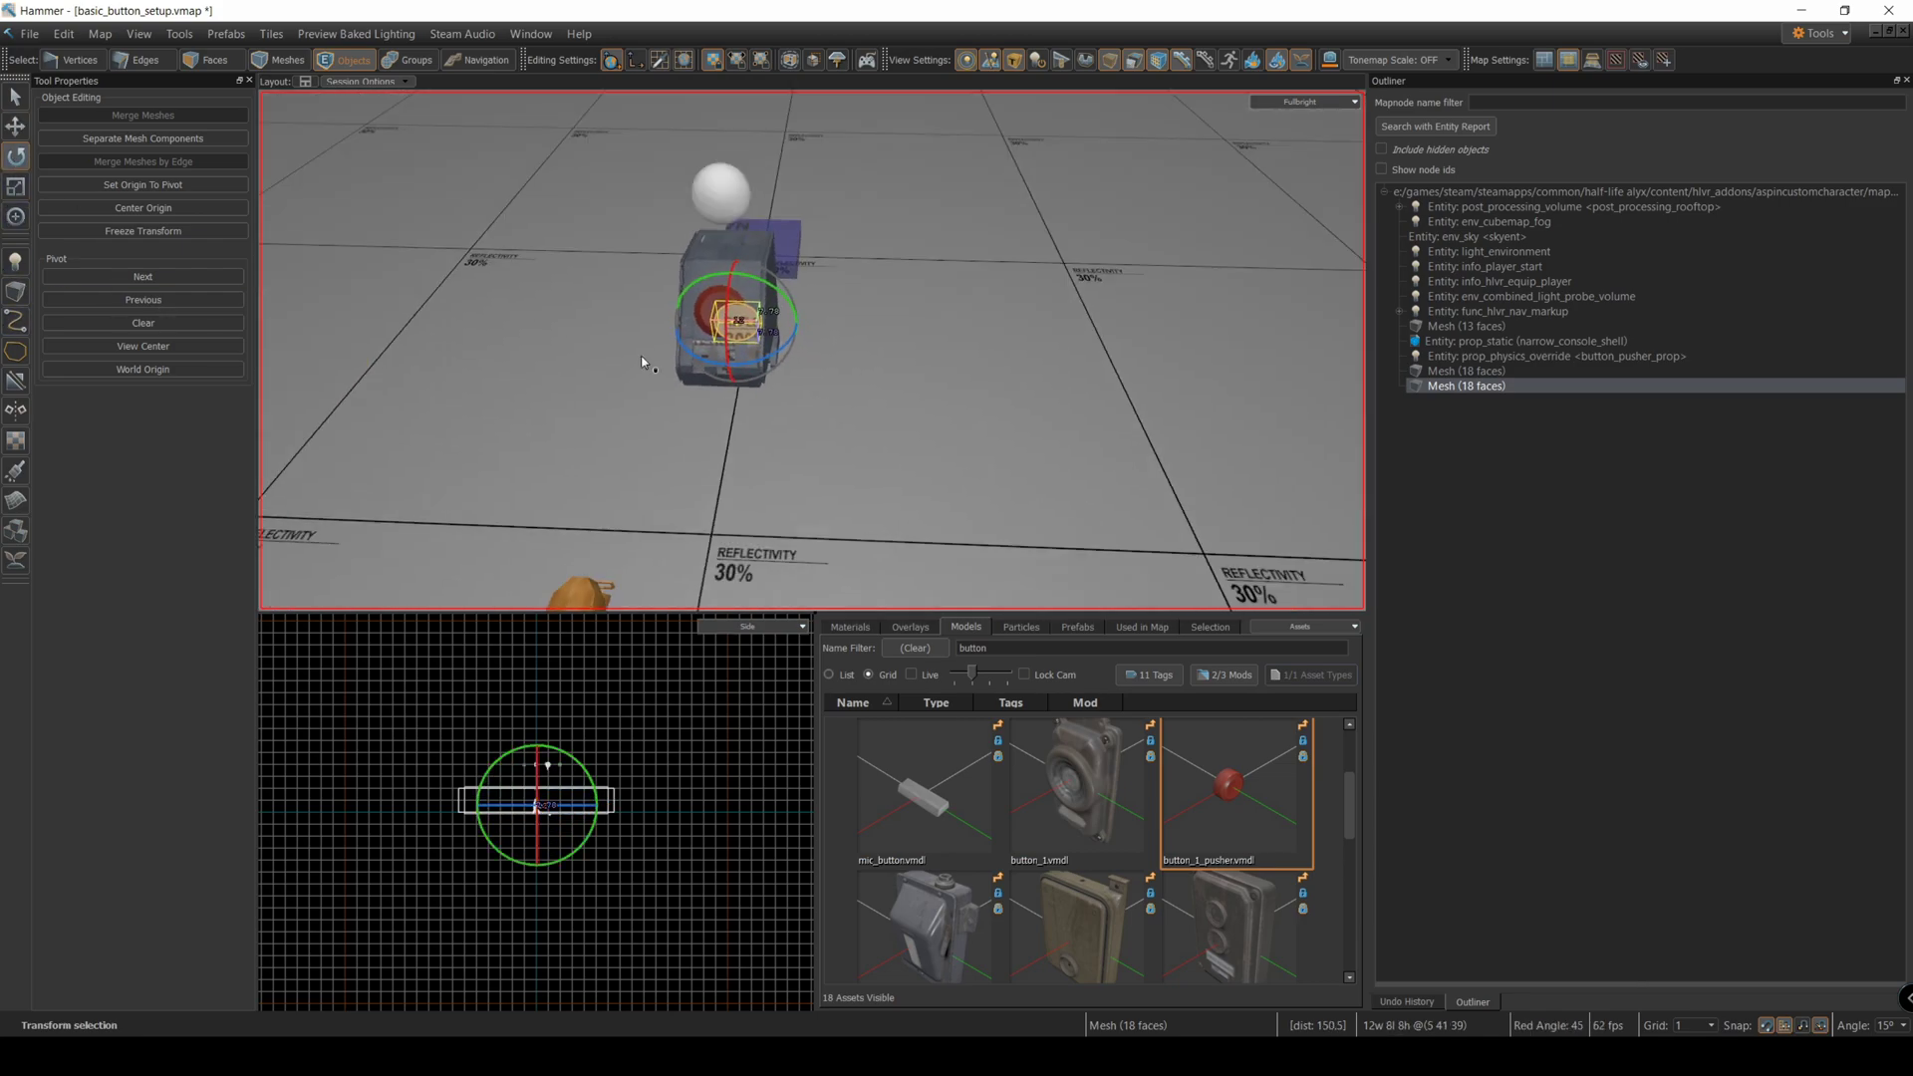
- Position the tilted cylinder against the front of the red button pusher
scroll(641, 357, up, 3)
key(t)
drag(912, 307, 802, 215)
right_drag(803, 215, 844, 496)
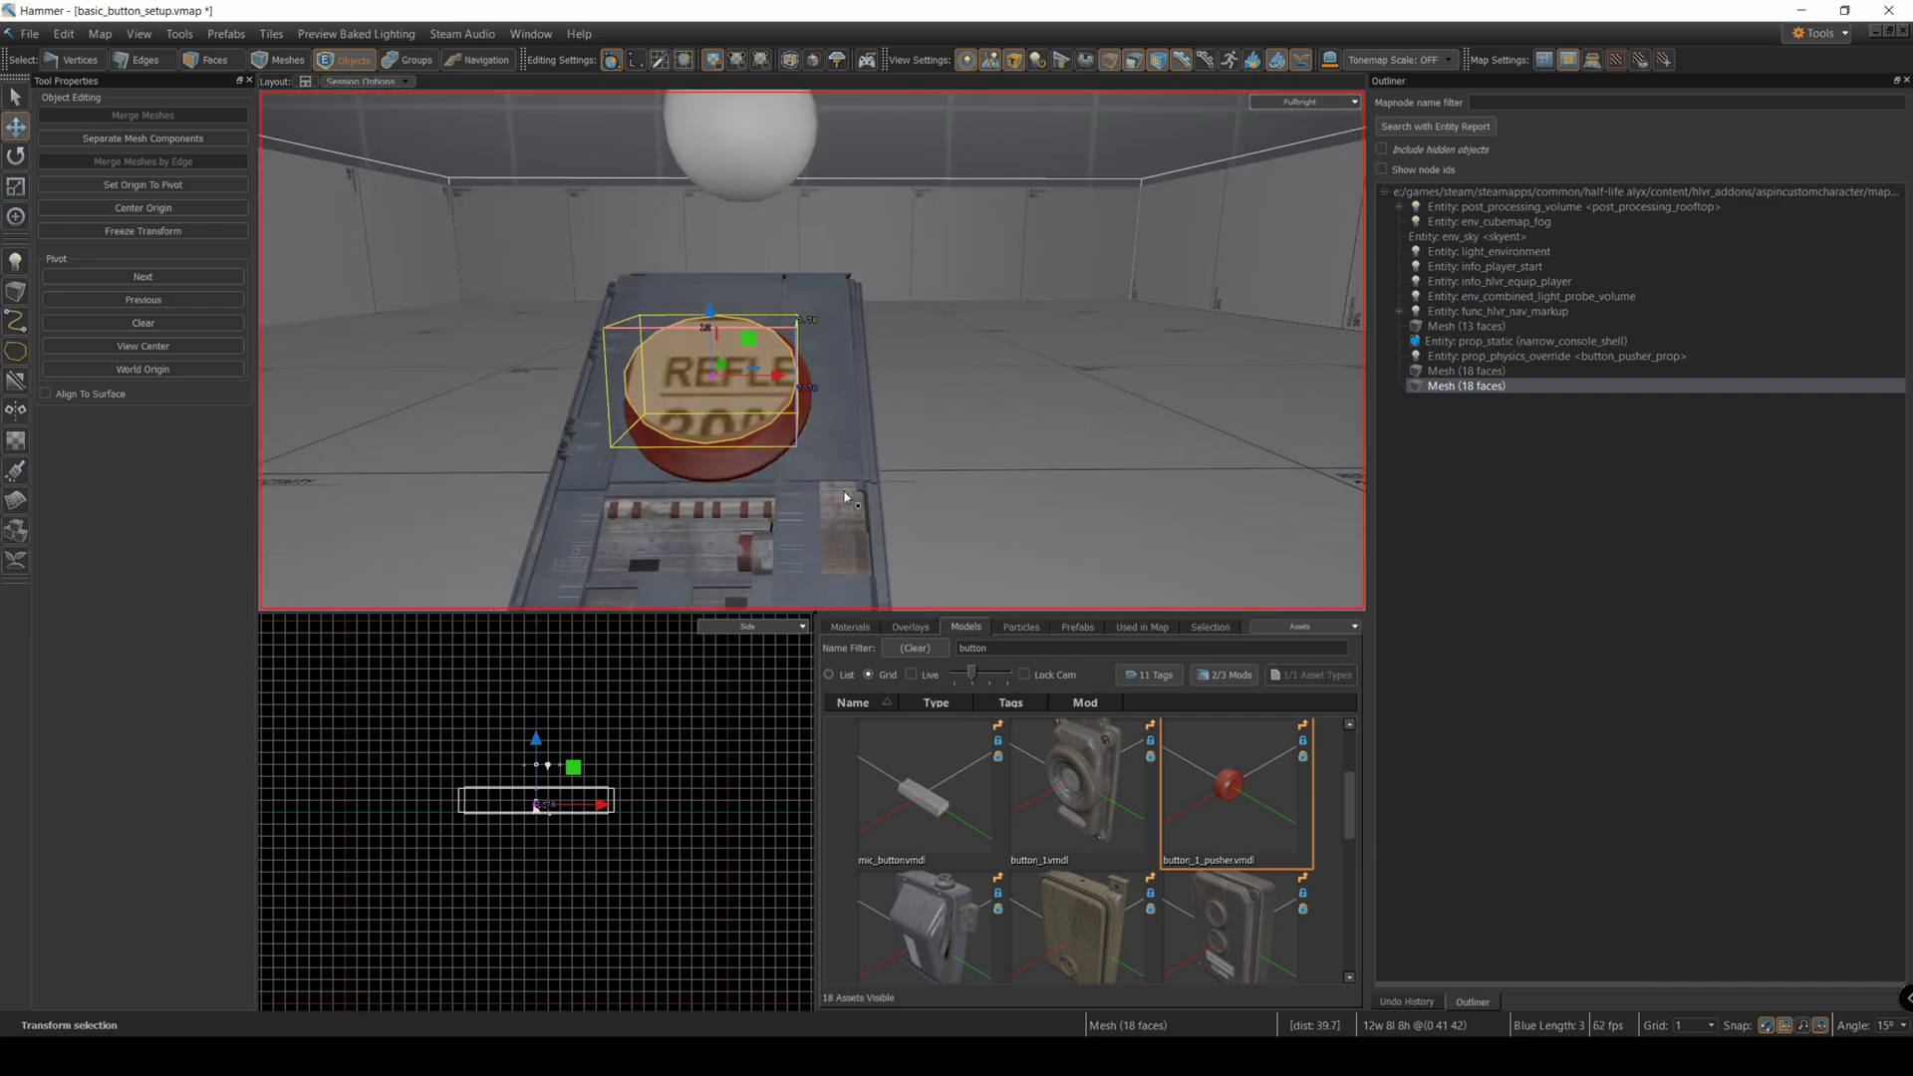
- Tie the cylinder mesh to an entity and set its class to func_physical_button
right_click(669, 373)
mouse_move(727, 379)
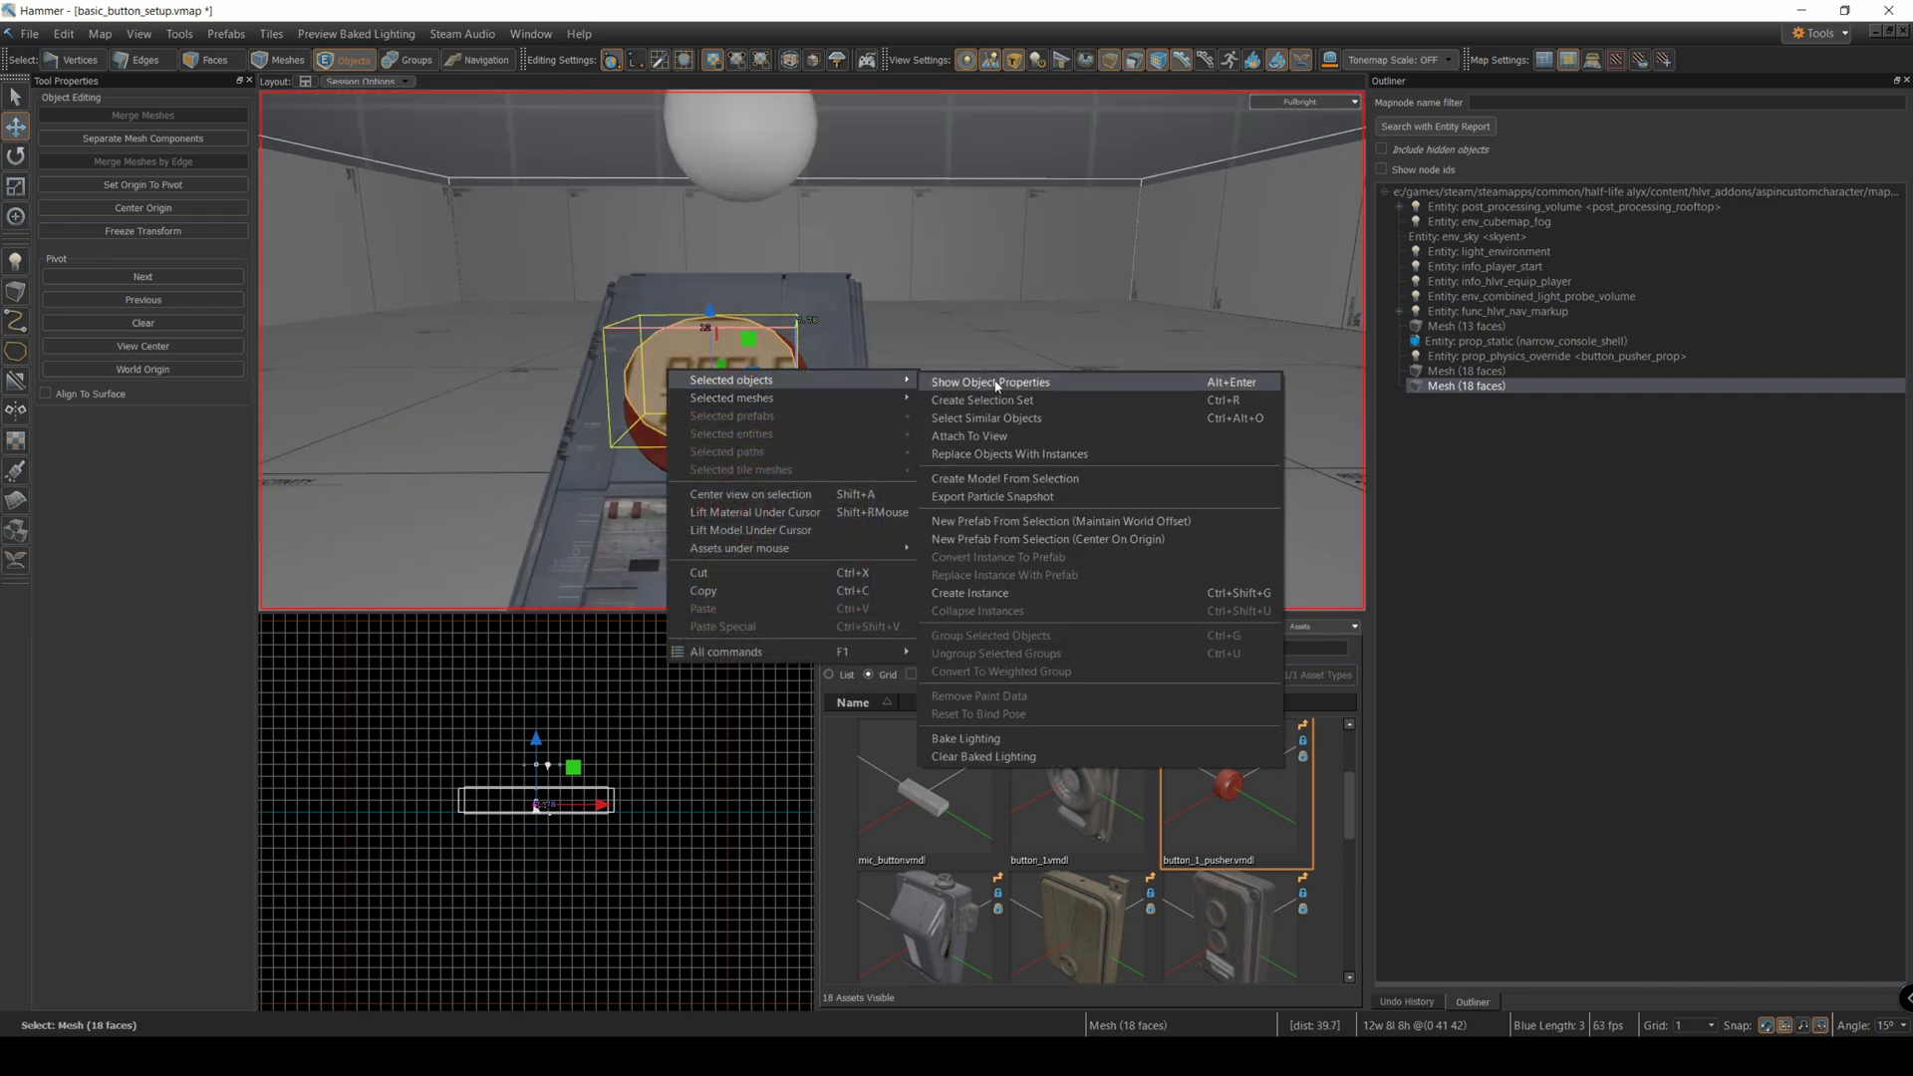
click(995, 384)
click(694, 322)
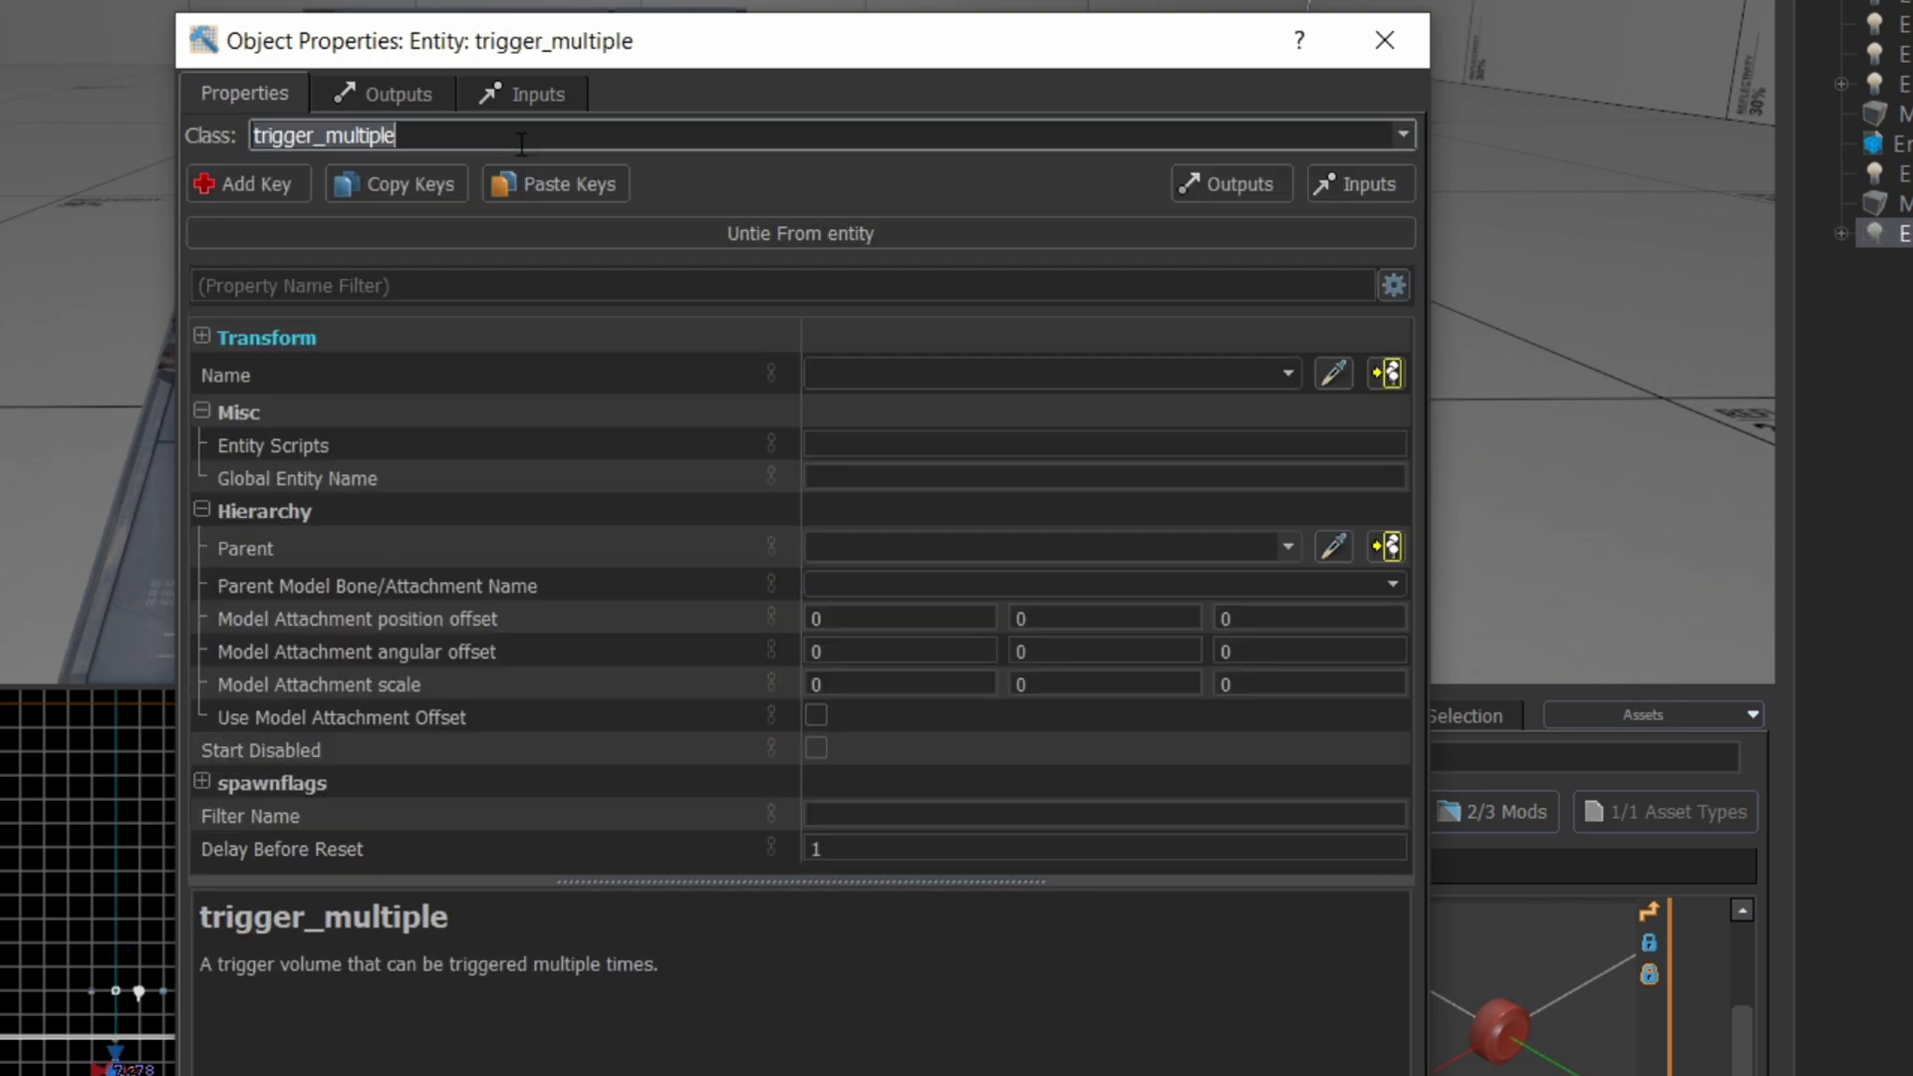
text(func)
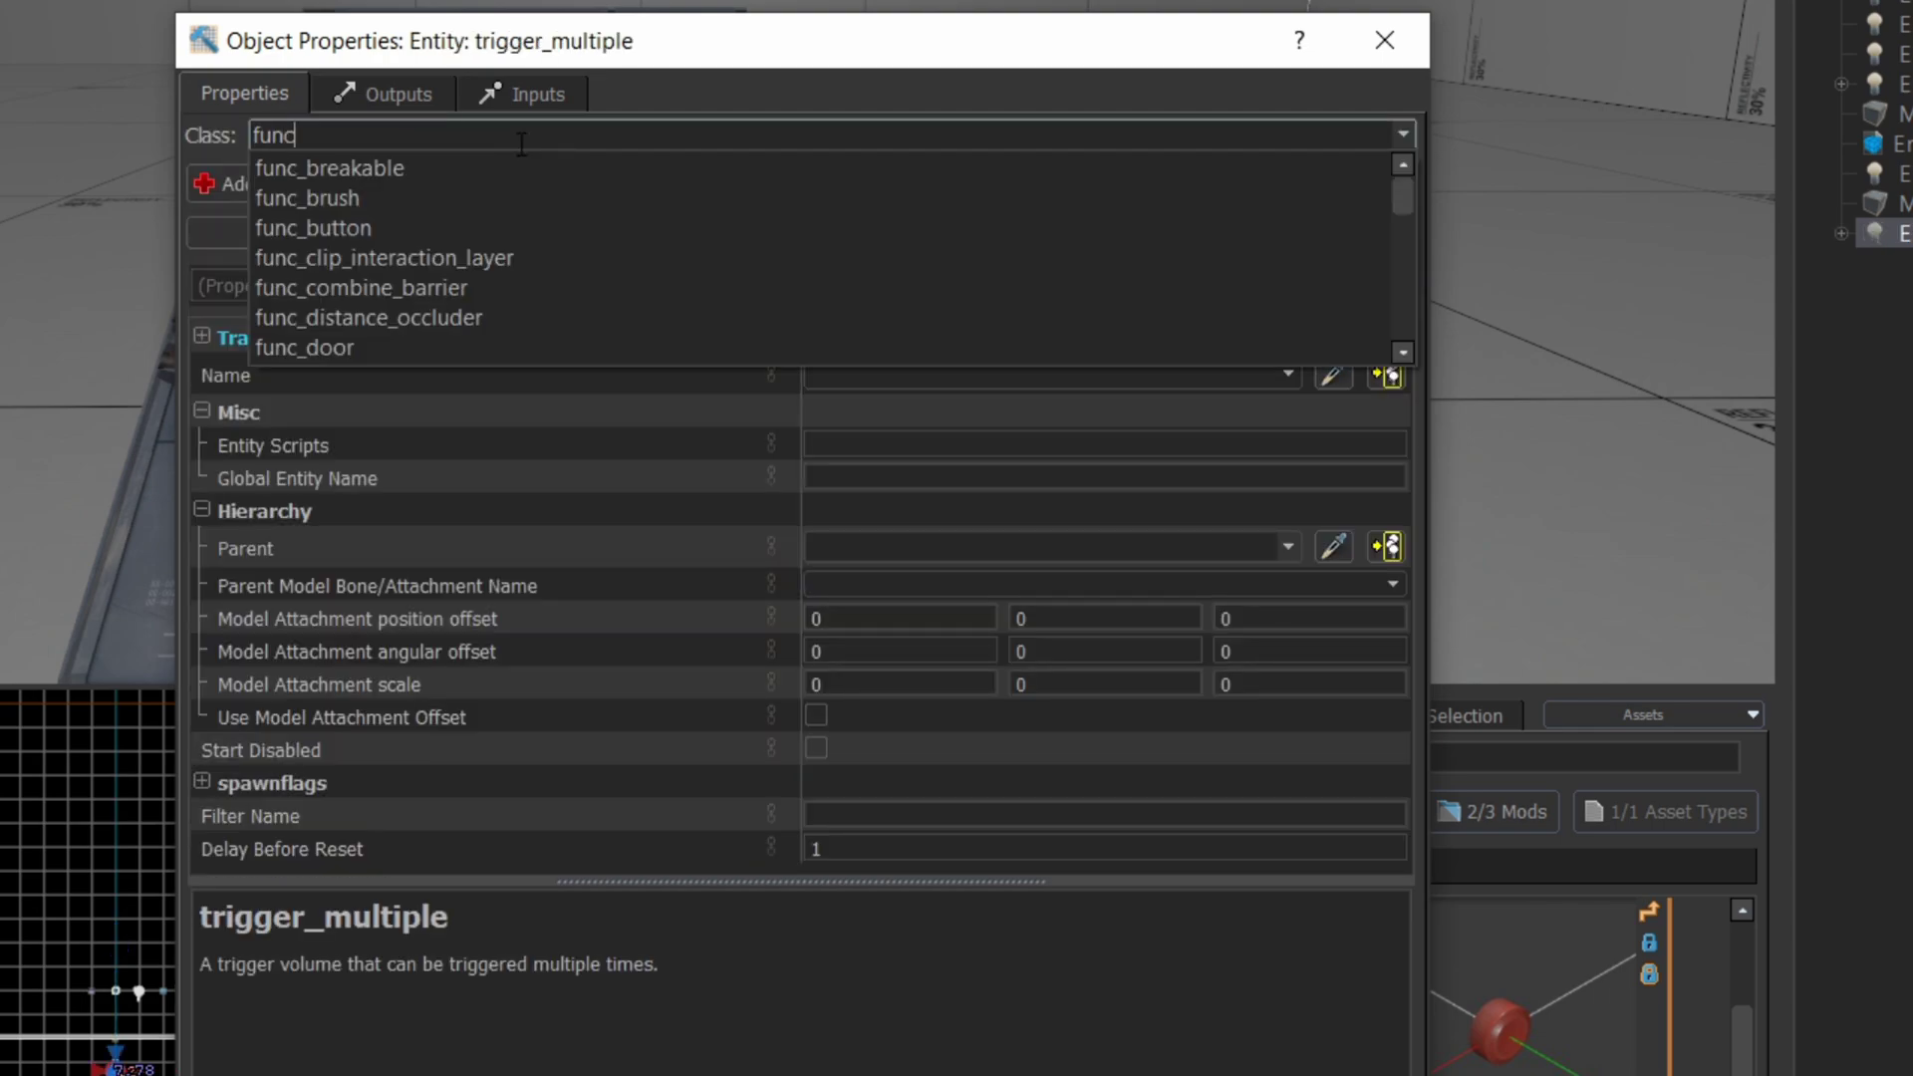
text(_physic)
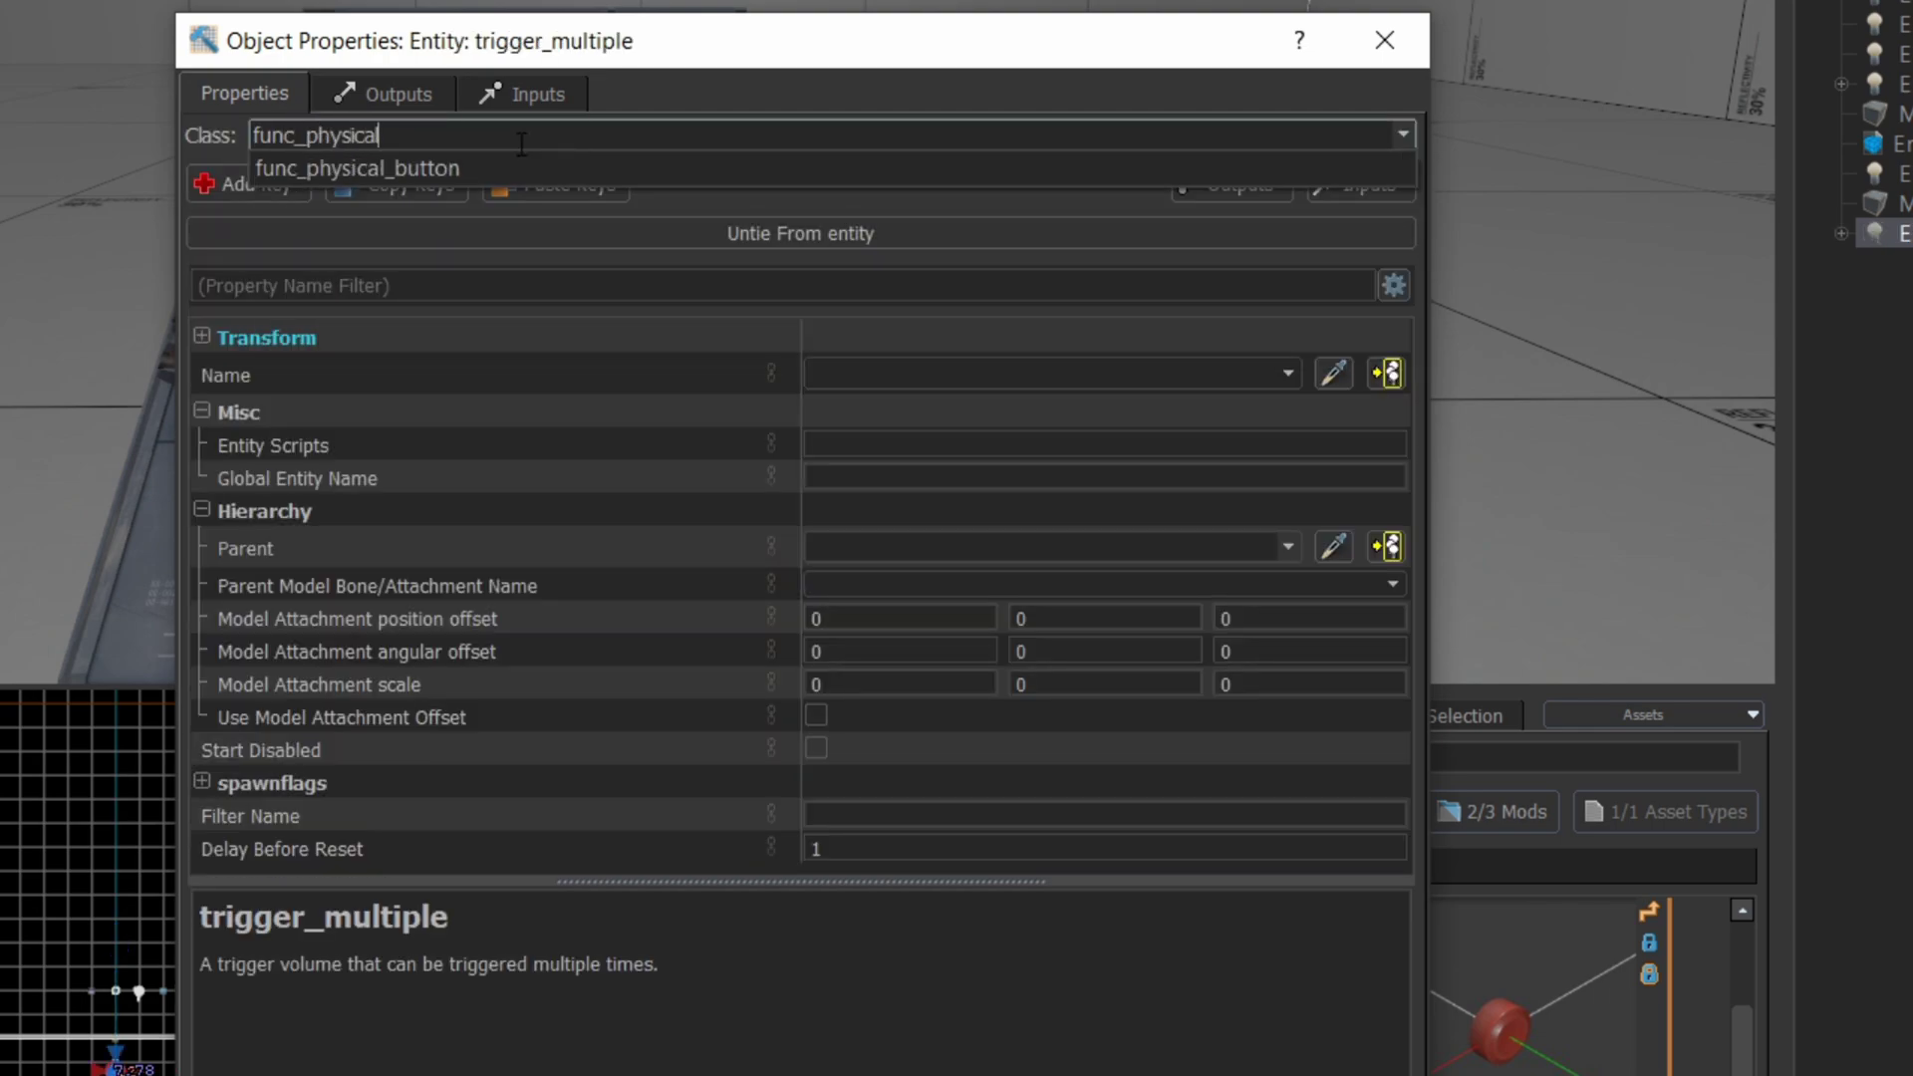
text(al)
click(486, 172)
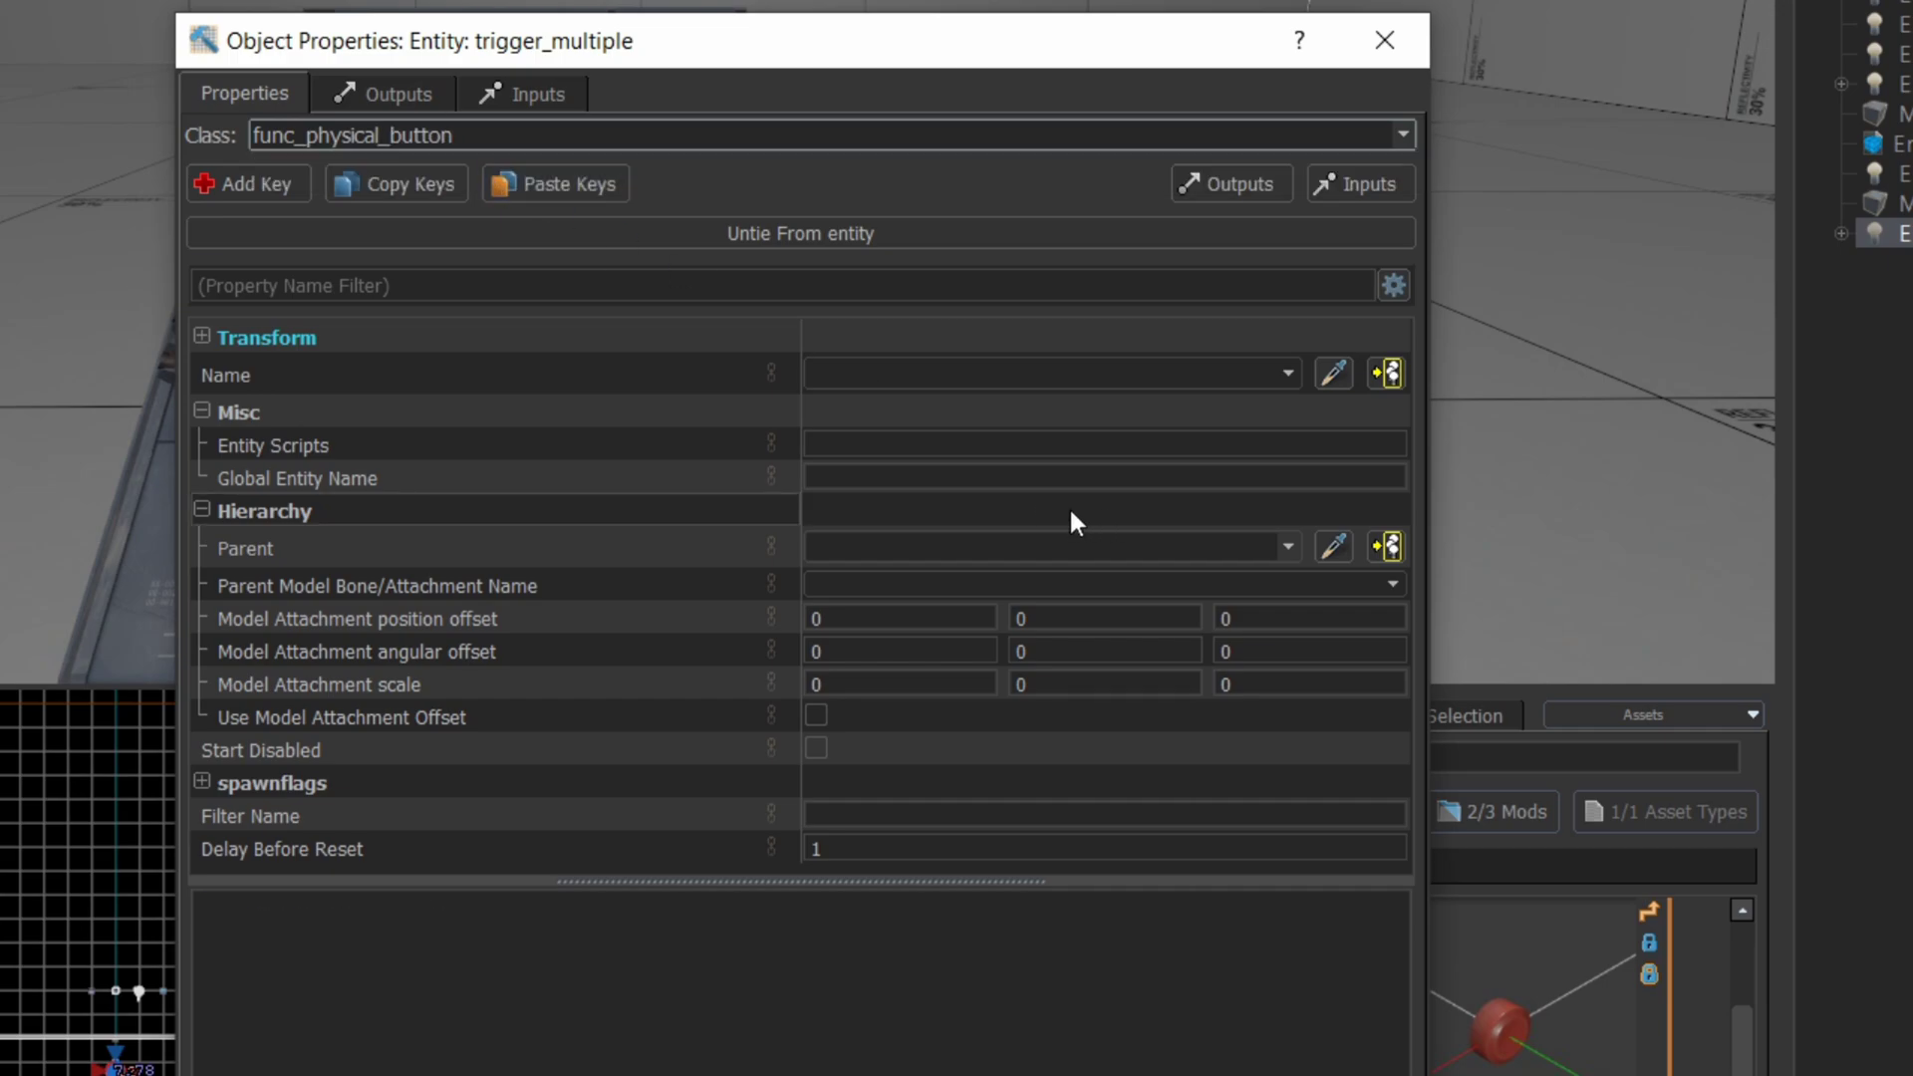
- Name the physical button entity button_center_pusher and close its object properties
click(868, 368)
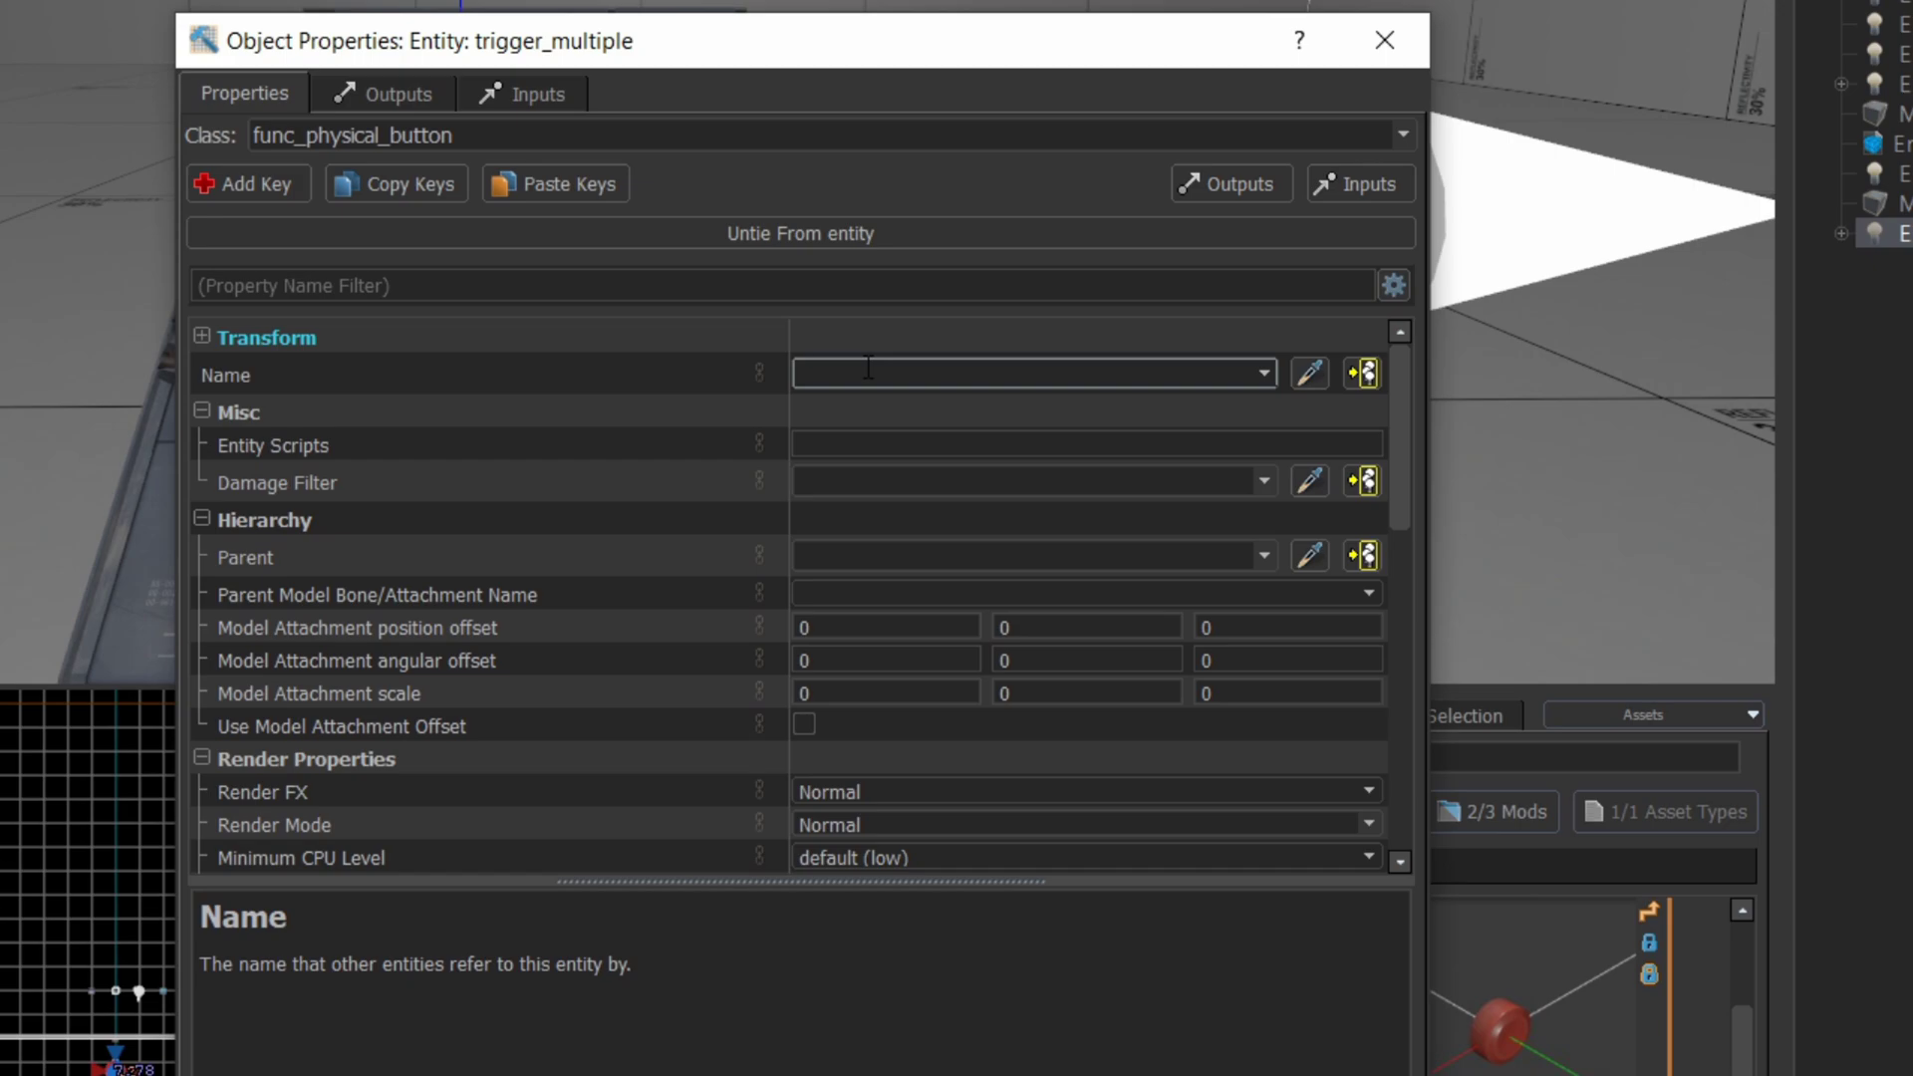
text(bu)
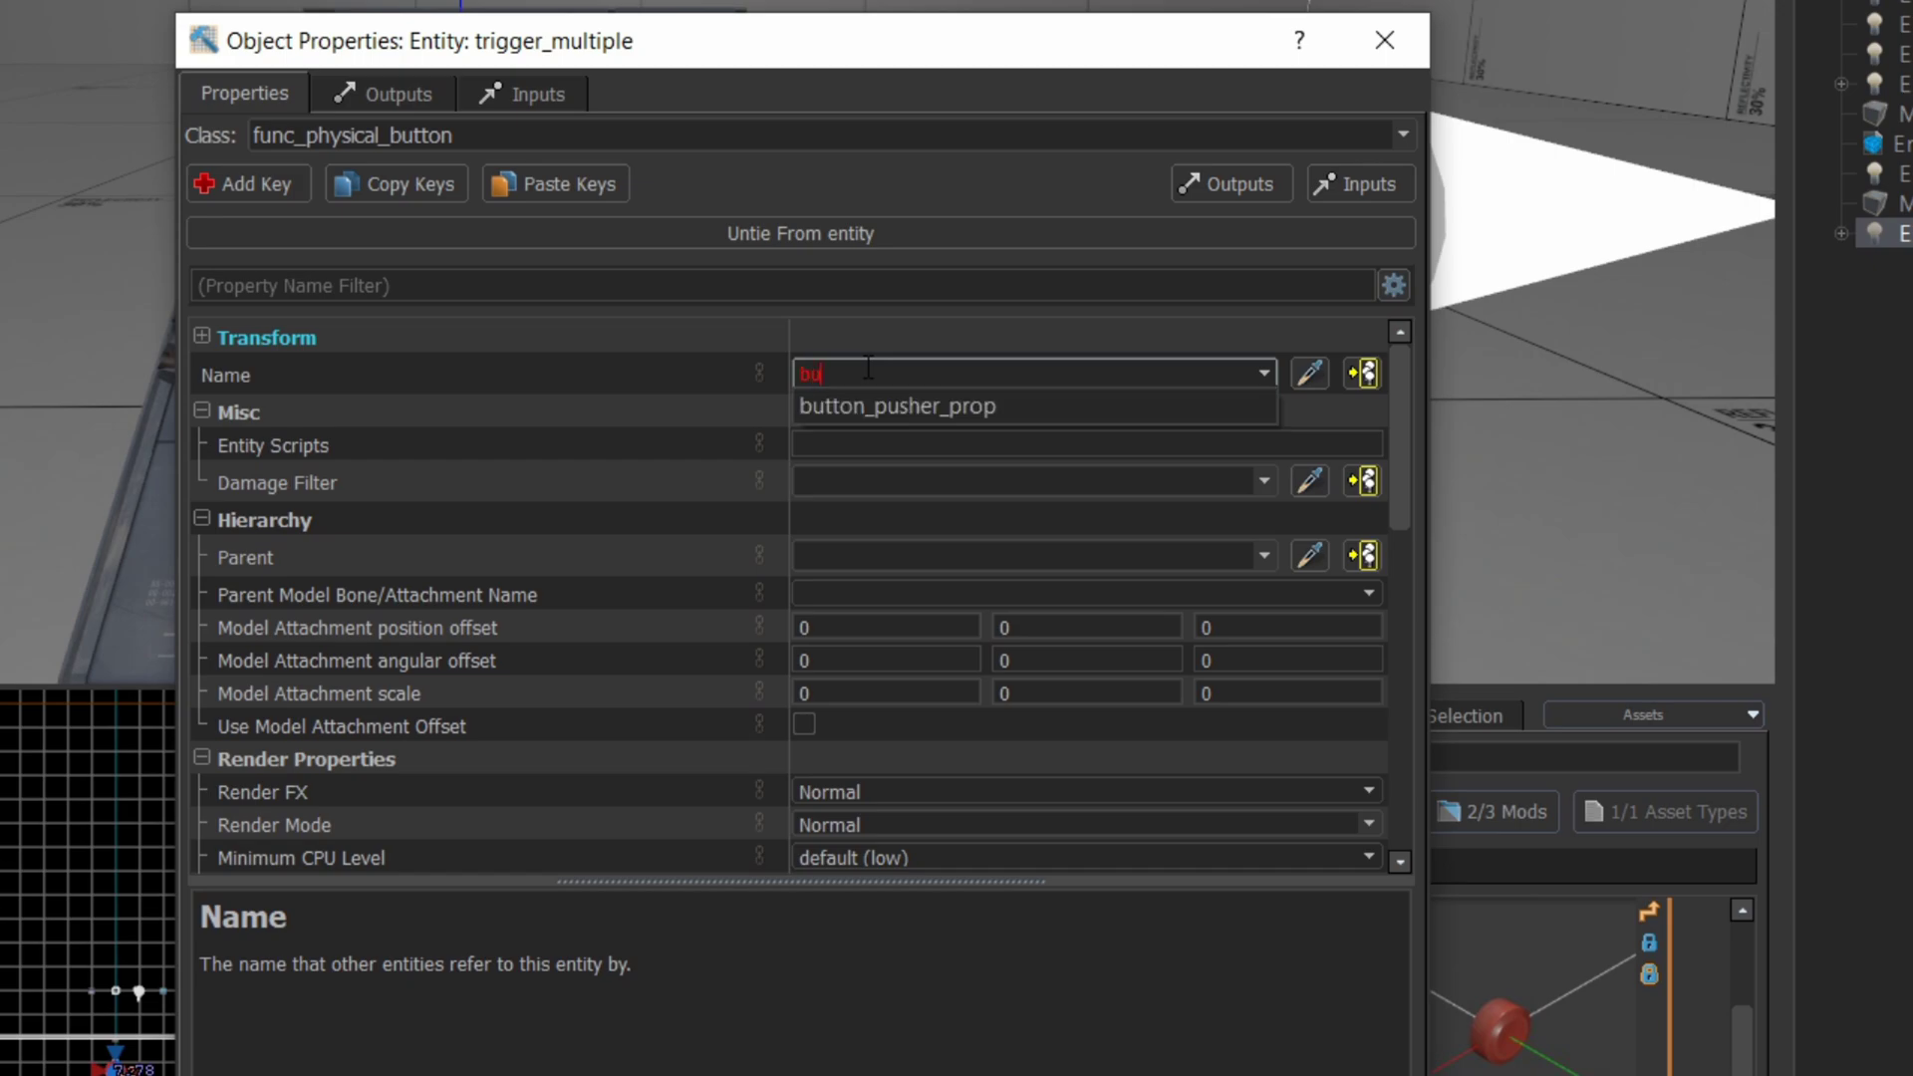
text(tton_center_)
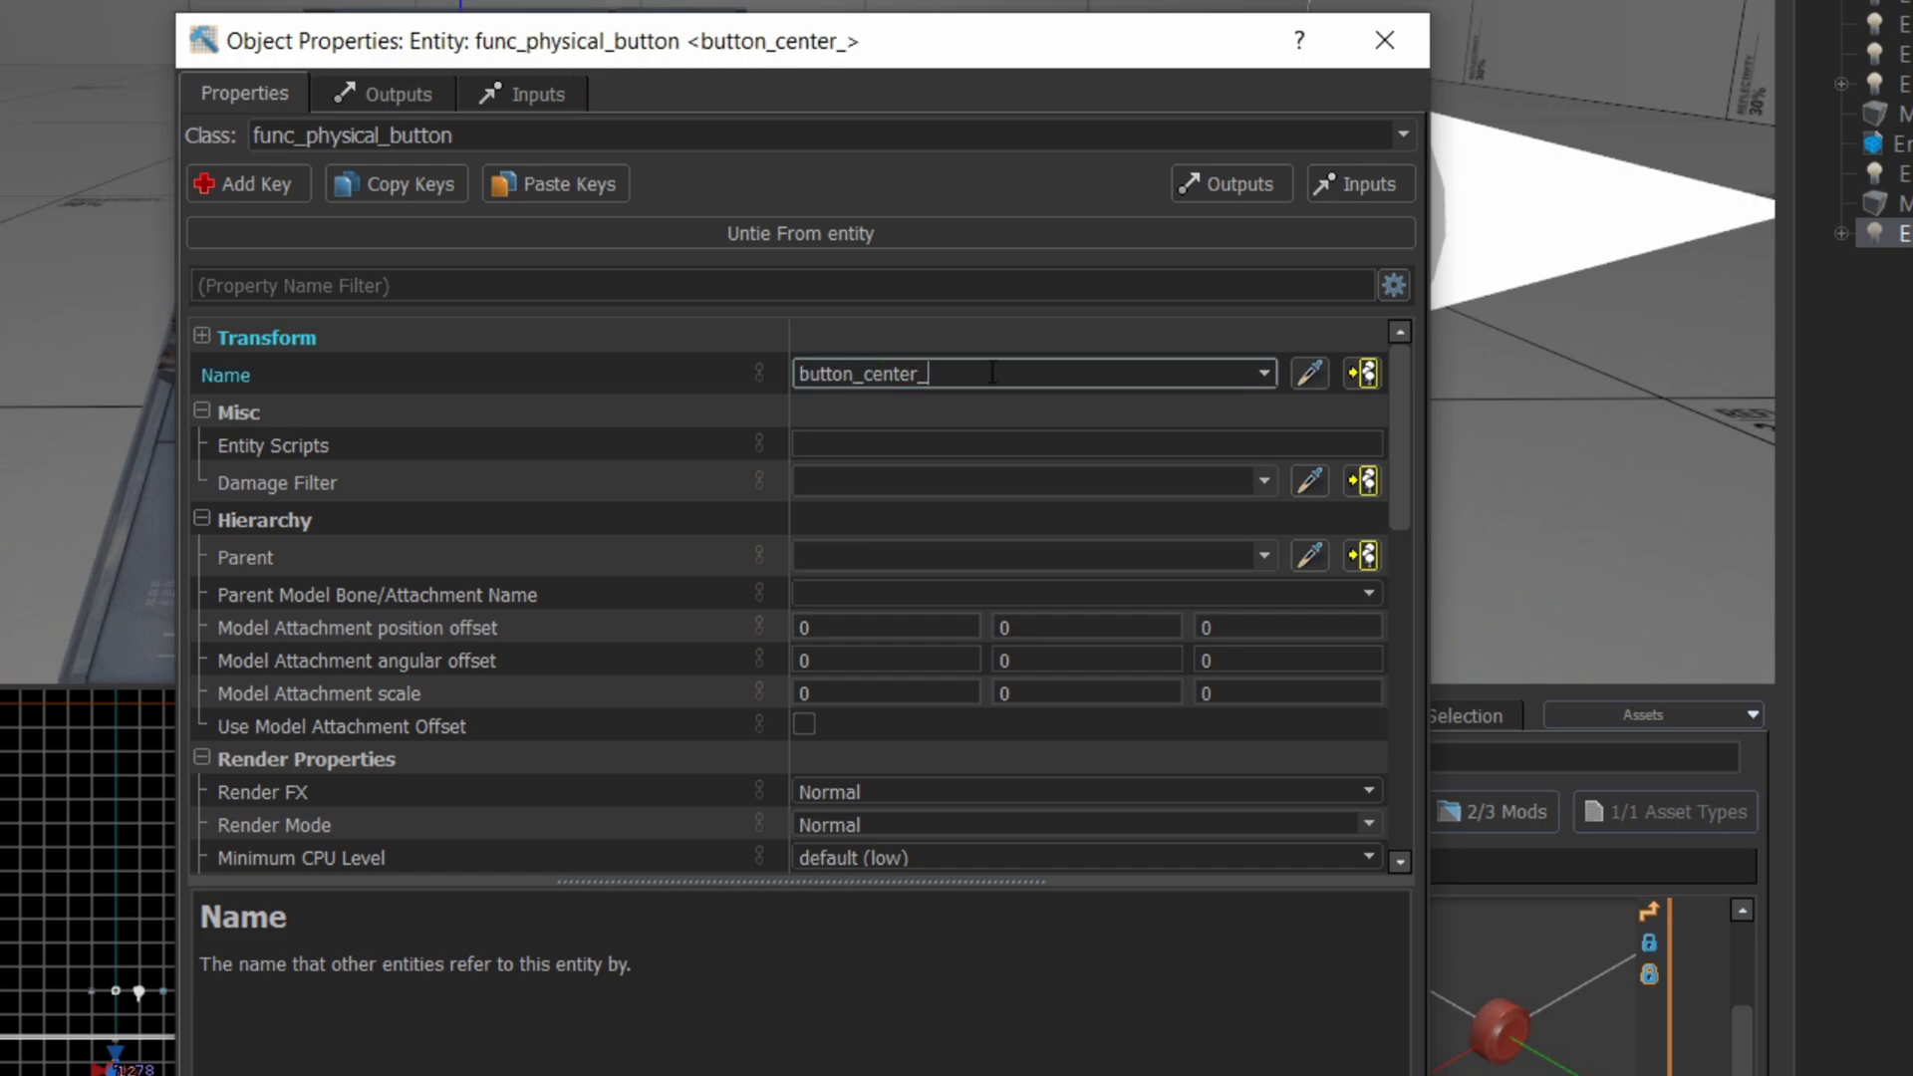
text(pusher)
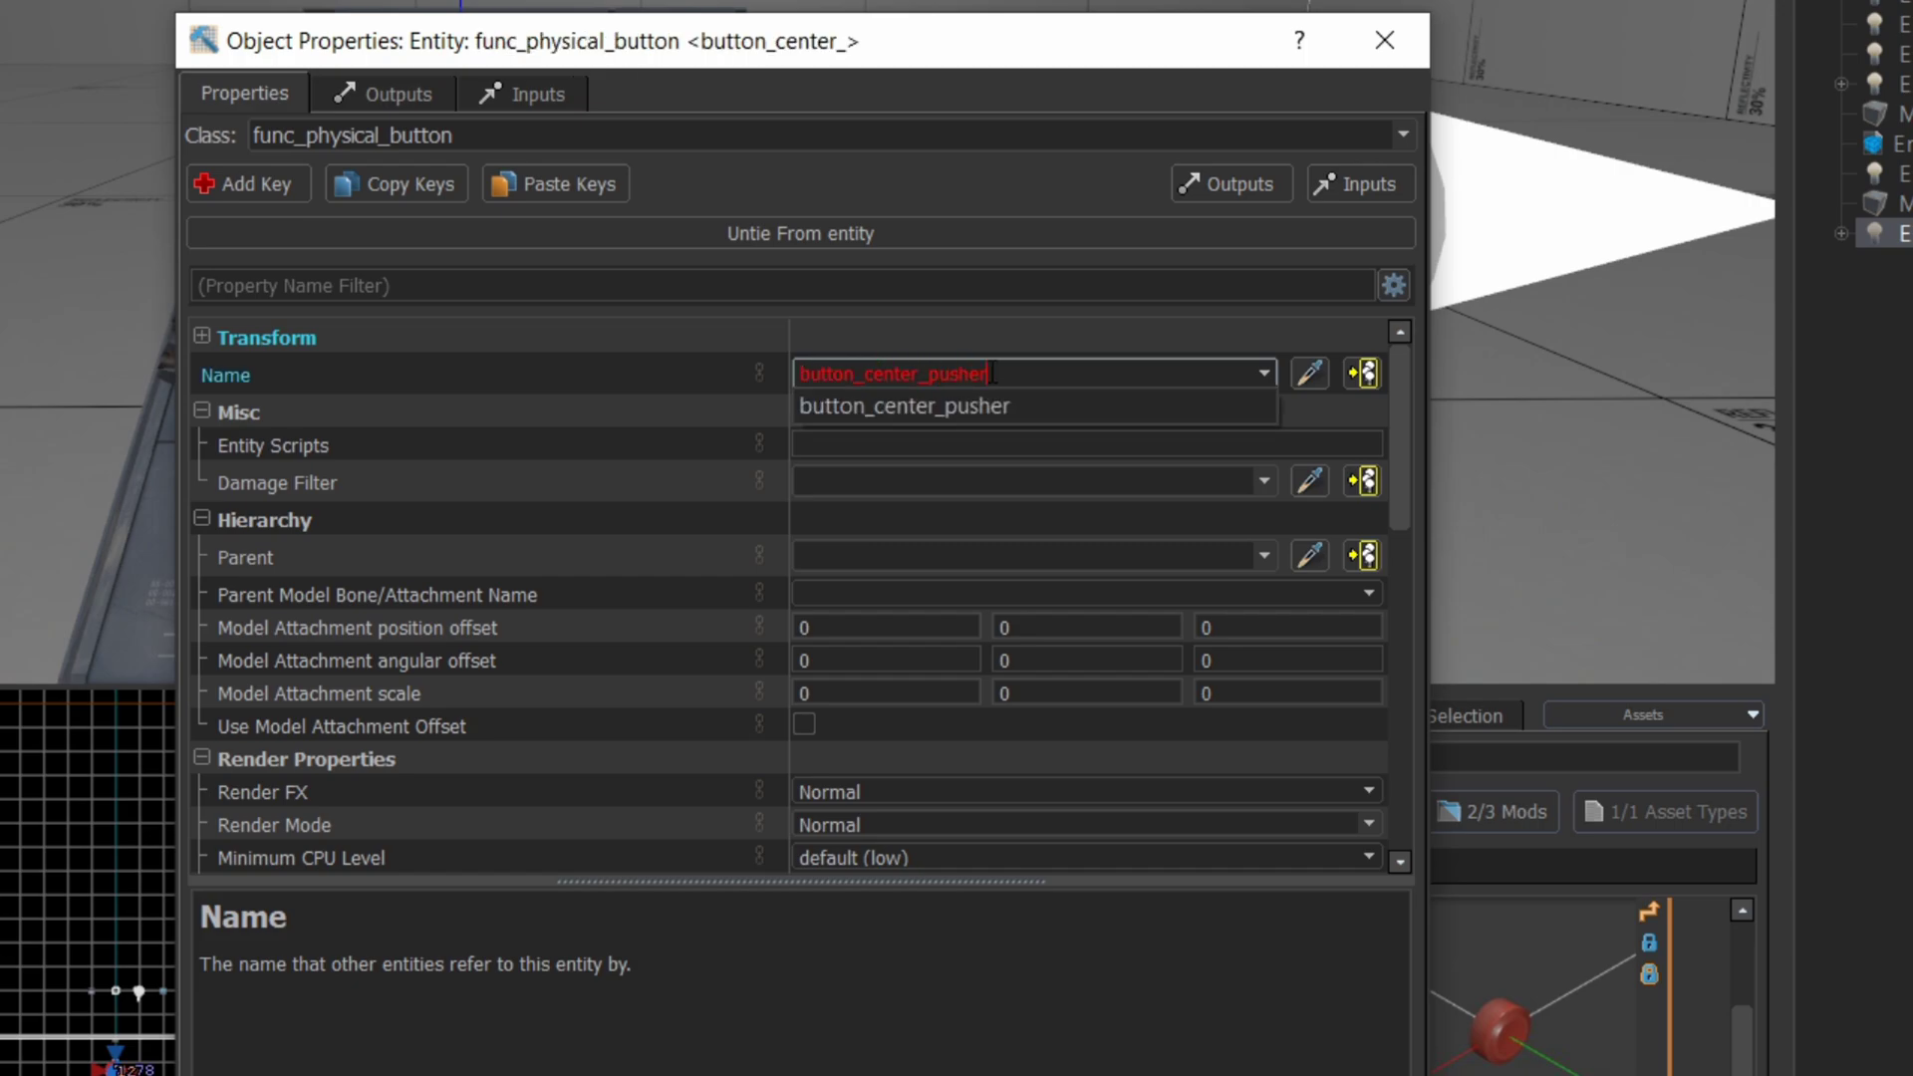
click(1033, 404)
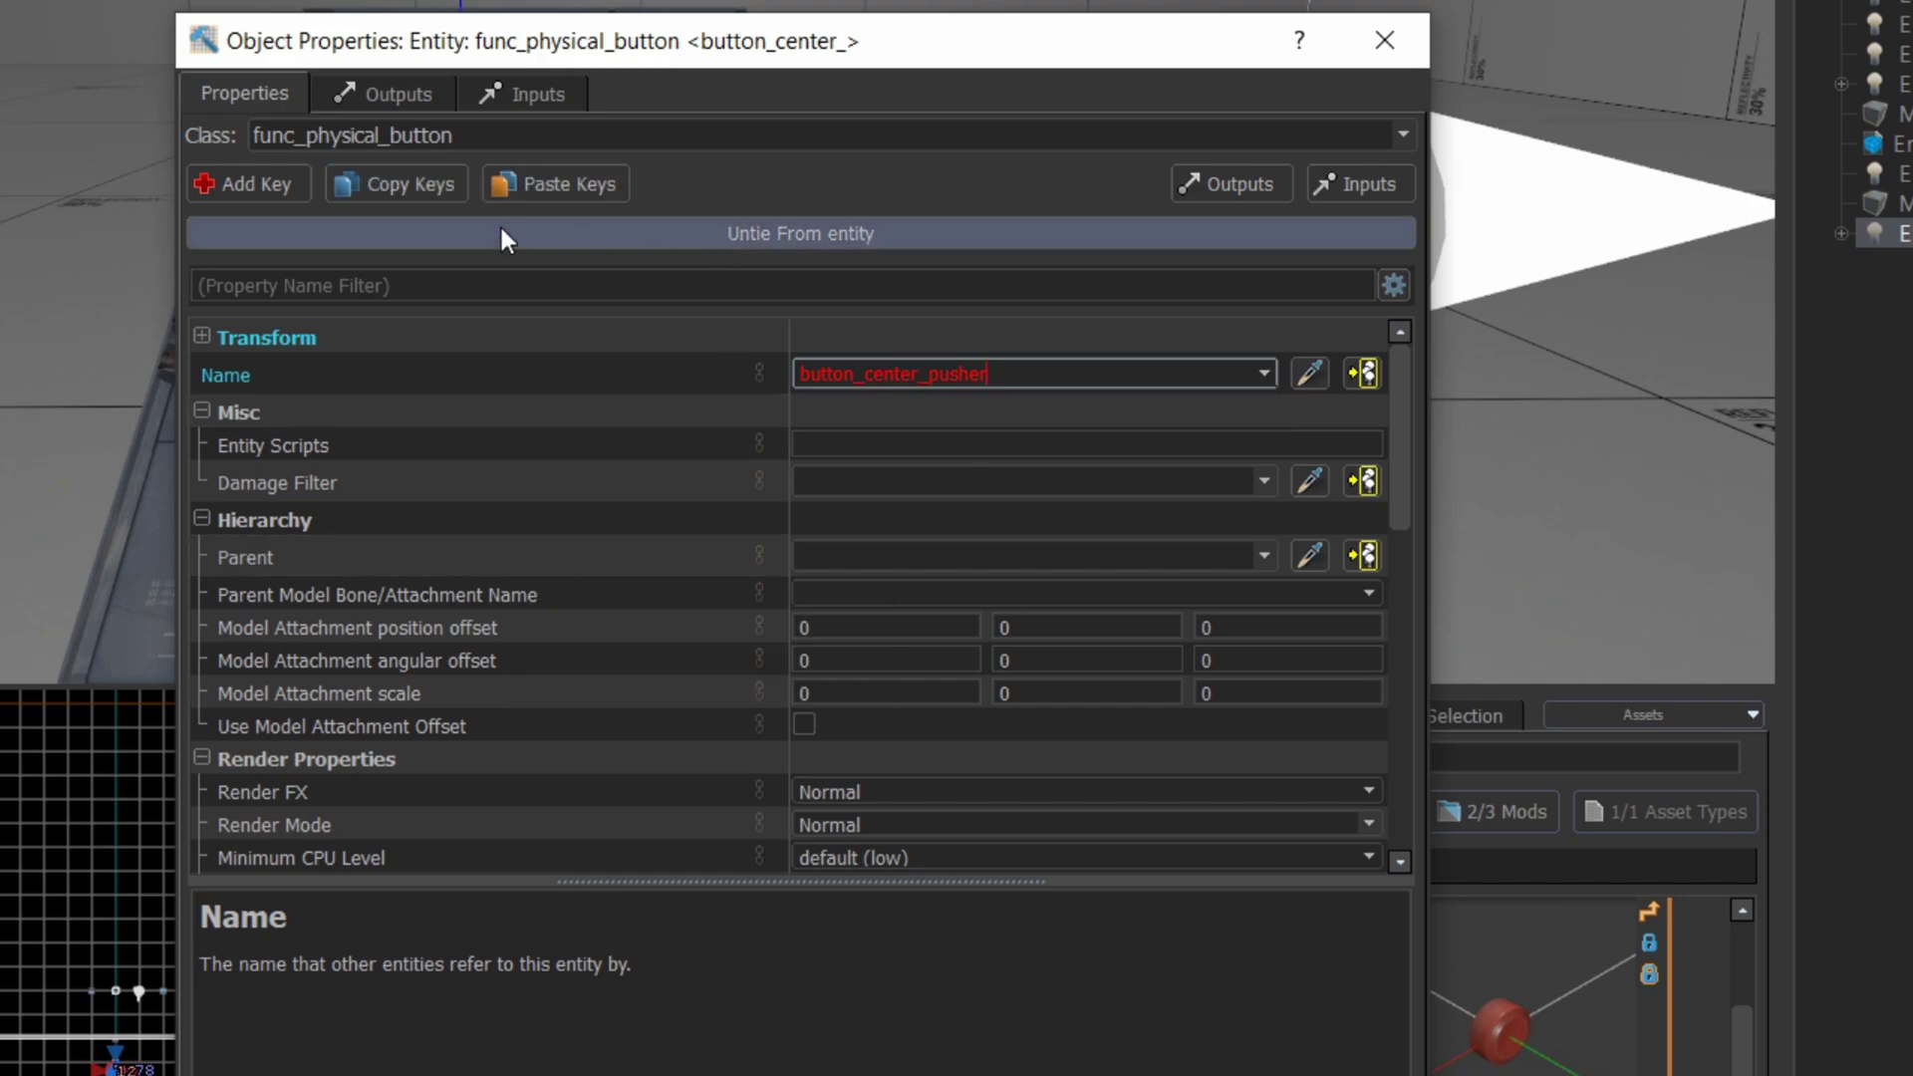
click(1387, 40)
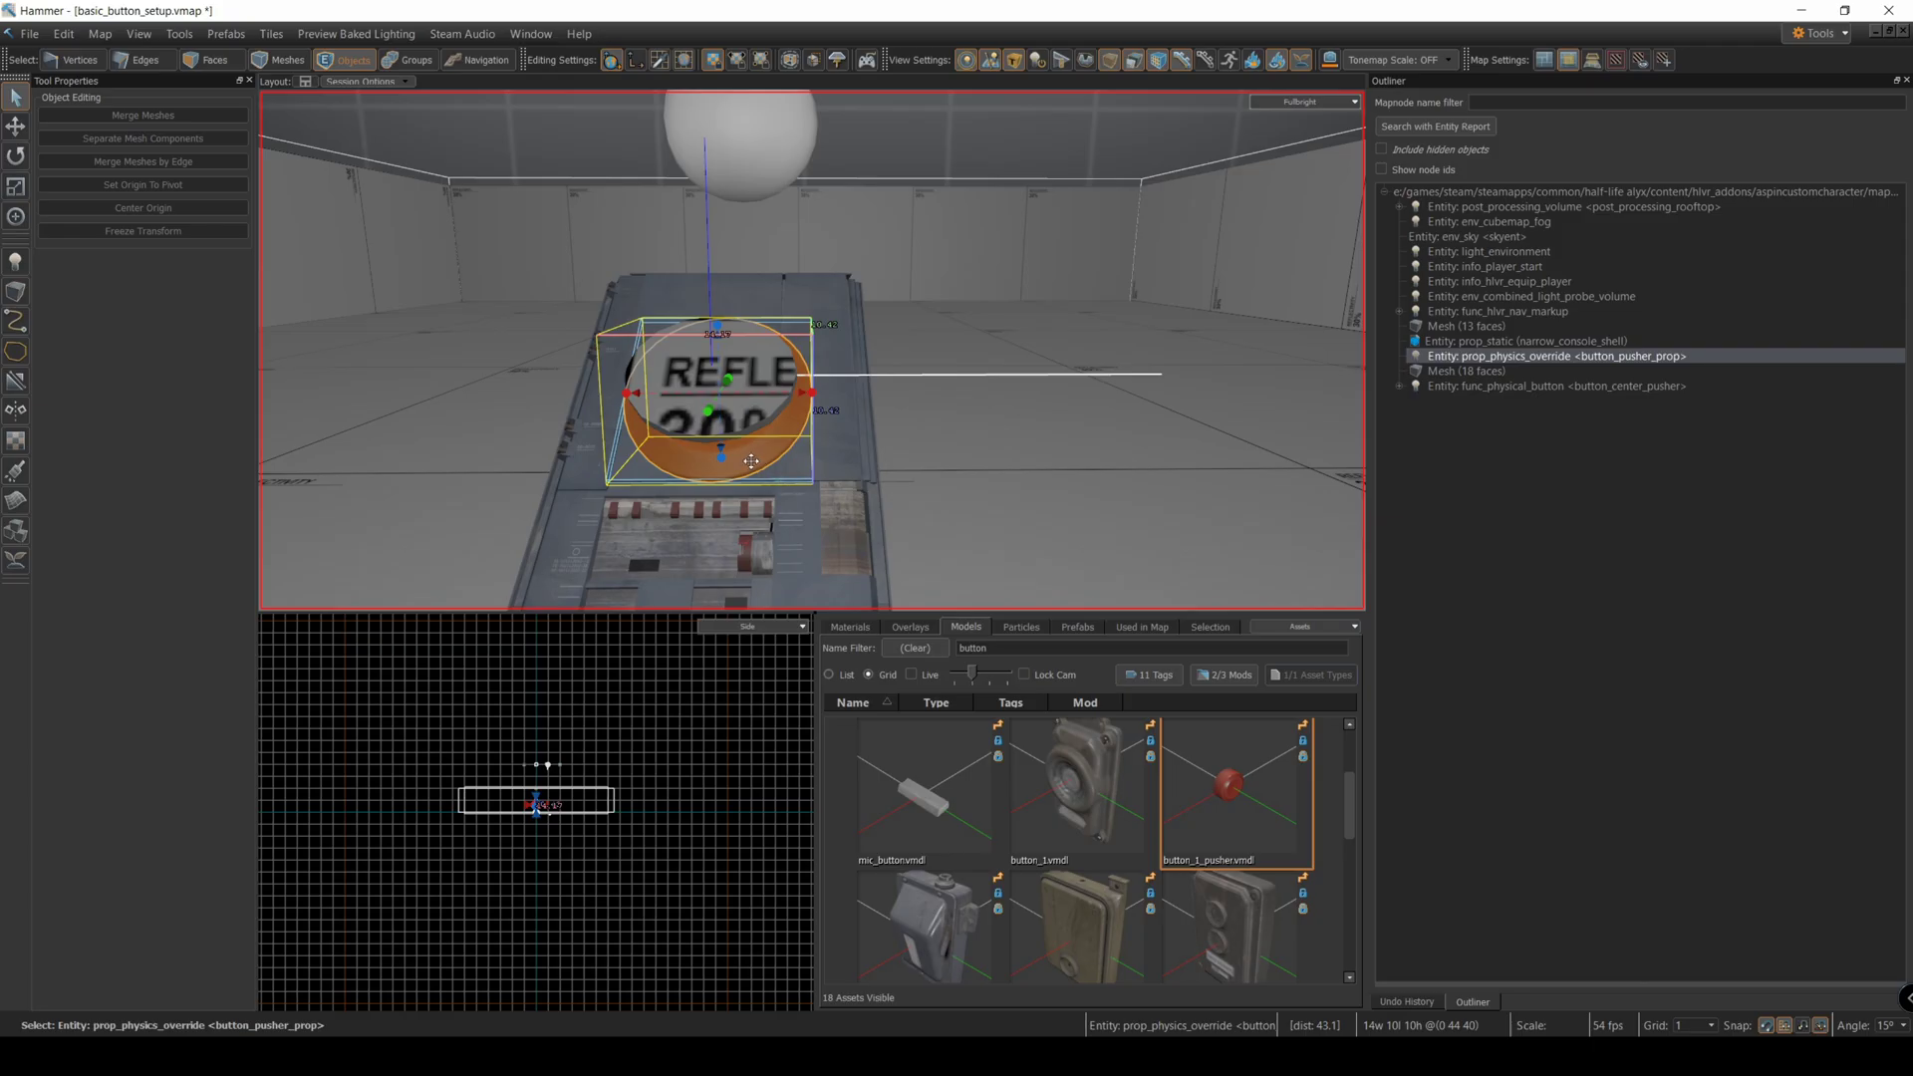
- Set the red button pusher prop's parent to button_center_pusher and close its object properties
double_click(752, 461)
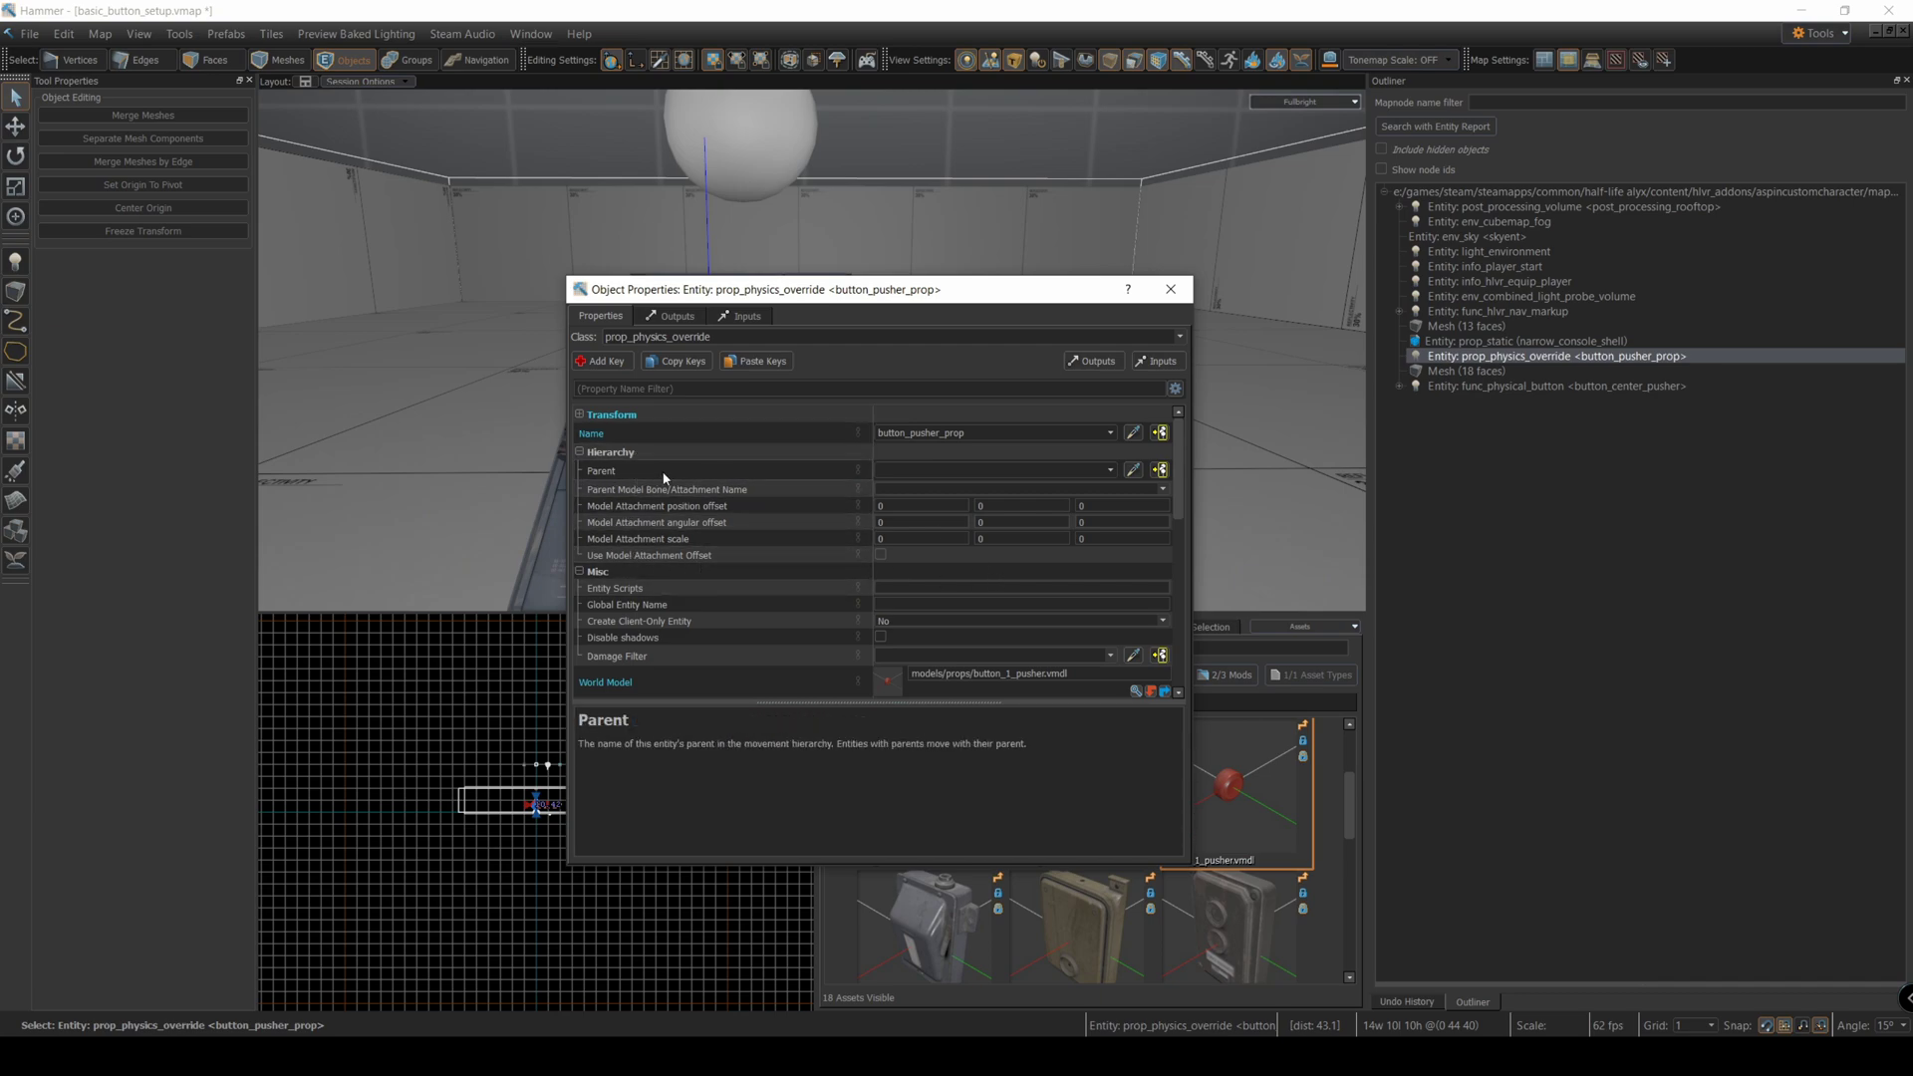
click(897, 470)
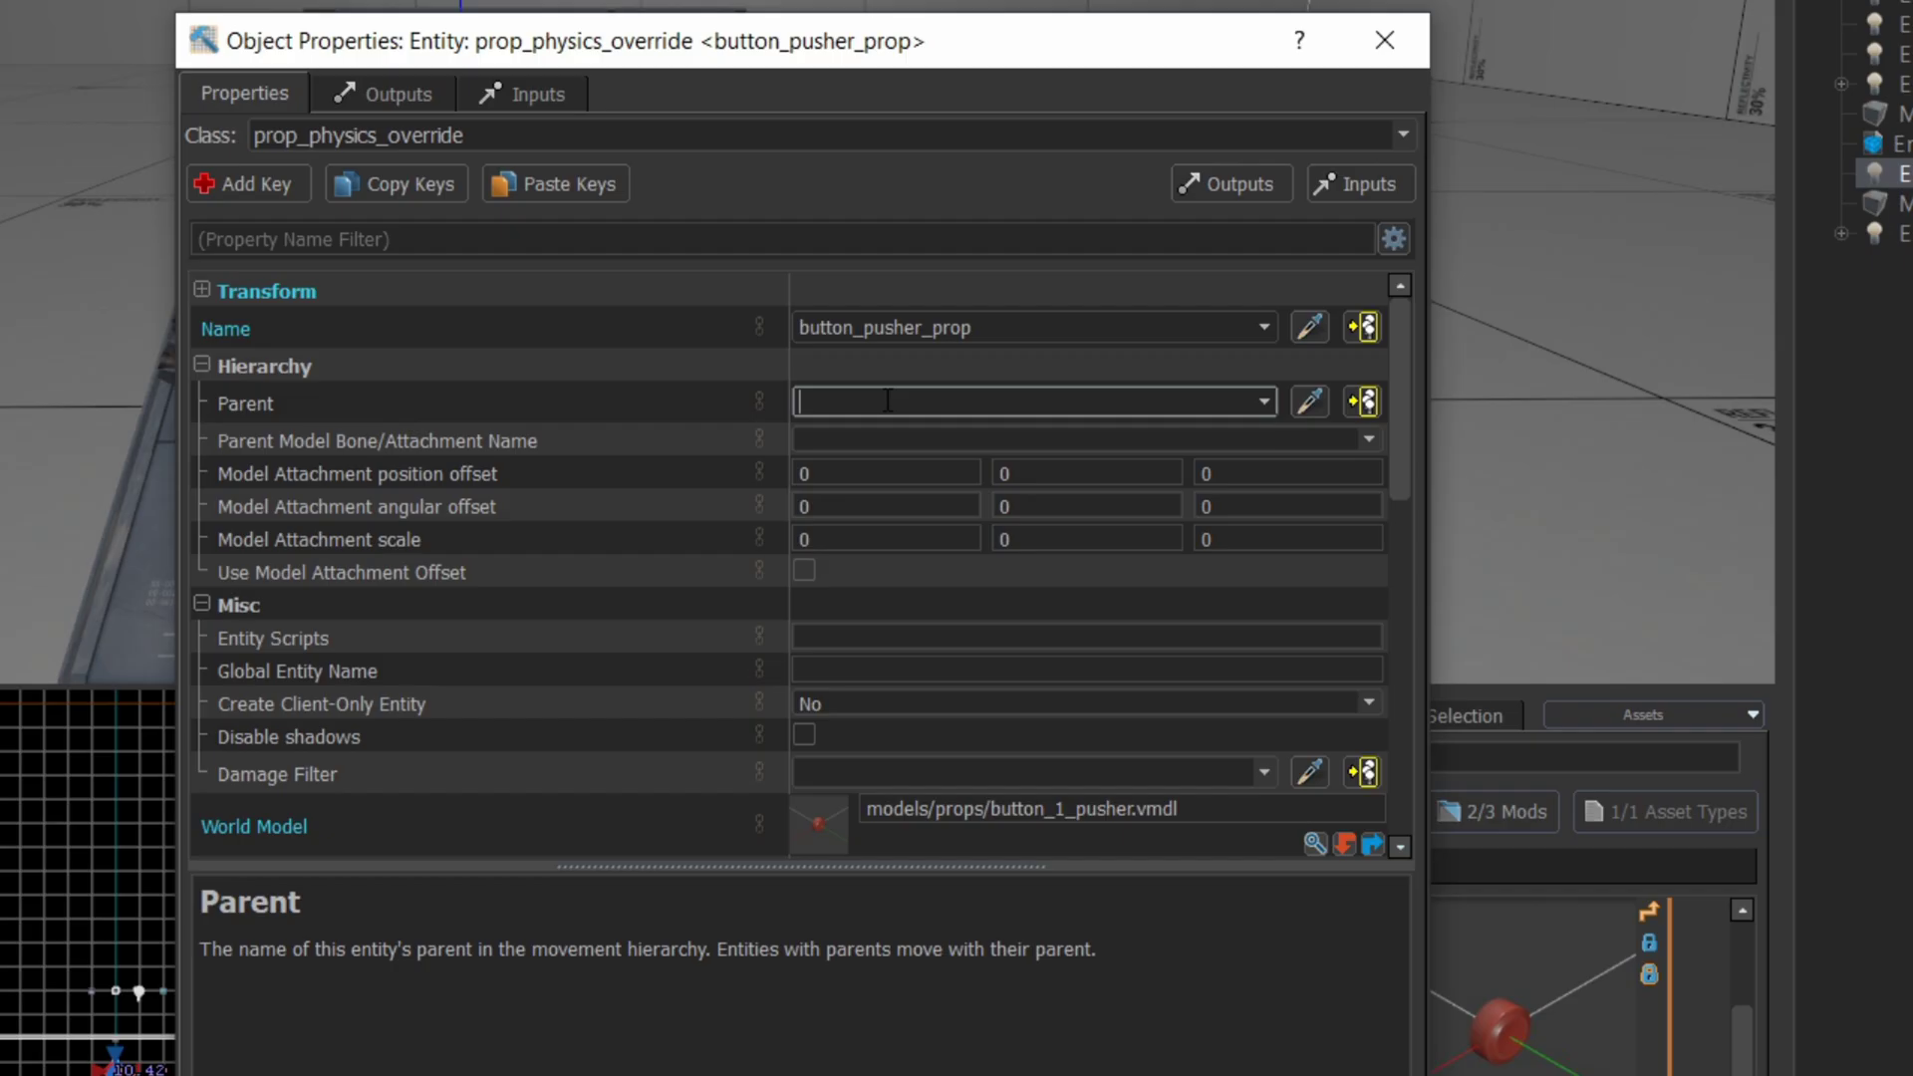
text(button)
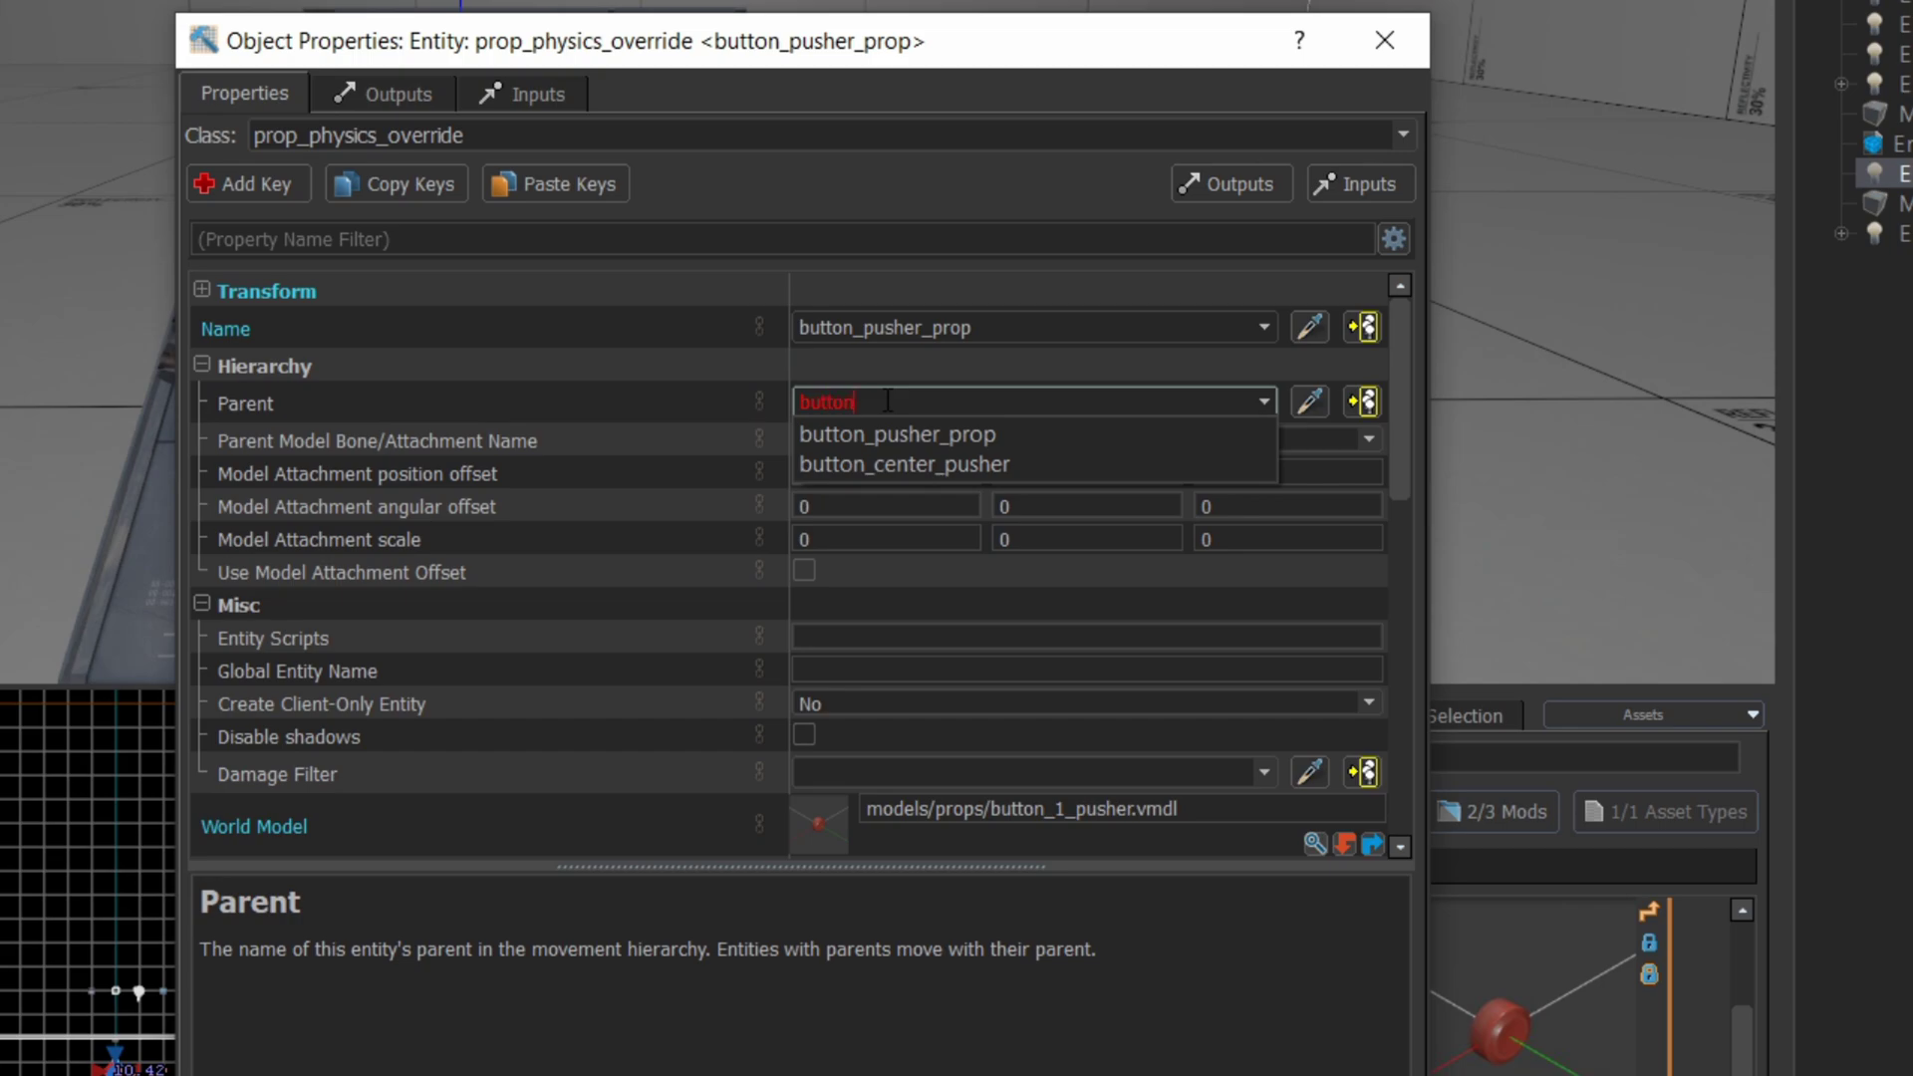
key(Down)
key(Down)
key(Return)
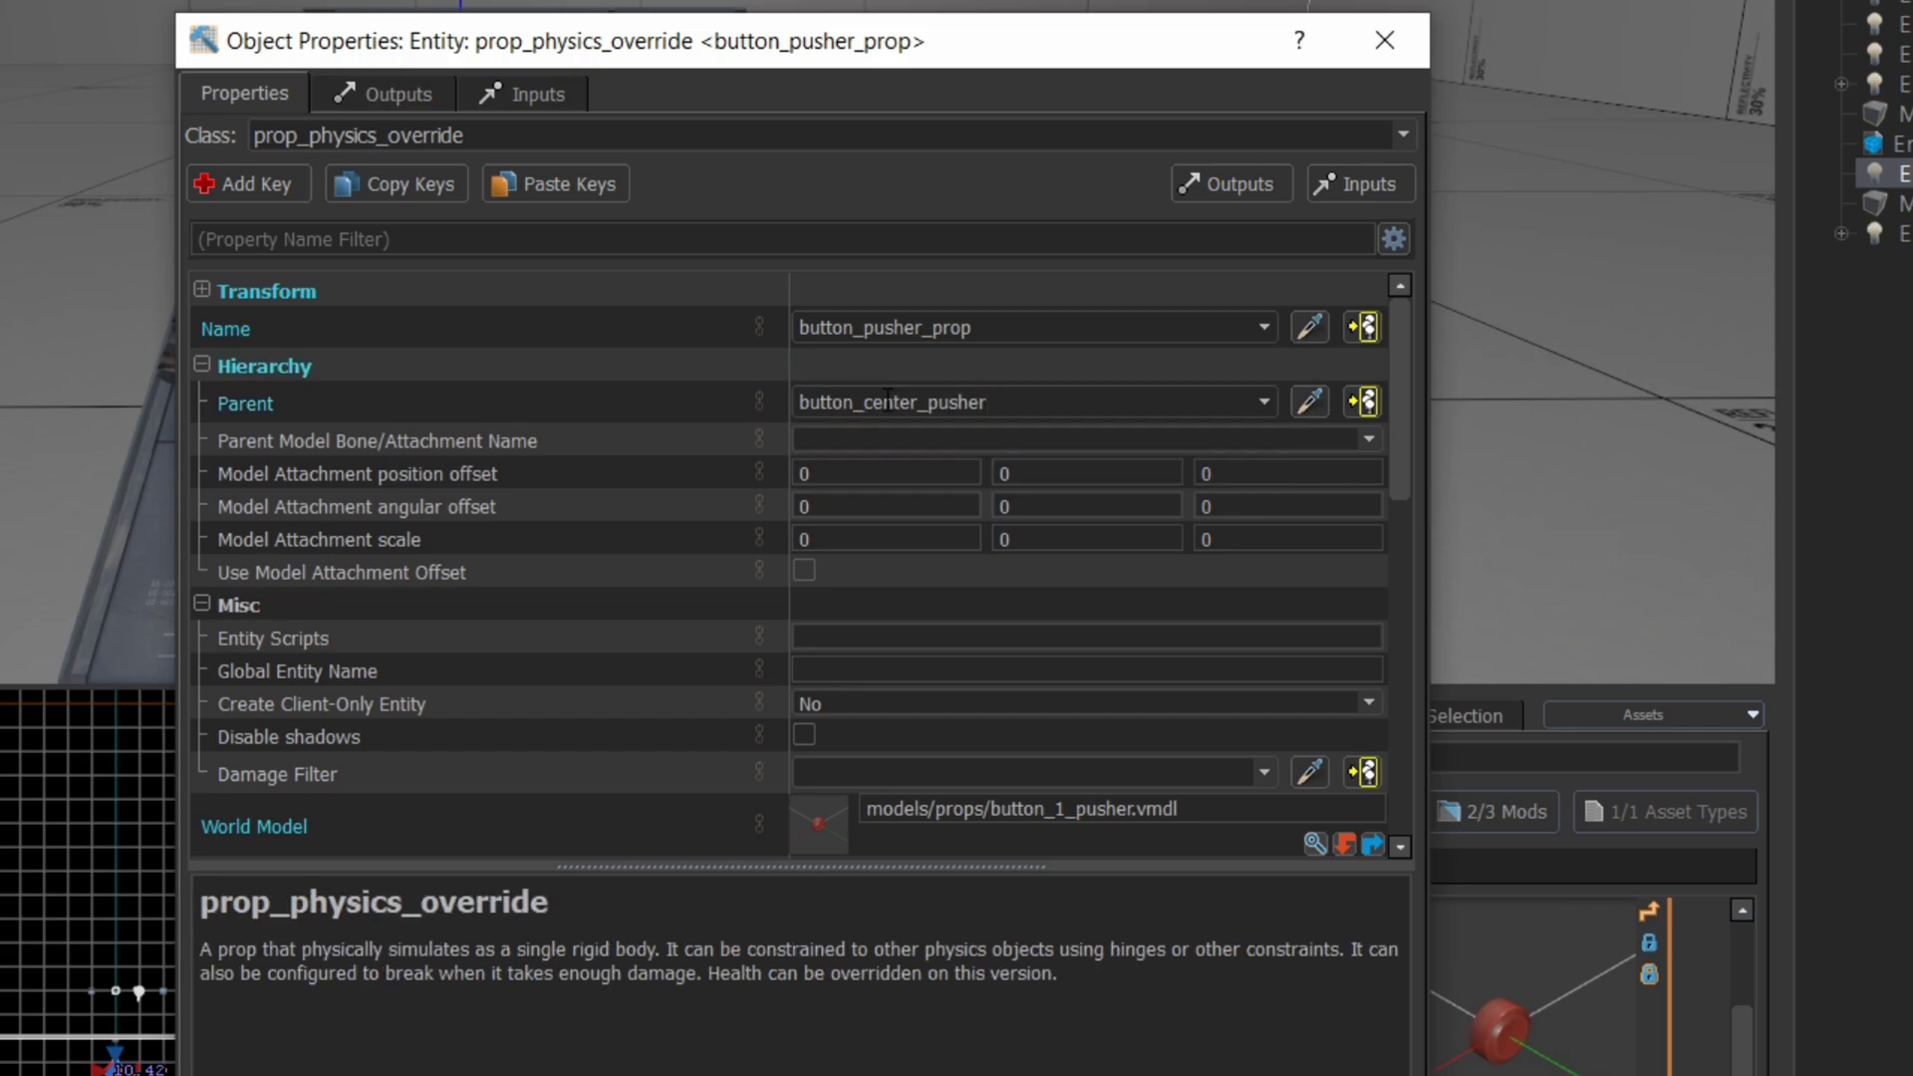
click(1385, 40)
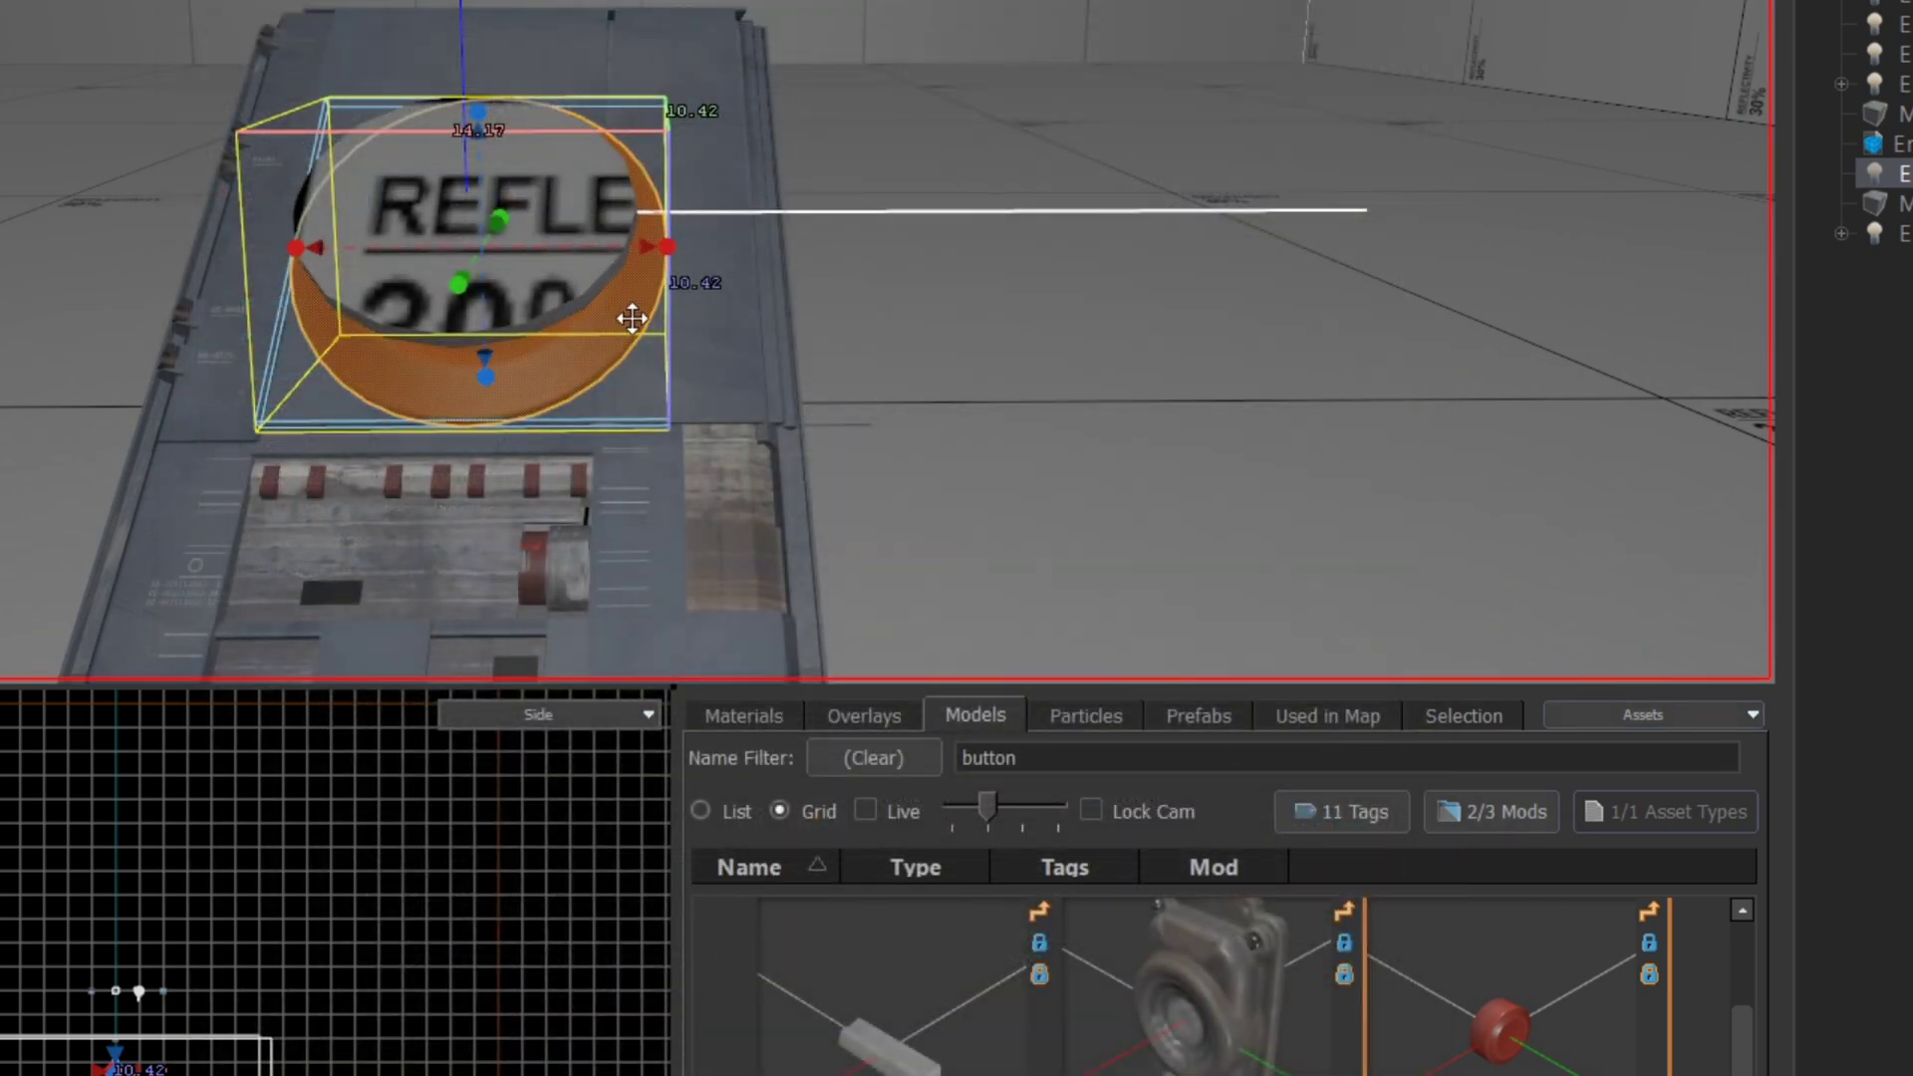
- Find the toolsnodraw material and apply it to the button_center_pusher cylinder
click(602, 261)
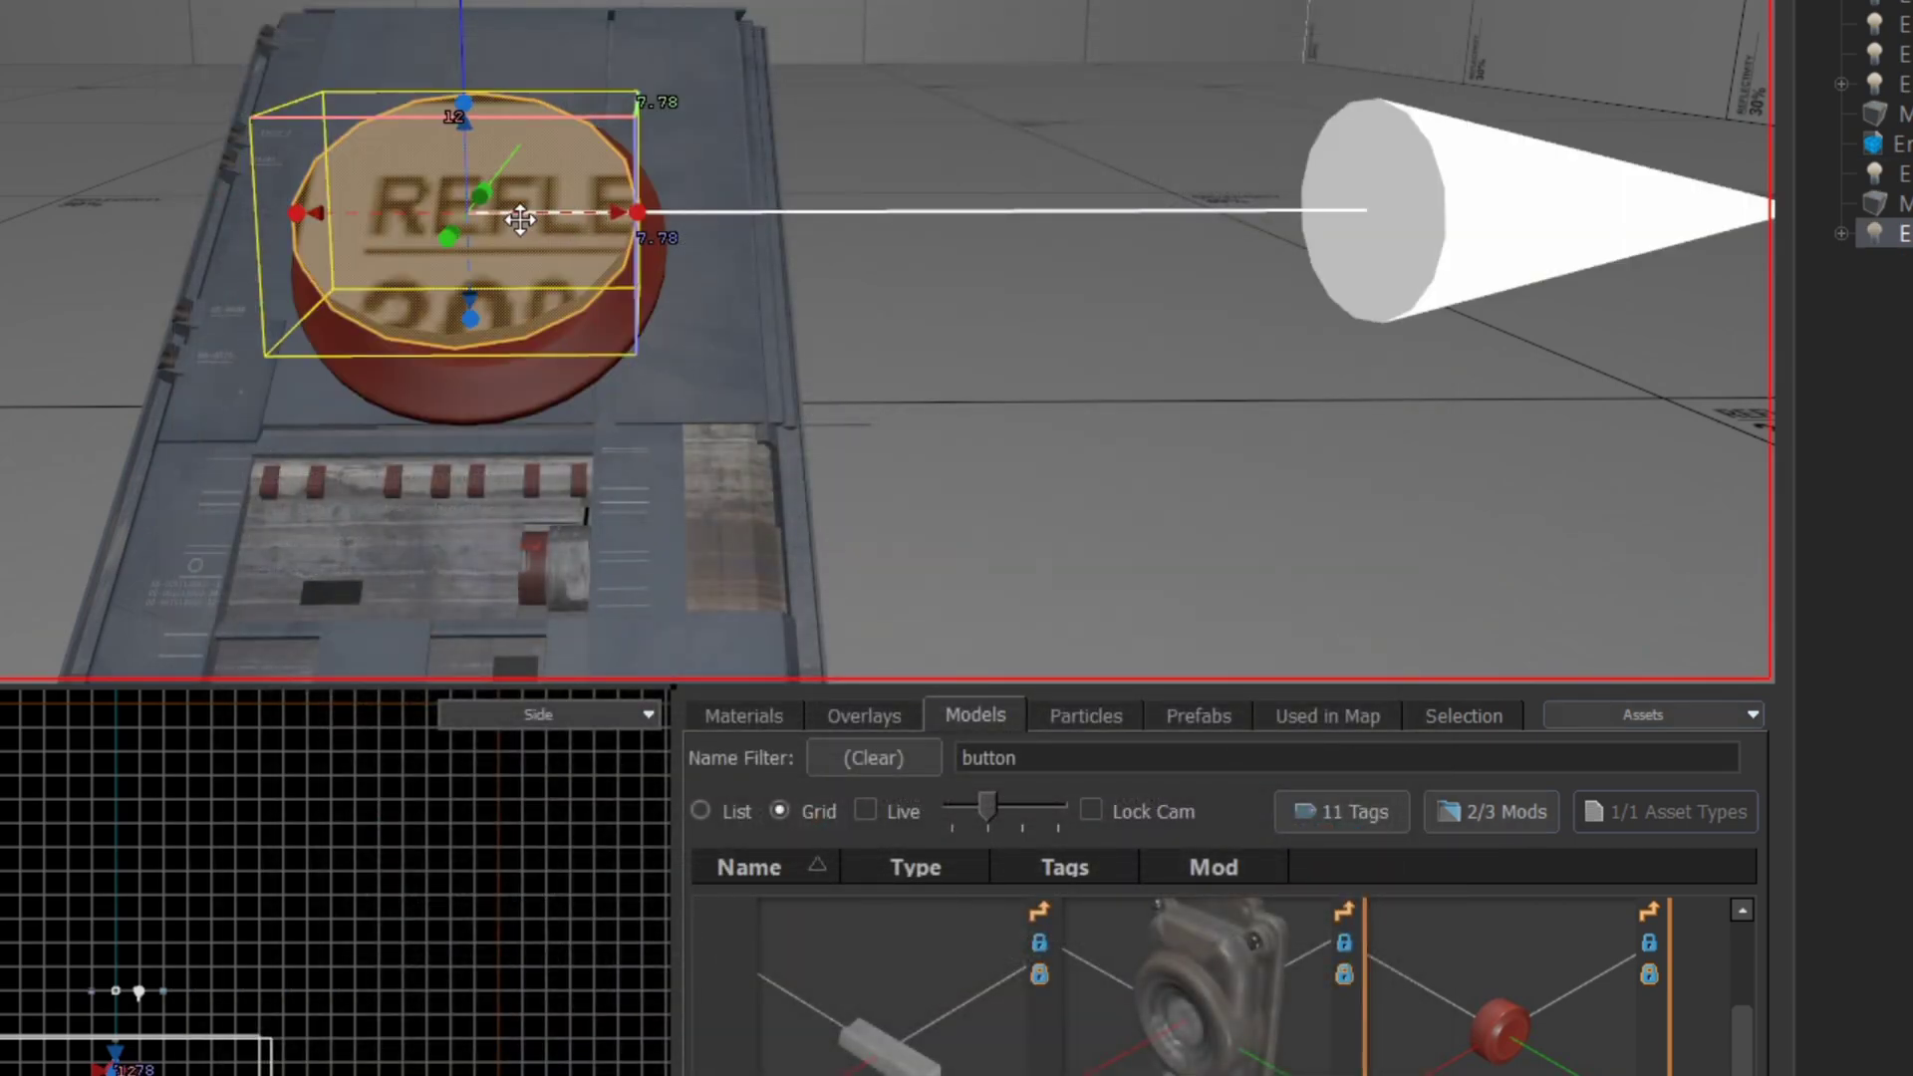
key(alt+Return)
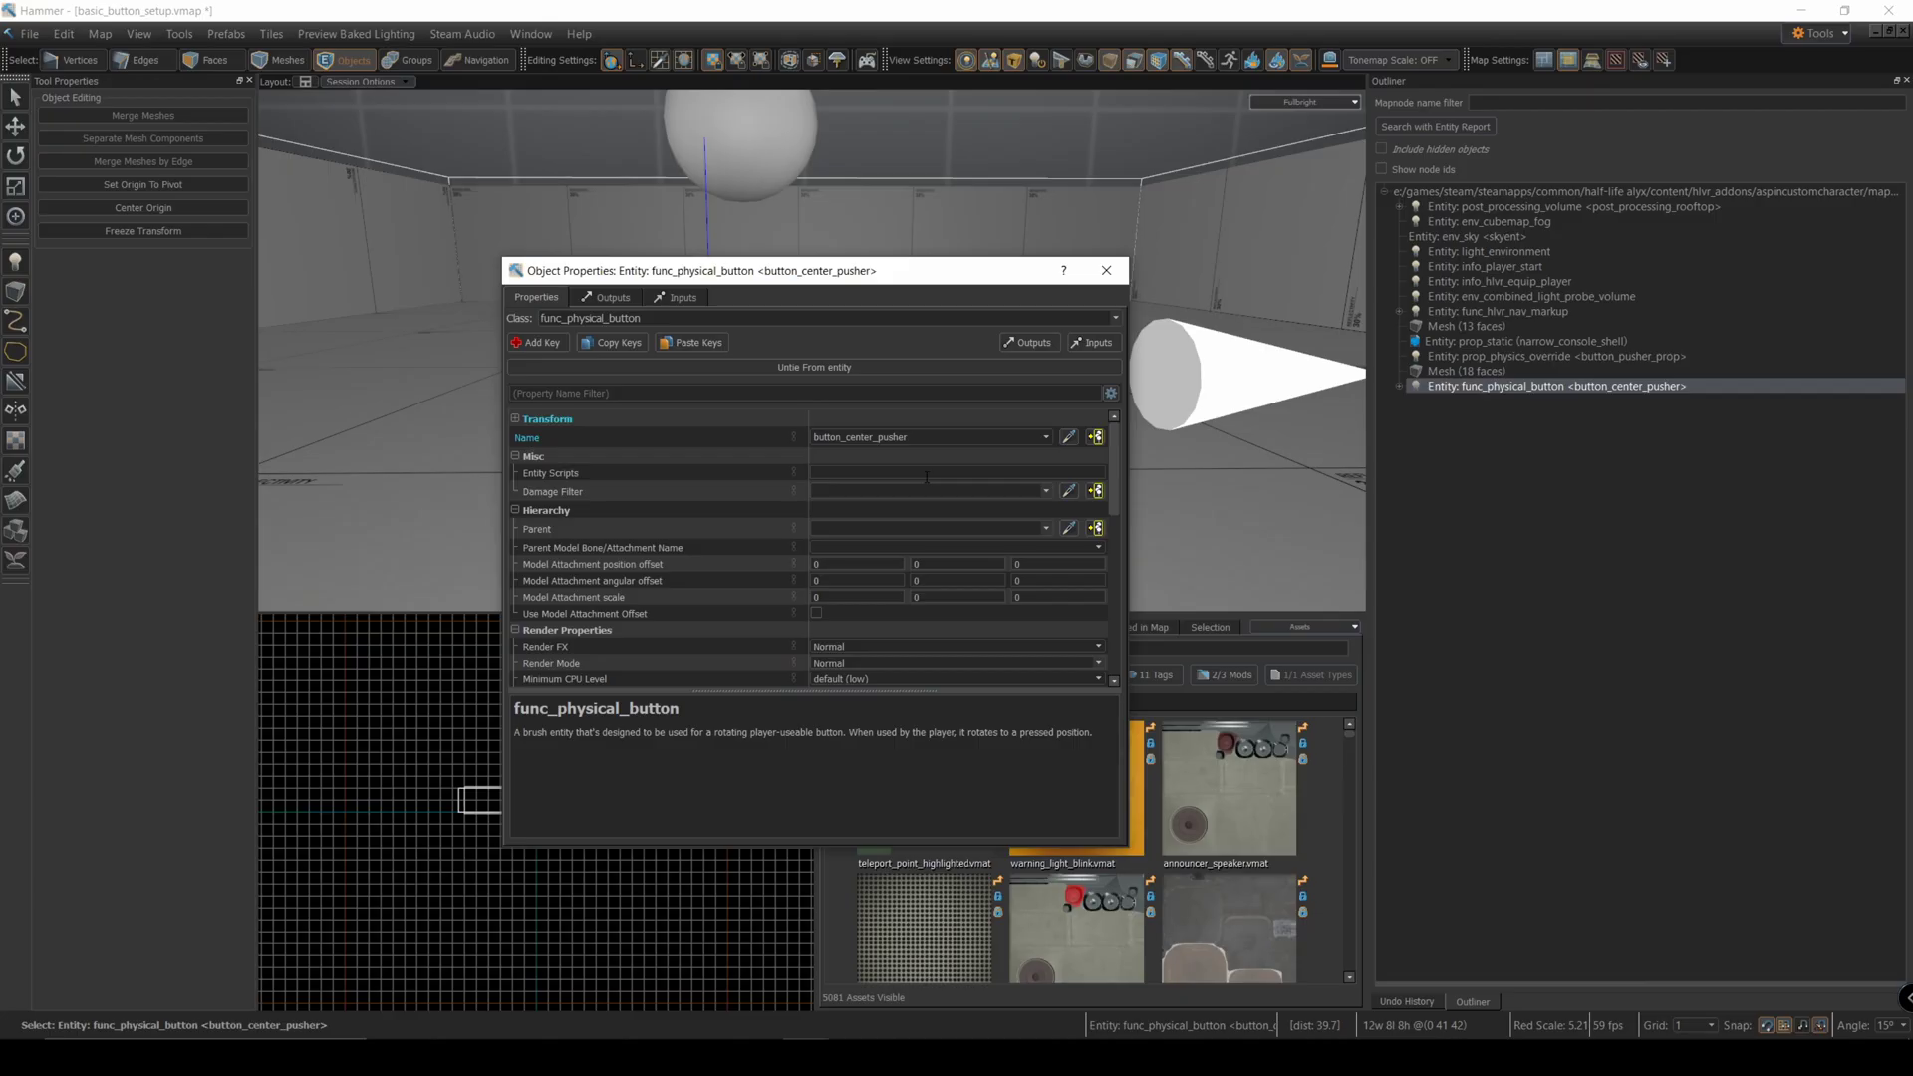
click(1106, 270)
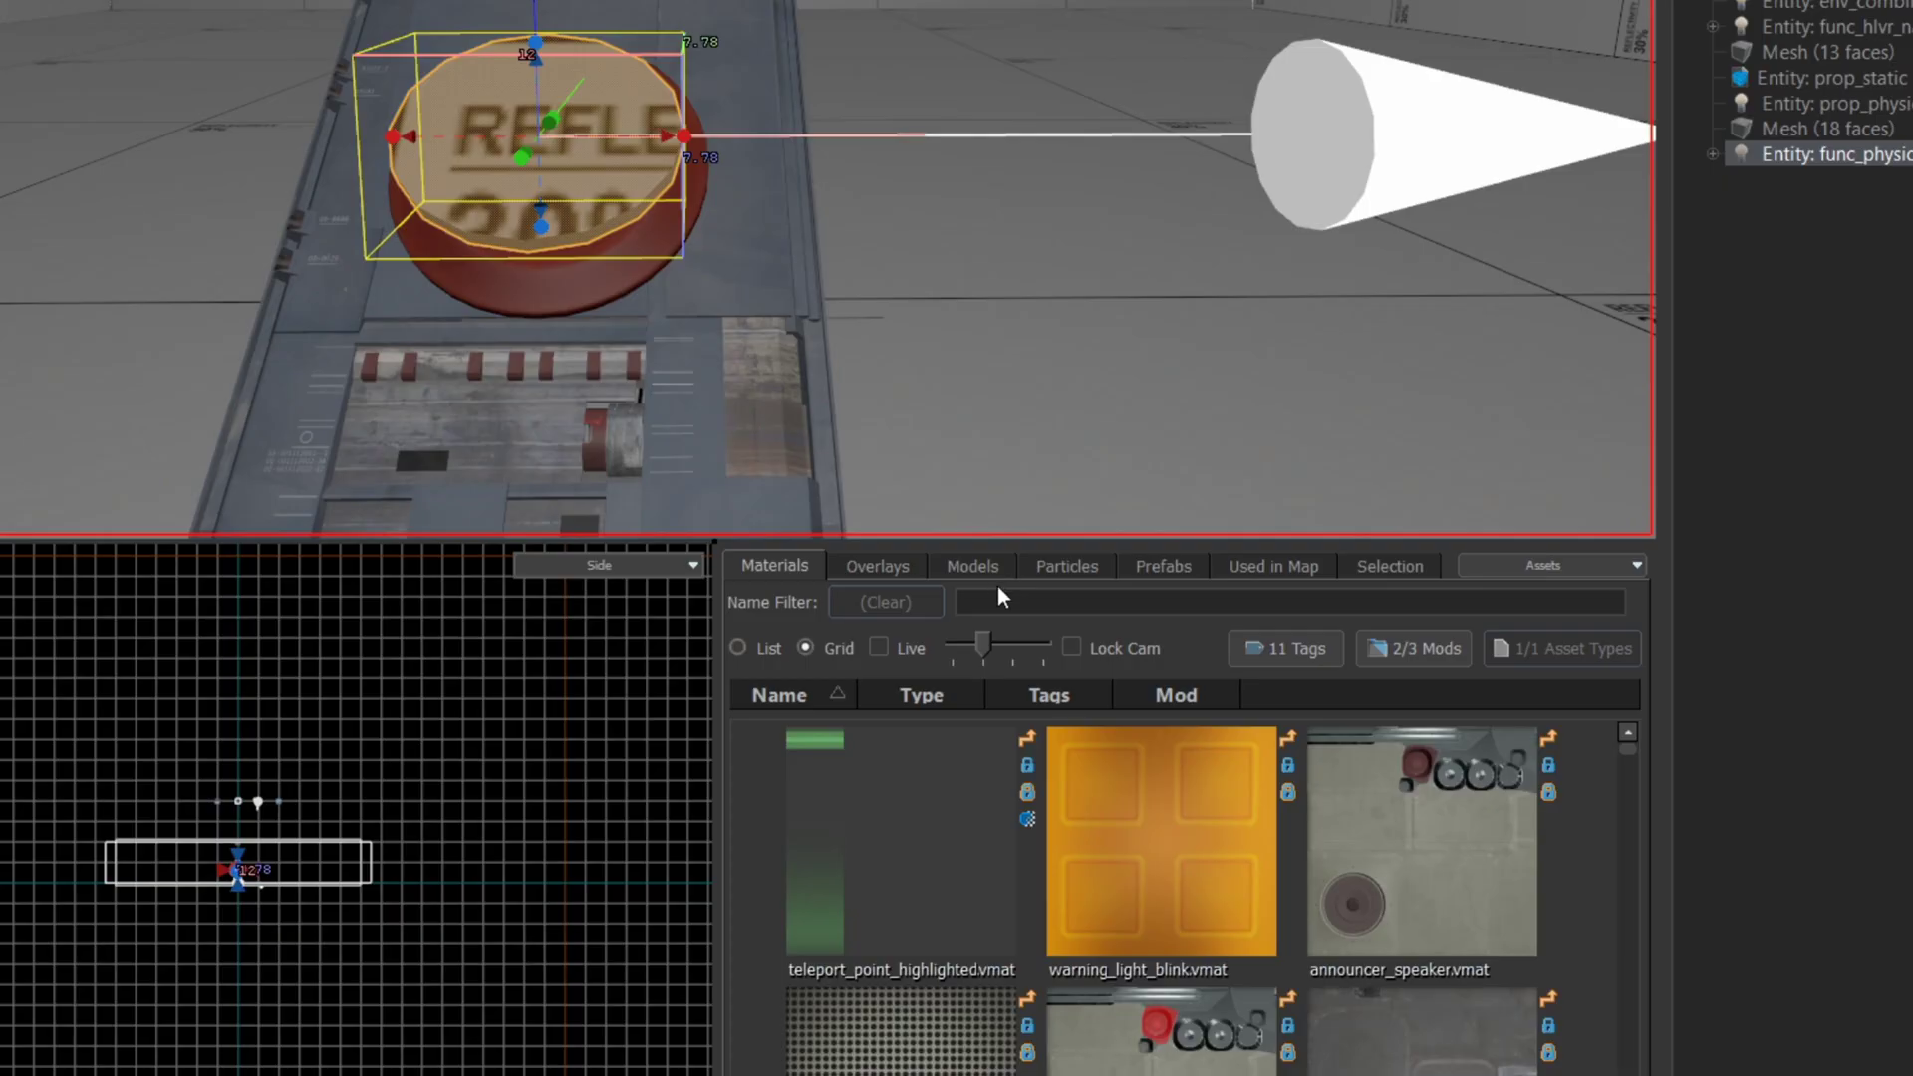
click(997, 647)
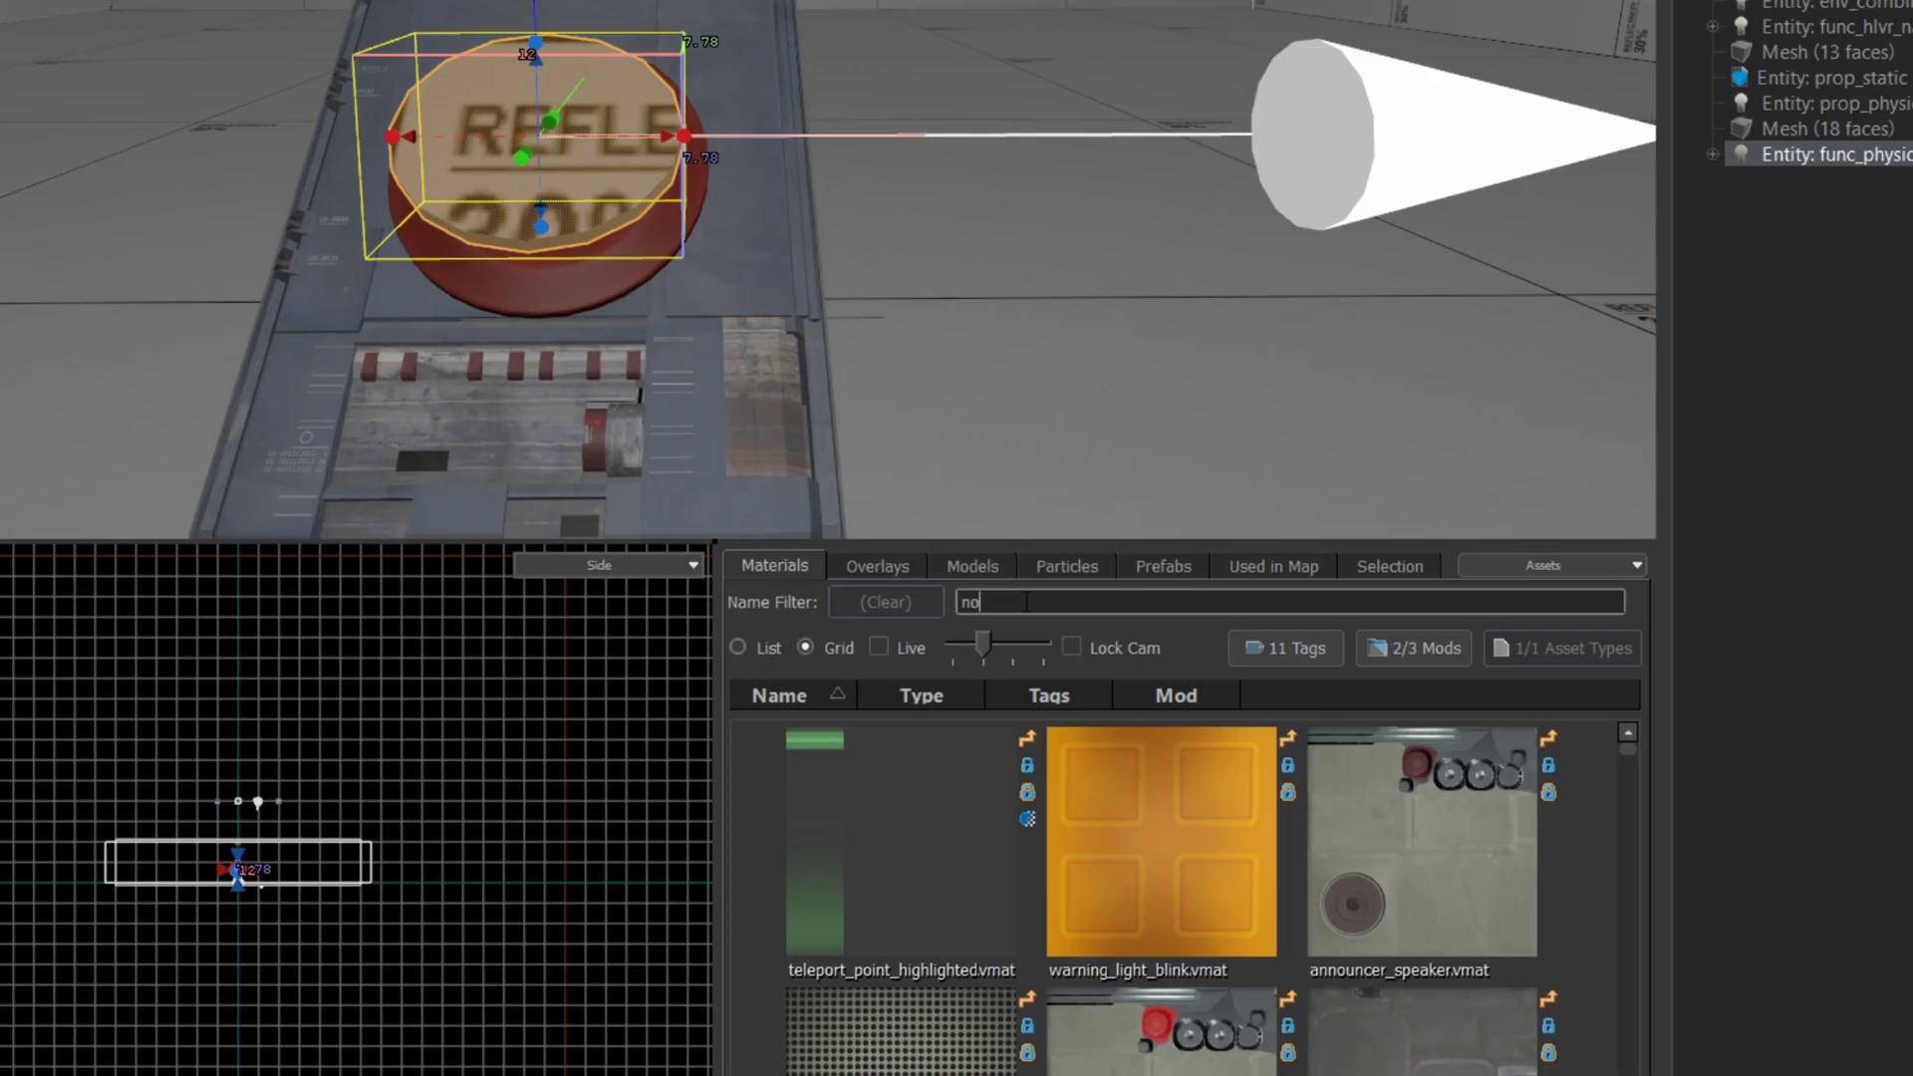
text(nodraw)
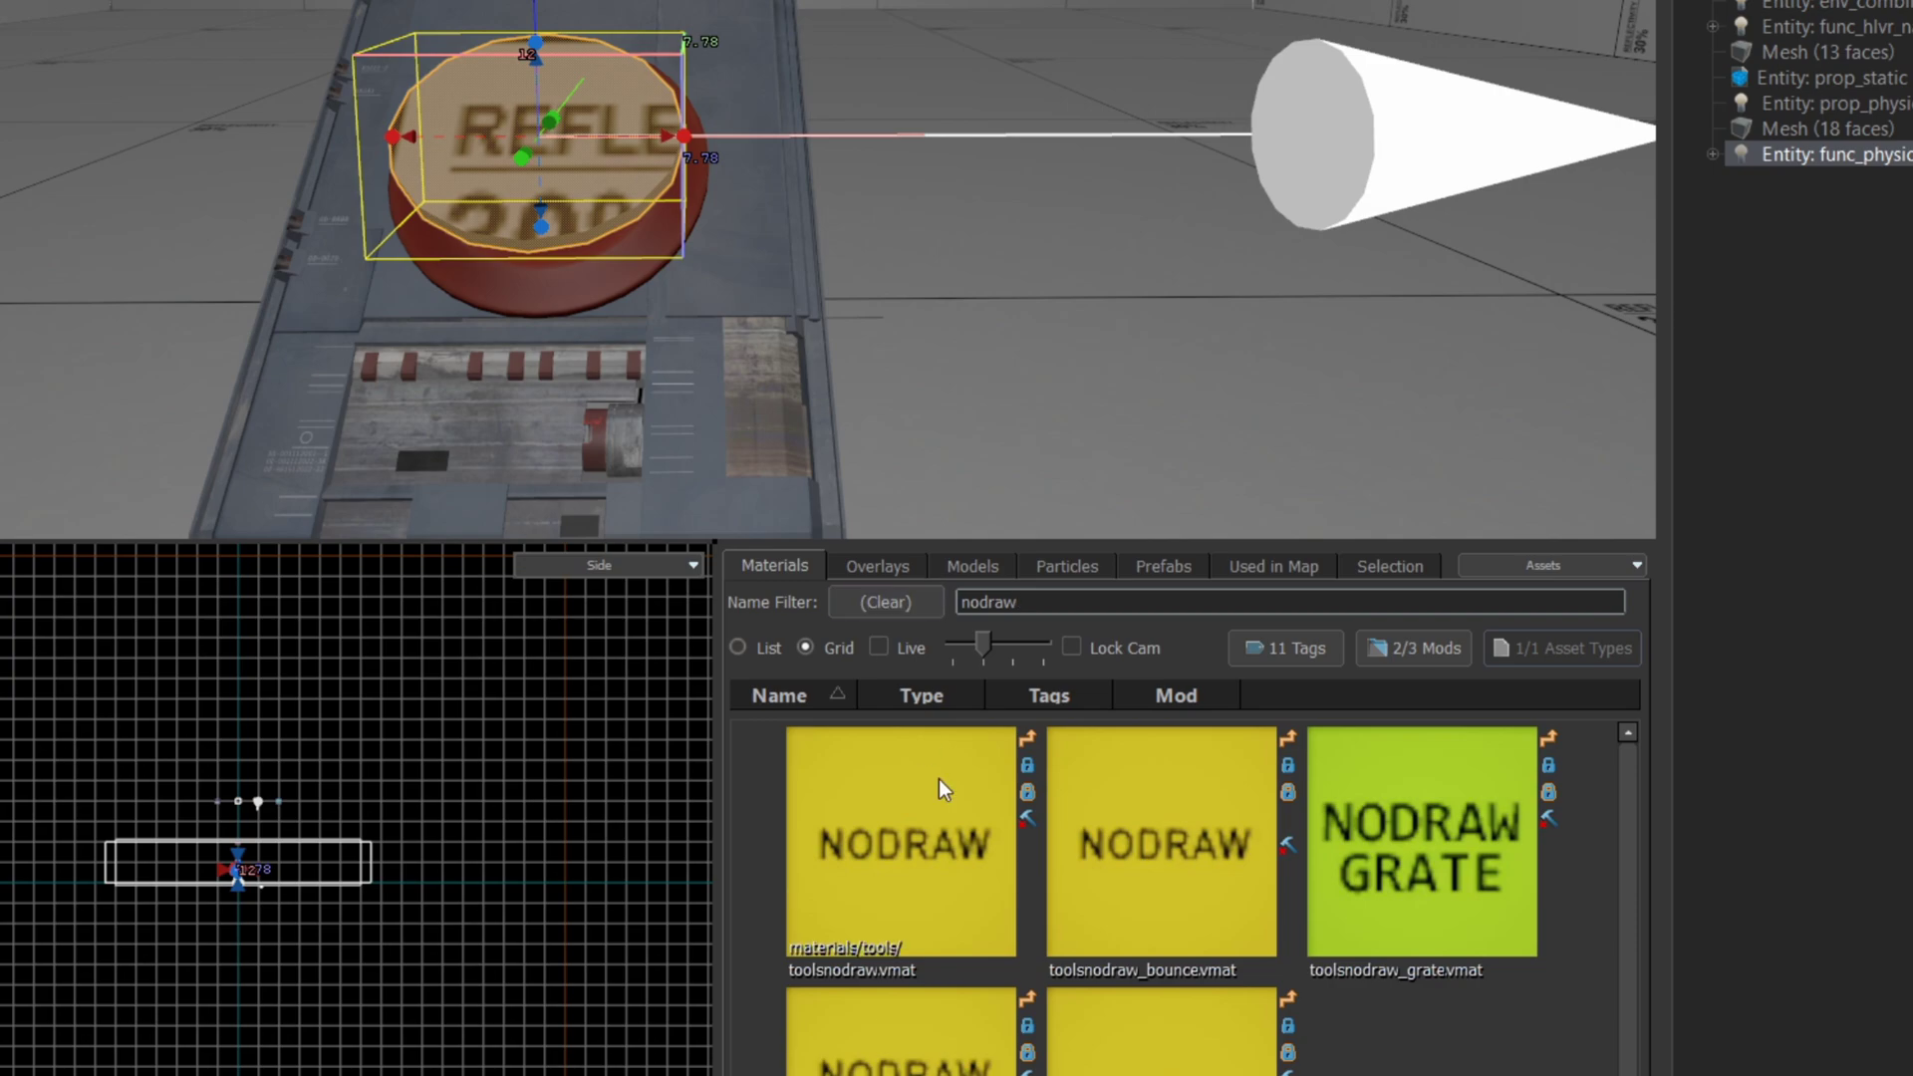
click(942, 842)
drag(942, 842, 576, 147)
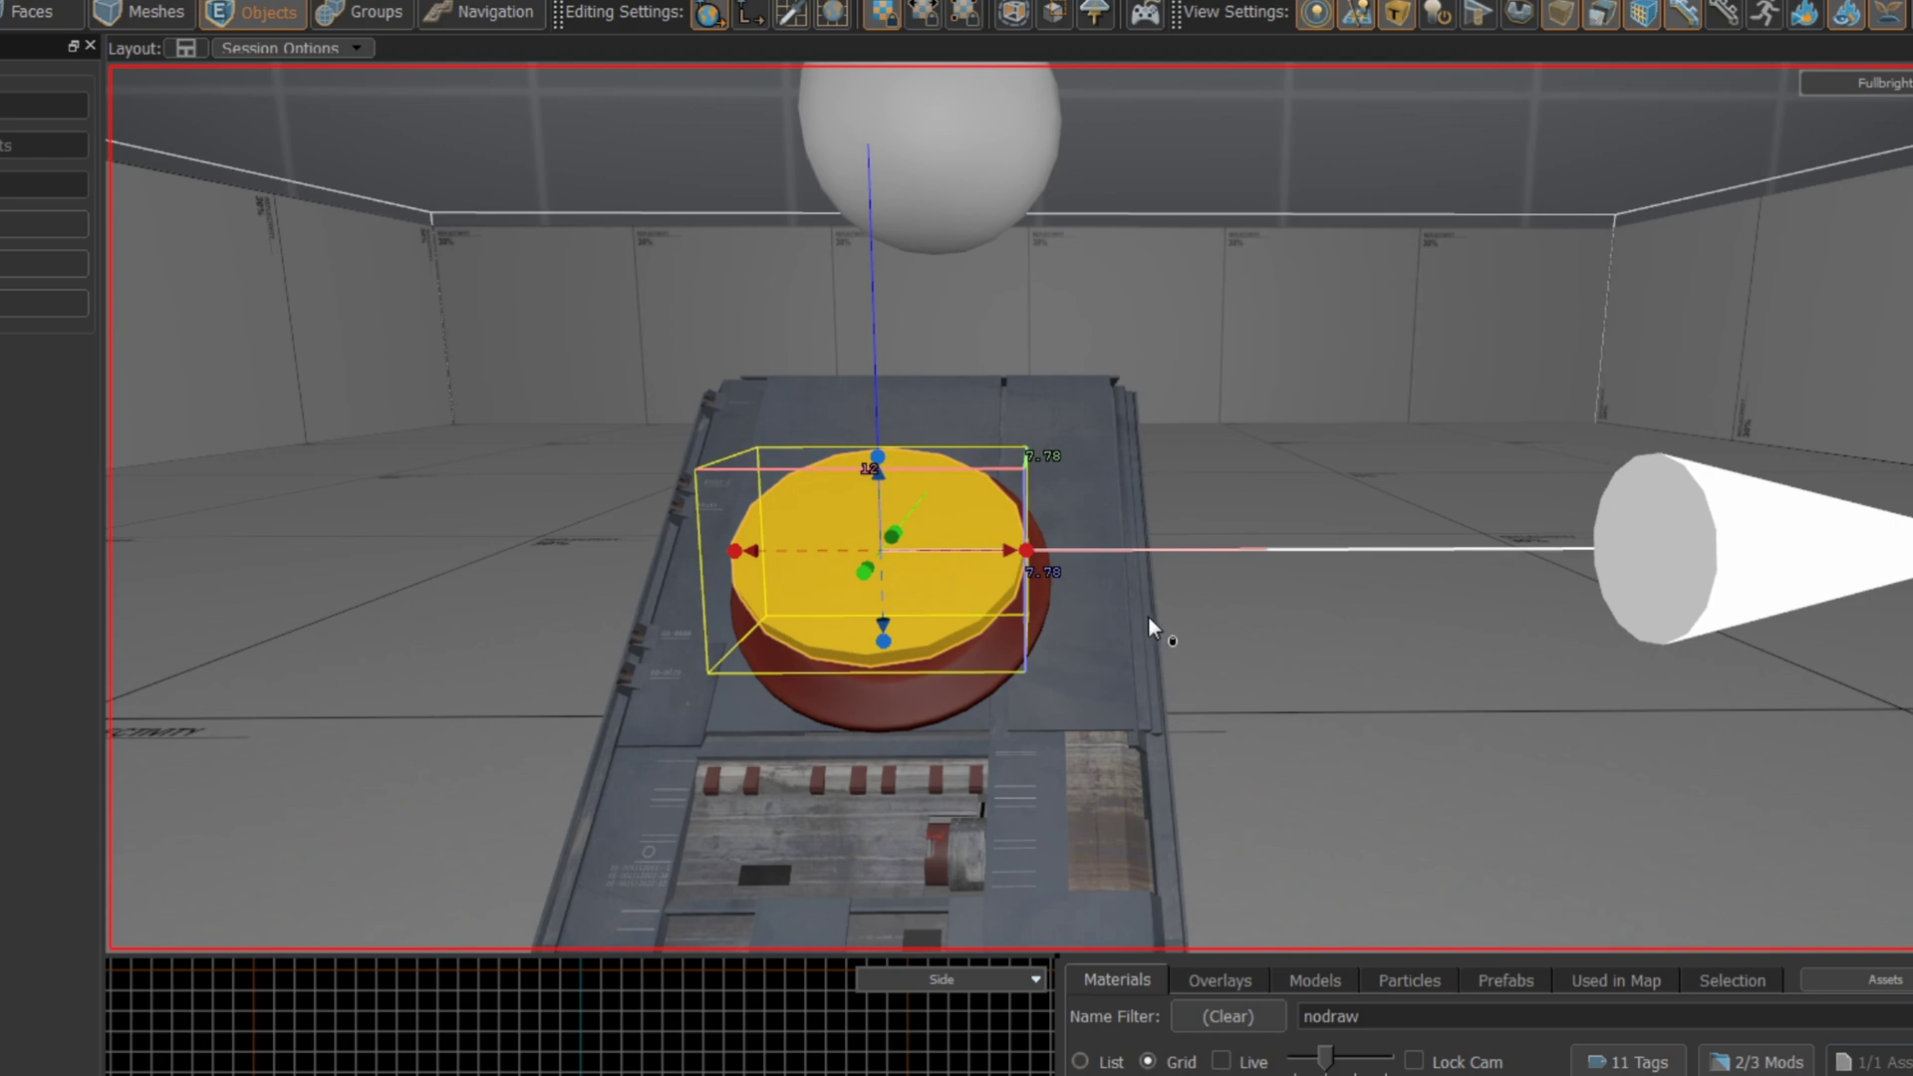
- Examine from several sides how the physical button's direction arrow is oriented relative to the console's slanted face
right_drag(1288, 636, 1204, 642)
key(d)
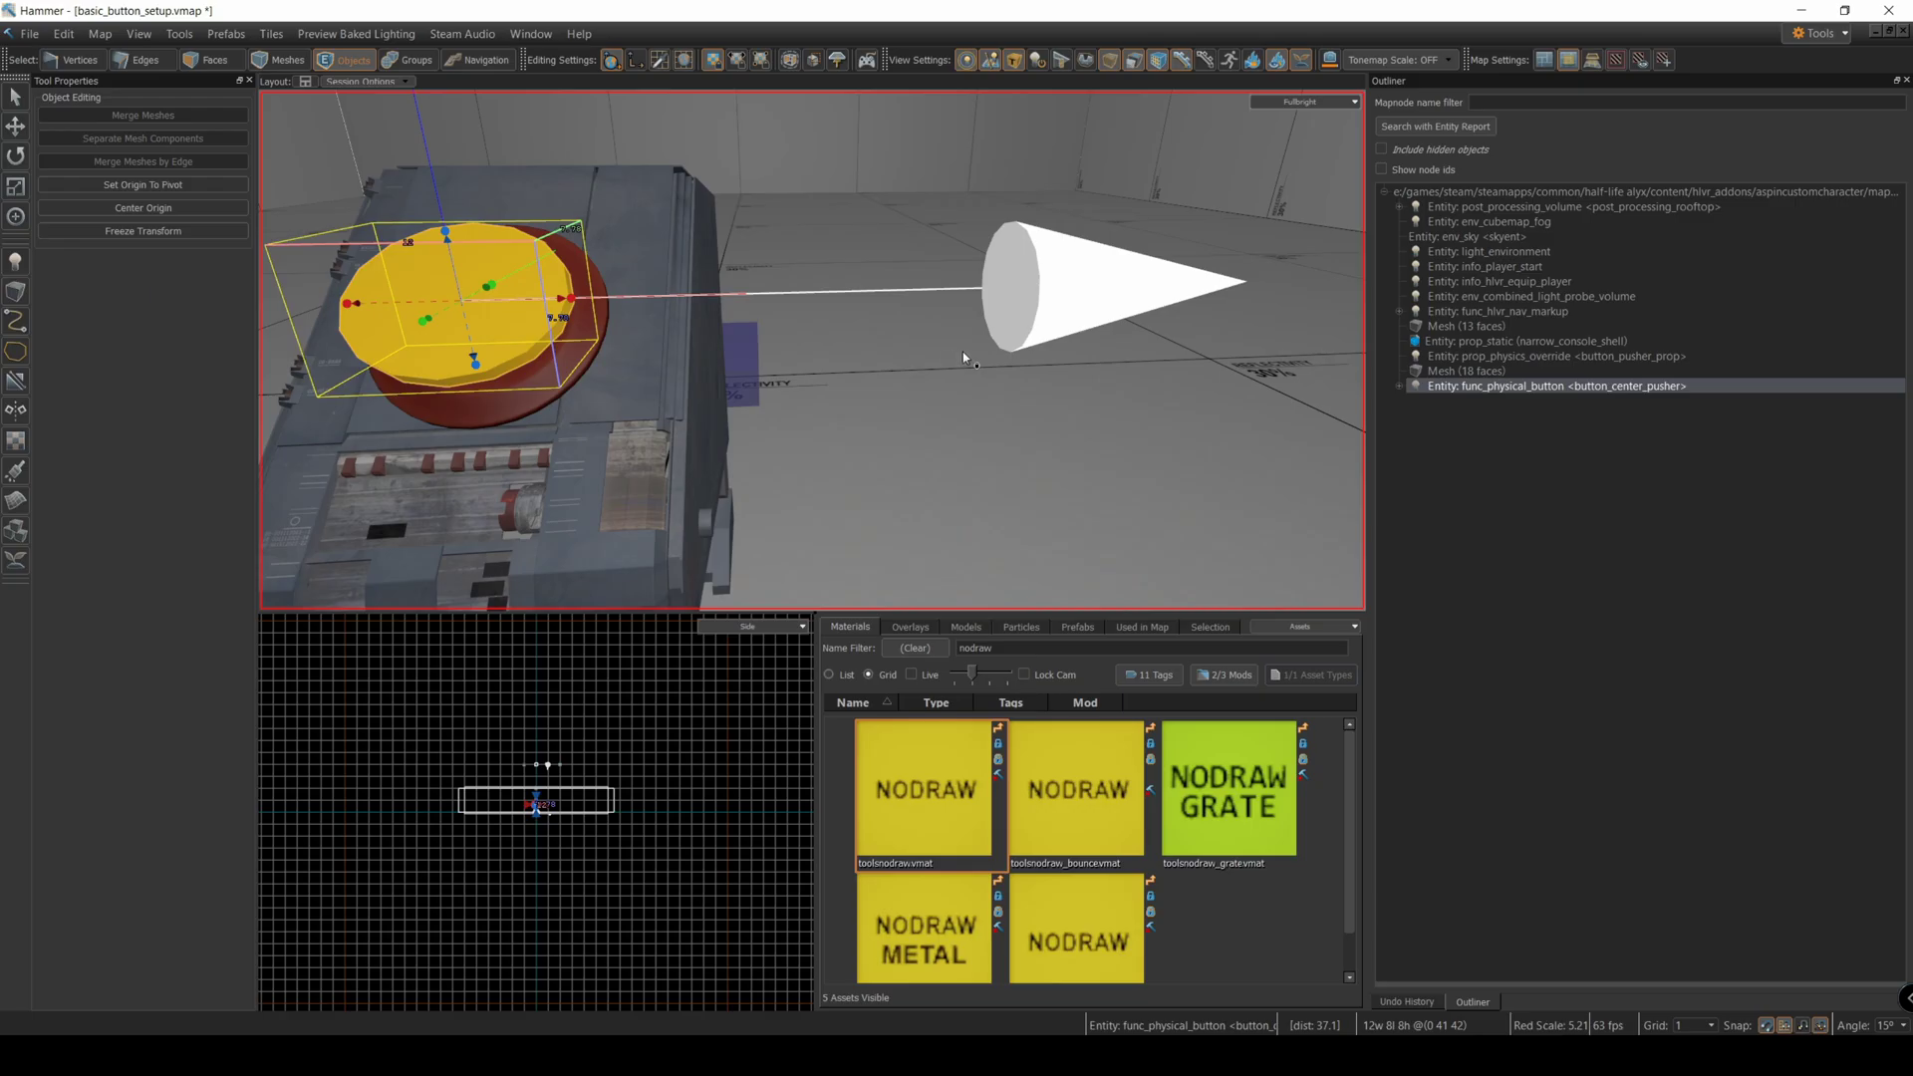
right_drag(963, 351, 800, 300)
key(s)
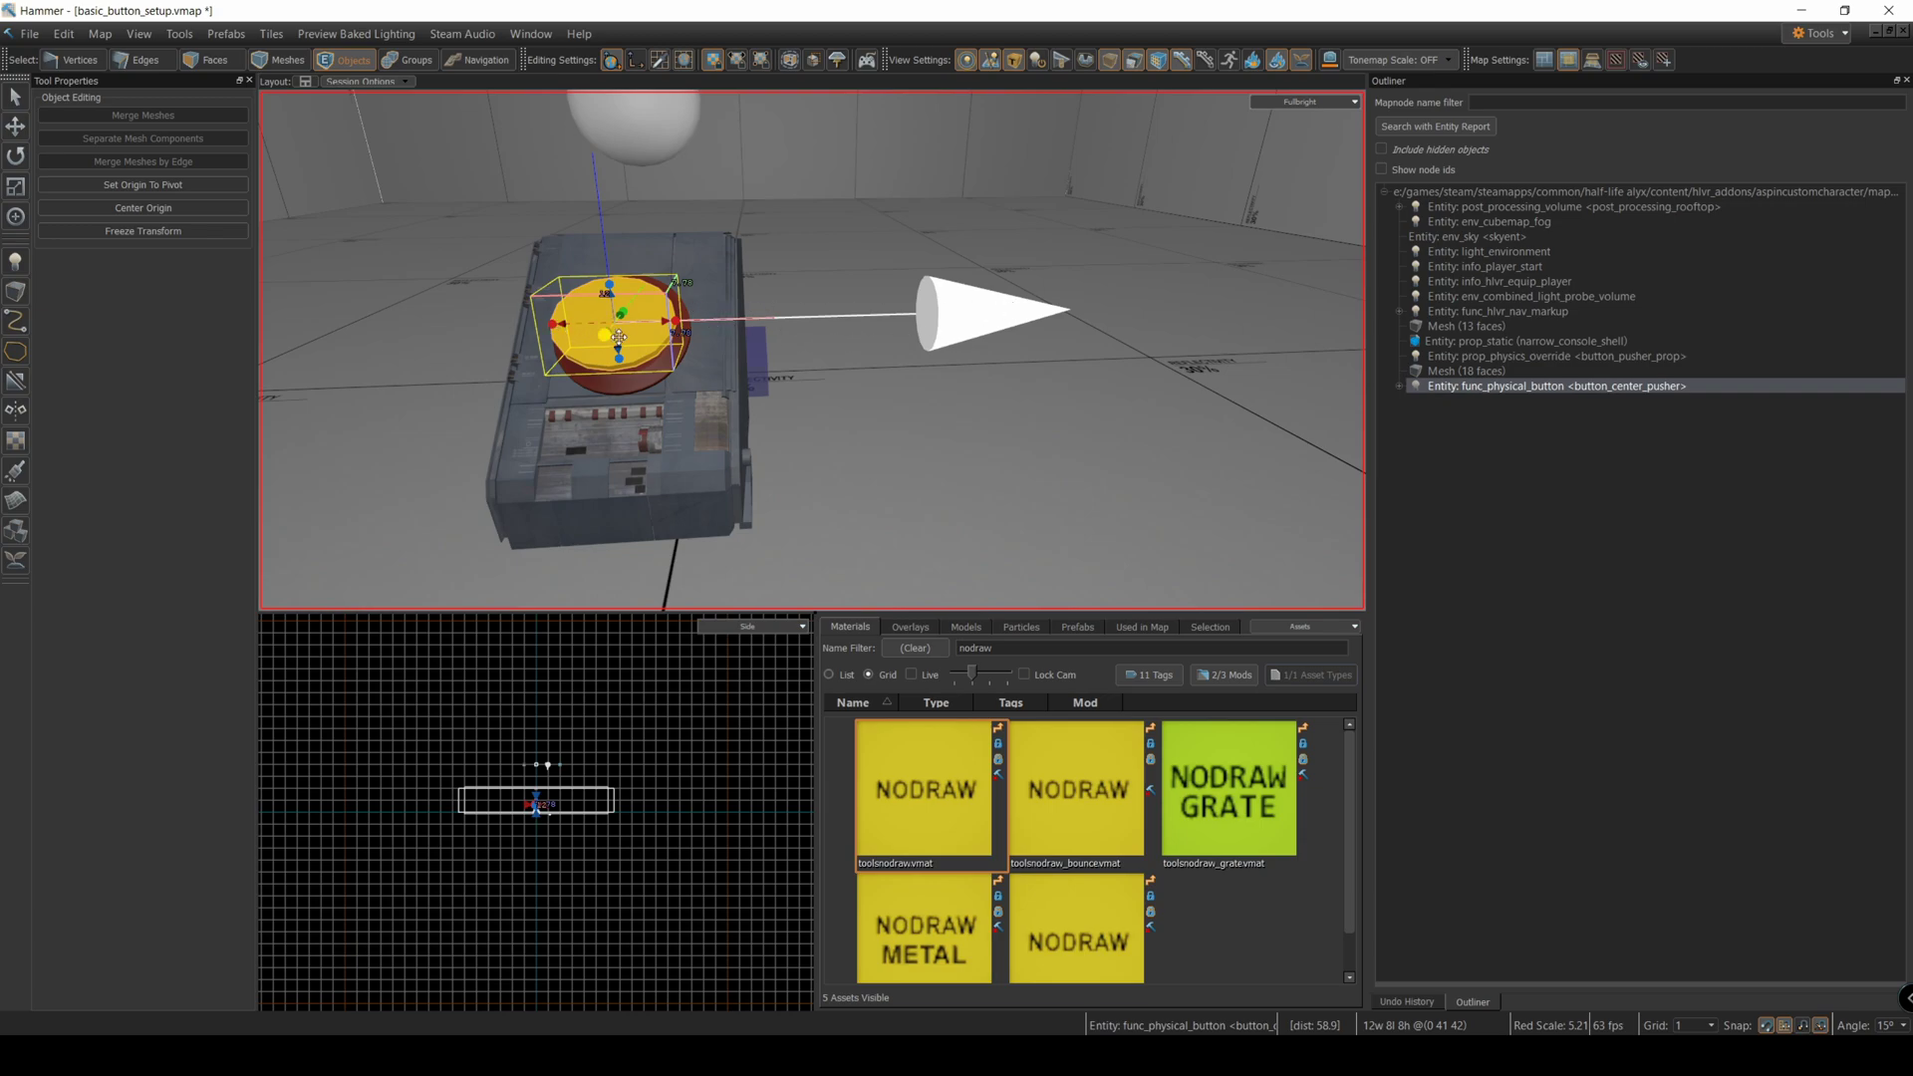
right_drag(895, 257, 781, 273)
key(d)
key(d)
key(w)
key(a)
key(s)
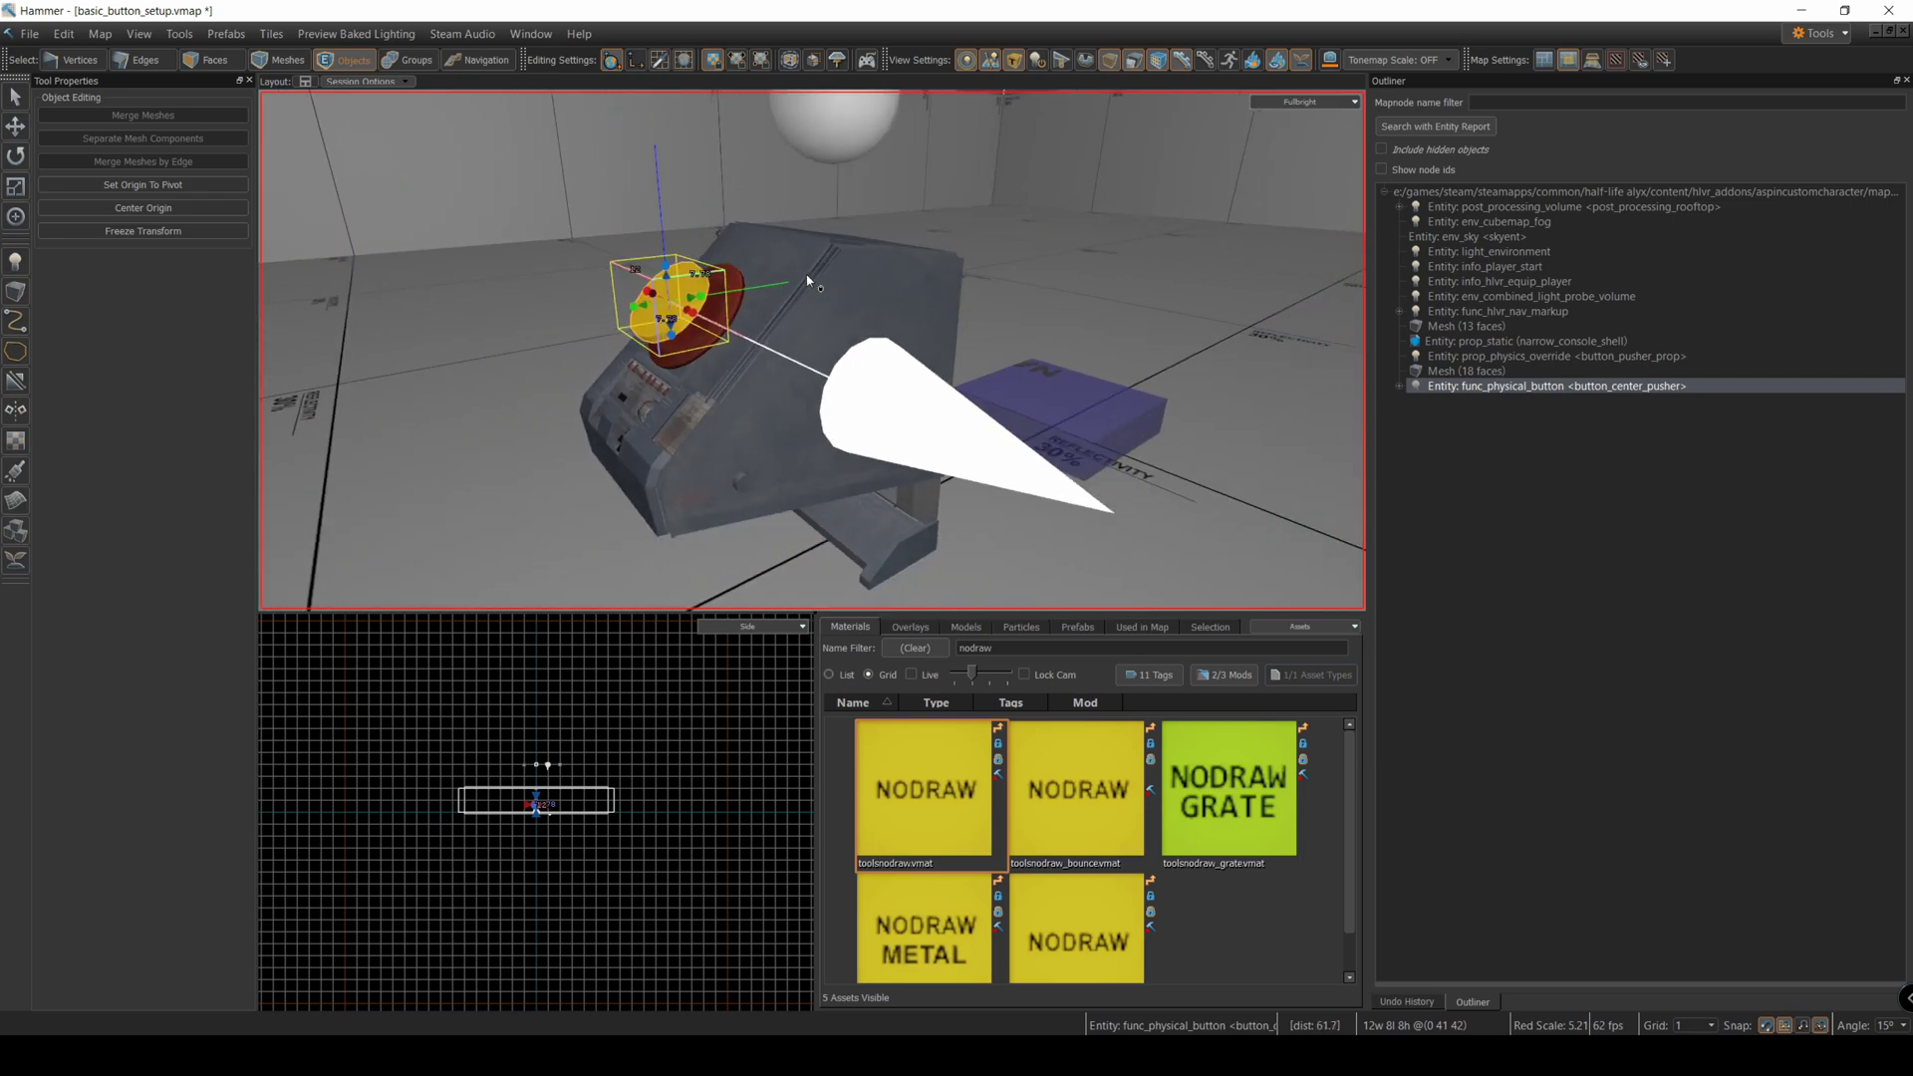
alt+drag(808, 282, 618, 294)
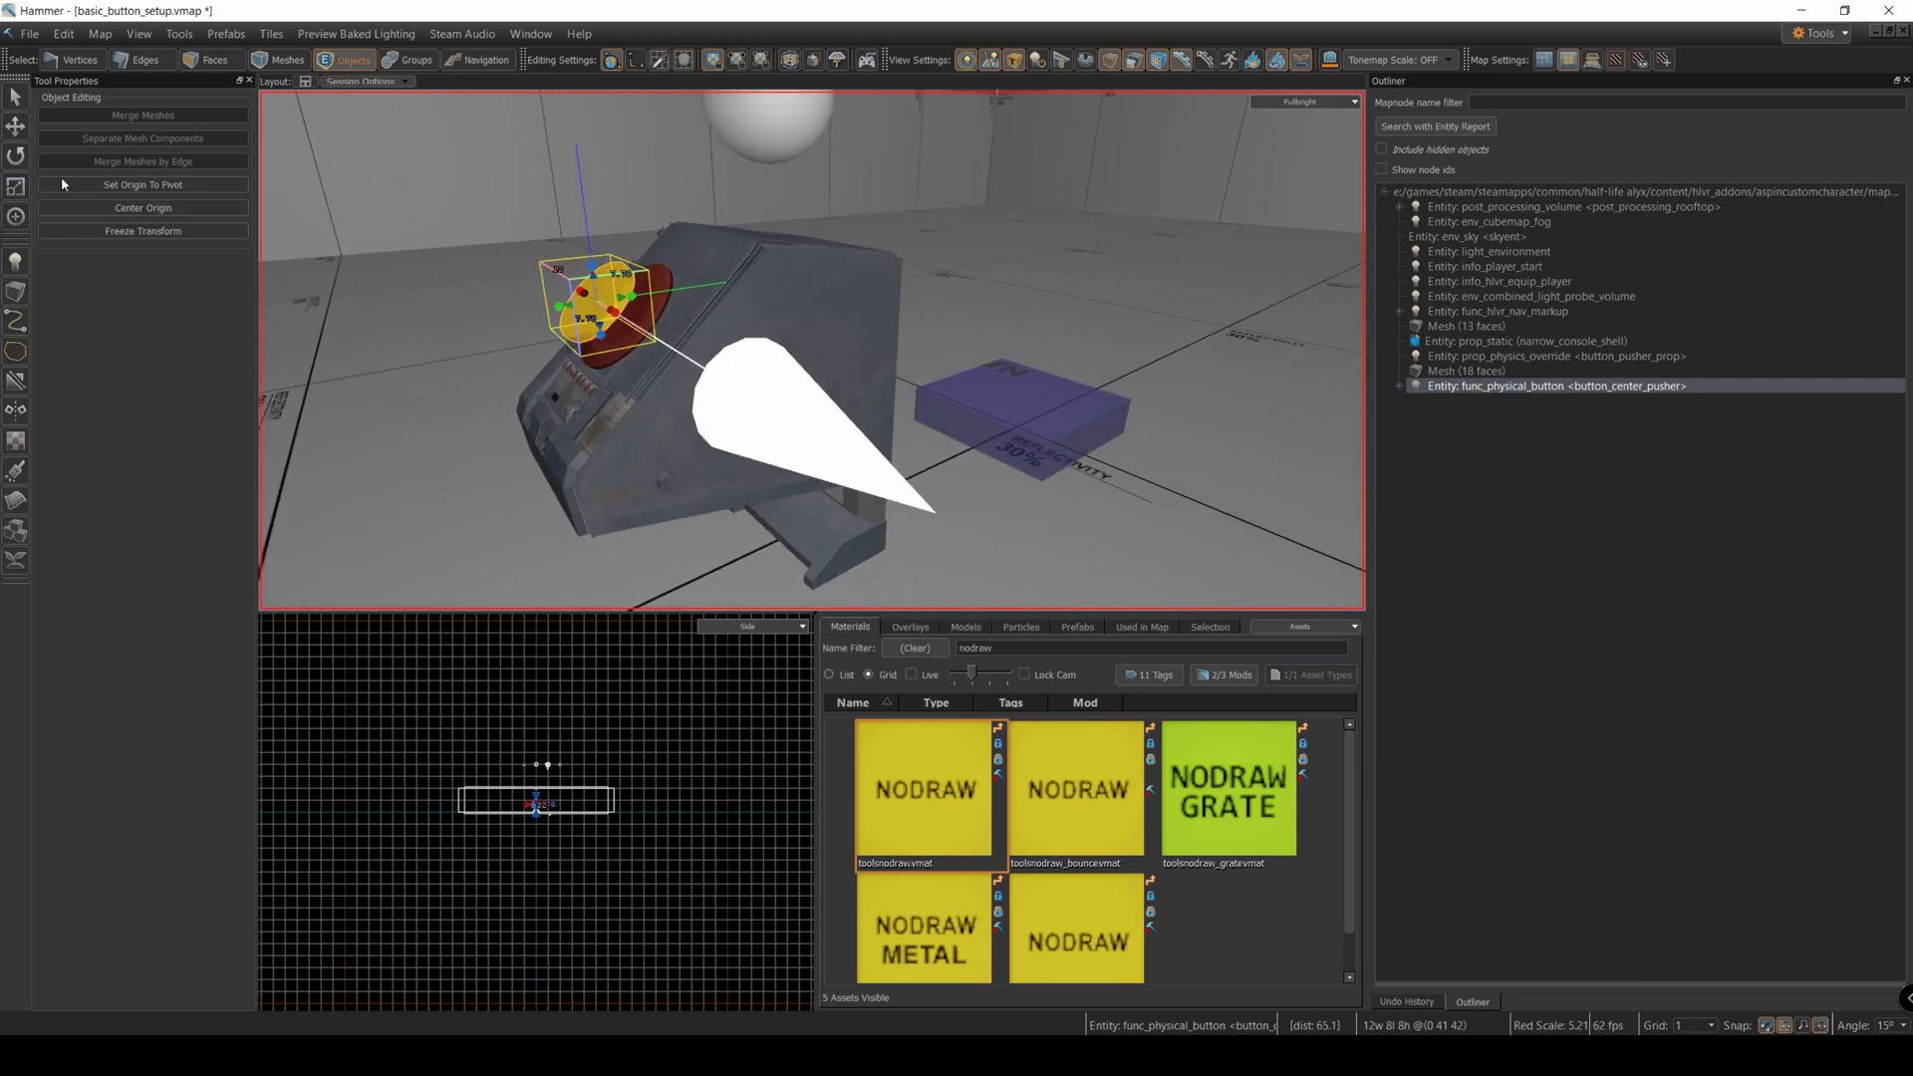
- Rotate the physical button -90 degrees so its arrow points out of the console's front, and adjust the tilt by -15 degrees
click(15, 155)
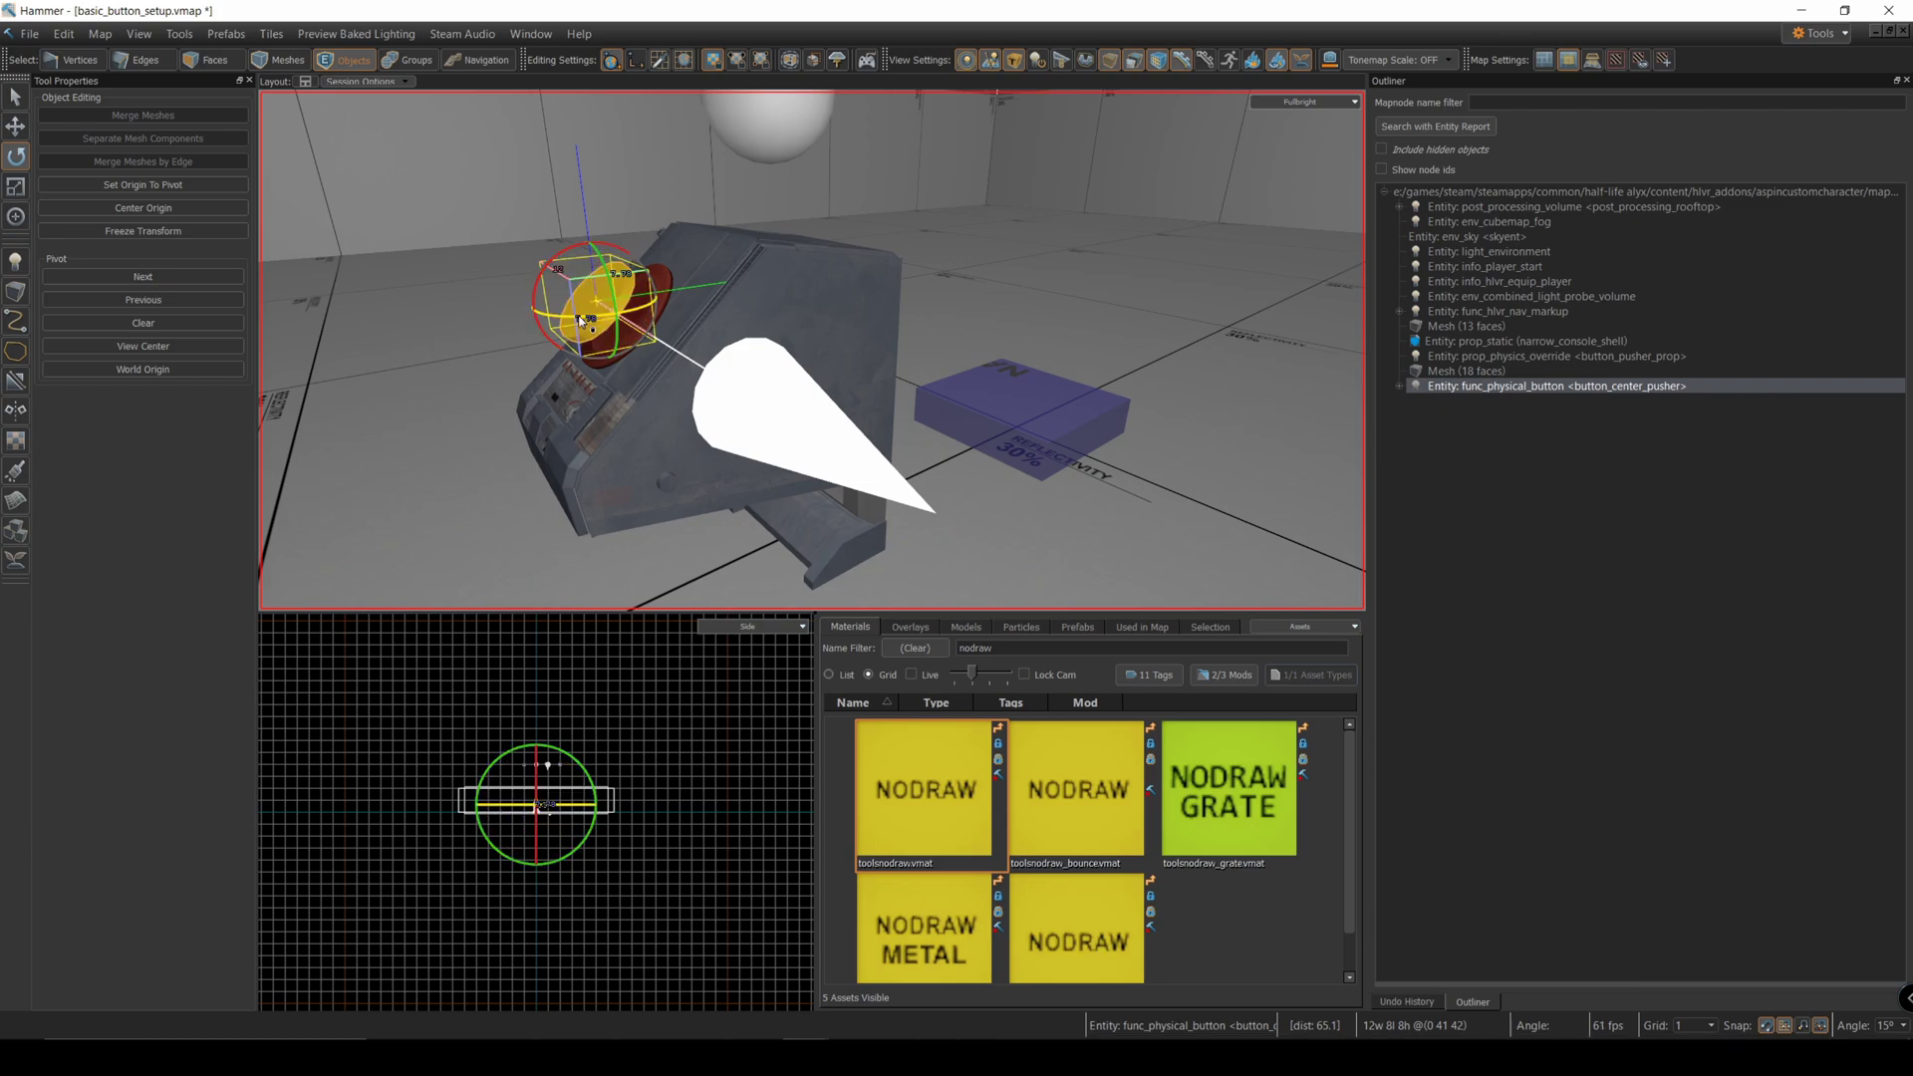
mouse_move(563, 321)
mouse_down()
mouse_move(664, 326)
mouse_move(558, 311)
mouse_up()
click(623, 321)
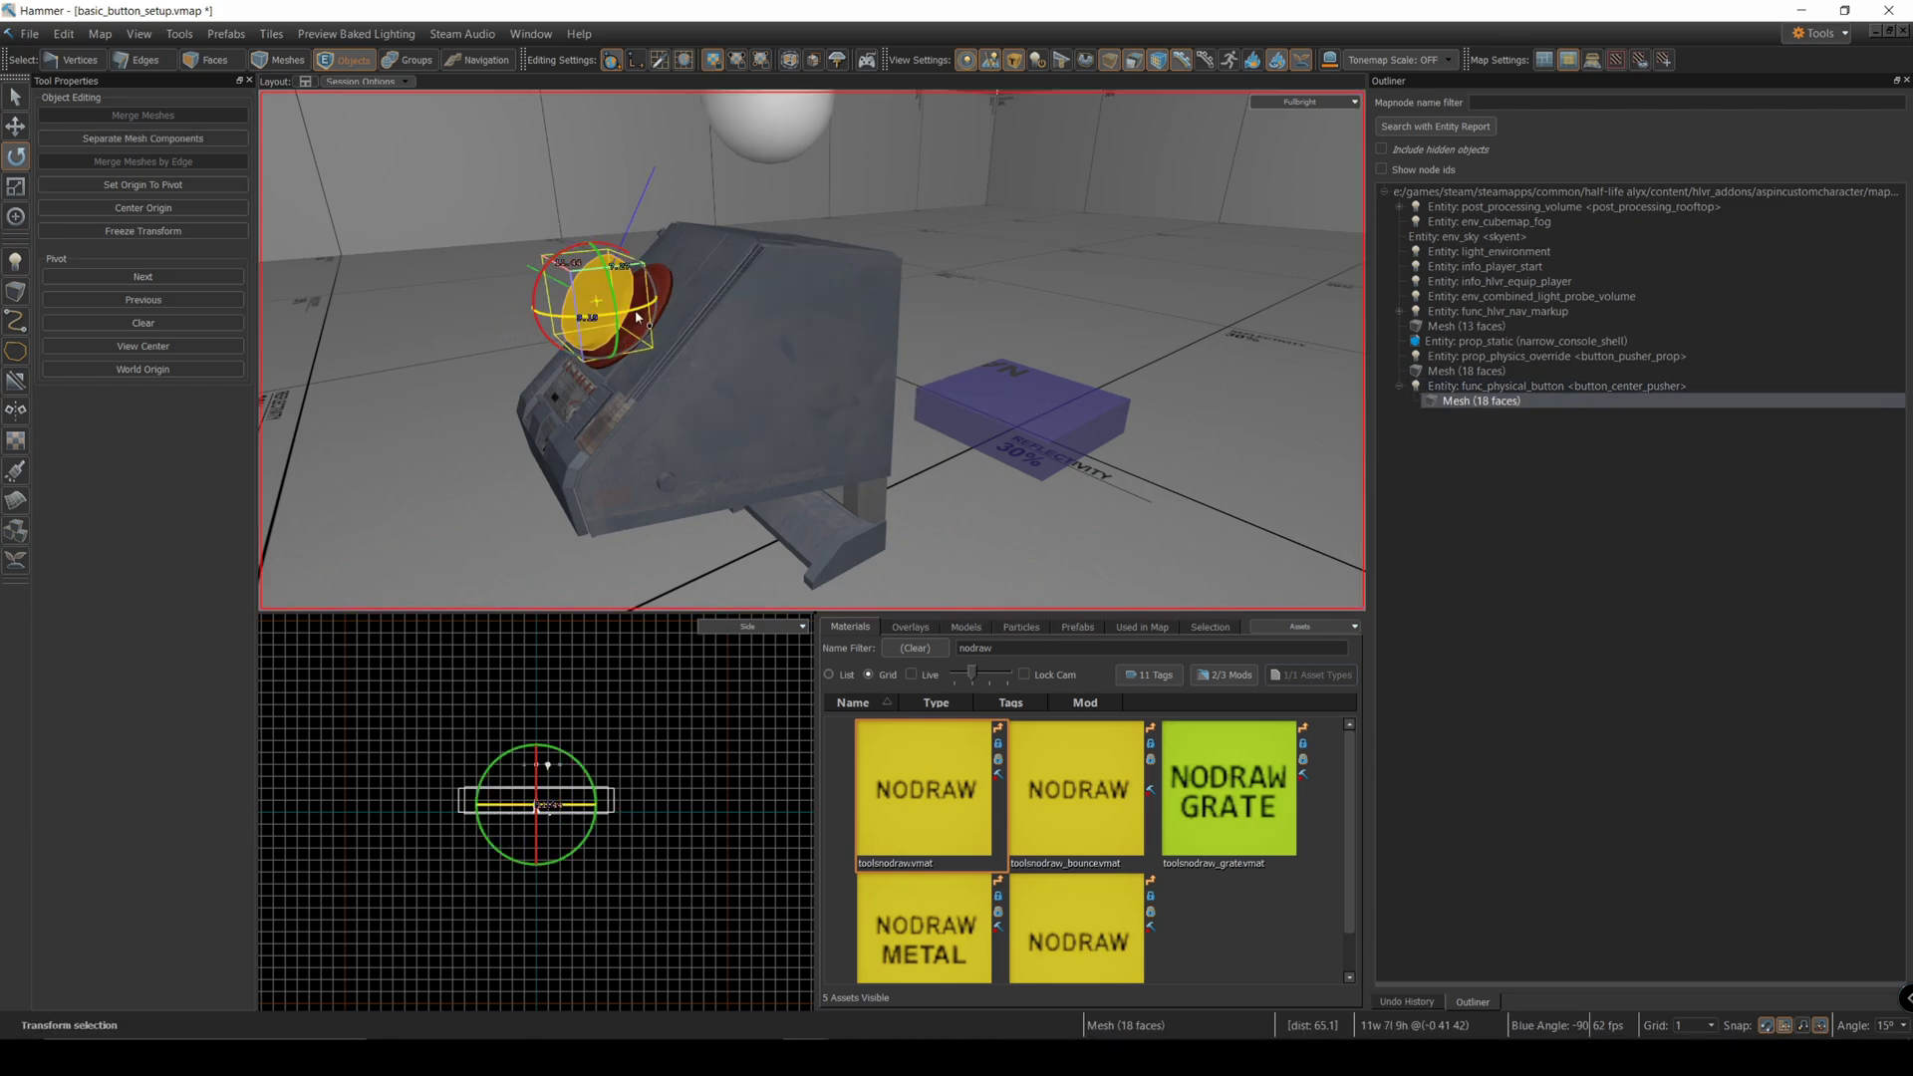
drag(588, 246, 609, 253)
key(Escape)
right_drag(747, 483, 1119, 448)
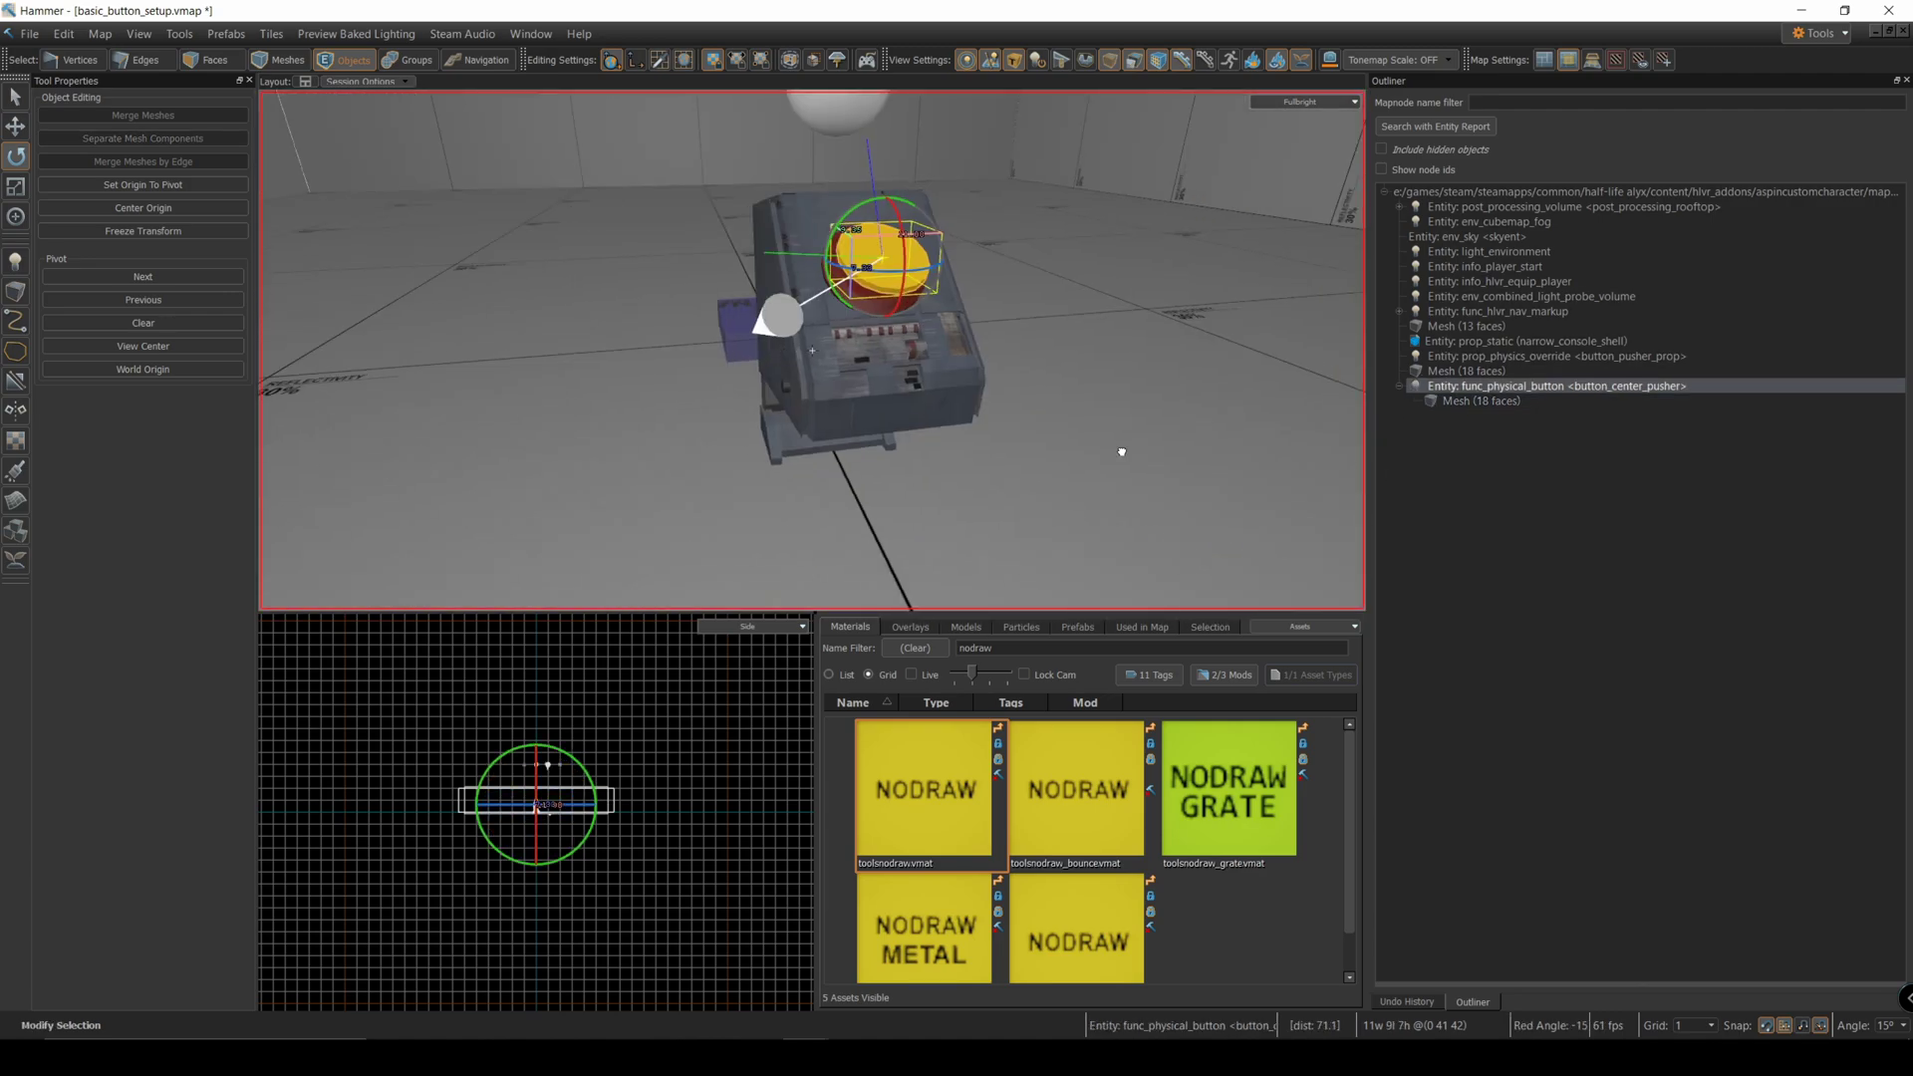
right_click(748, 404)
right_drag(730, 357, 803, 392)
click(803, 393)
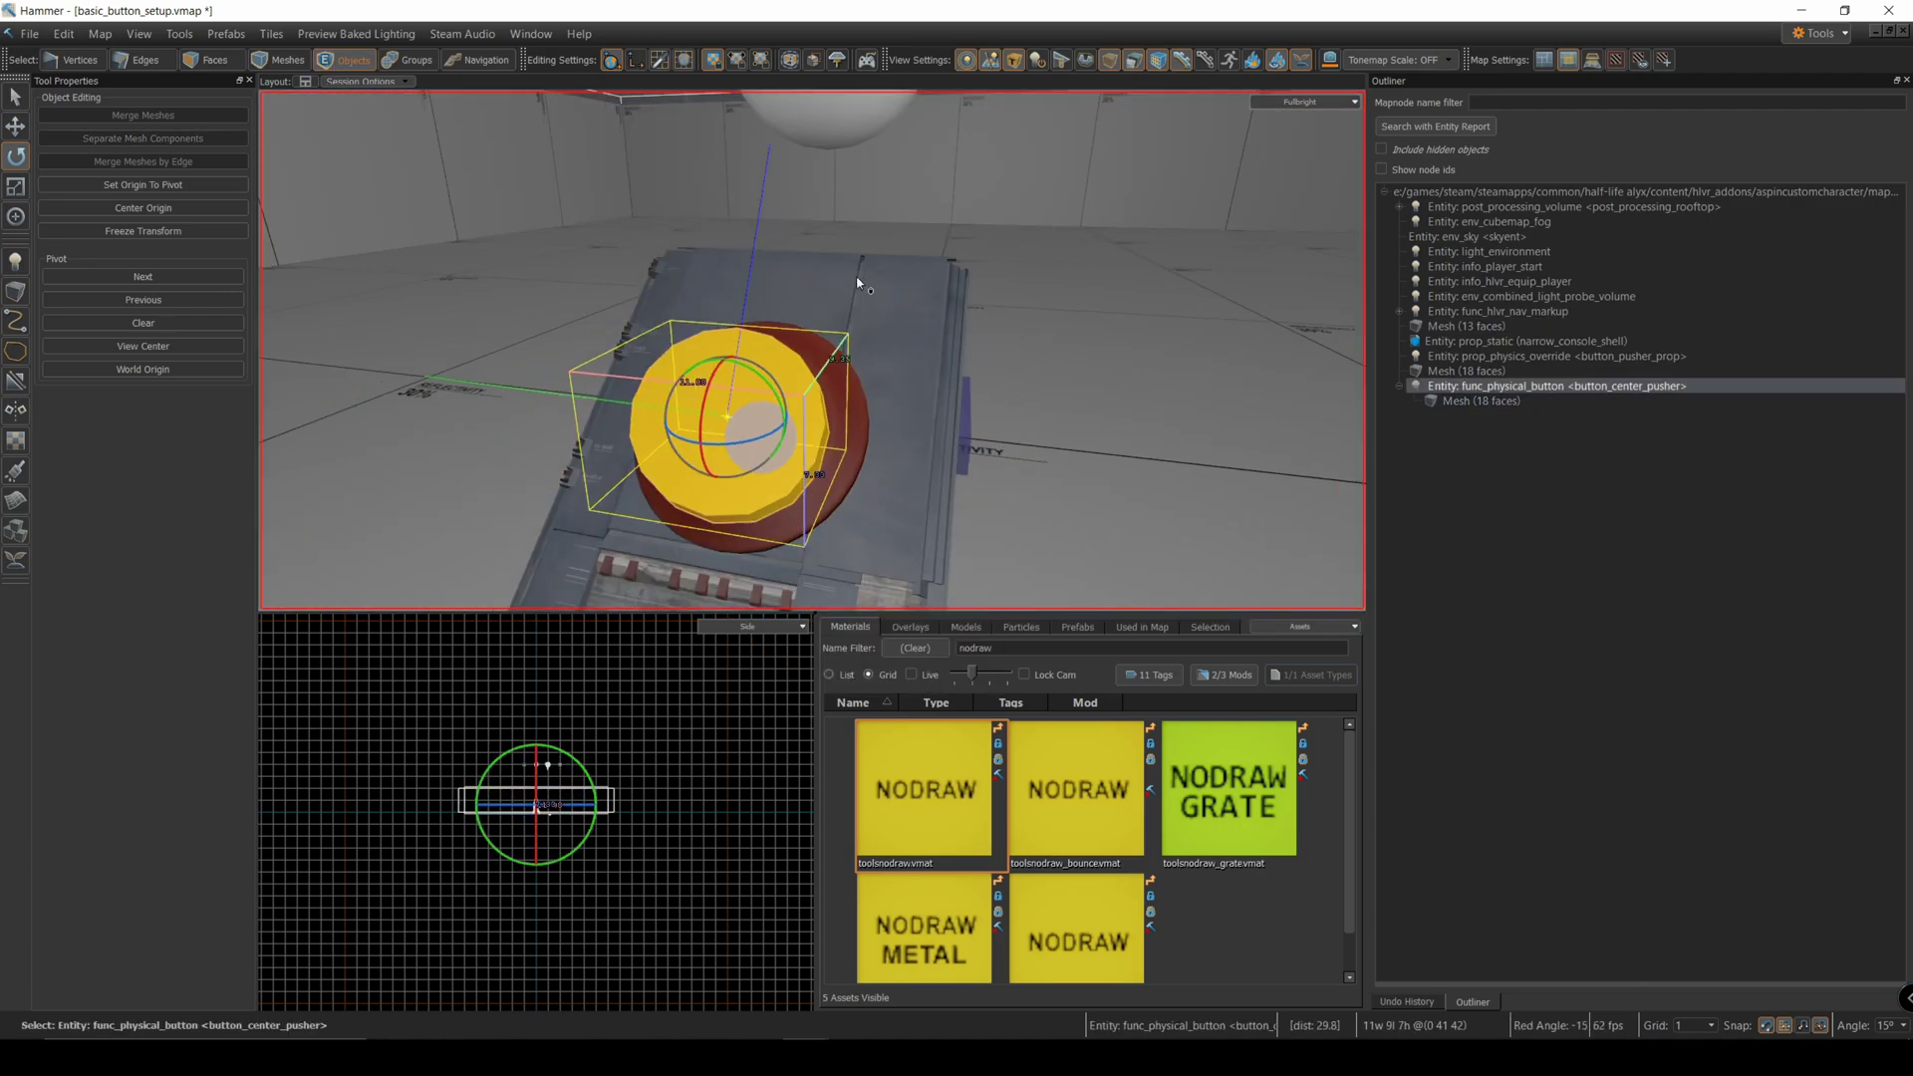
right_drag(803, 393, 1040, 422)
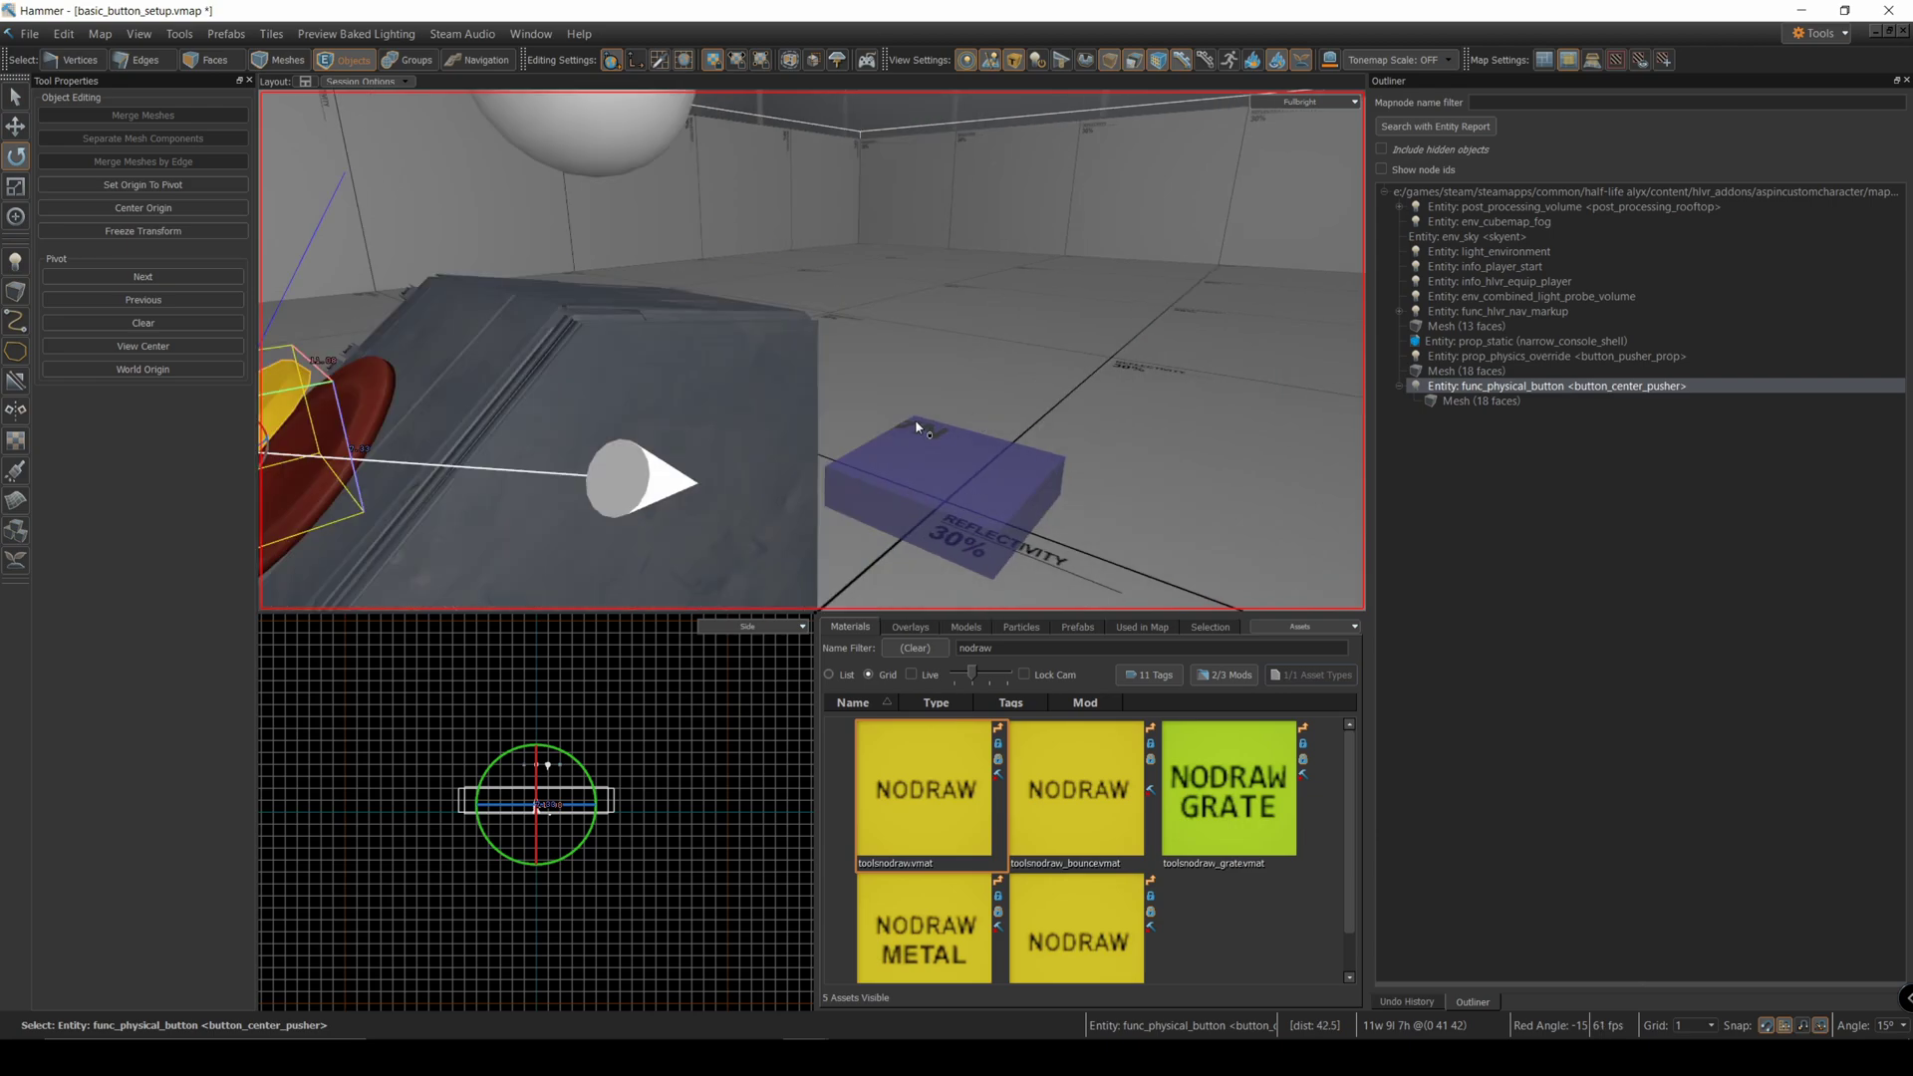
right_drag(915, 427, 698, 399)
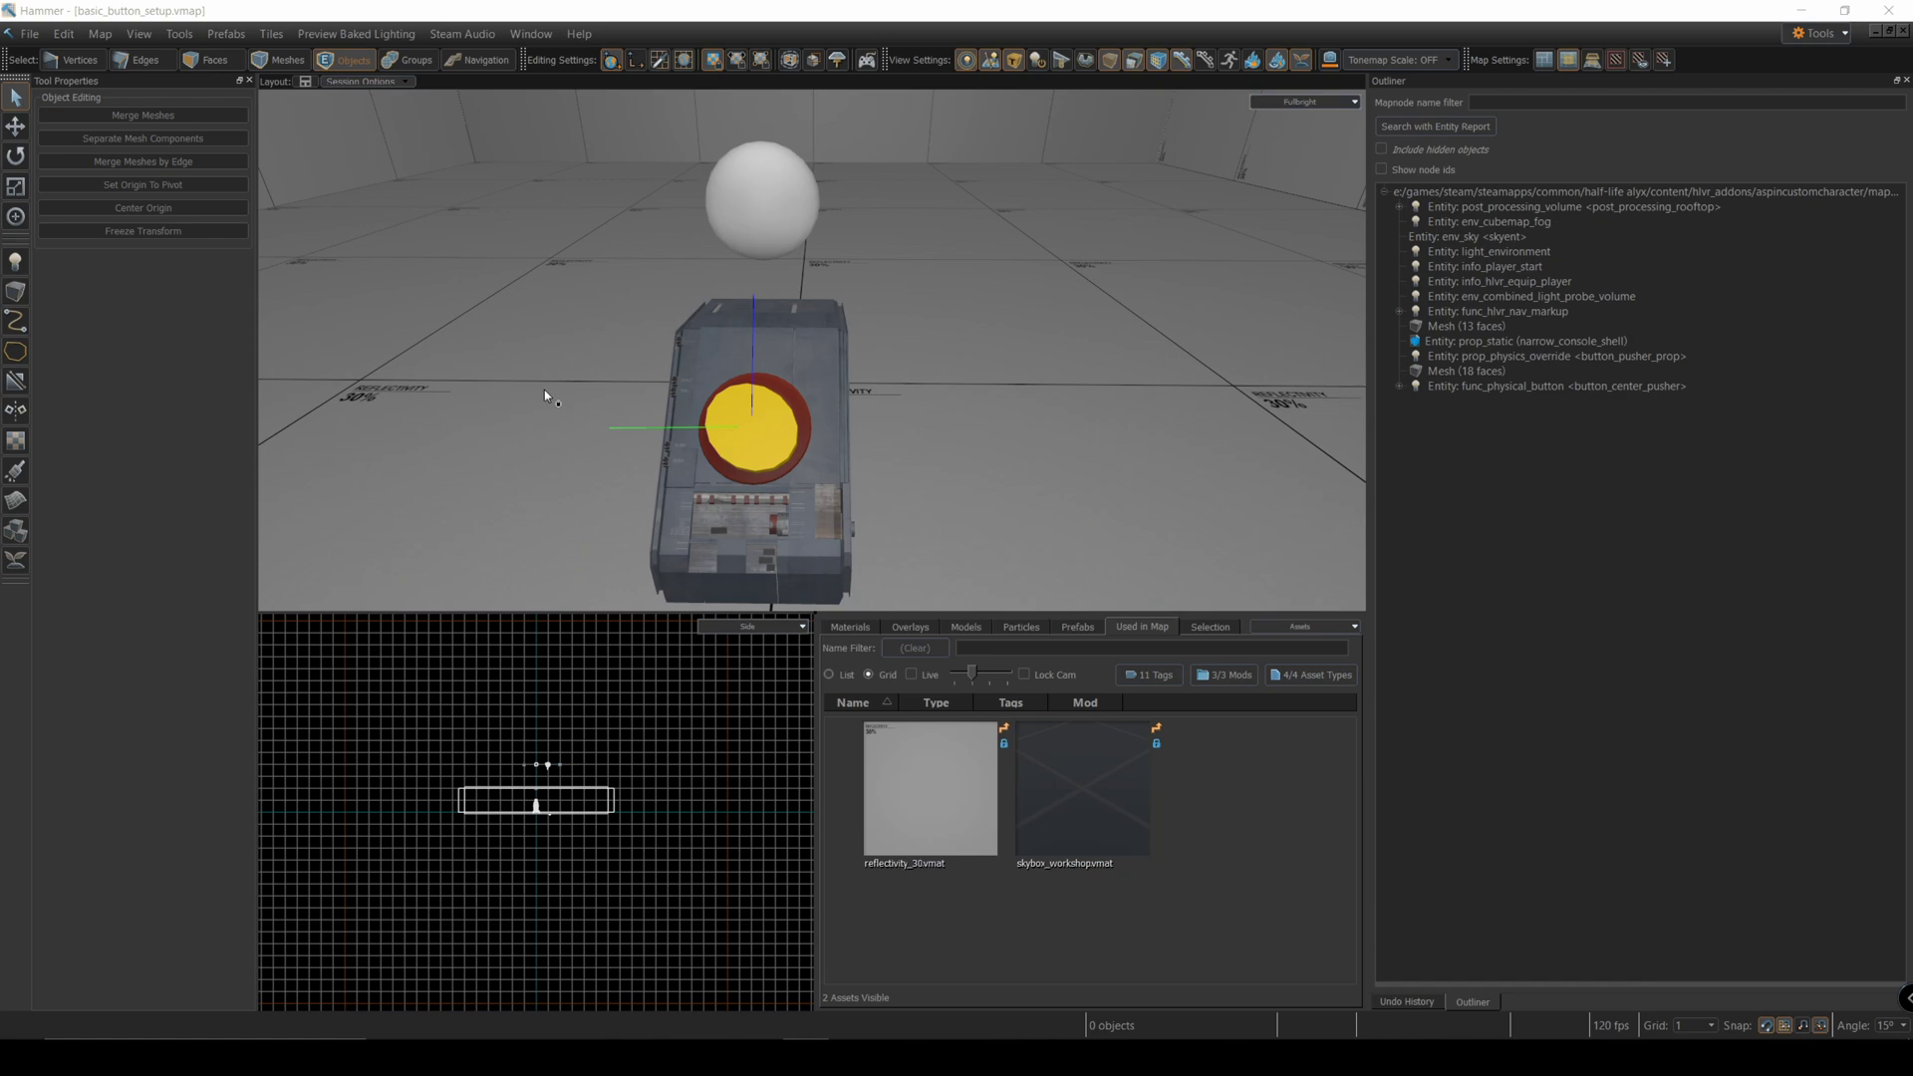
- Place an npc_combine_s entity on the floor behind the console
click(15, 262)
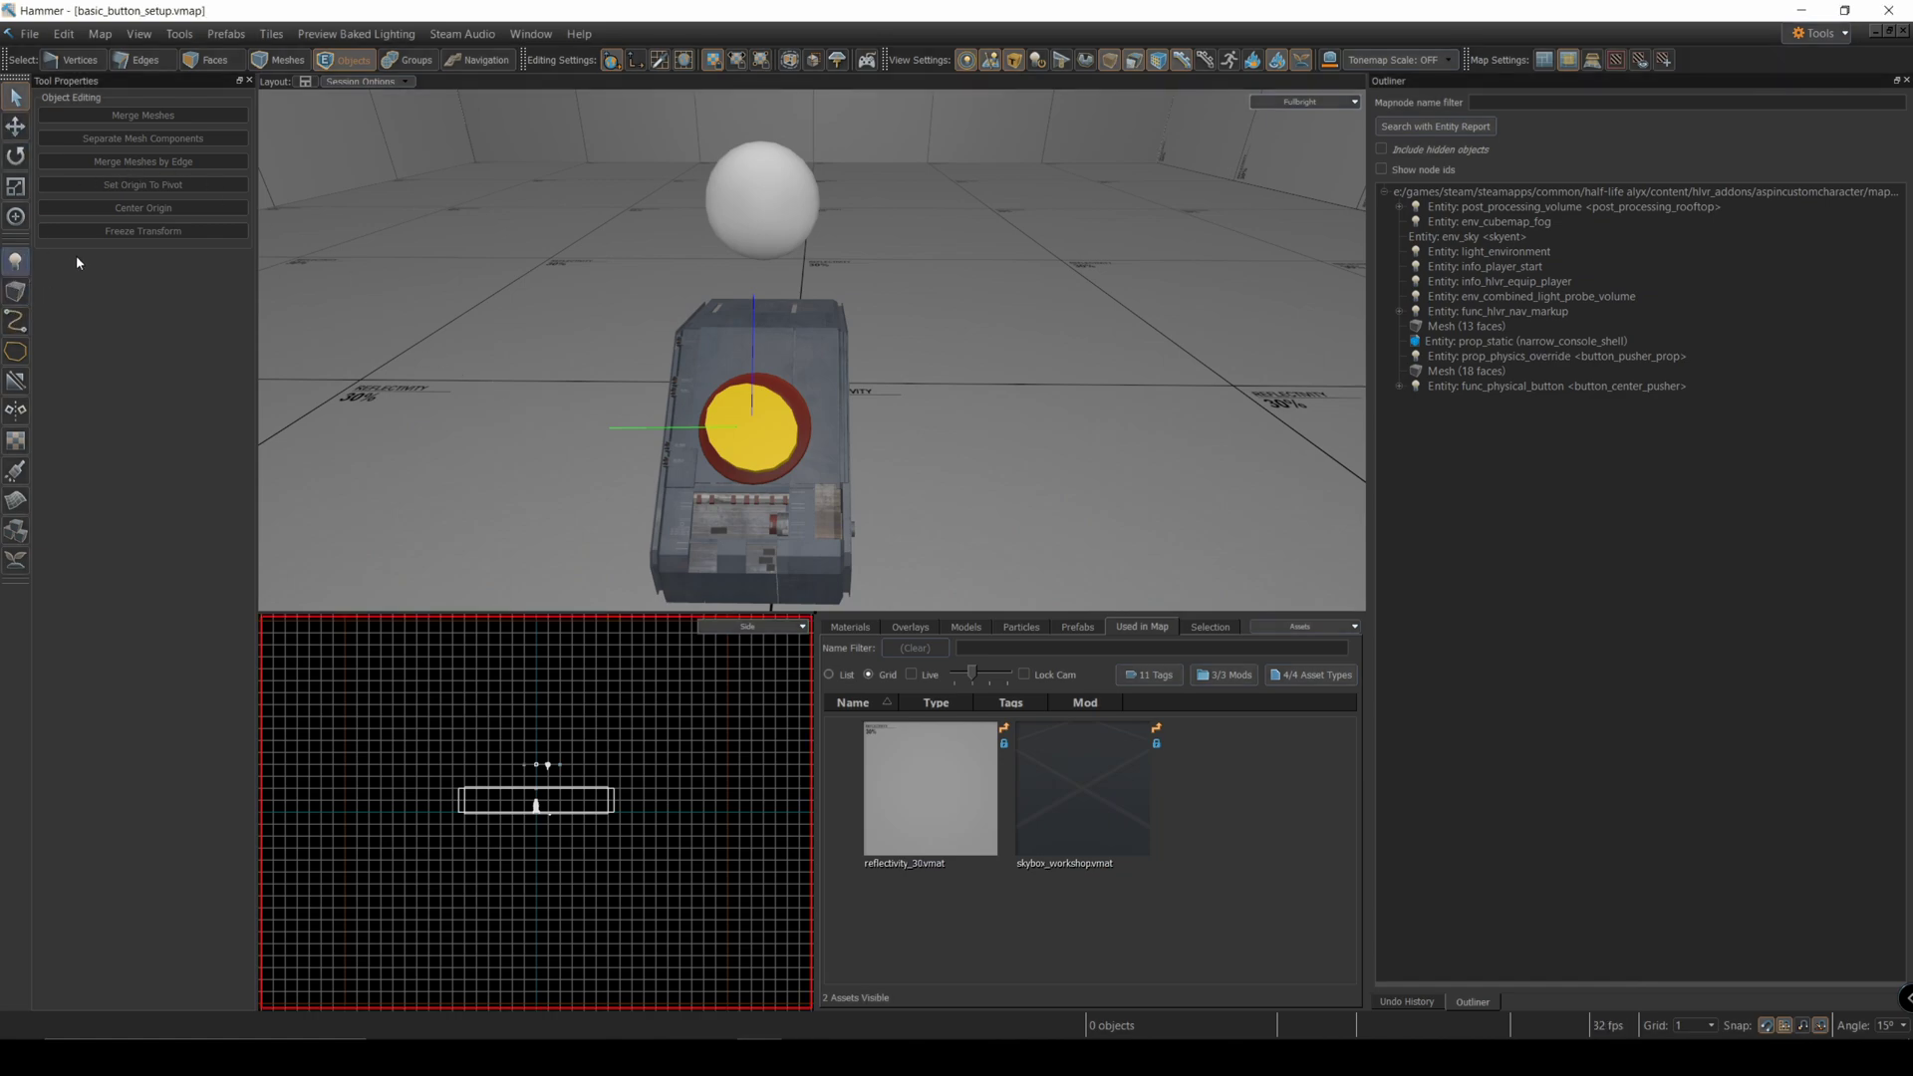
click(160, 124)
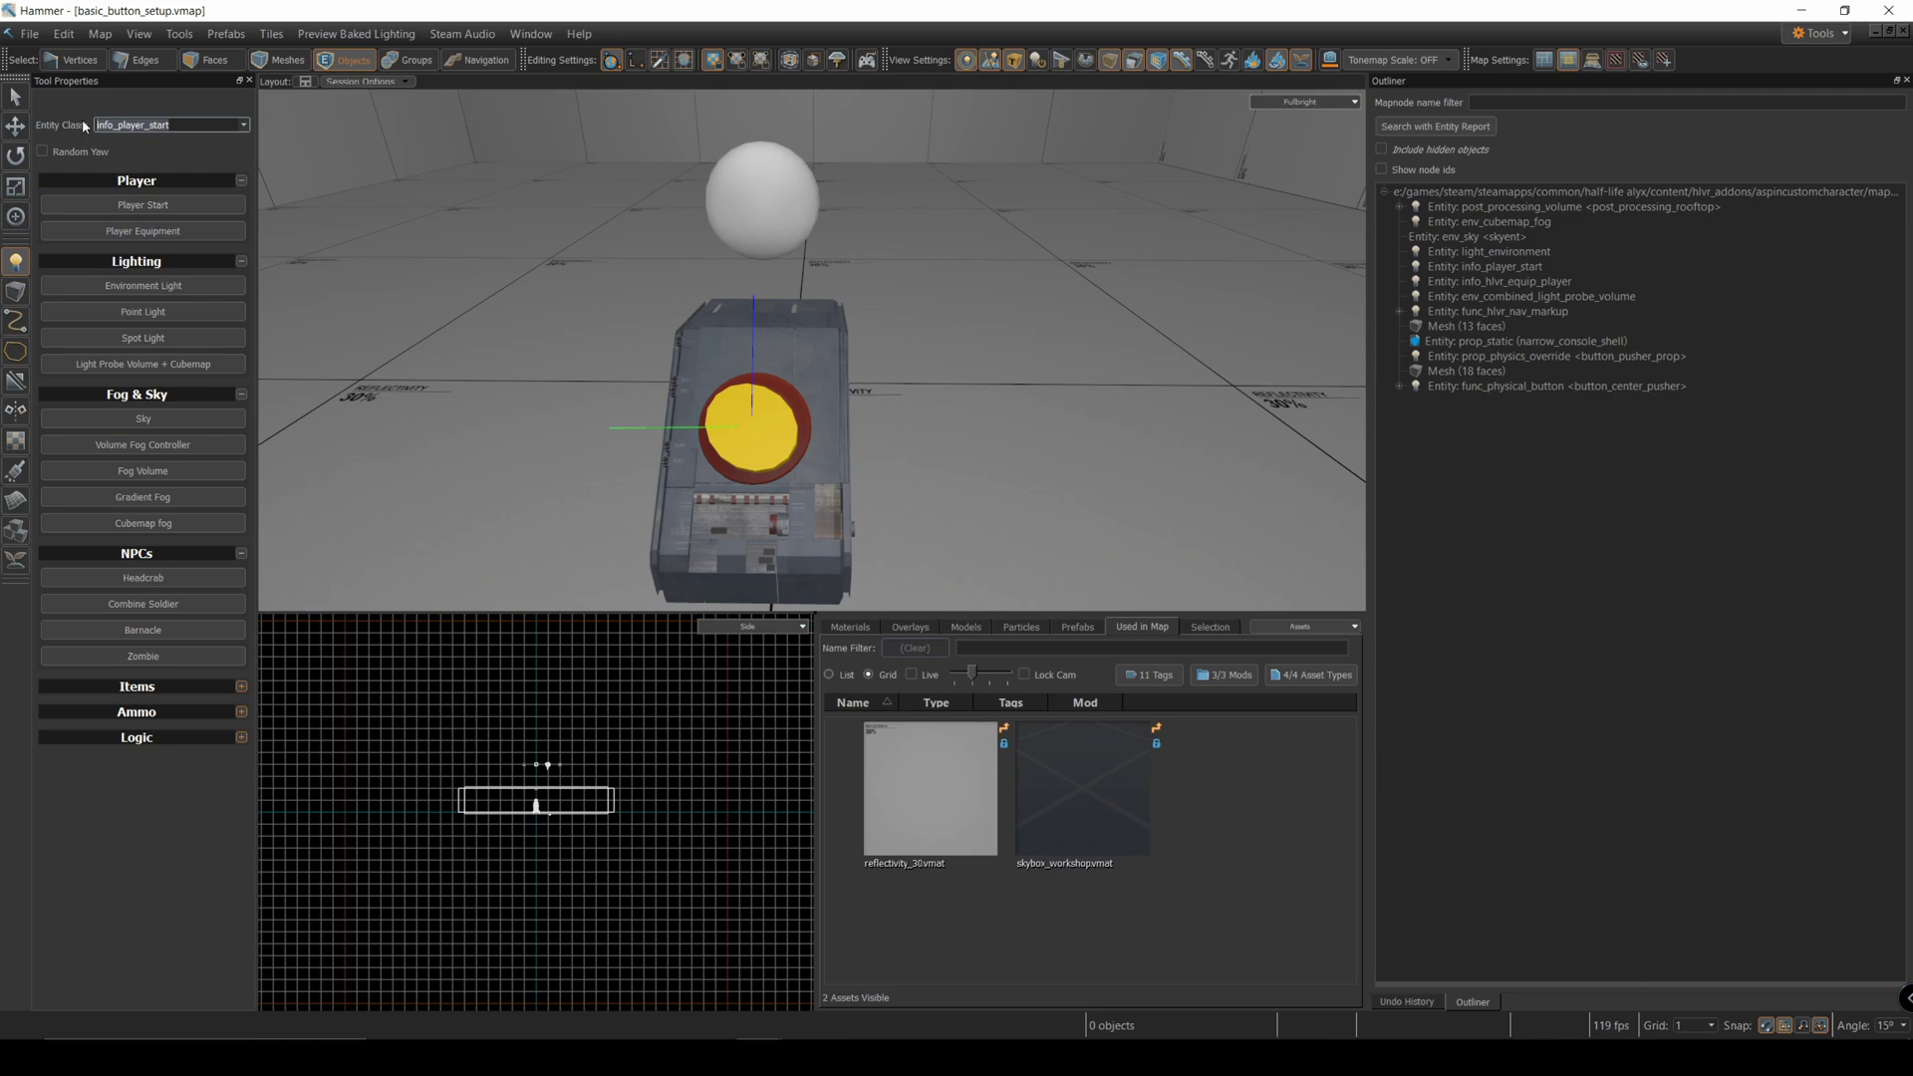
text(npc_com)
click(134, 186)
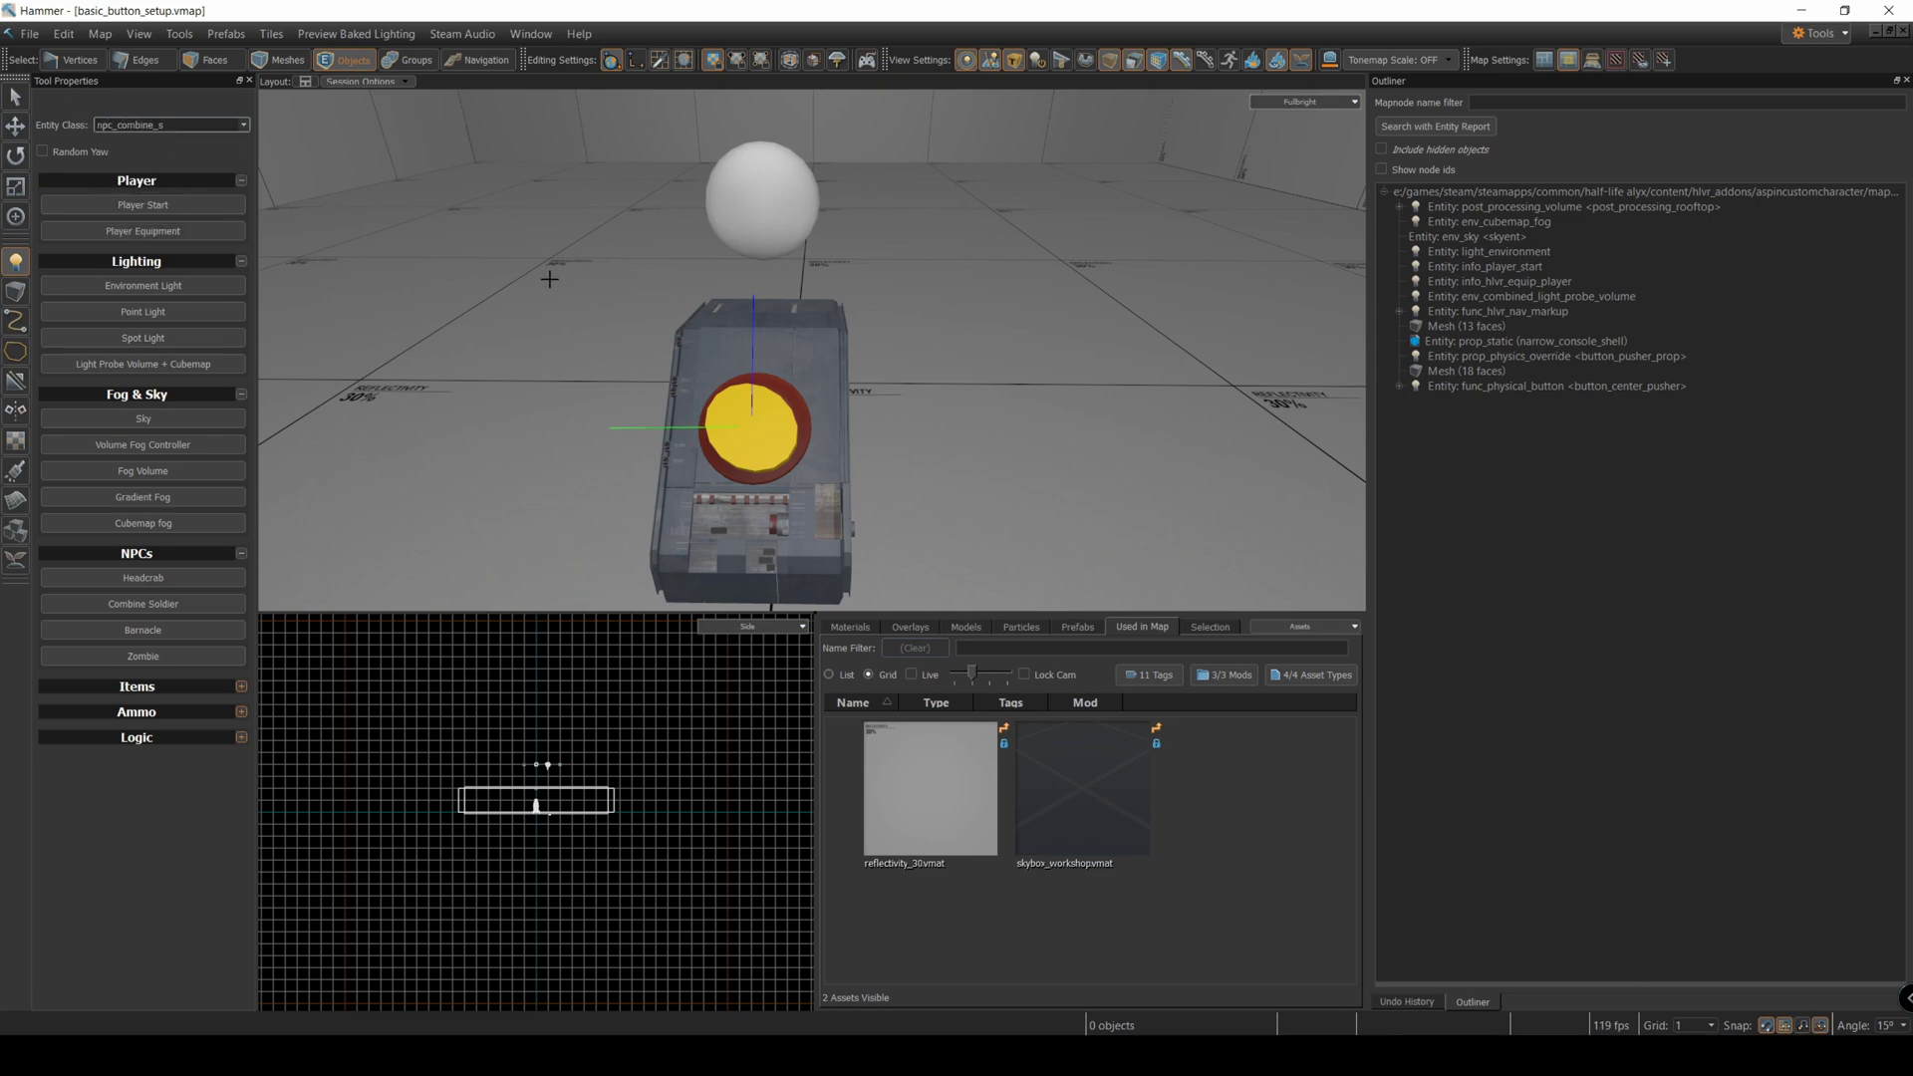
click(548, 277)
- Move the combine soldier to a free spot beside the console and rotate it -45 degrees about the vertical axis
click(15, 126)
drag(562, 271, 439, 365)
key(r)
right_drag(439, 365, 274, 243)
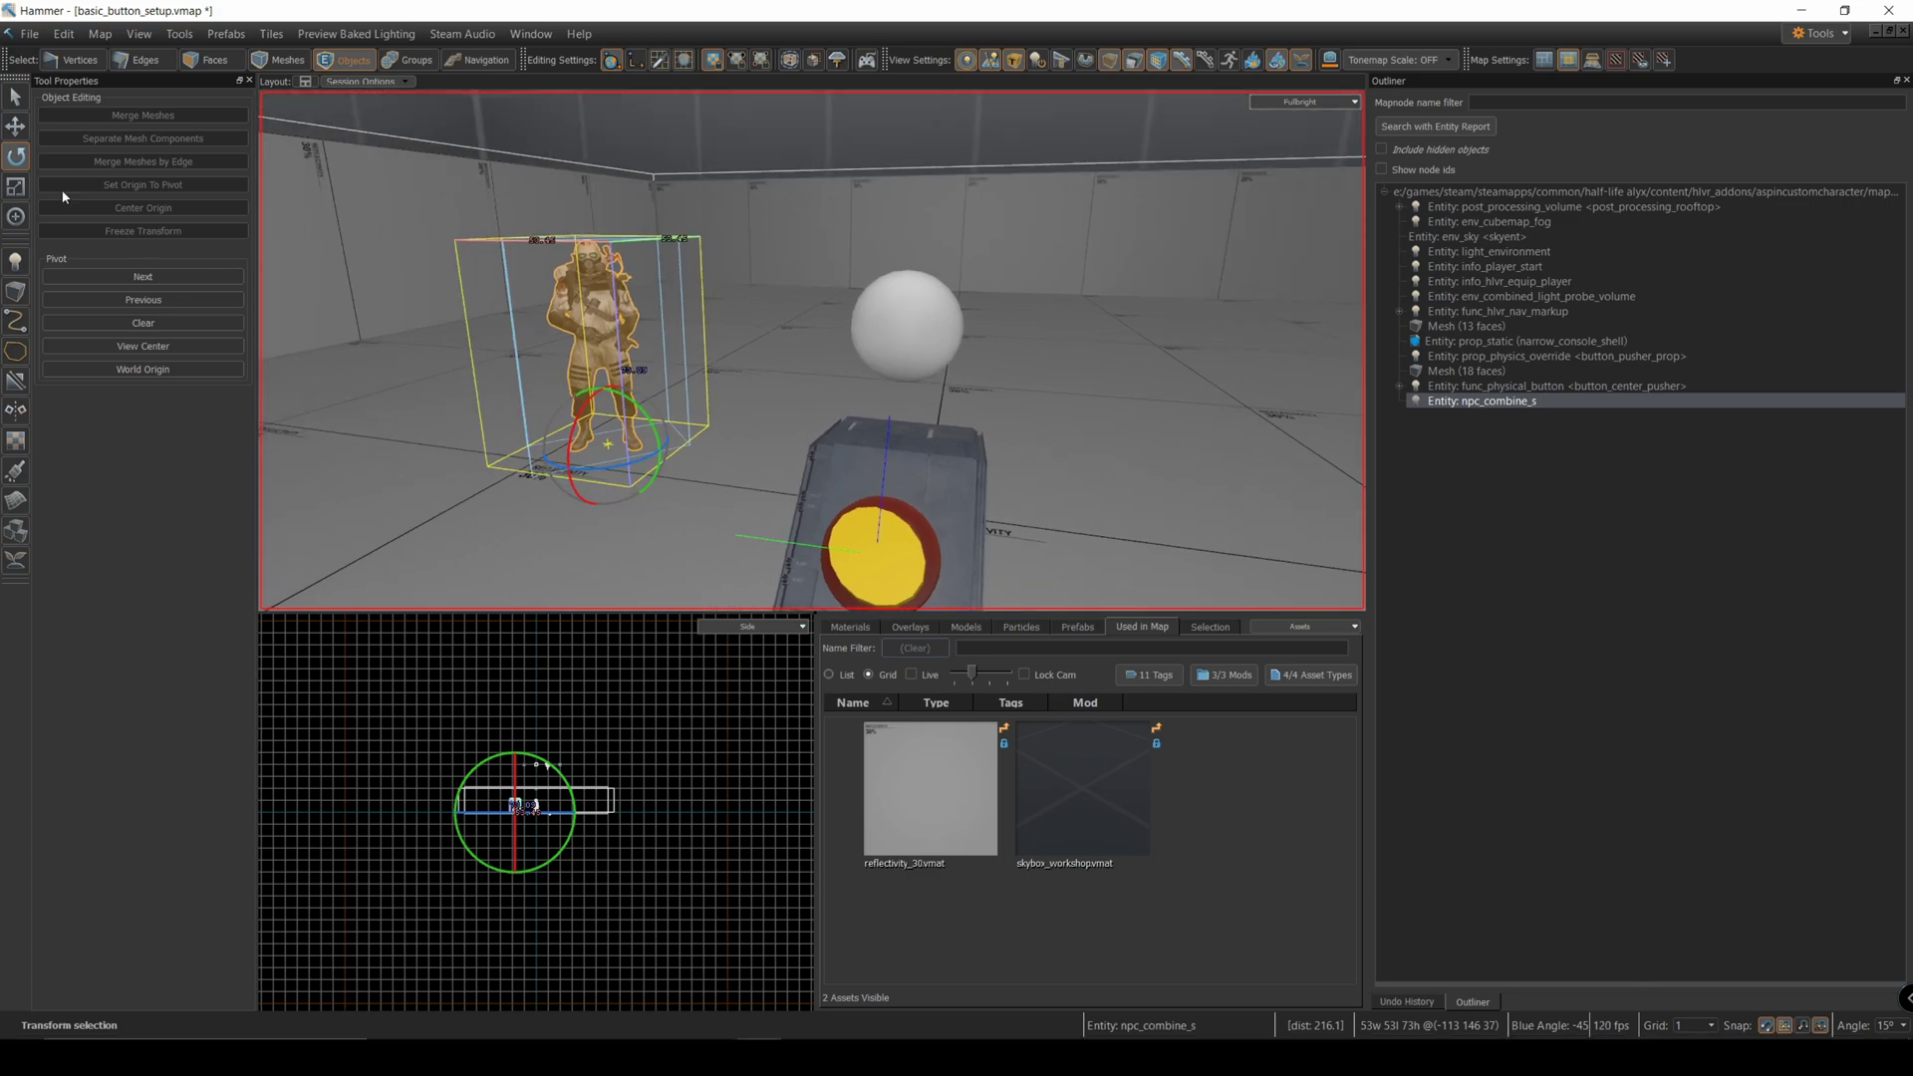
- Name the npc_combine_s entity barney in its object properties and close them
key(q)
double_click(624, 347)
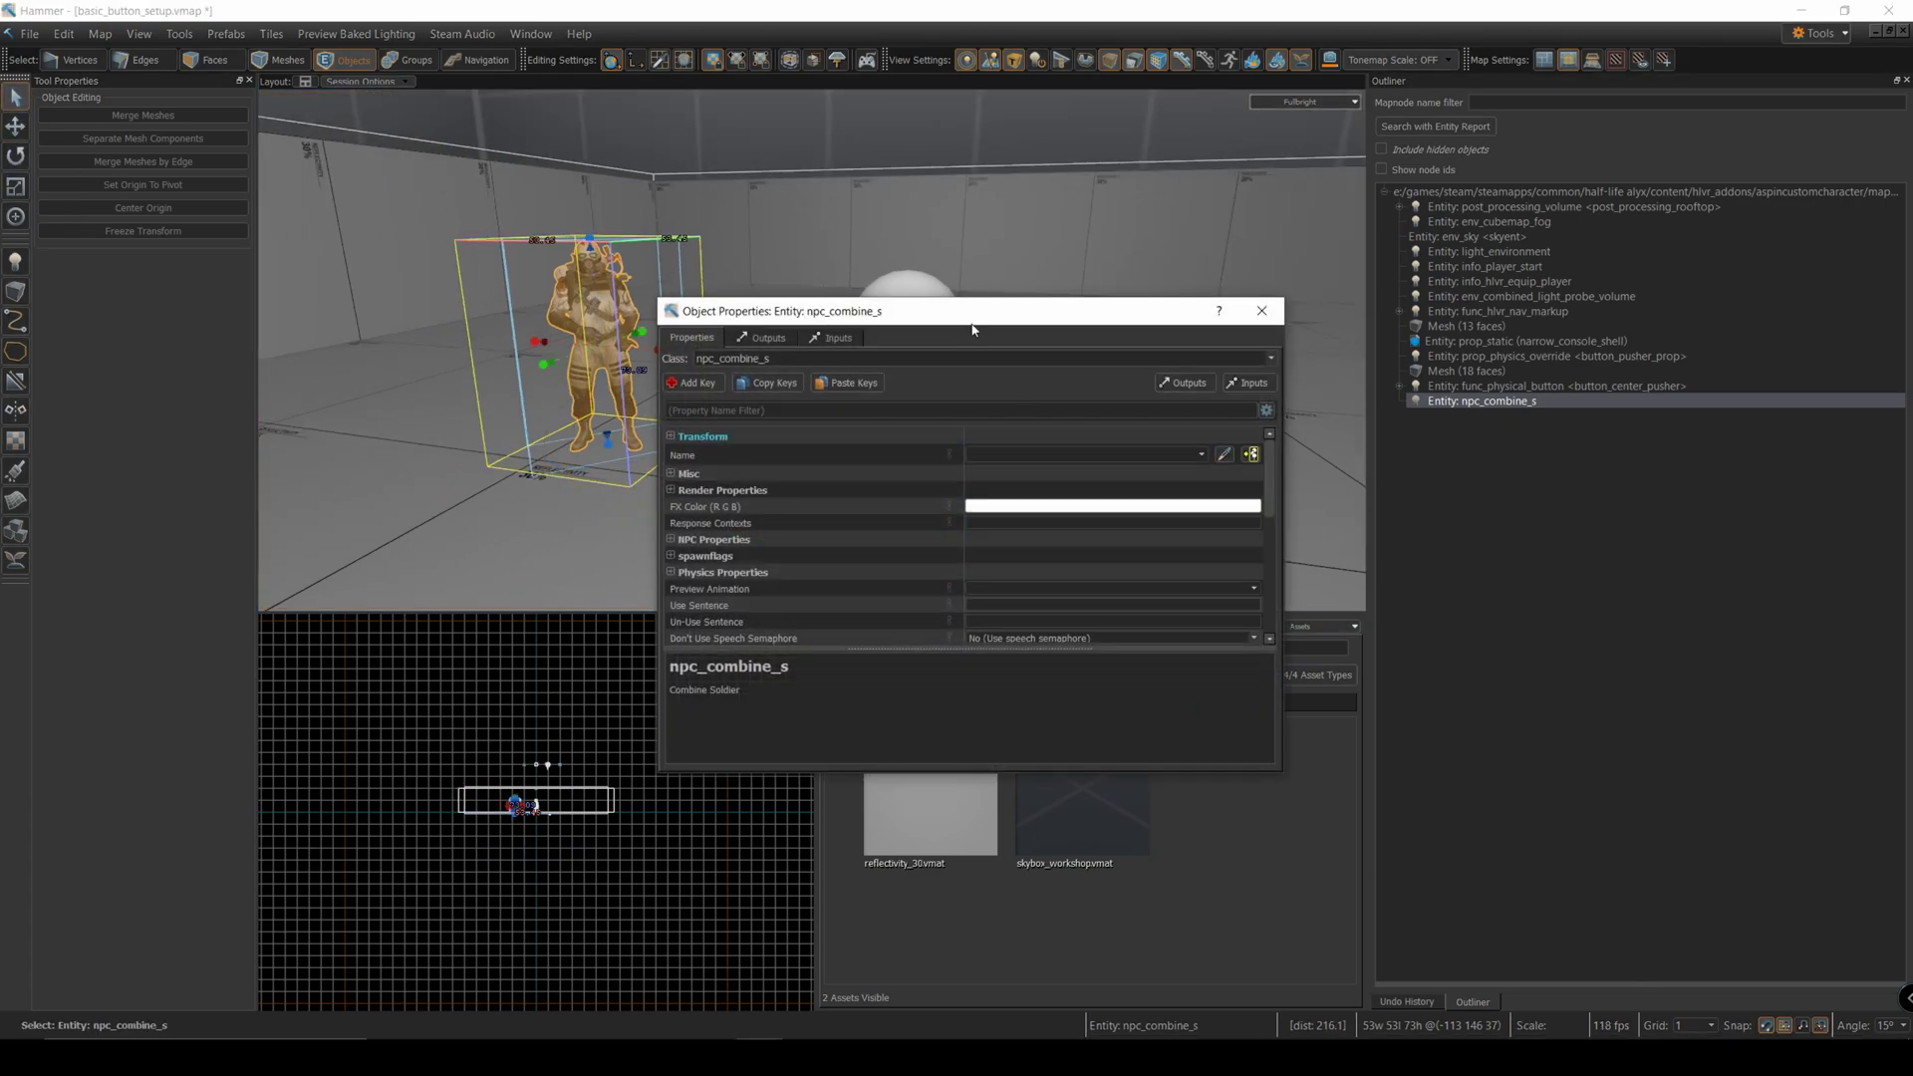
drag(973, 320, 781, 266)
click(824, 403)
text(barney)
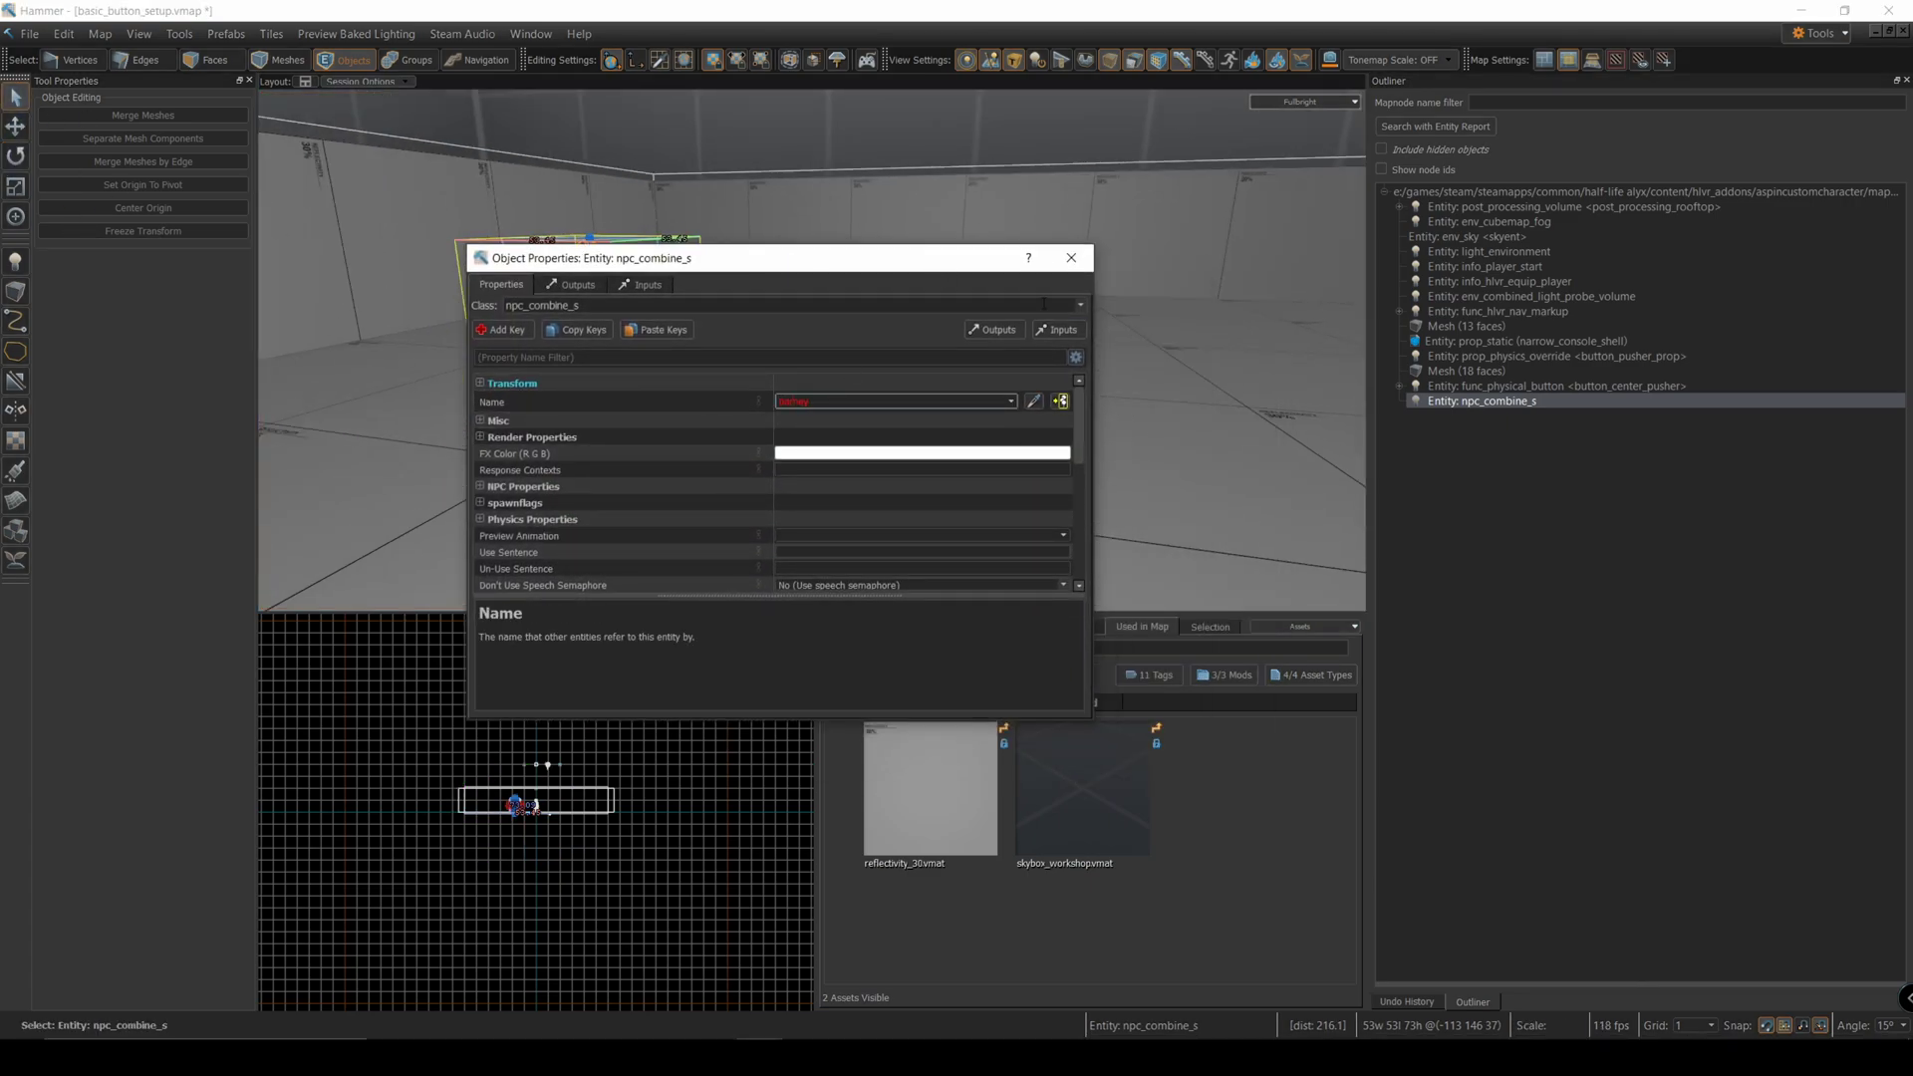
click(1071, 257)
- Place an ai_relationship entity beside the combine soldier and raise it to about the soldier's head height
key(shift+e)
text(ai)
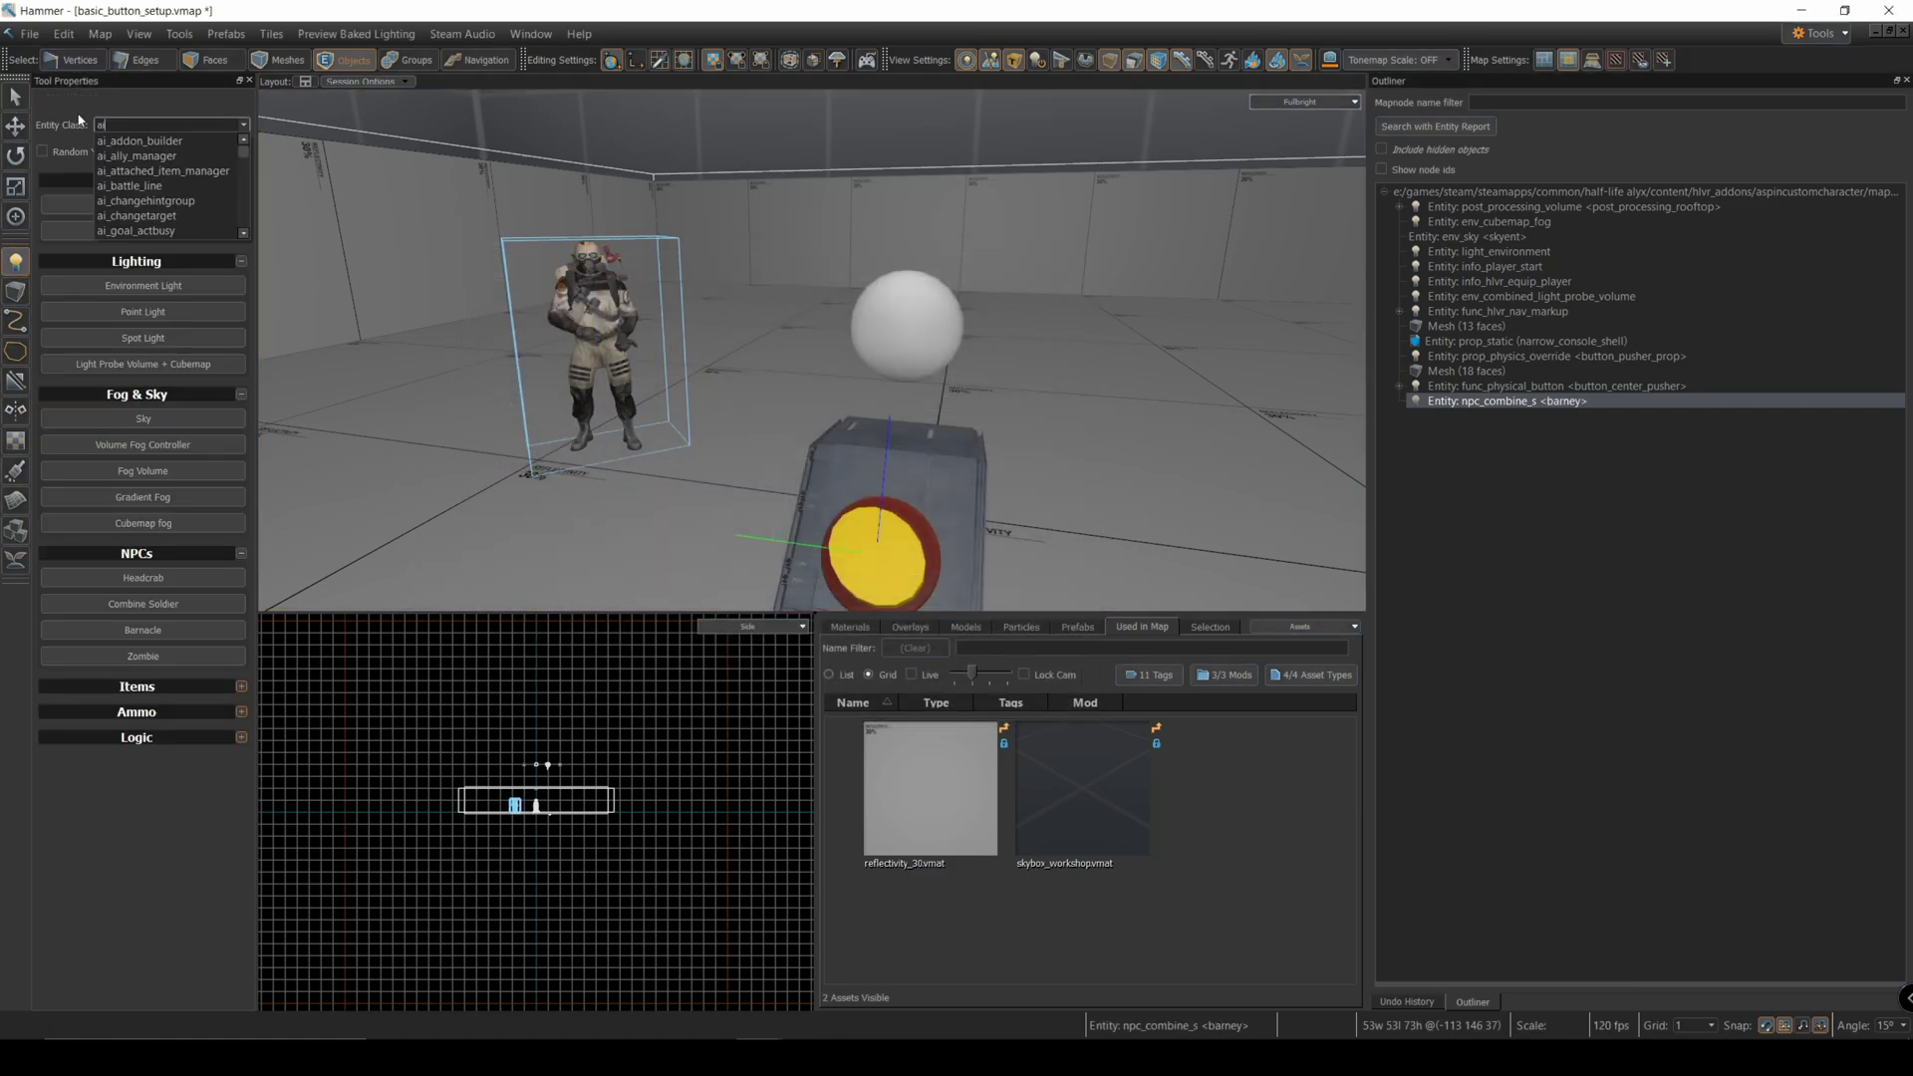
text(_relationship)
click(139, 141)
click(433, 467)
key(t)
drag(428, 439, 396, 235)
- Set the ai_relationship subject to npc_combine_s and target to !player, and enable Reciprocal and Start Active
key(shift+s)
double_click(398, 258)
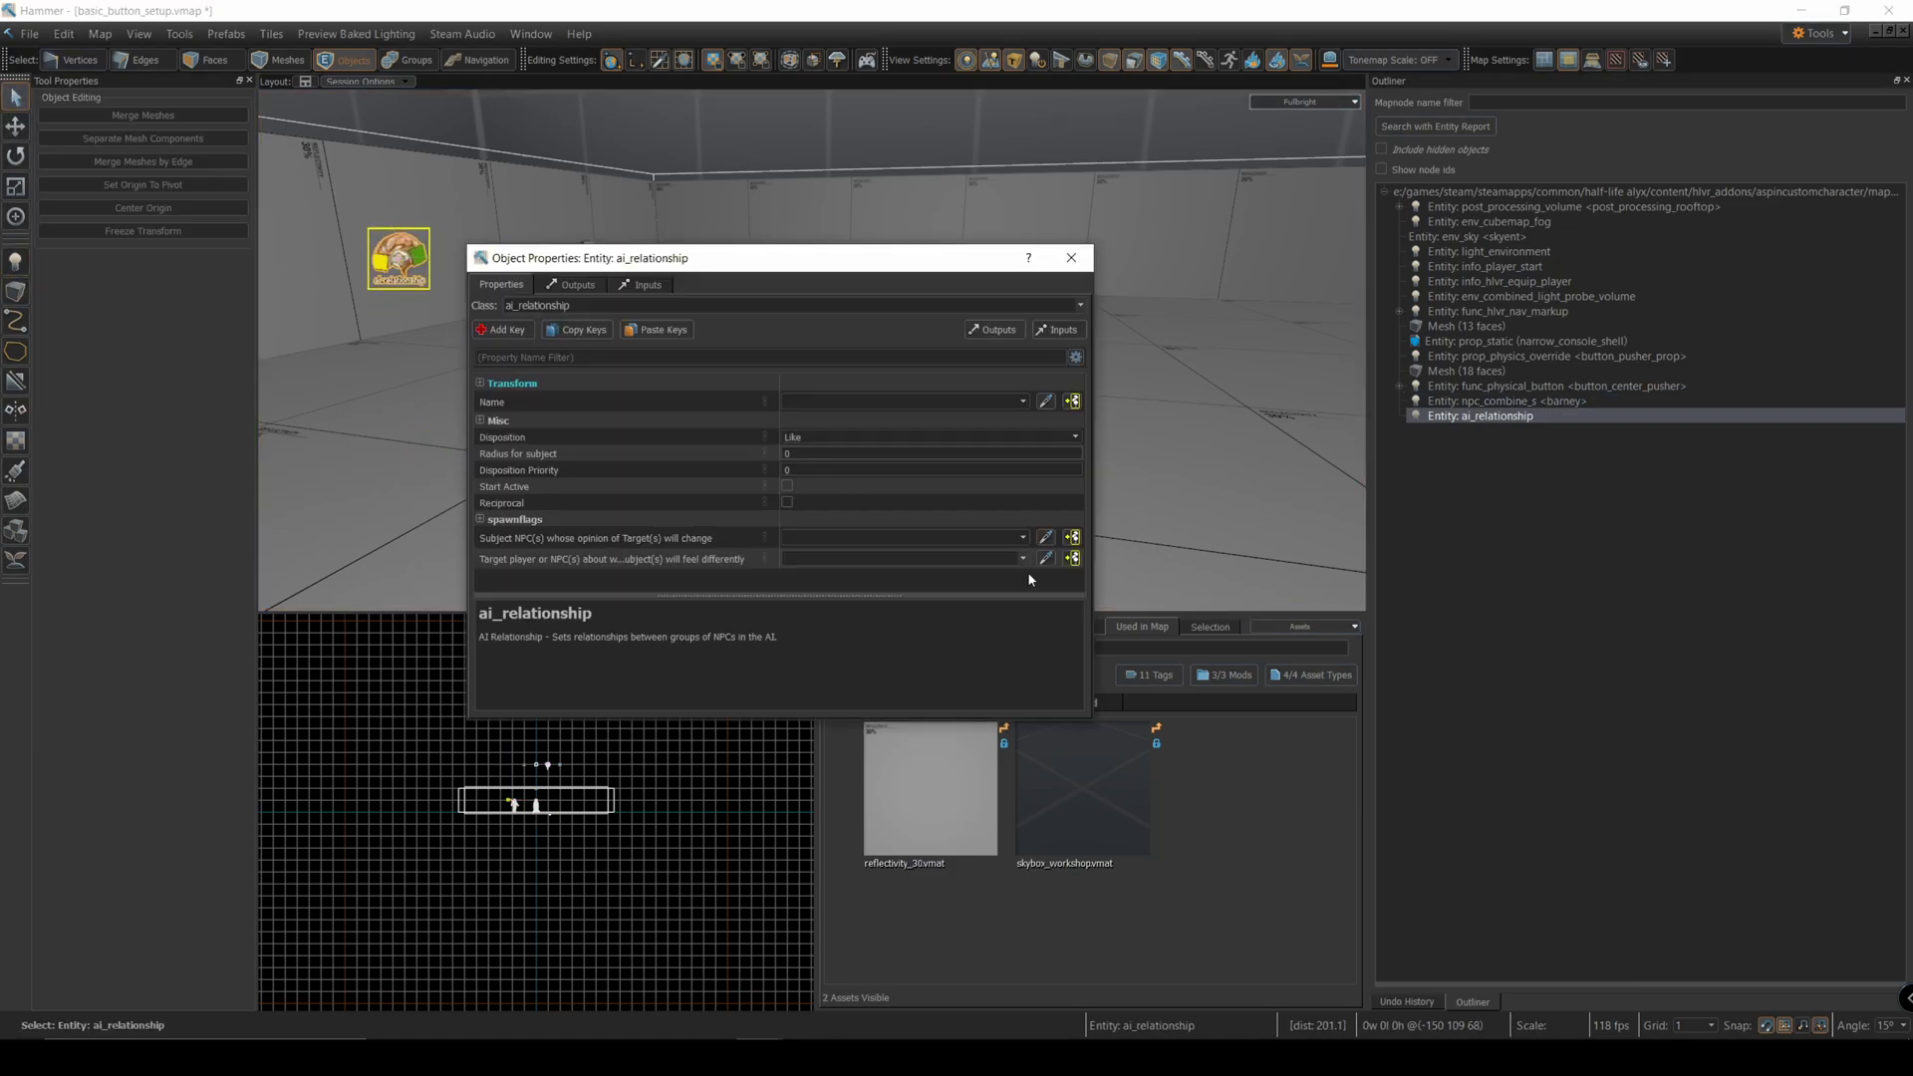
click(878, 537)
text(ba)
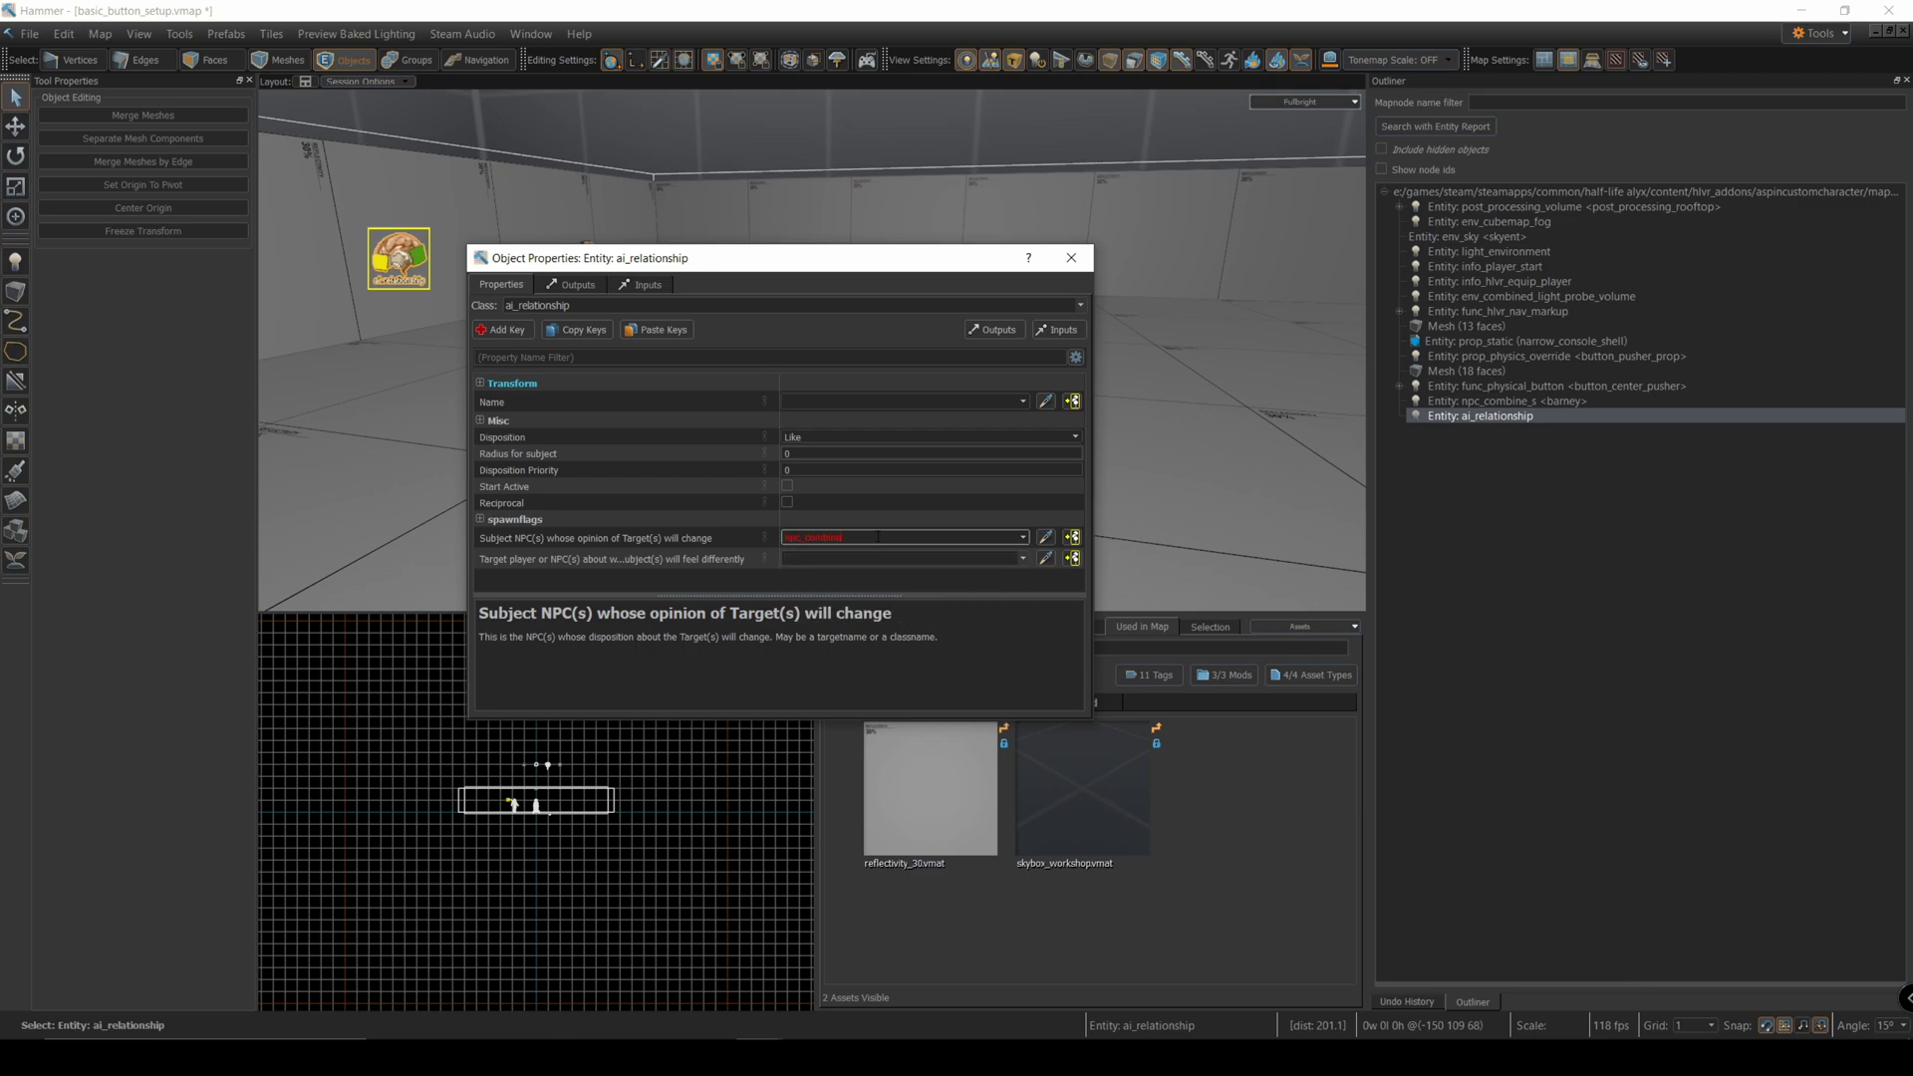
text(_s)
click(875, 558)
text(!player)
click(787, 502)
click(787, 486)
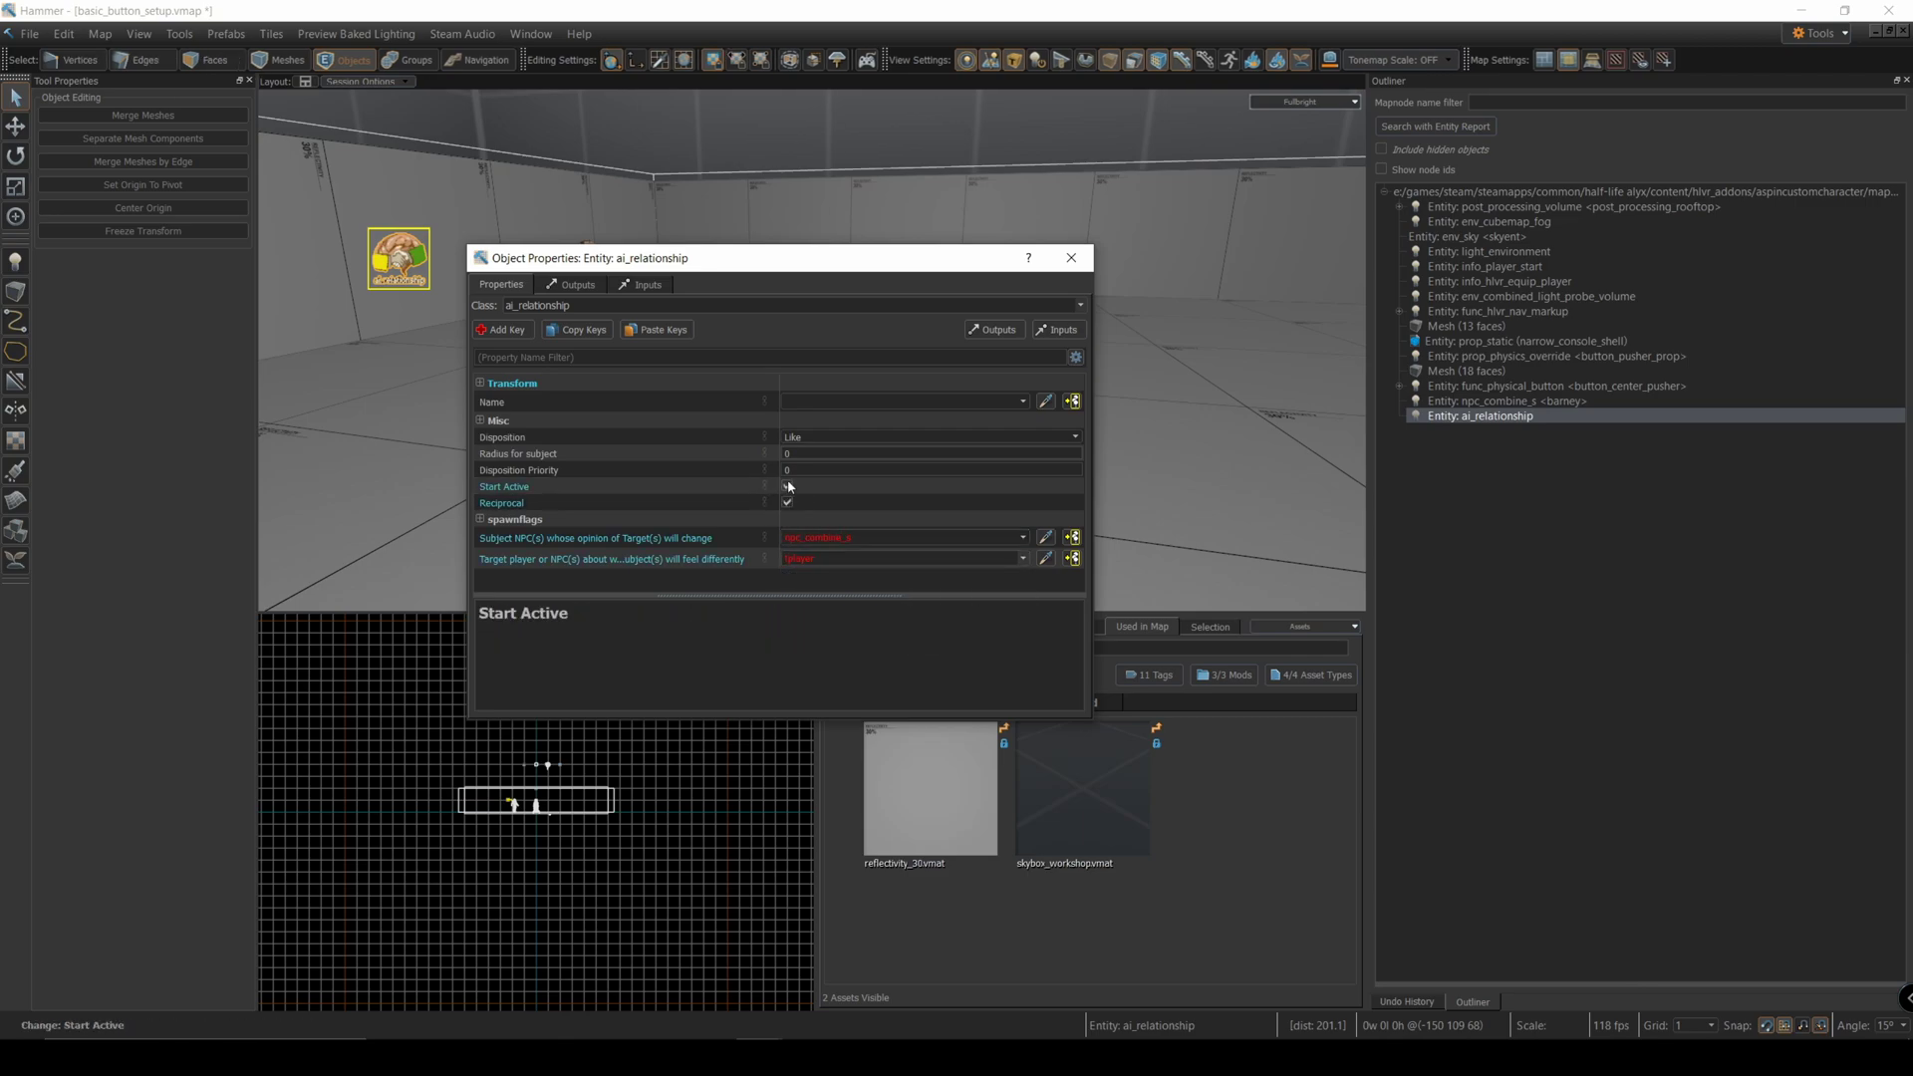
click(1071, 258)
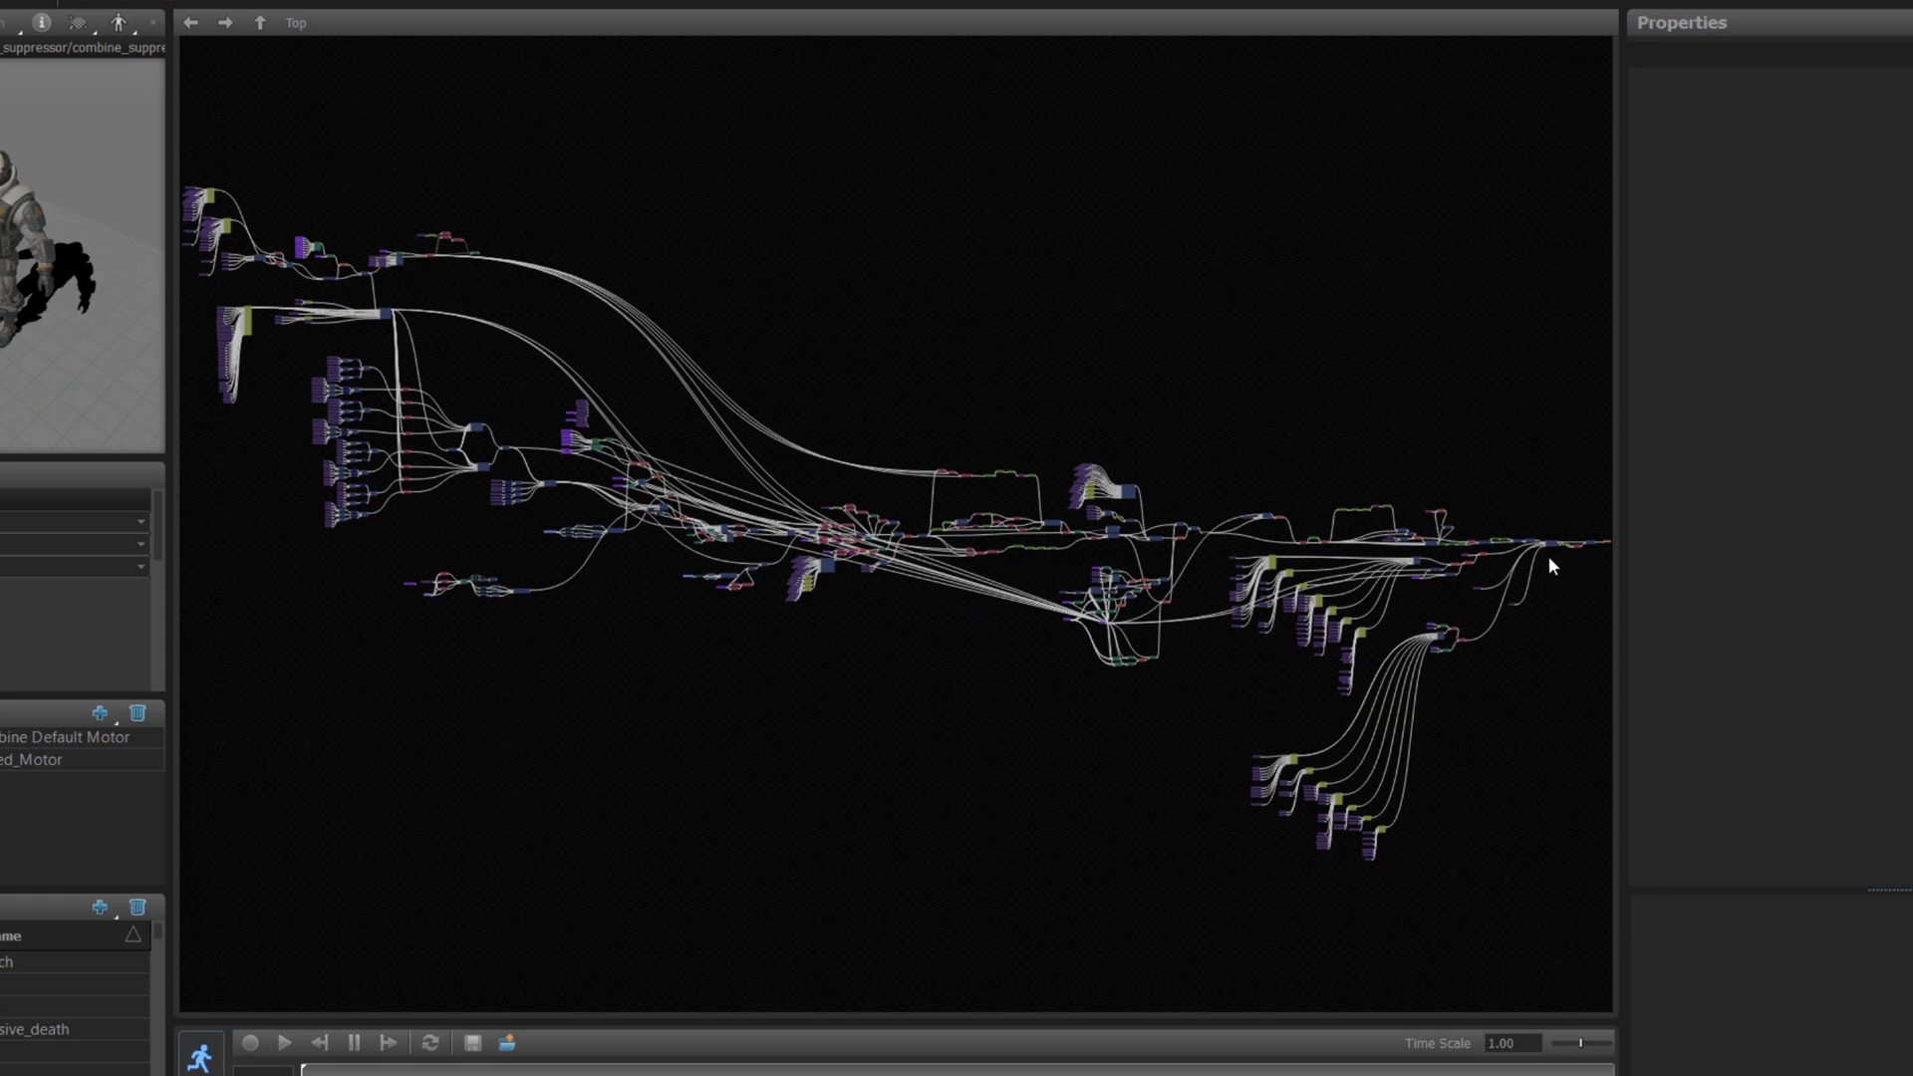
- Examine the "hit interrupt or not" choices and their flinch and death animation nodes in the combine suppressor animation graph
scroll(1548, 558, up, 6)
scroll(491, 488, up, 5)
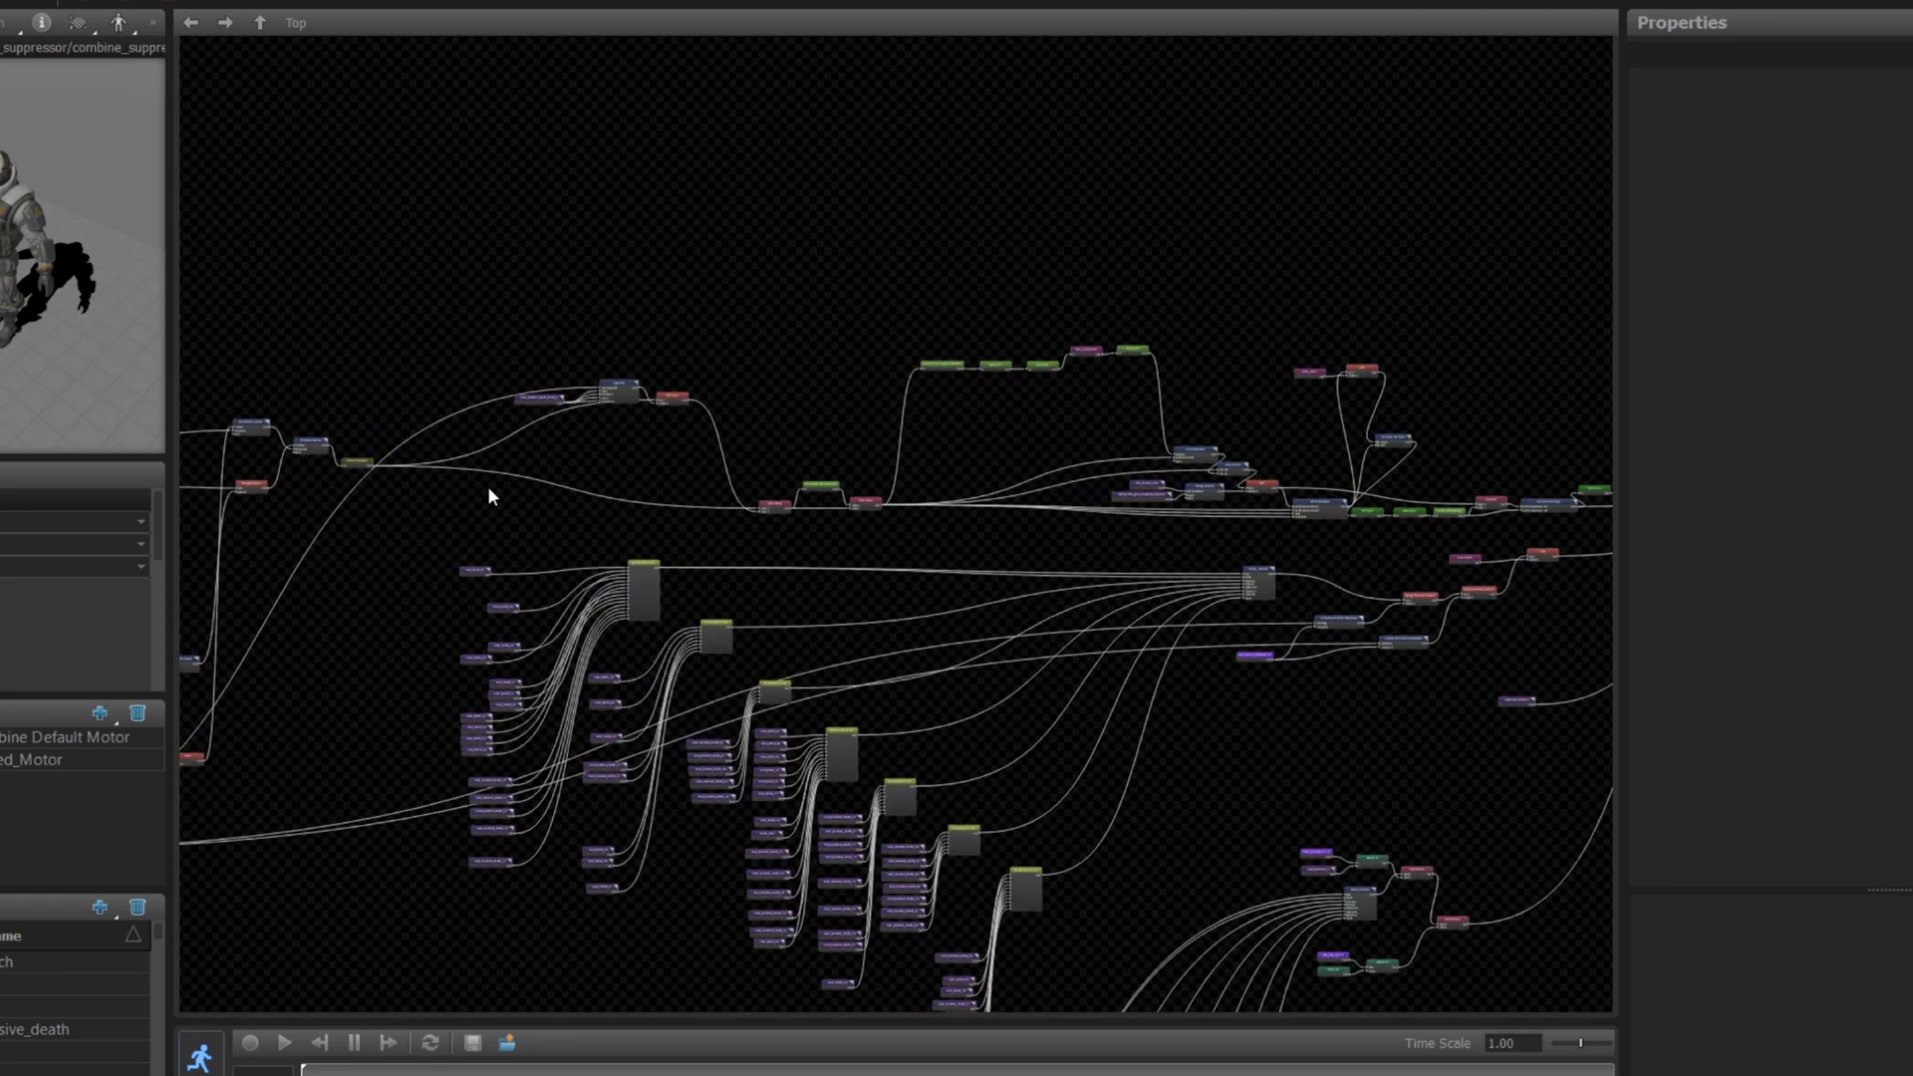
scroll(1033, 649, up, 4)
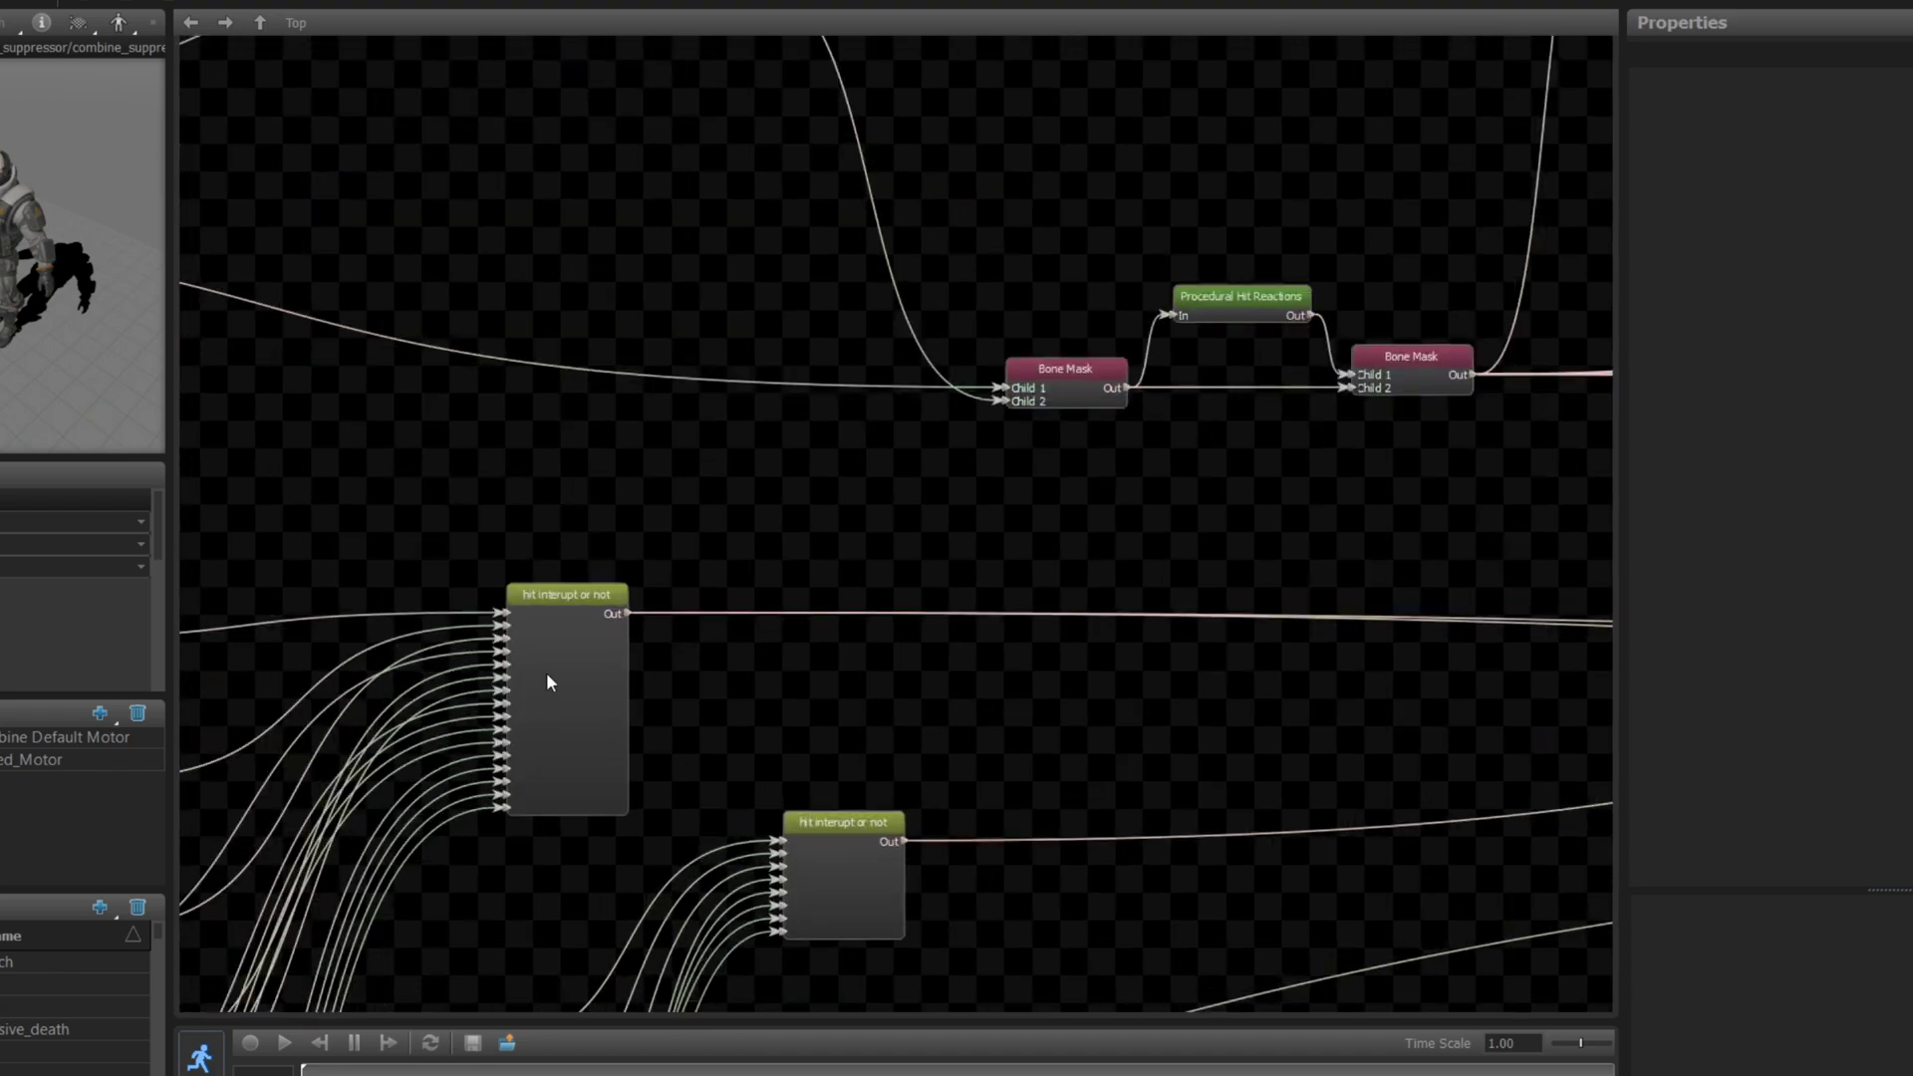
scroll(823, 662, up, 1)
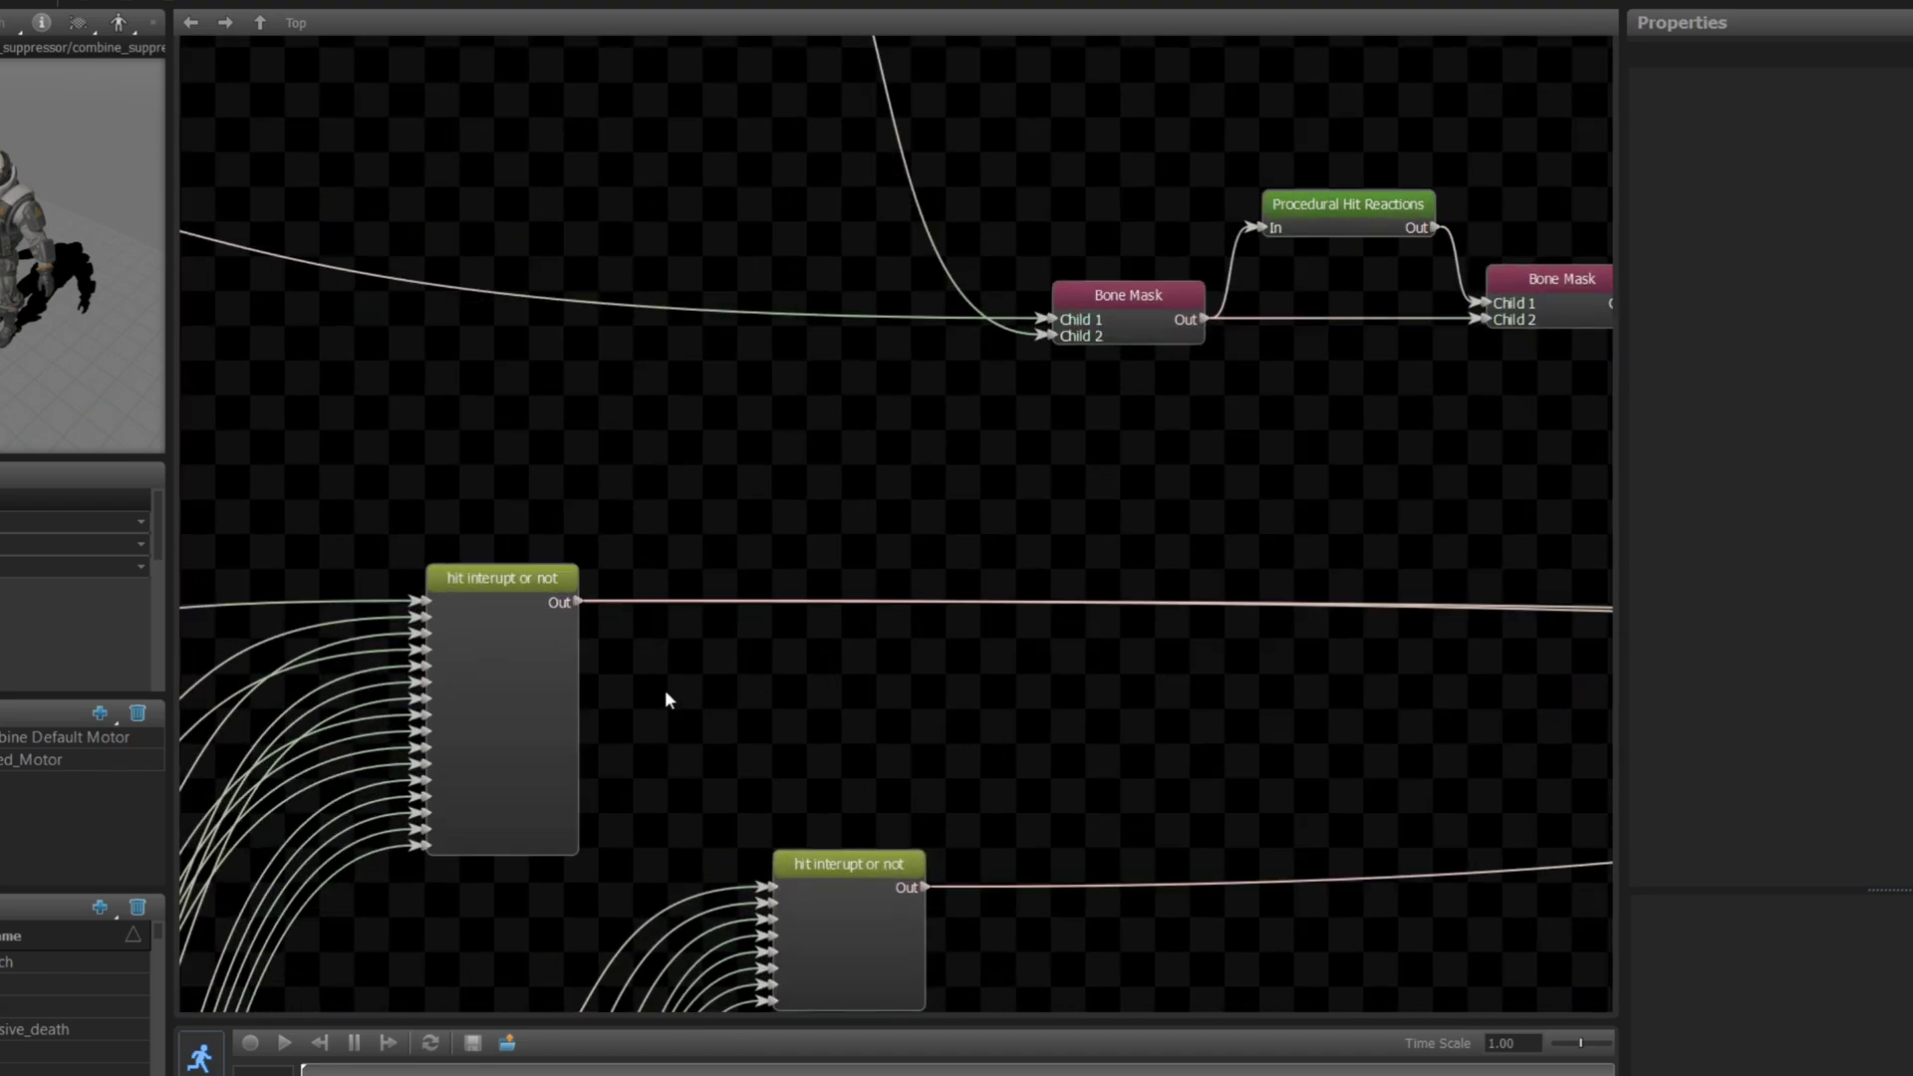
scroll(350, 750, down, 5)
scroll(295, 861, up, 3)
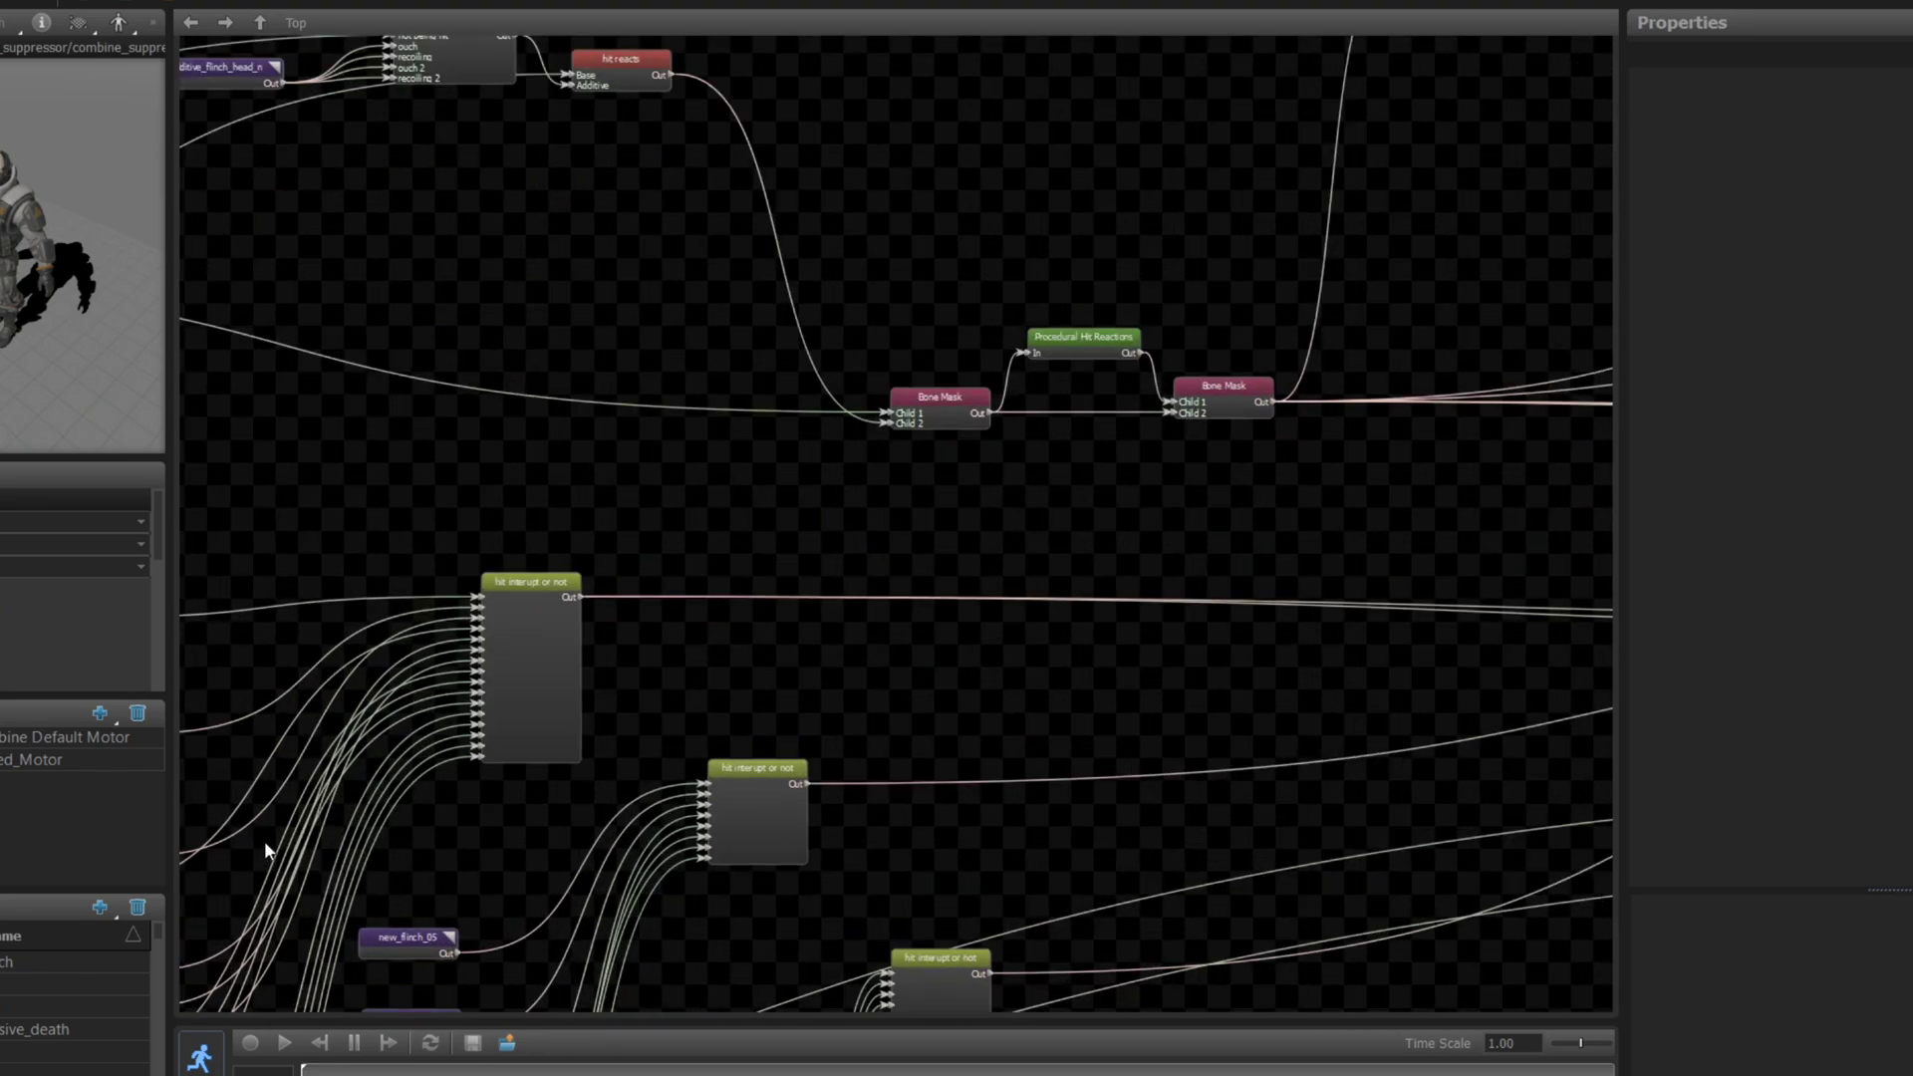
scroll(265, 841, down, 4)
scroll(1288, 745, down, 2)
scroll(532, 899, up, 8)
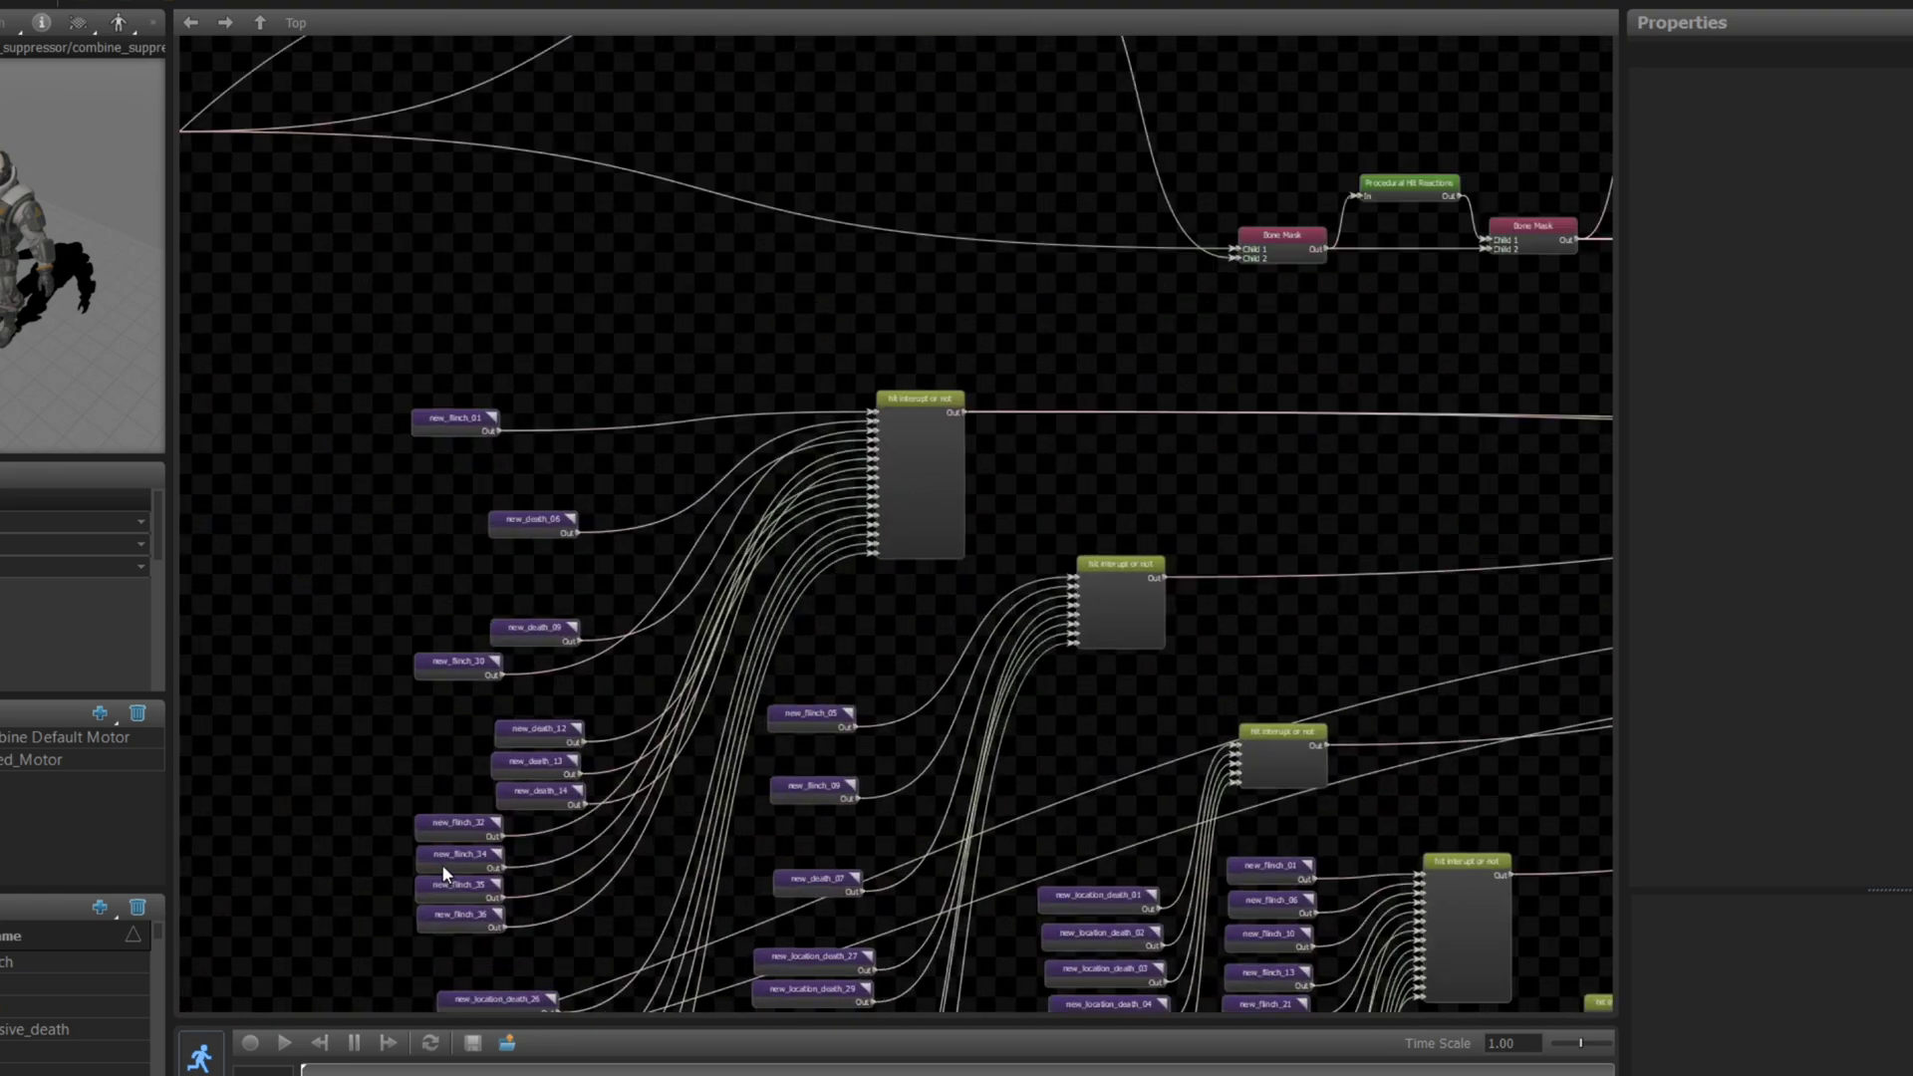
click(627, 615)
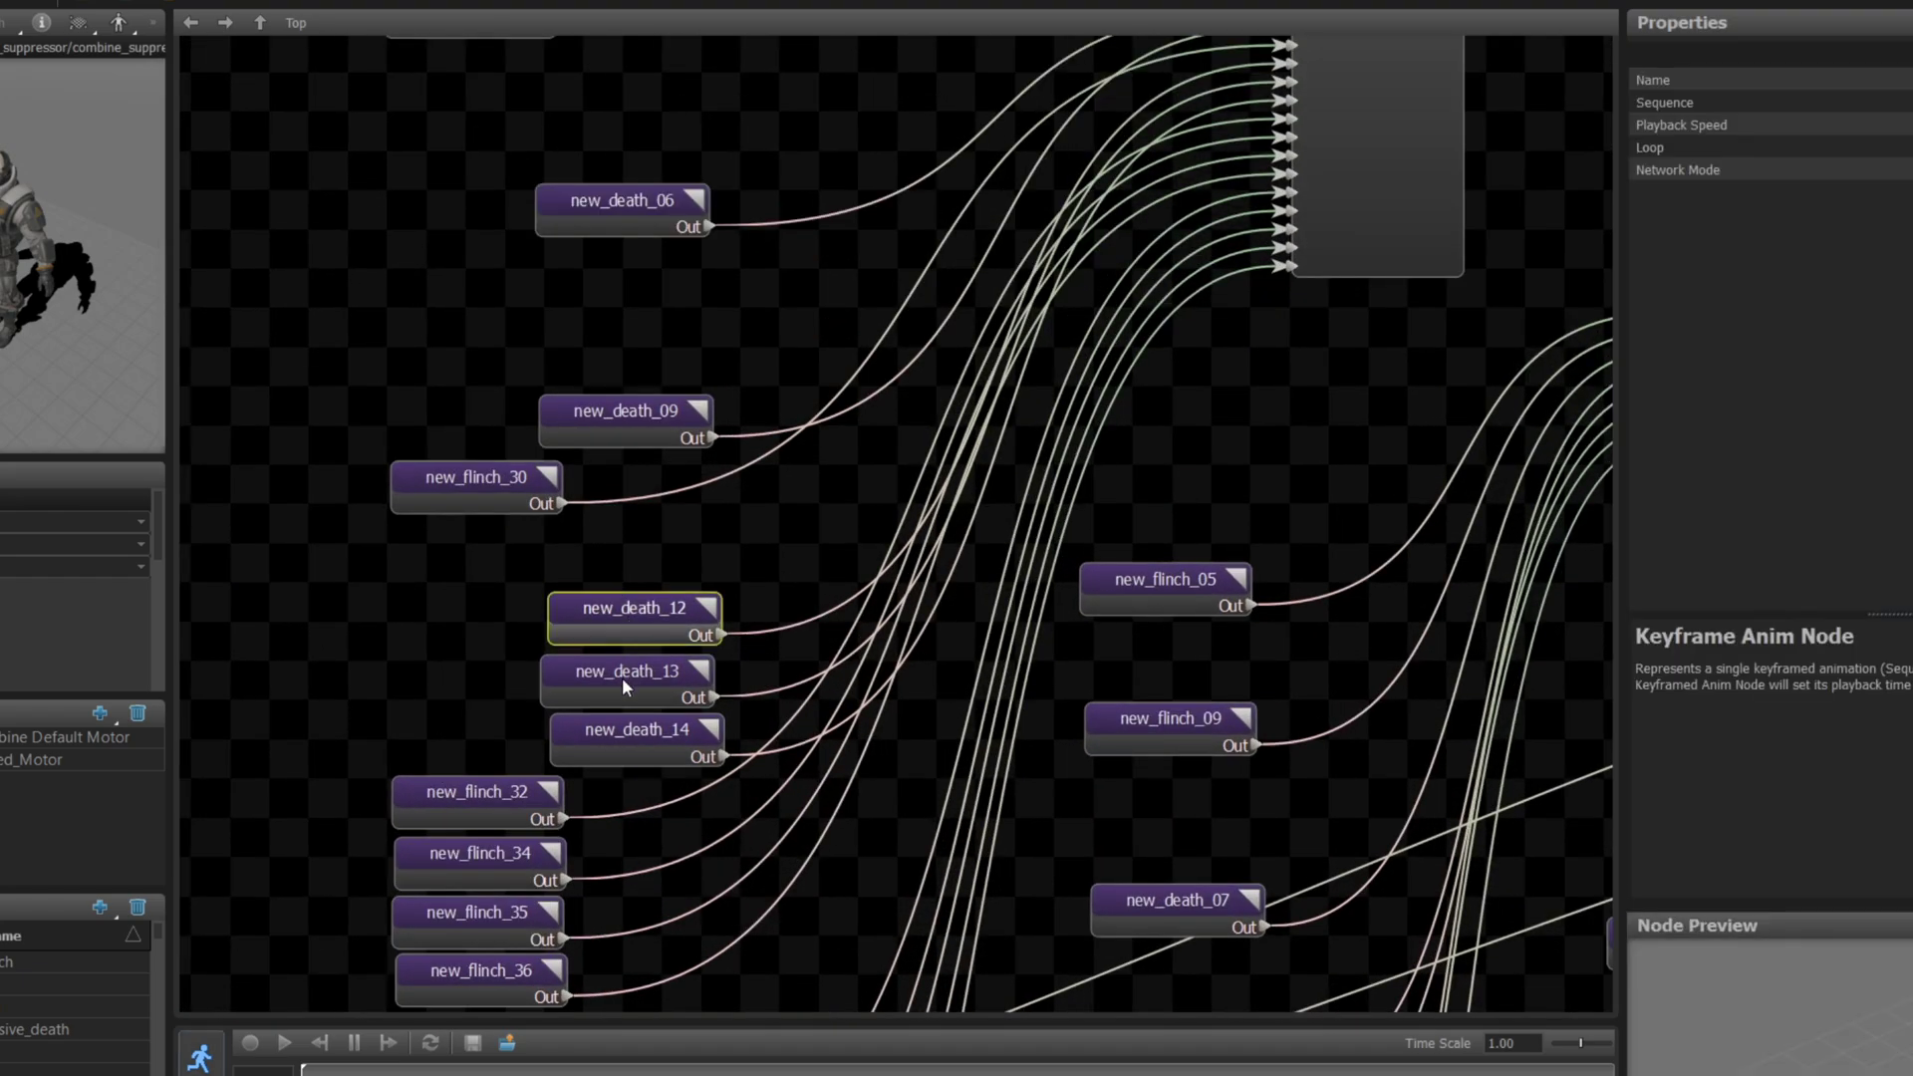
click(622, 686)
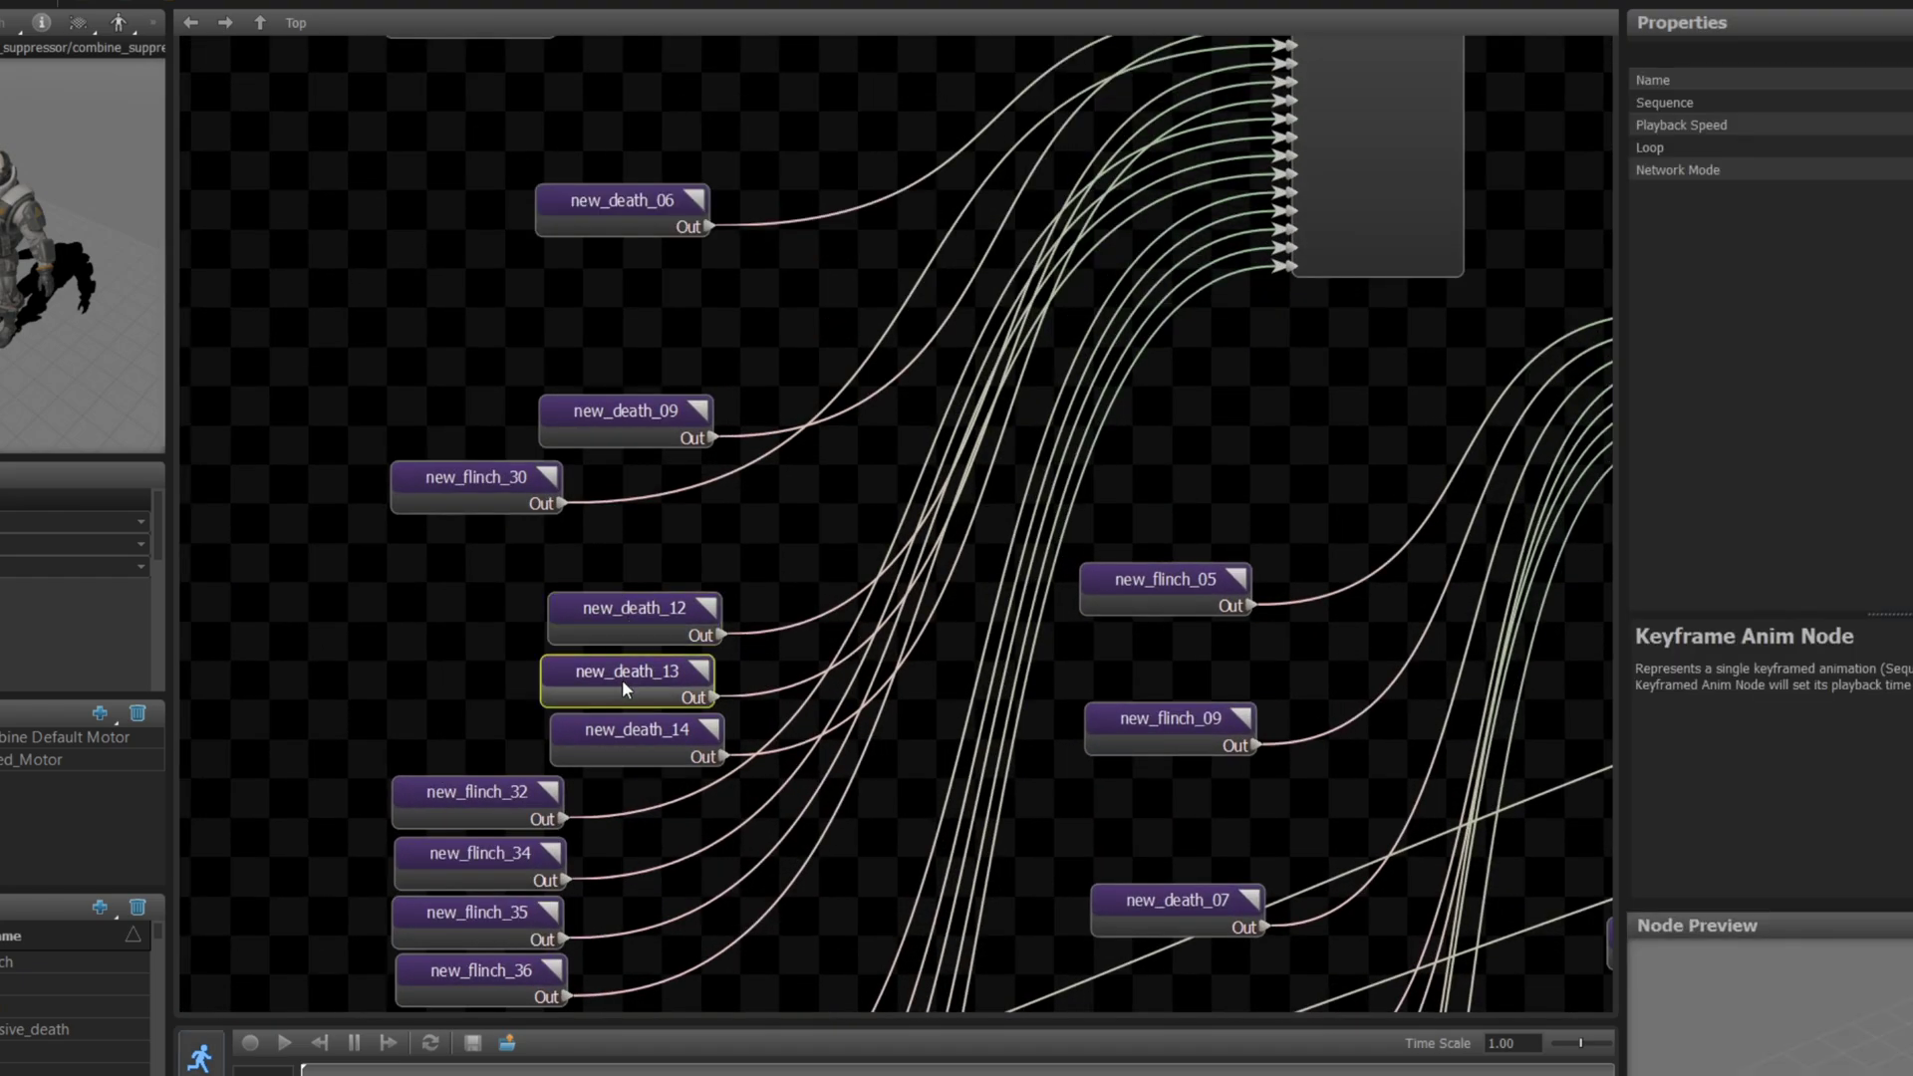
click(630, 748)
- Examine the stagger state machine and the shots-fired wince animations feeding it in the animation graph
scroll(1086, 643, down, 8)
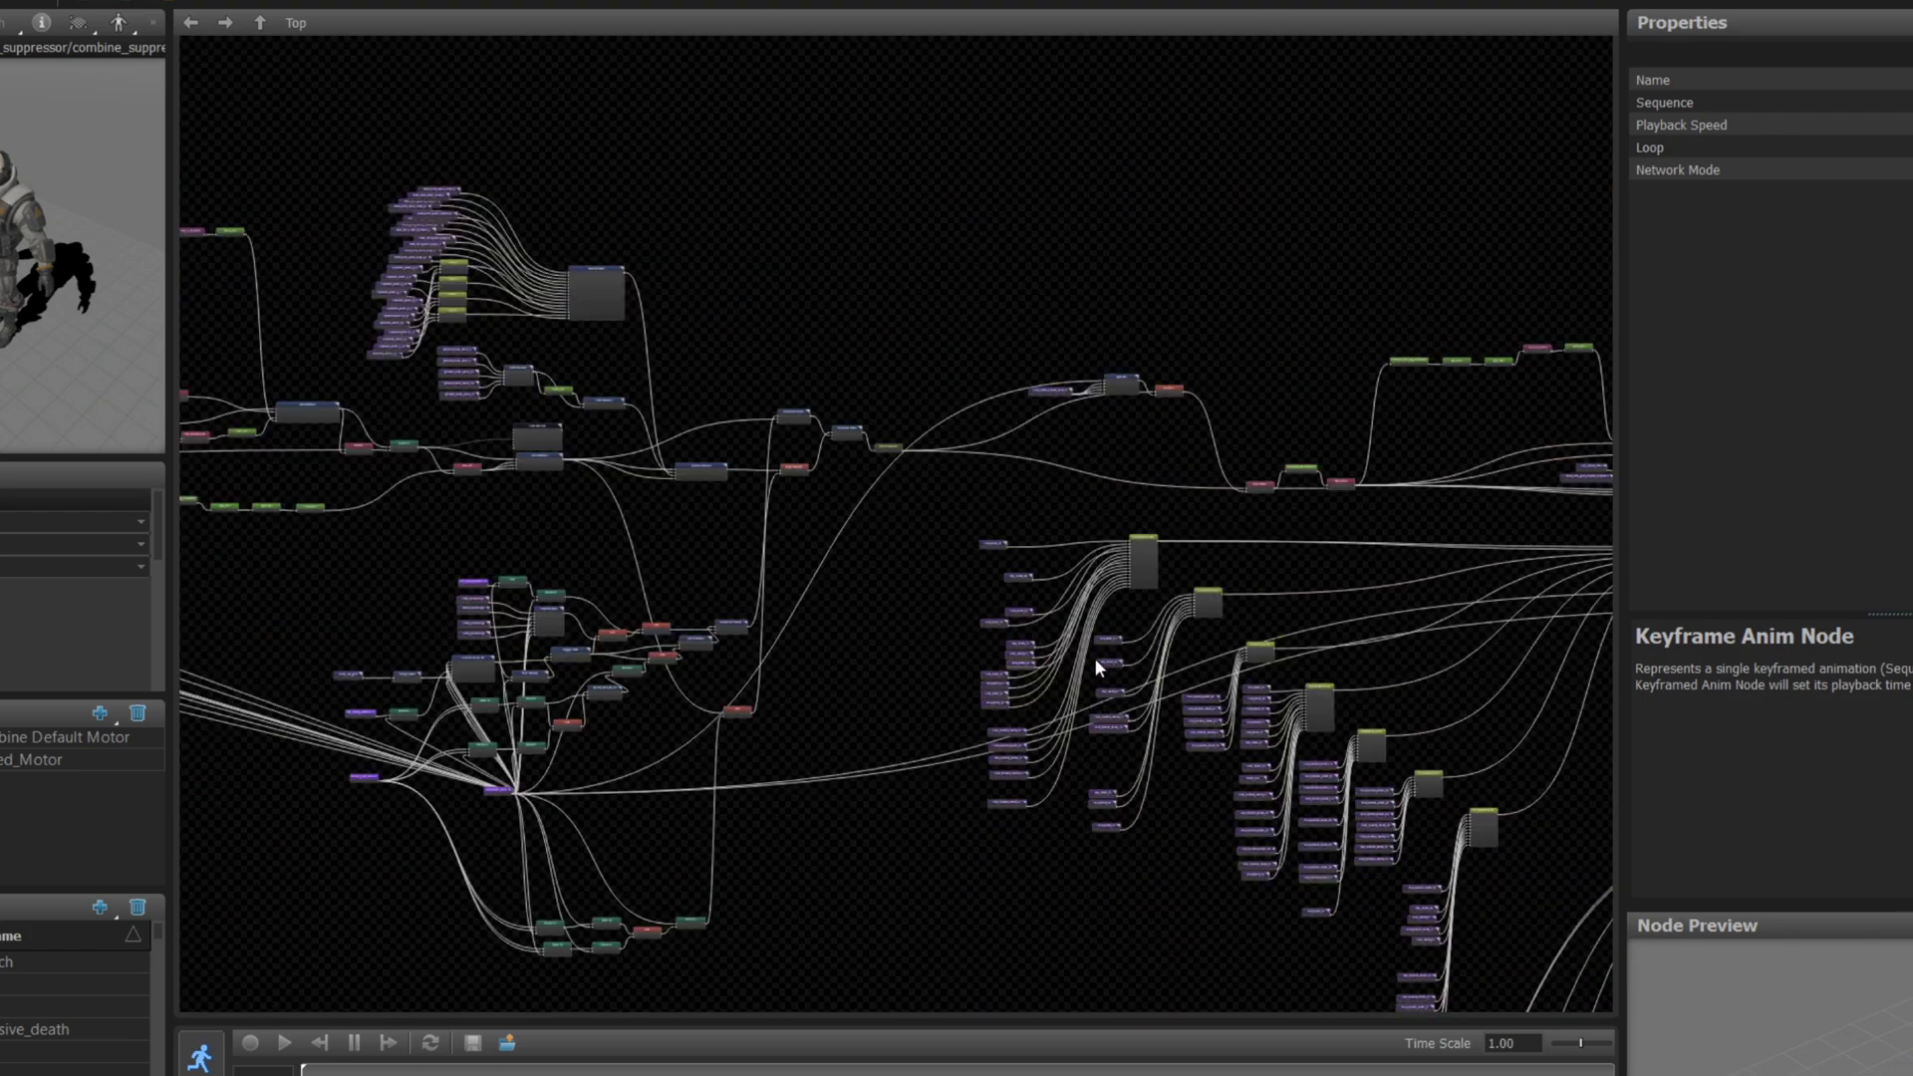
scroll(1097, 658, down, 2)
scroll(614, 318, up, 8)
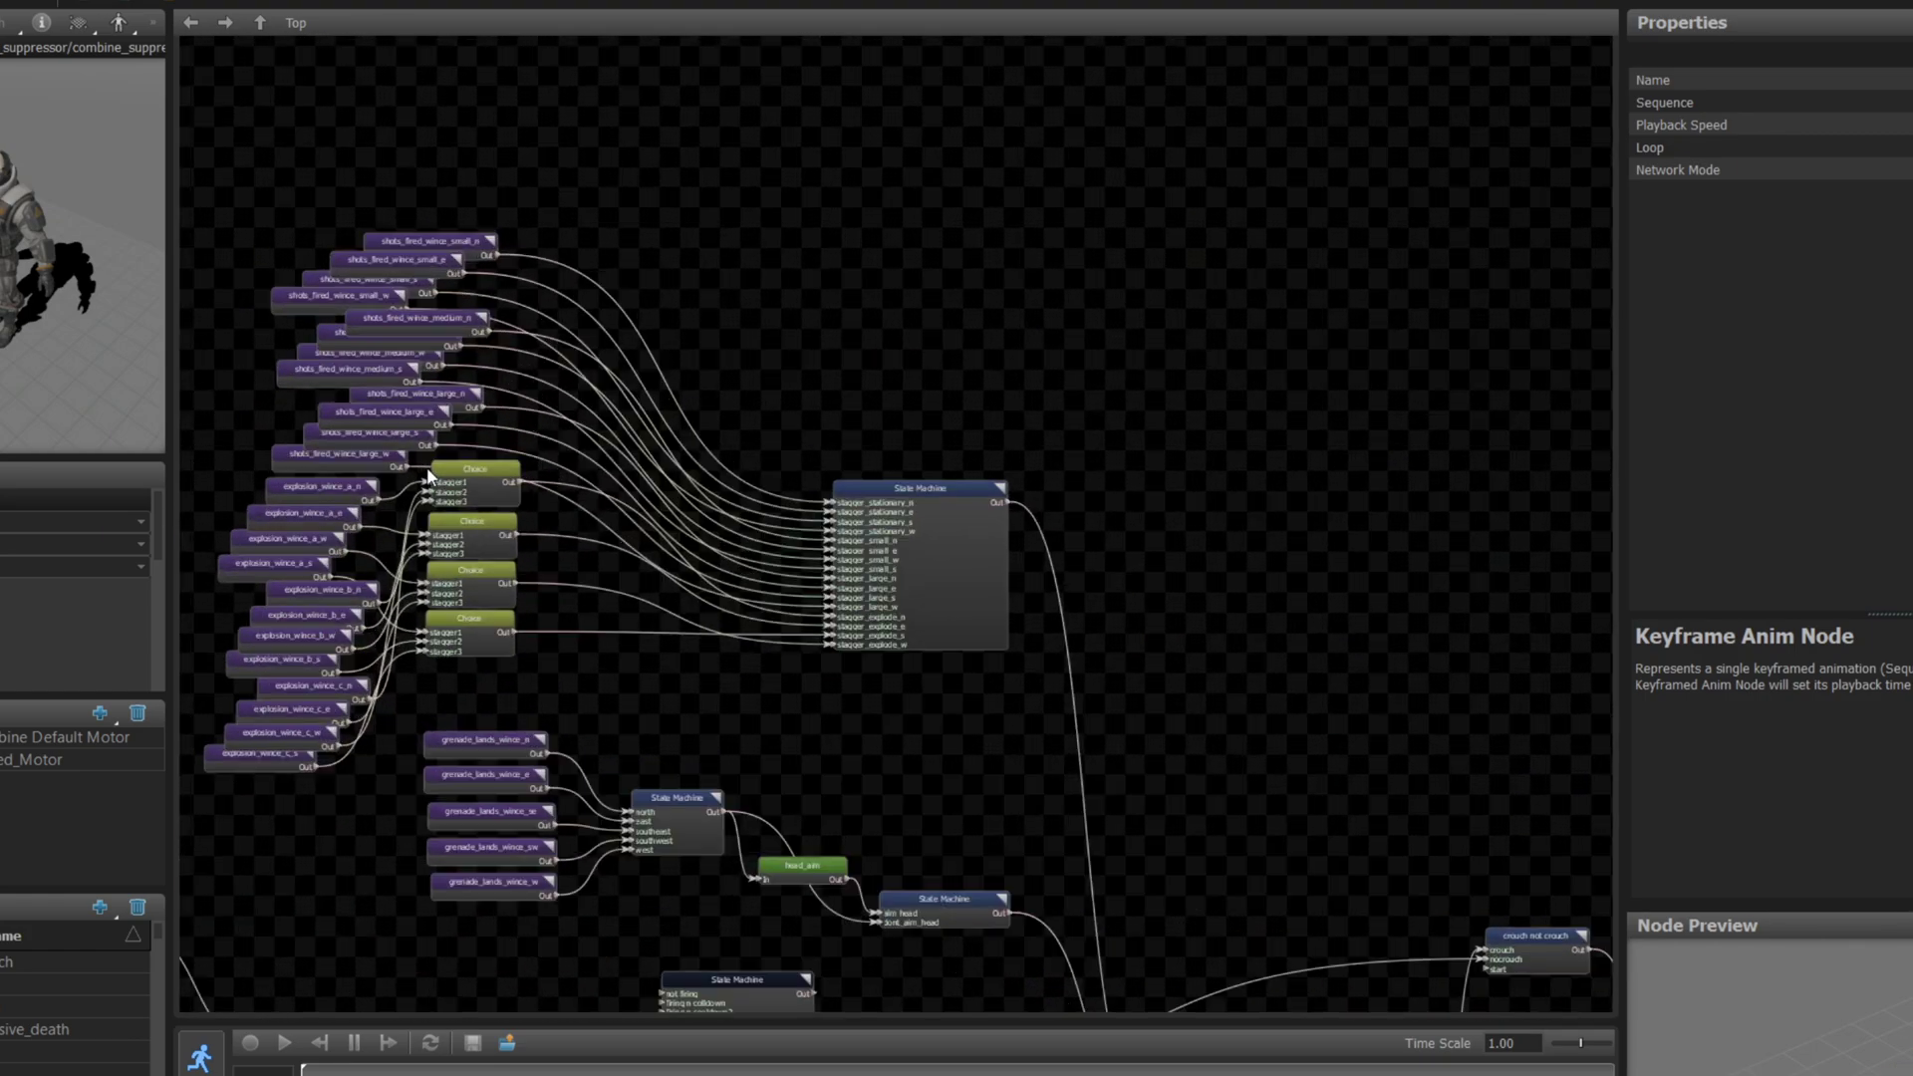
scroll(427, 466, up, 2)
click(1034, 492)
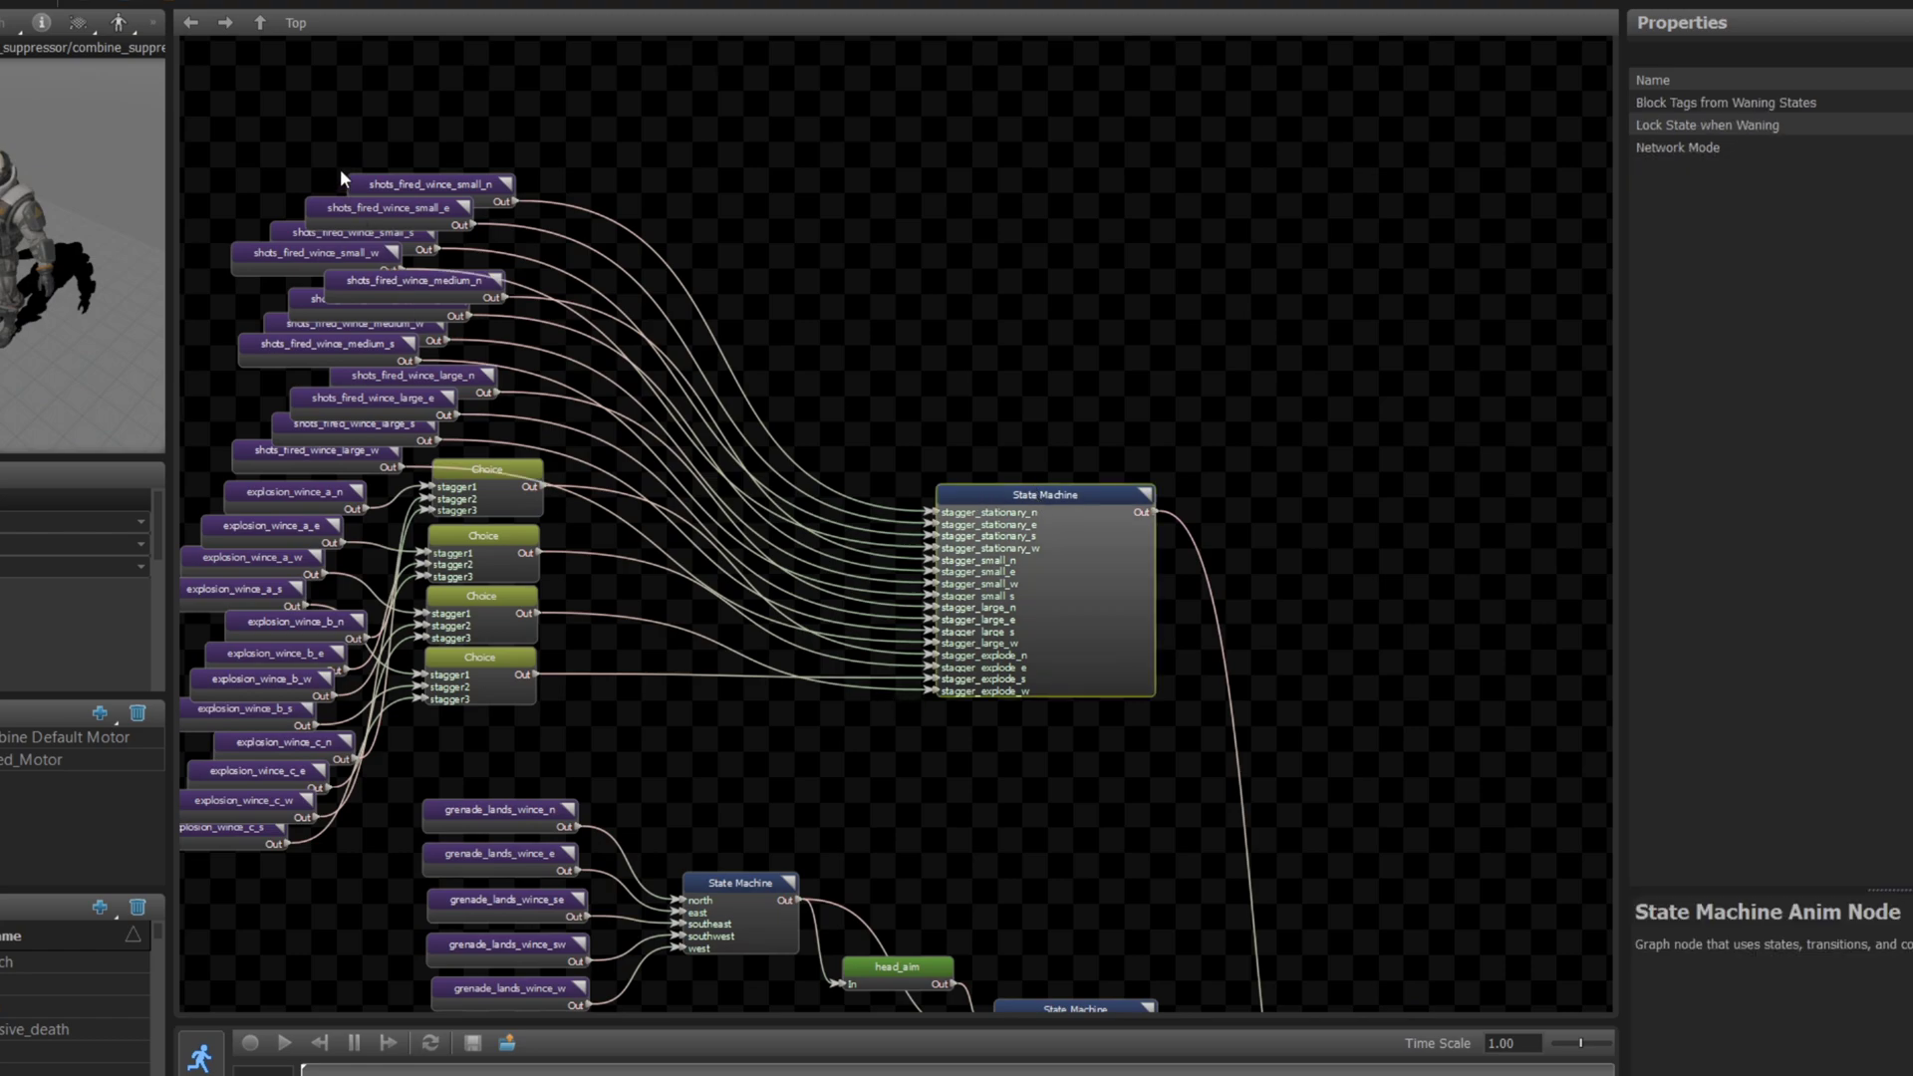
click(345, 211)
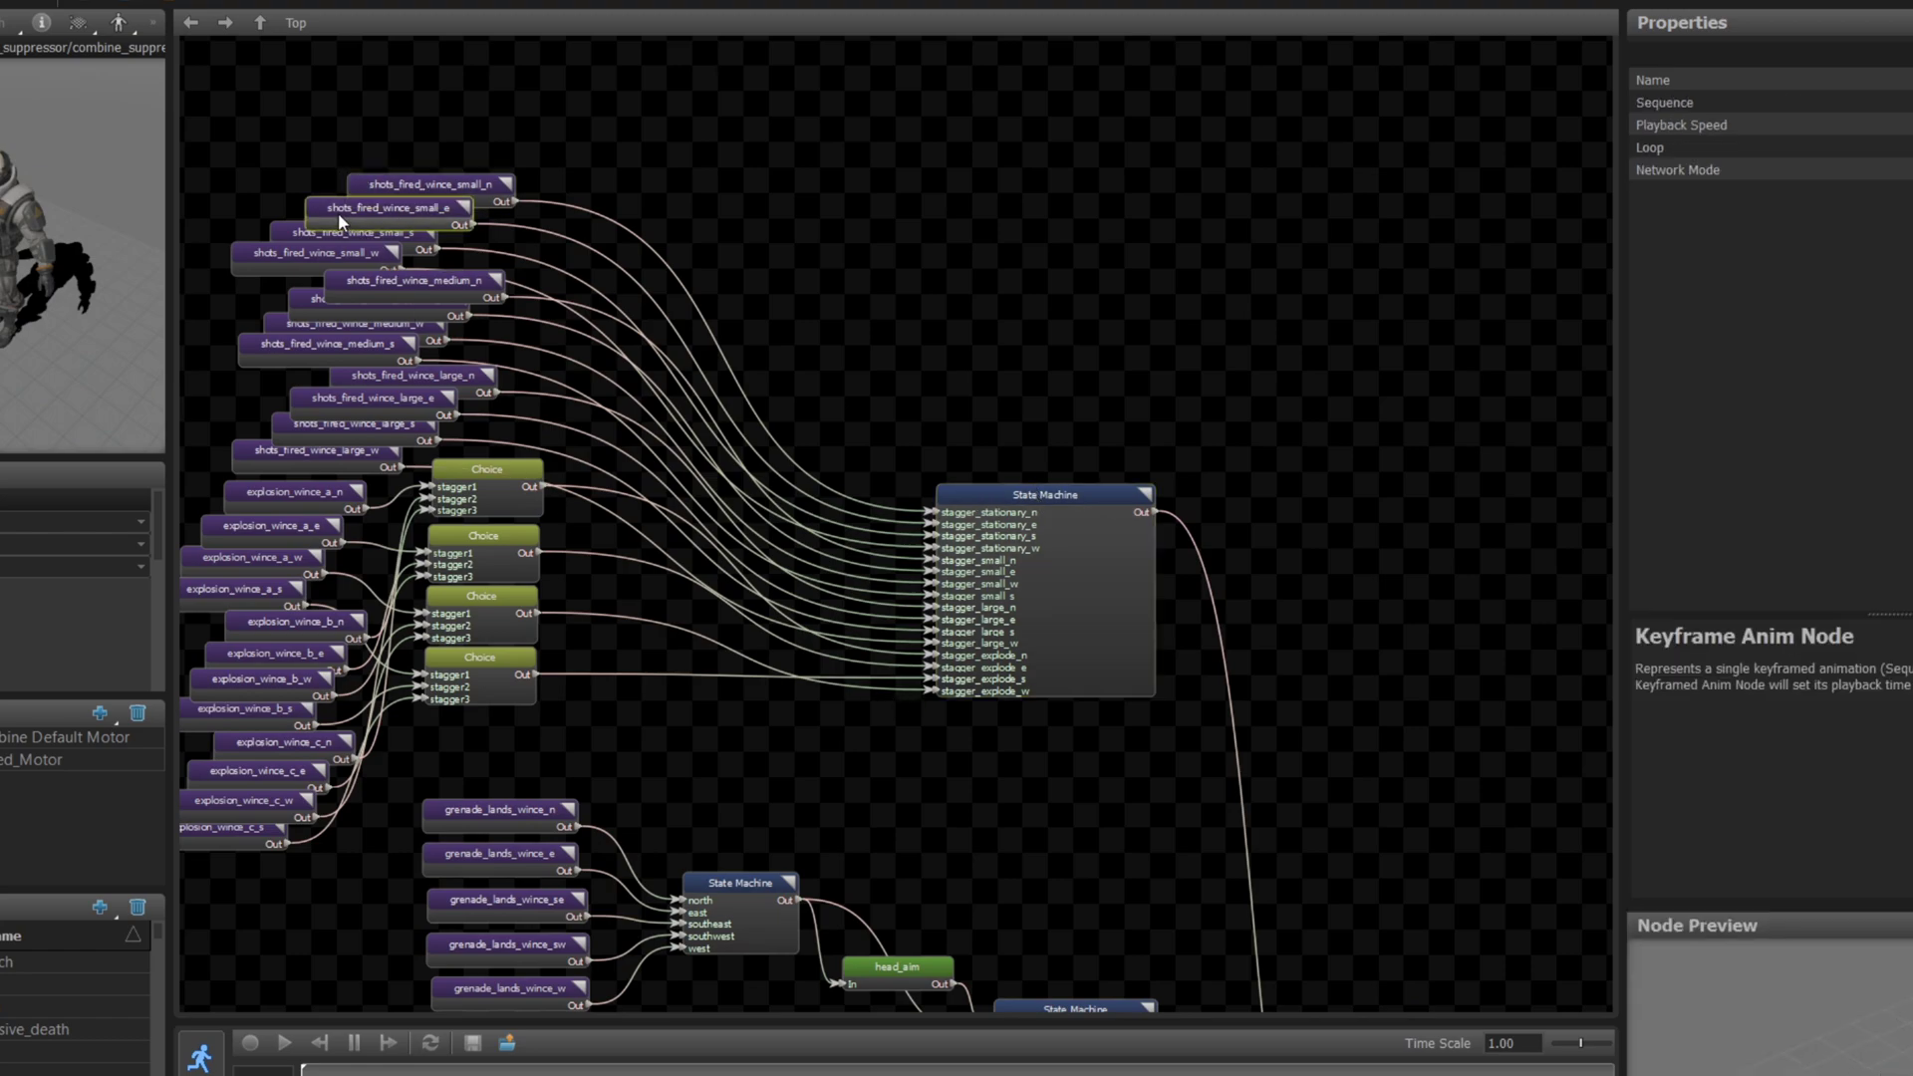
click(332, 353)
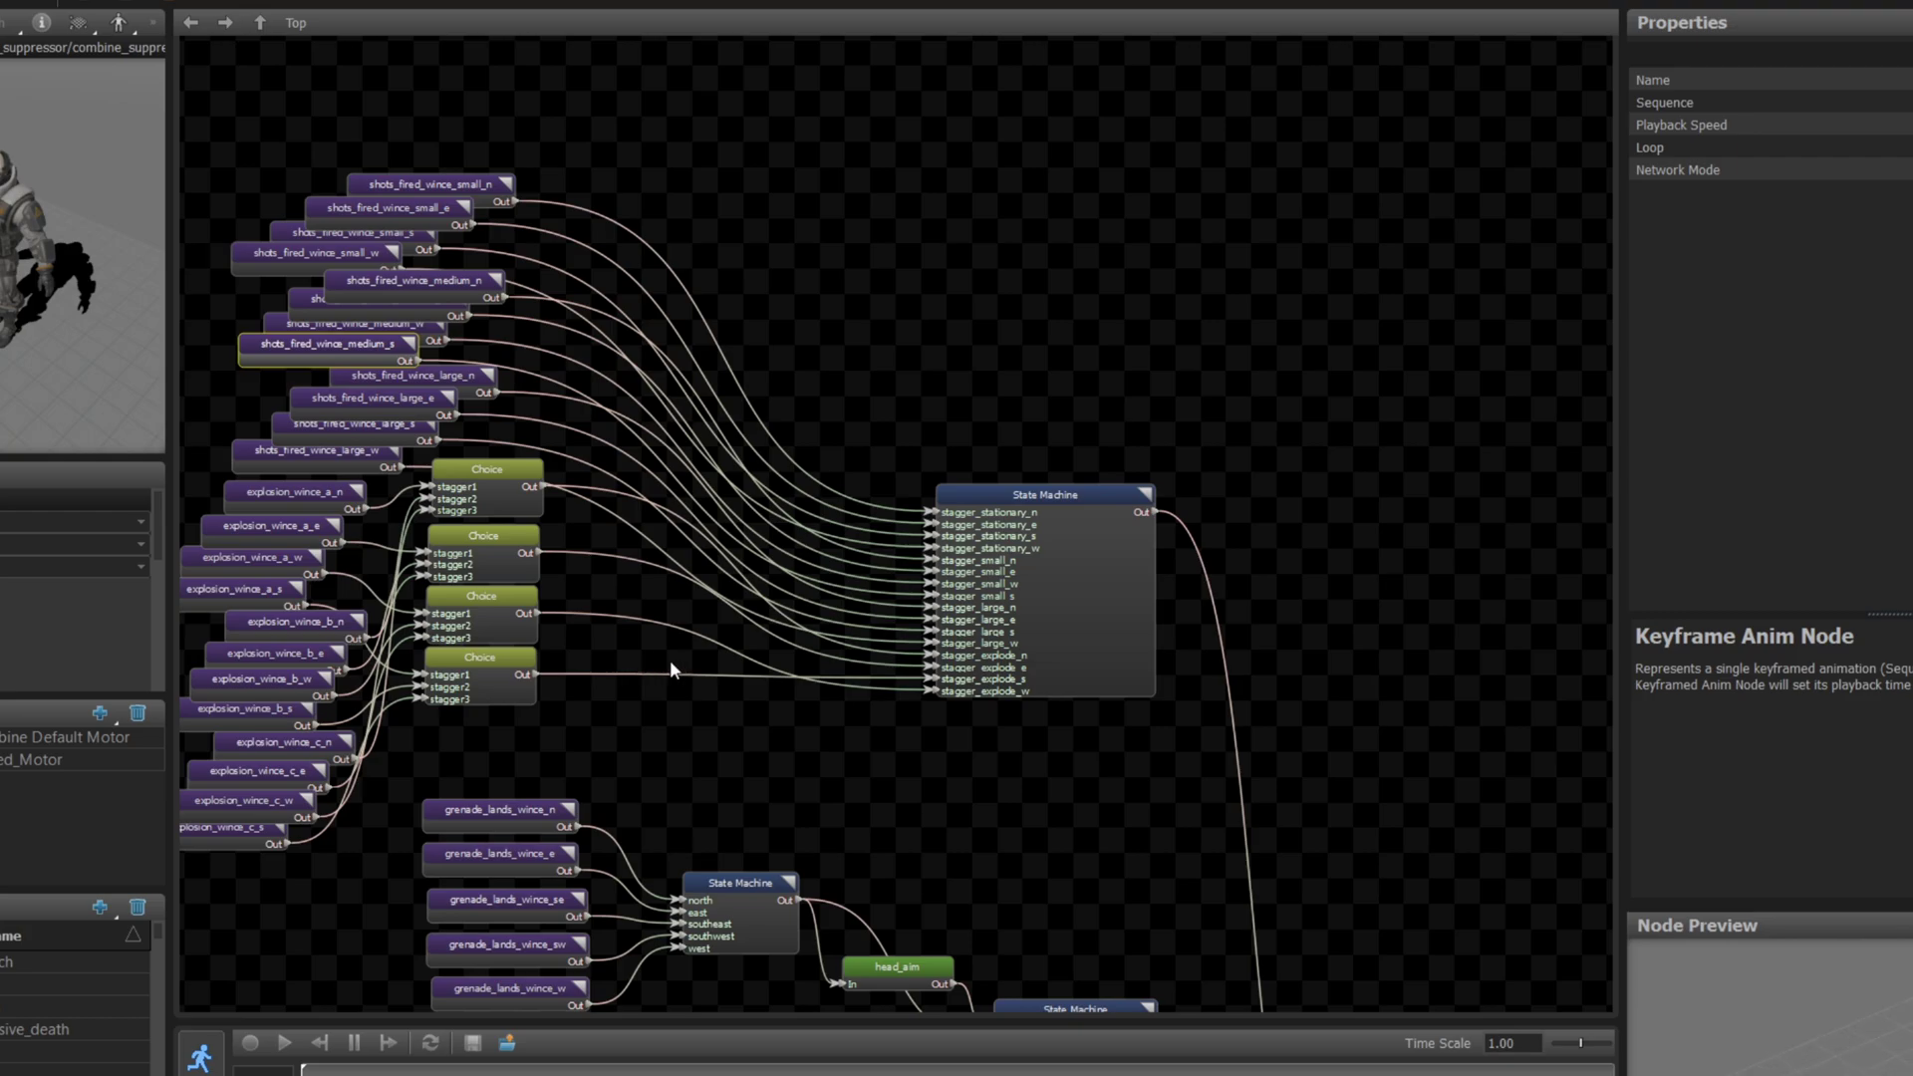
scroll(773, 677, down, 8)
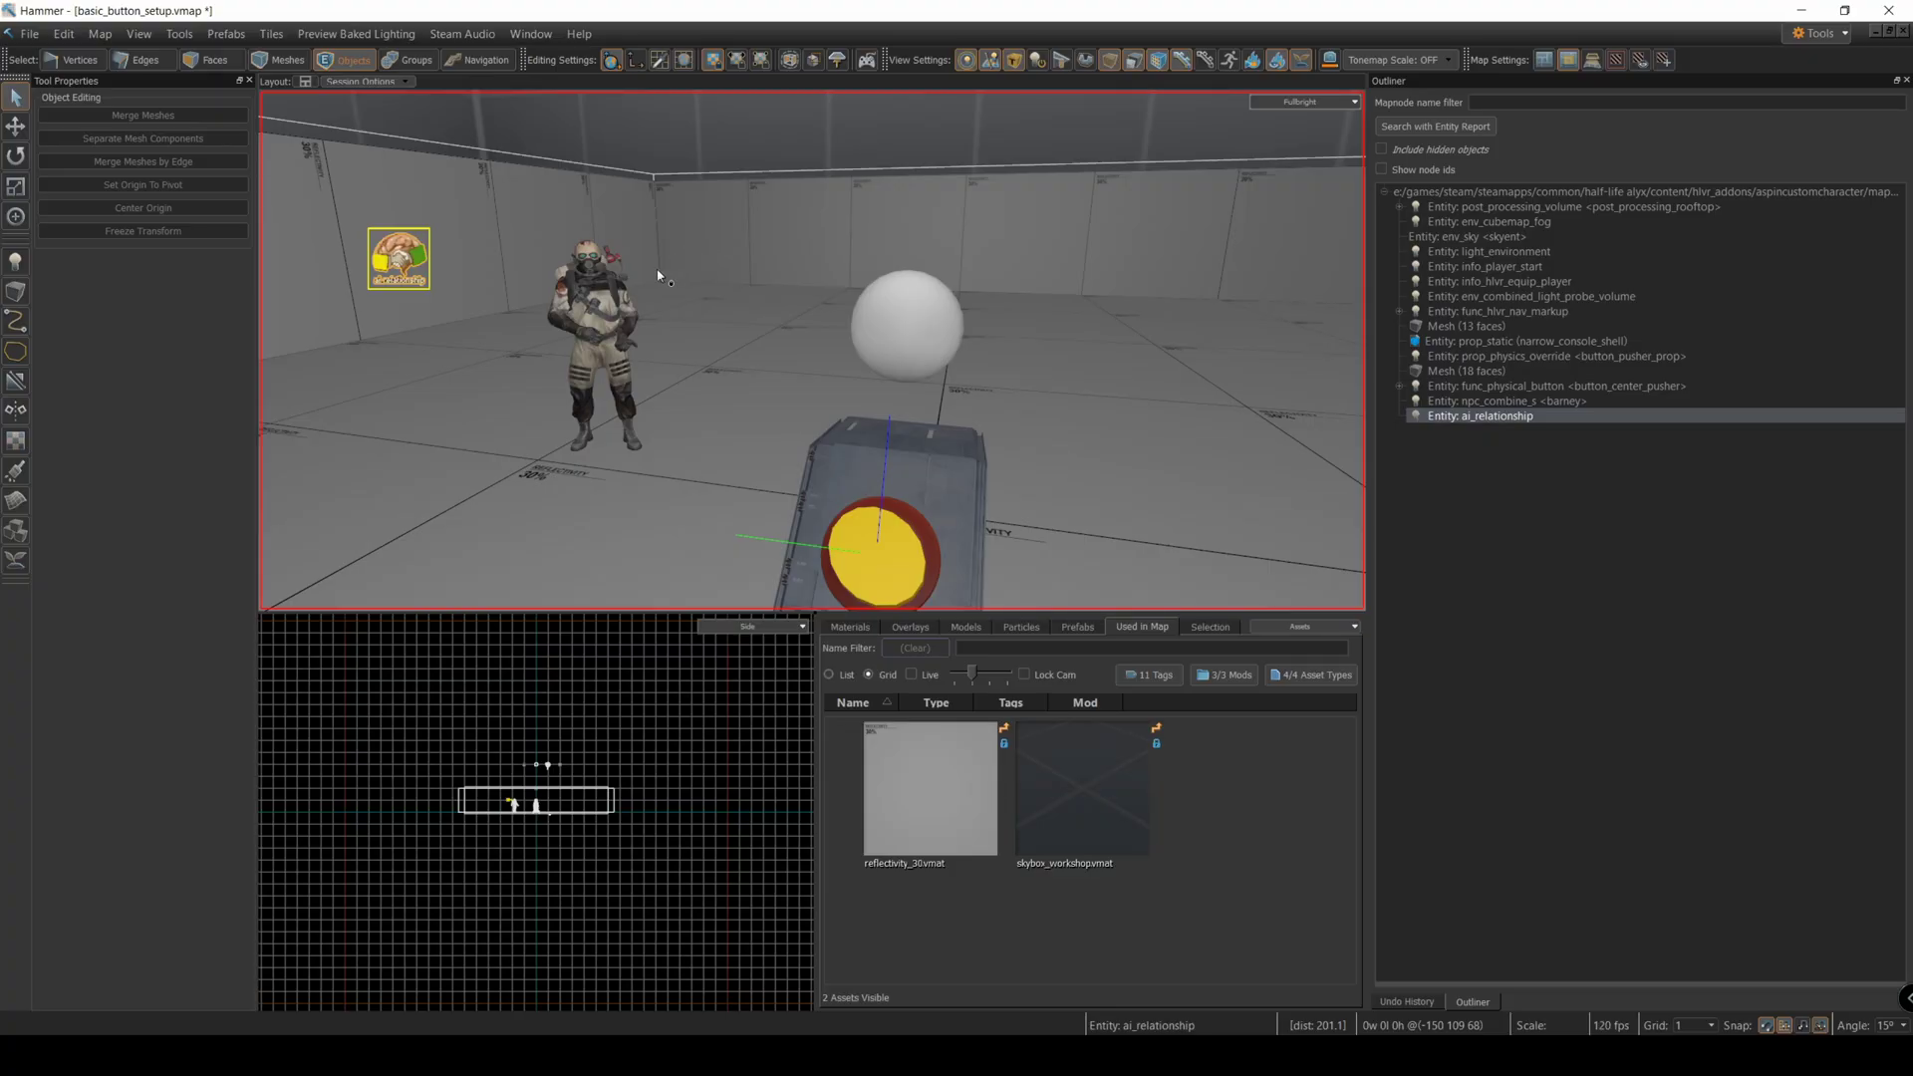
- Add an OnPressed output to the button_center_pusher func_physical_button
click(593, 306)
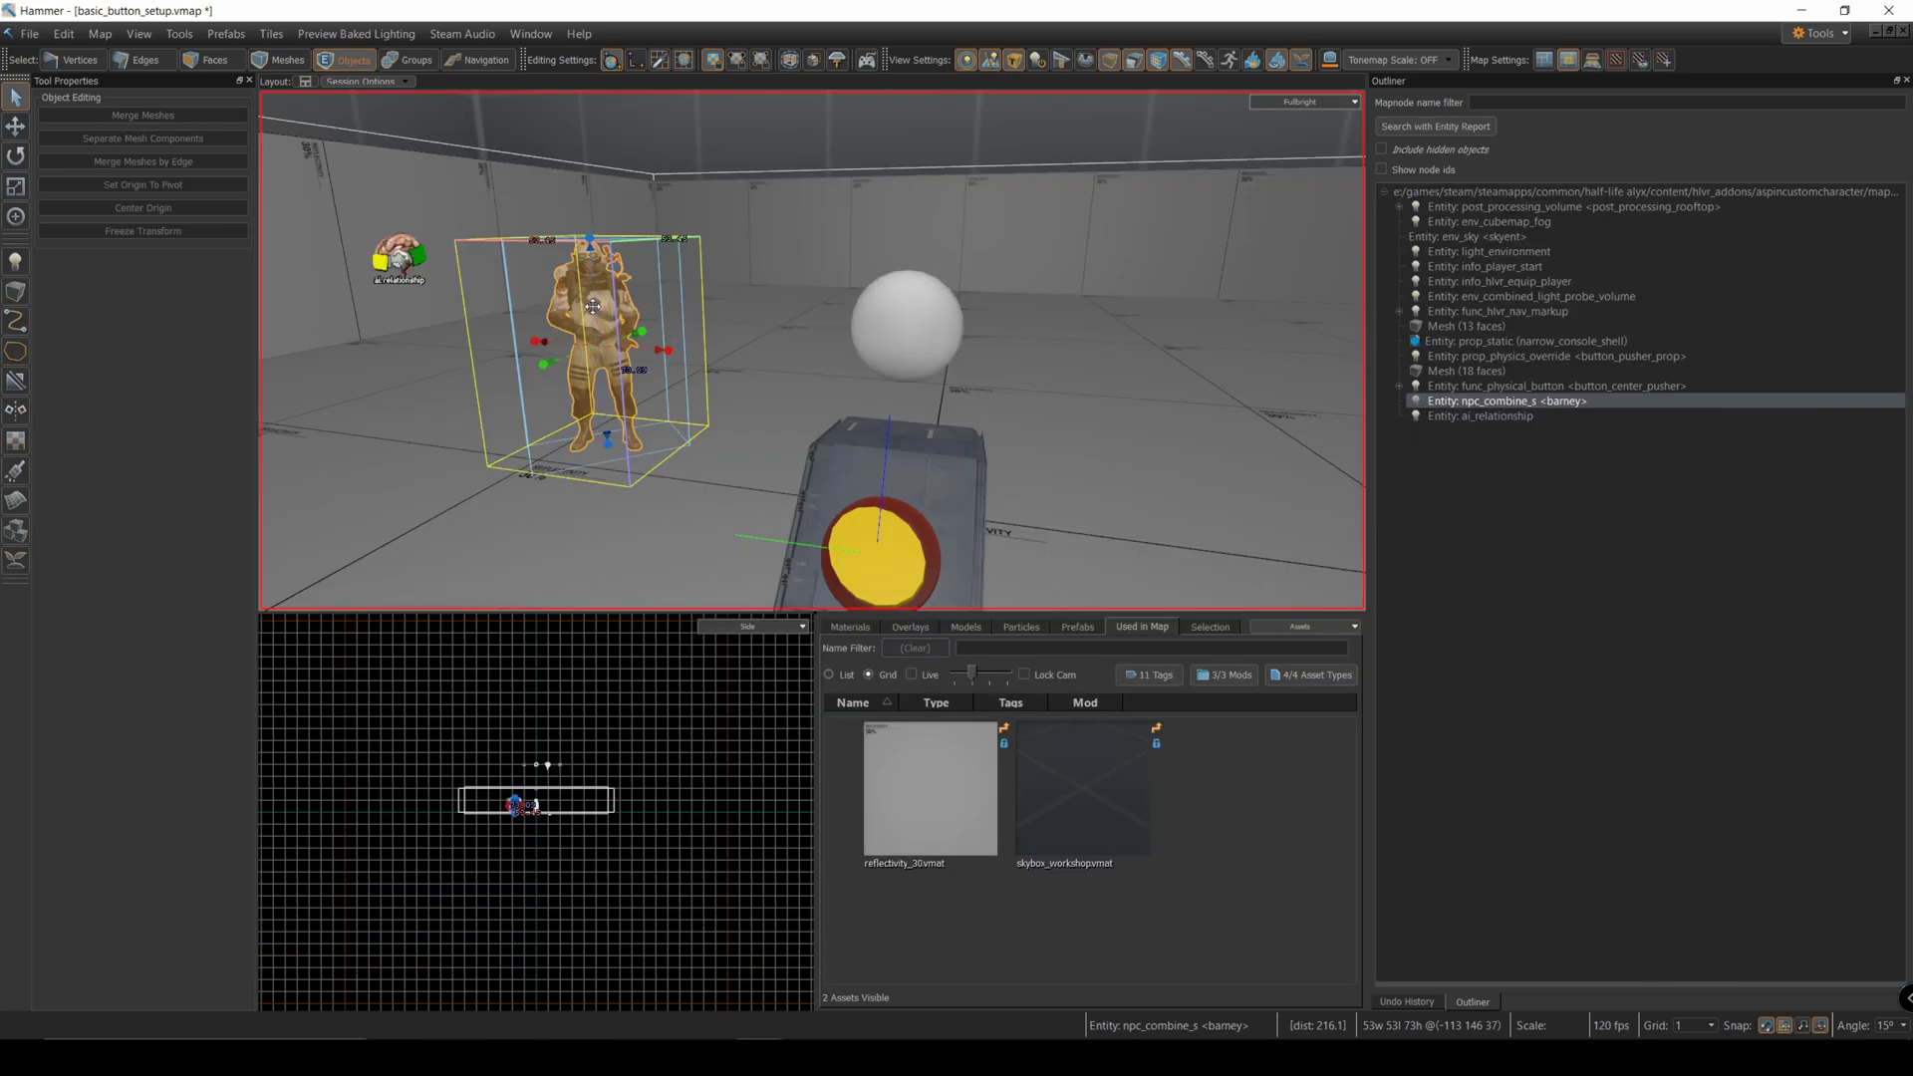
click(899, 532)
double_click(890, 663)
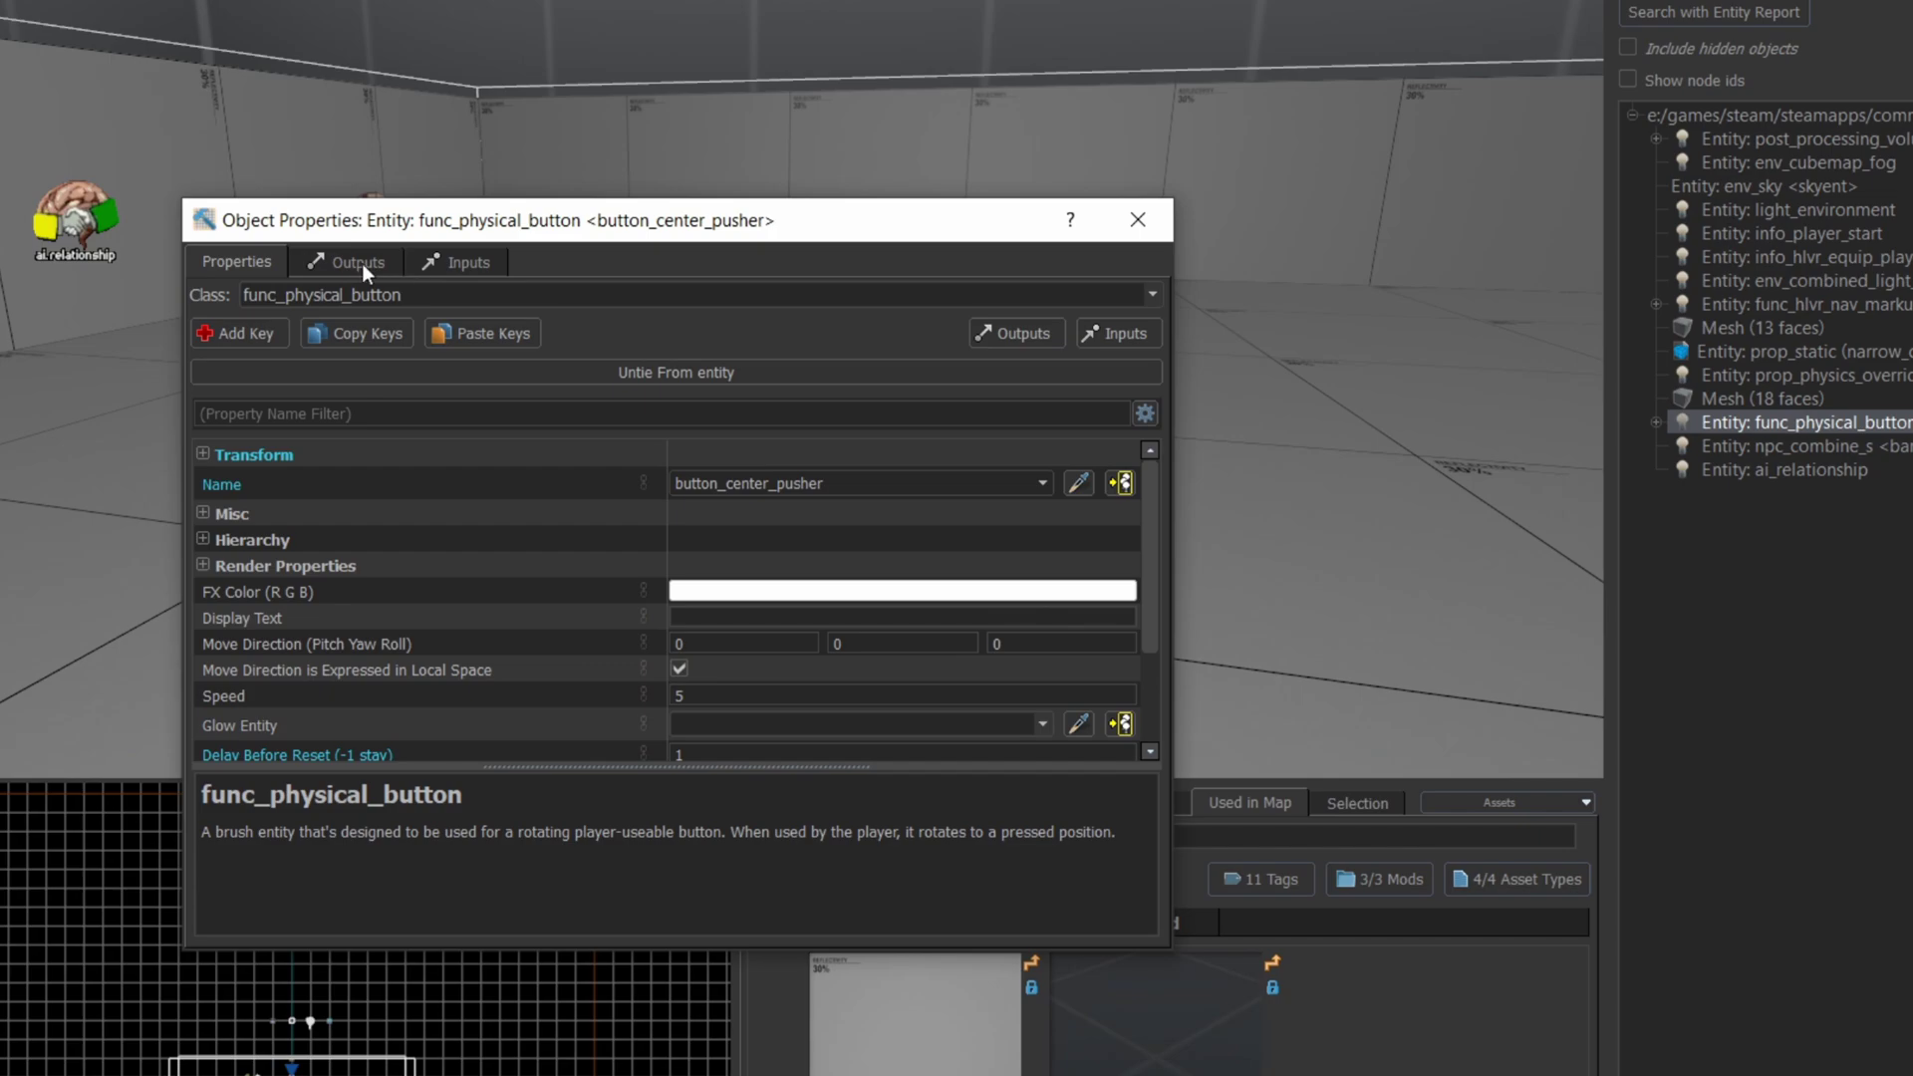
click(362, 263)
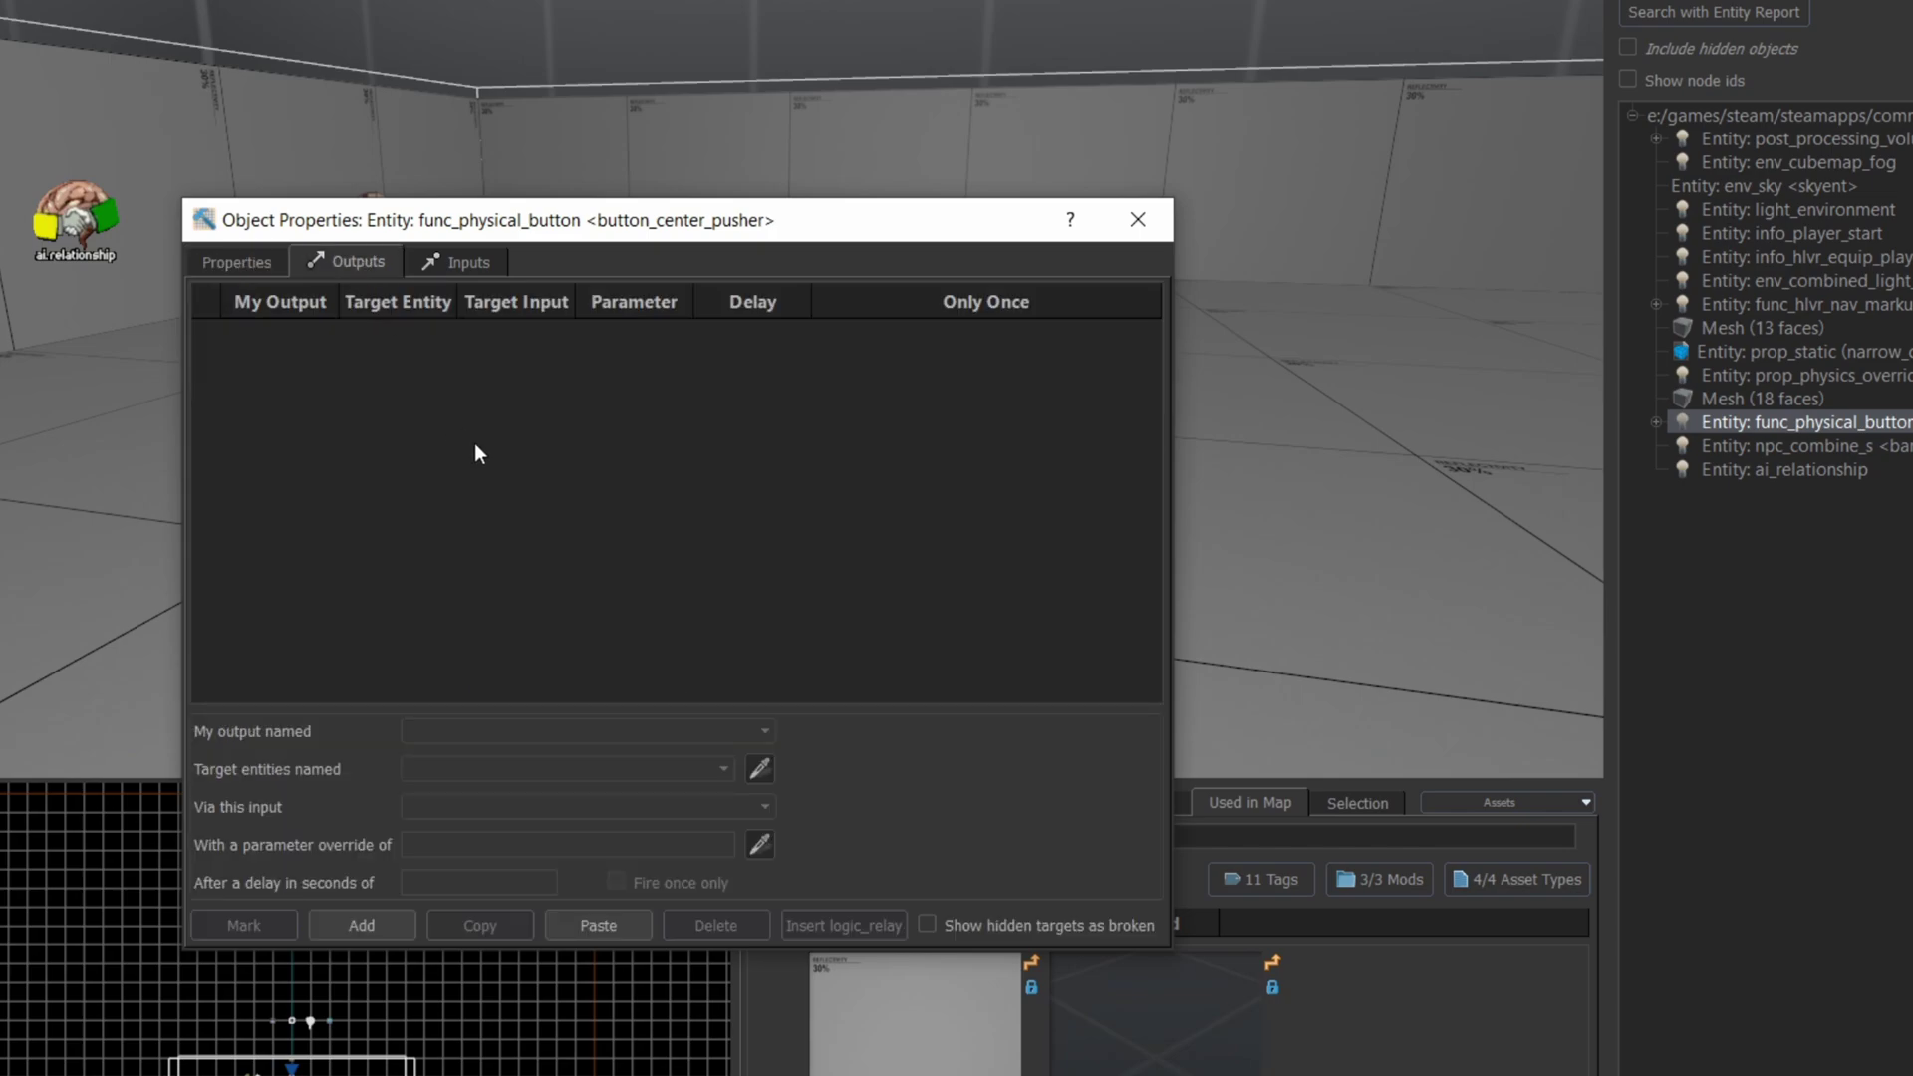
drag(620, 235, 968, 137)
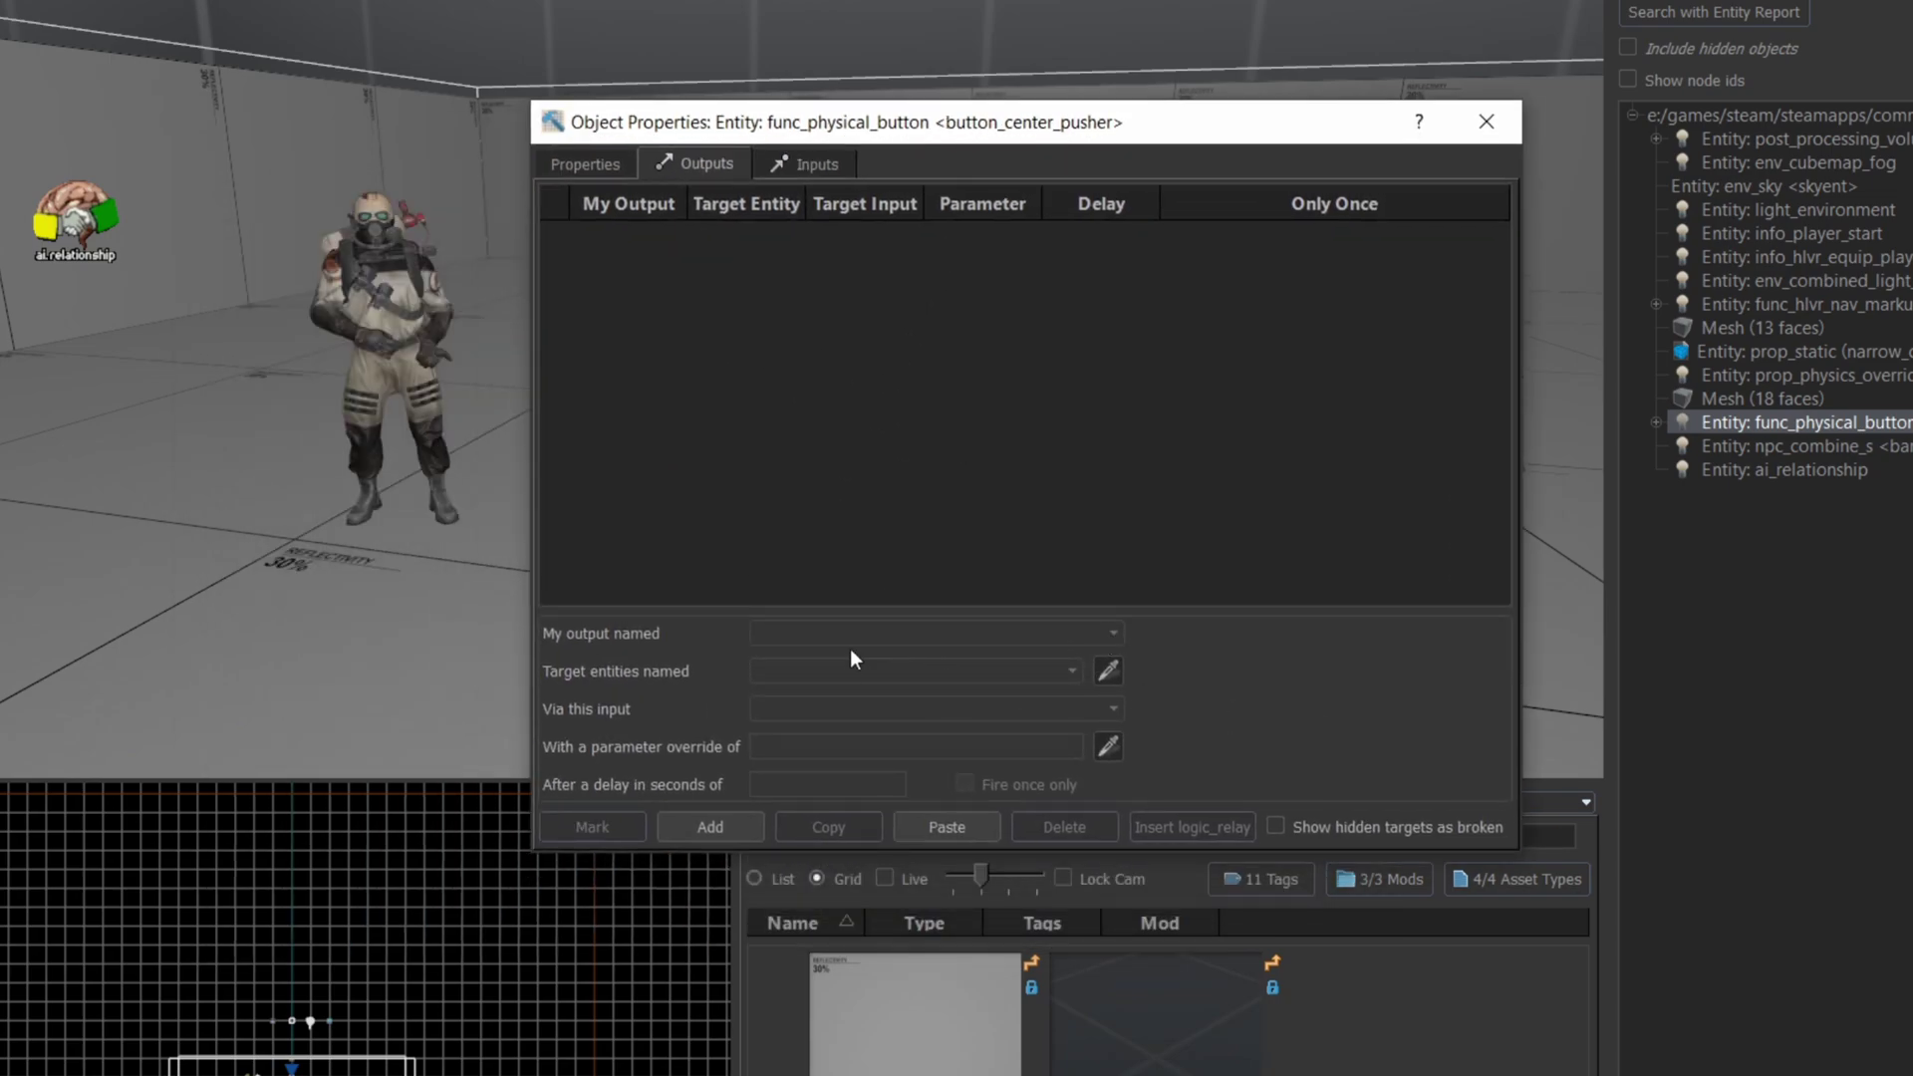
click(707, 827)
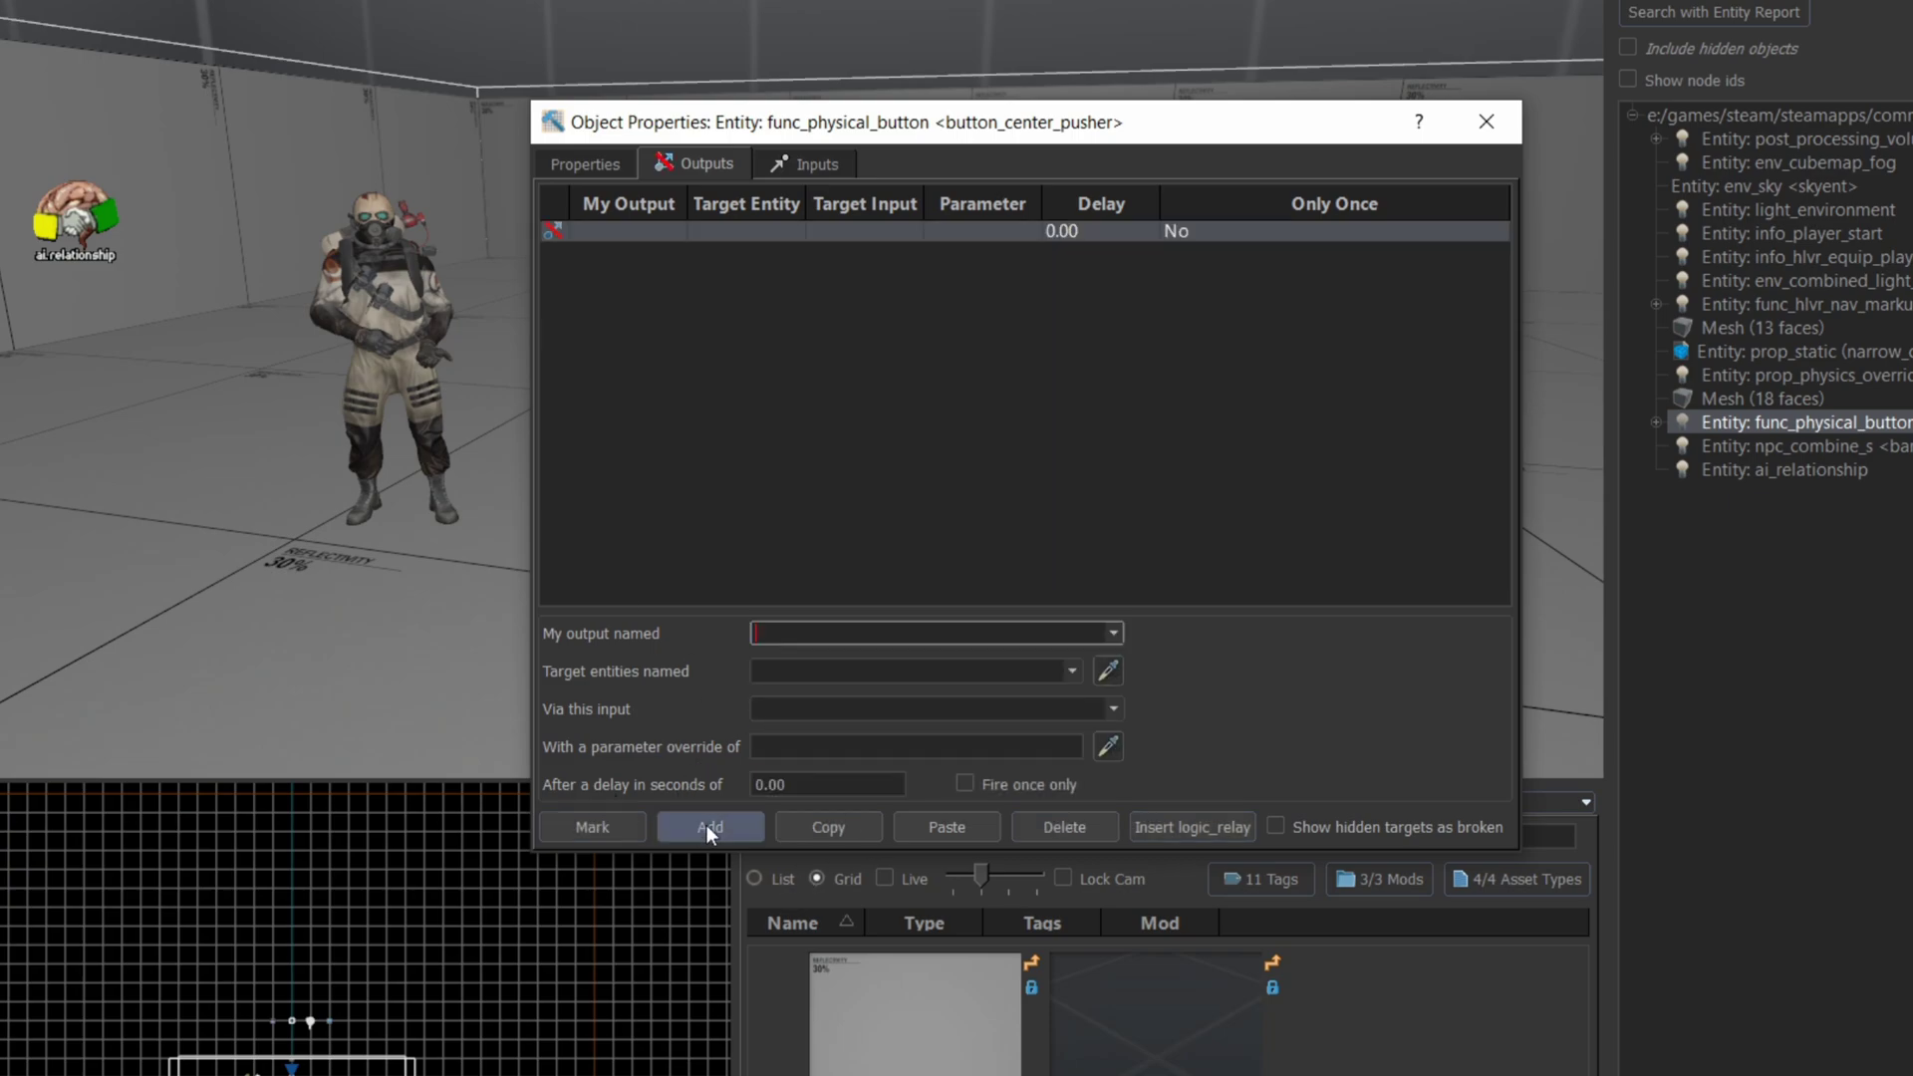
click(1113, 634)
click(884, 755)
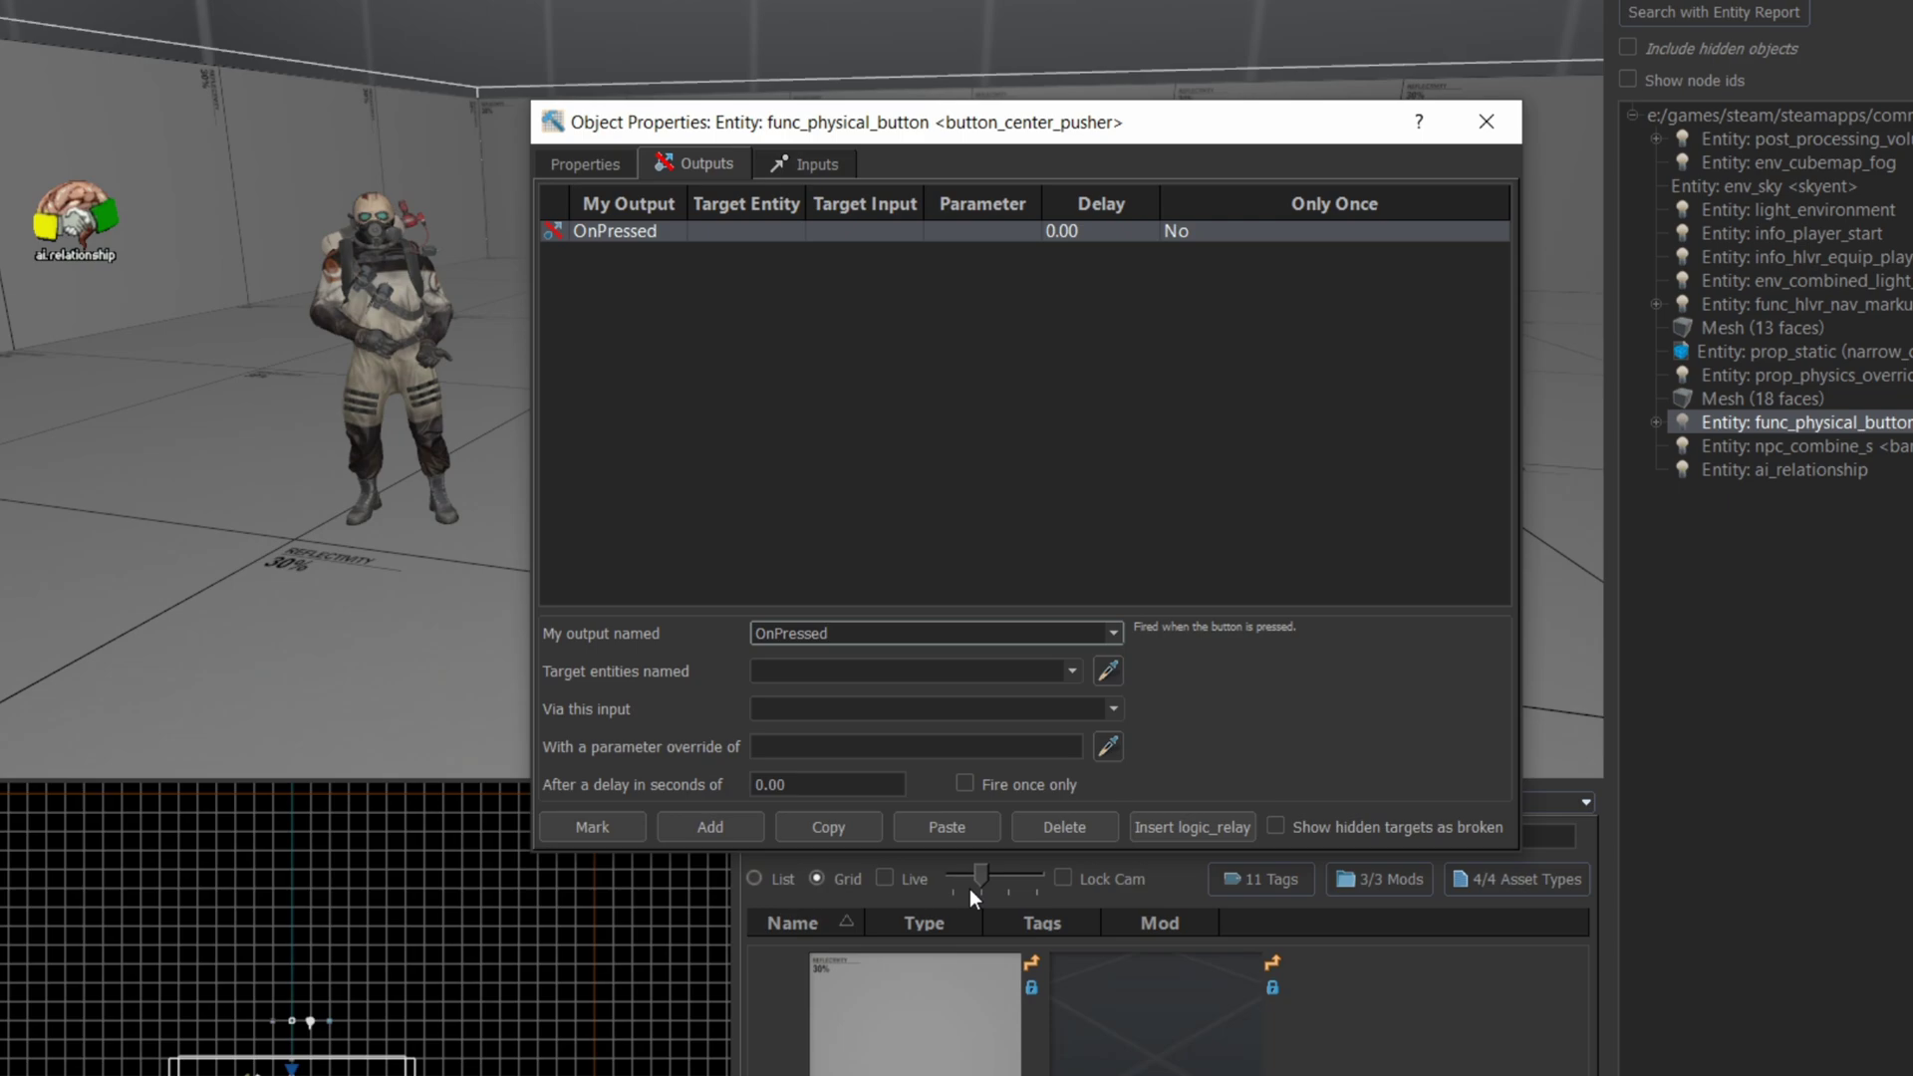
- Set the OnPressed output's target entity to barney
click(1072, 671)
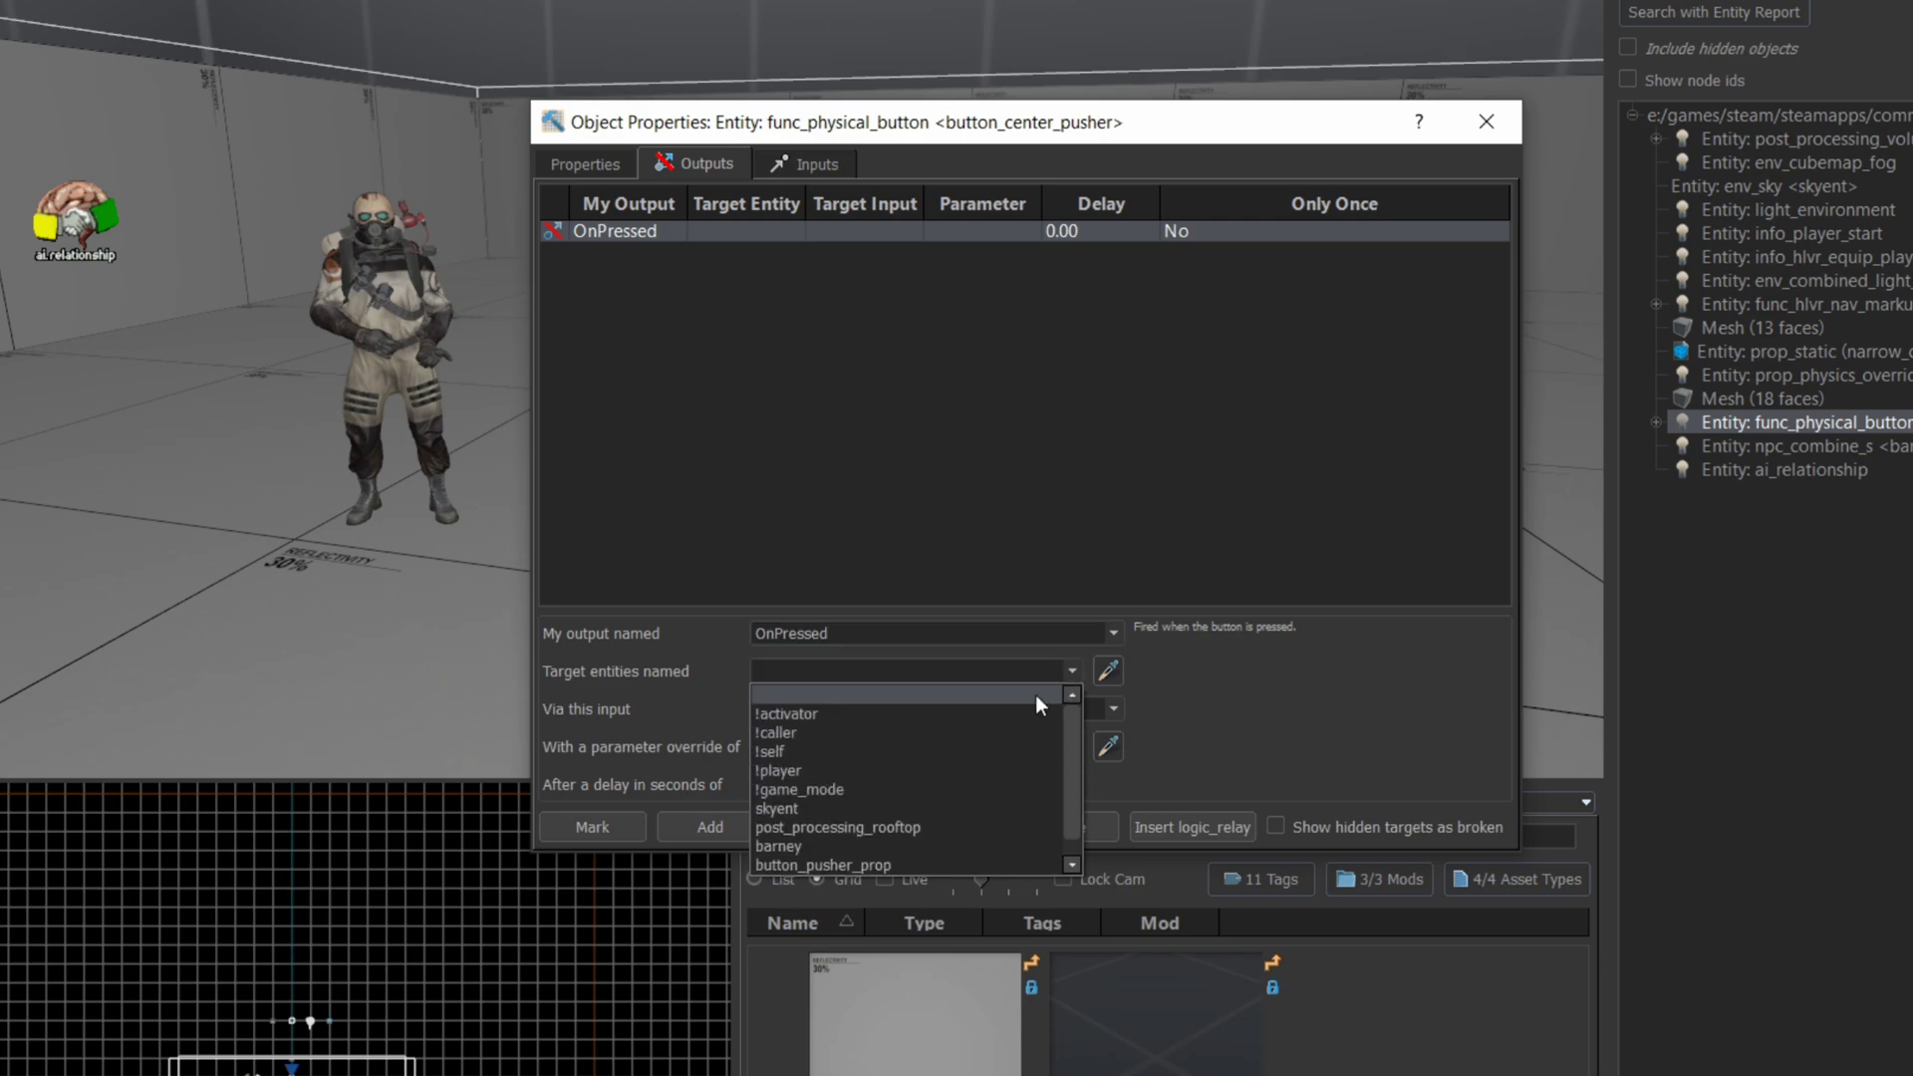
click(831, 670)
text(ba)
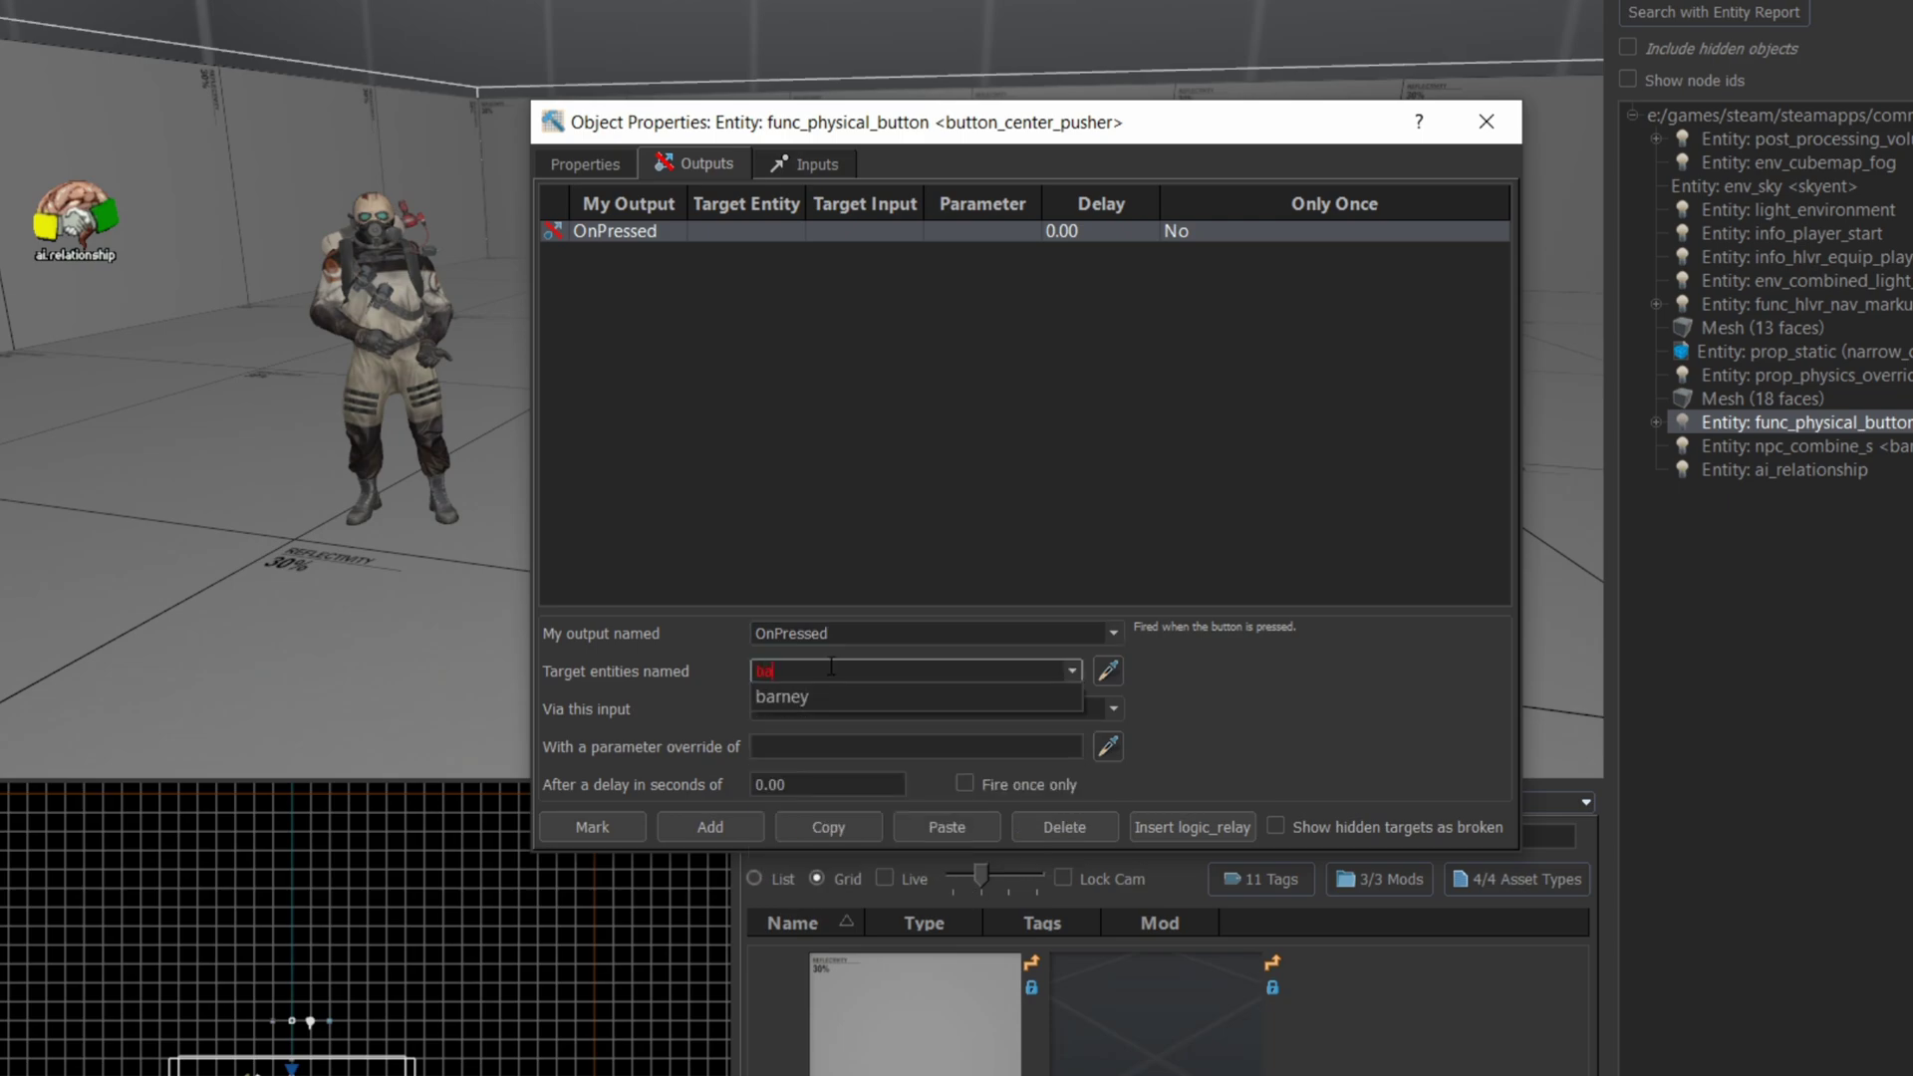
text(rney)
click(1283, 696)
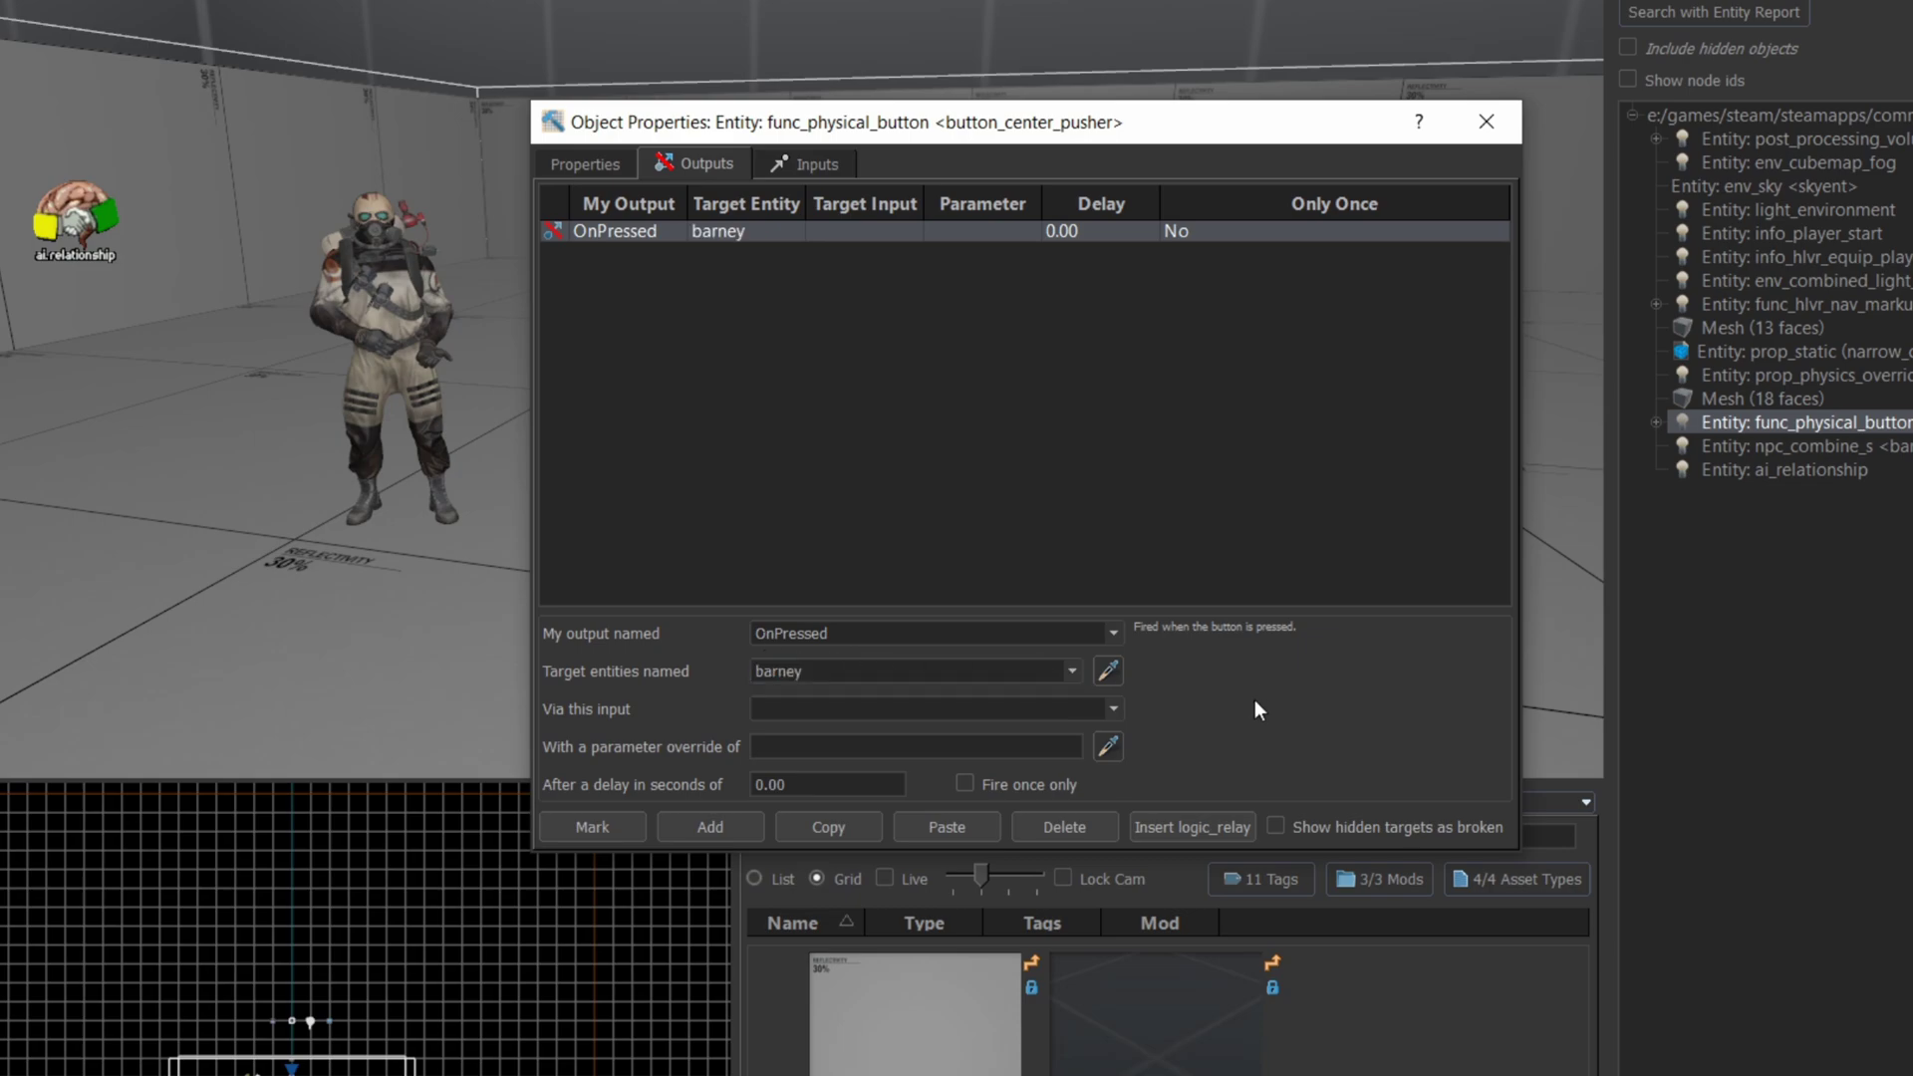
- Set the OnPressed output's target input to SetAnimGraphParameter and paste the copied text as its parameter override
click(829, 710)
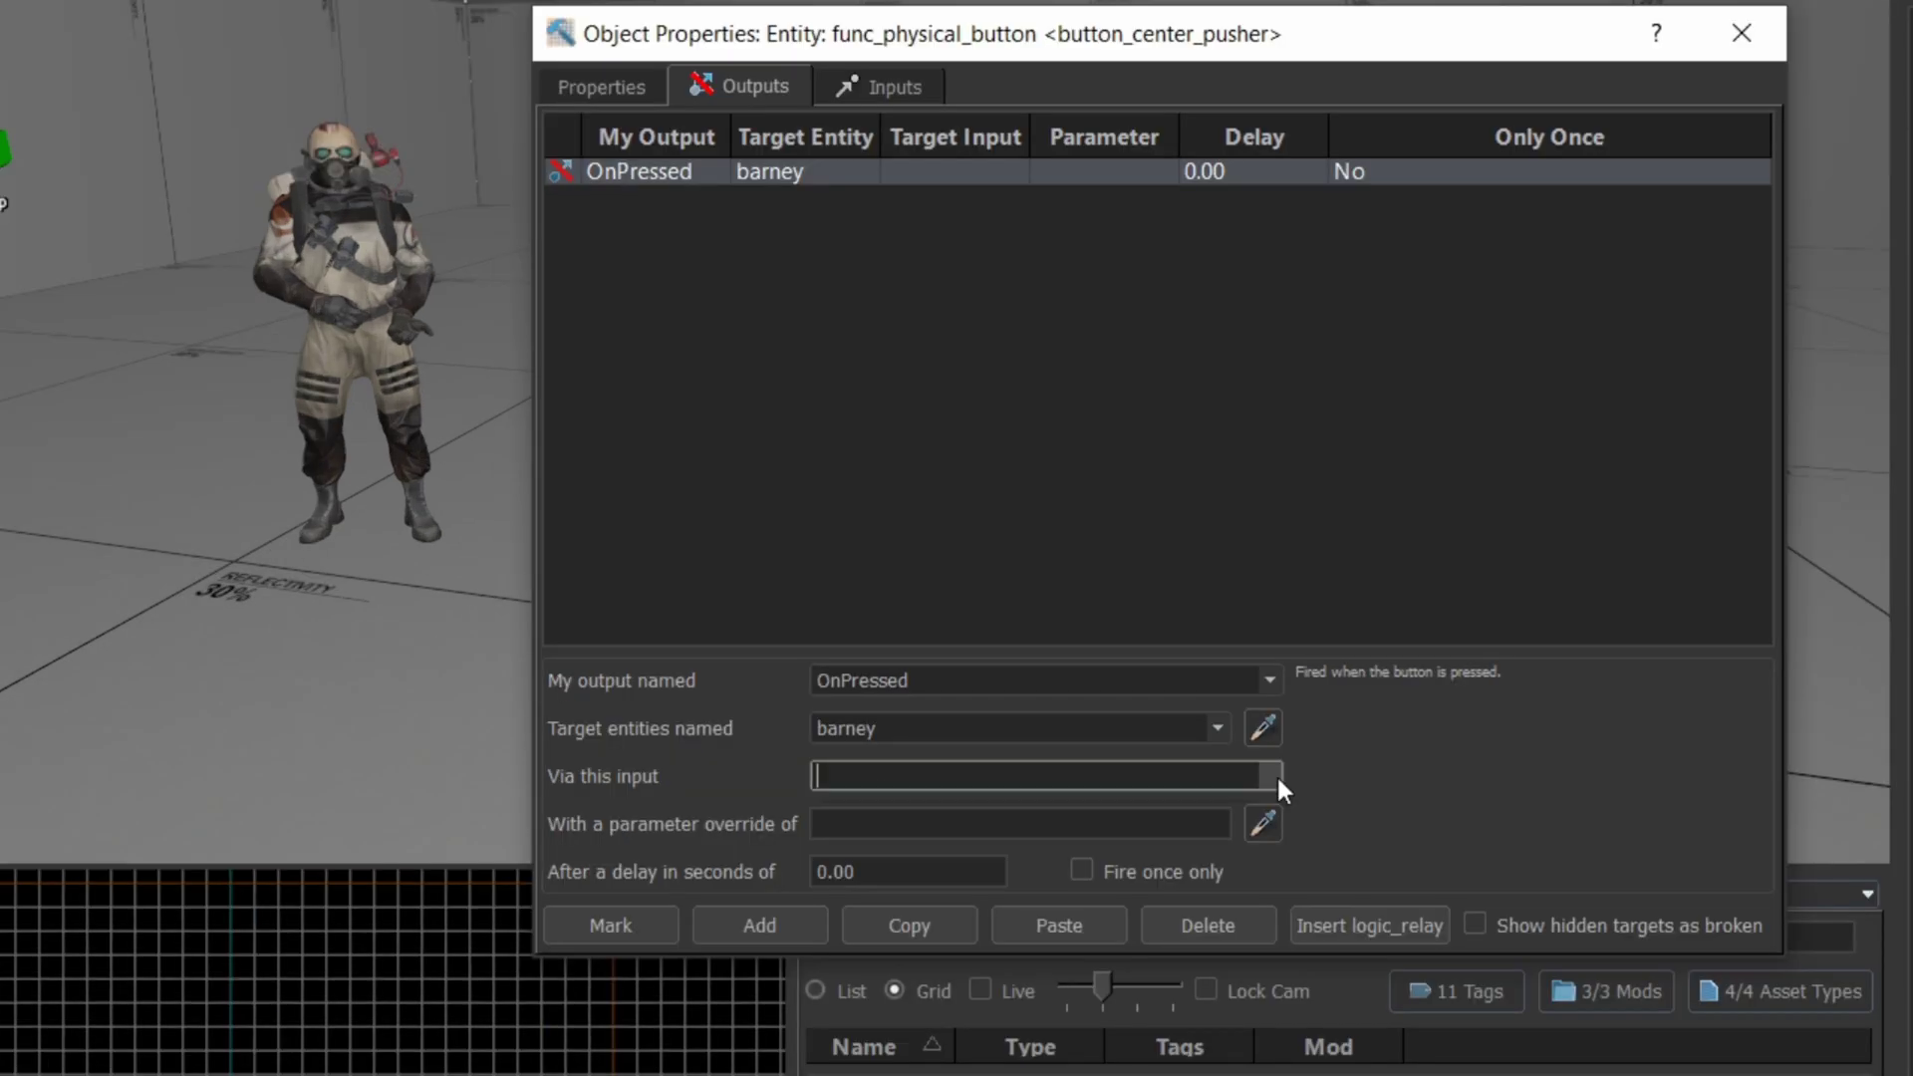
click(1113, 708)
scroll(893, 872, up, 1)
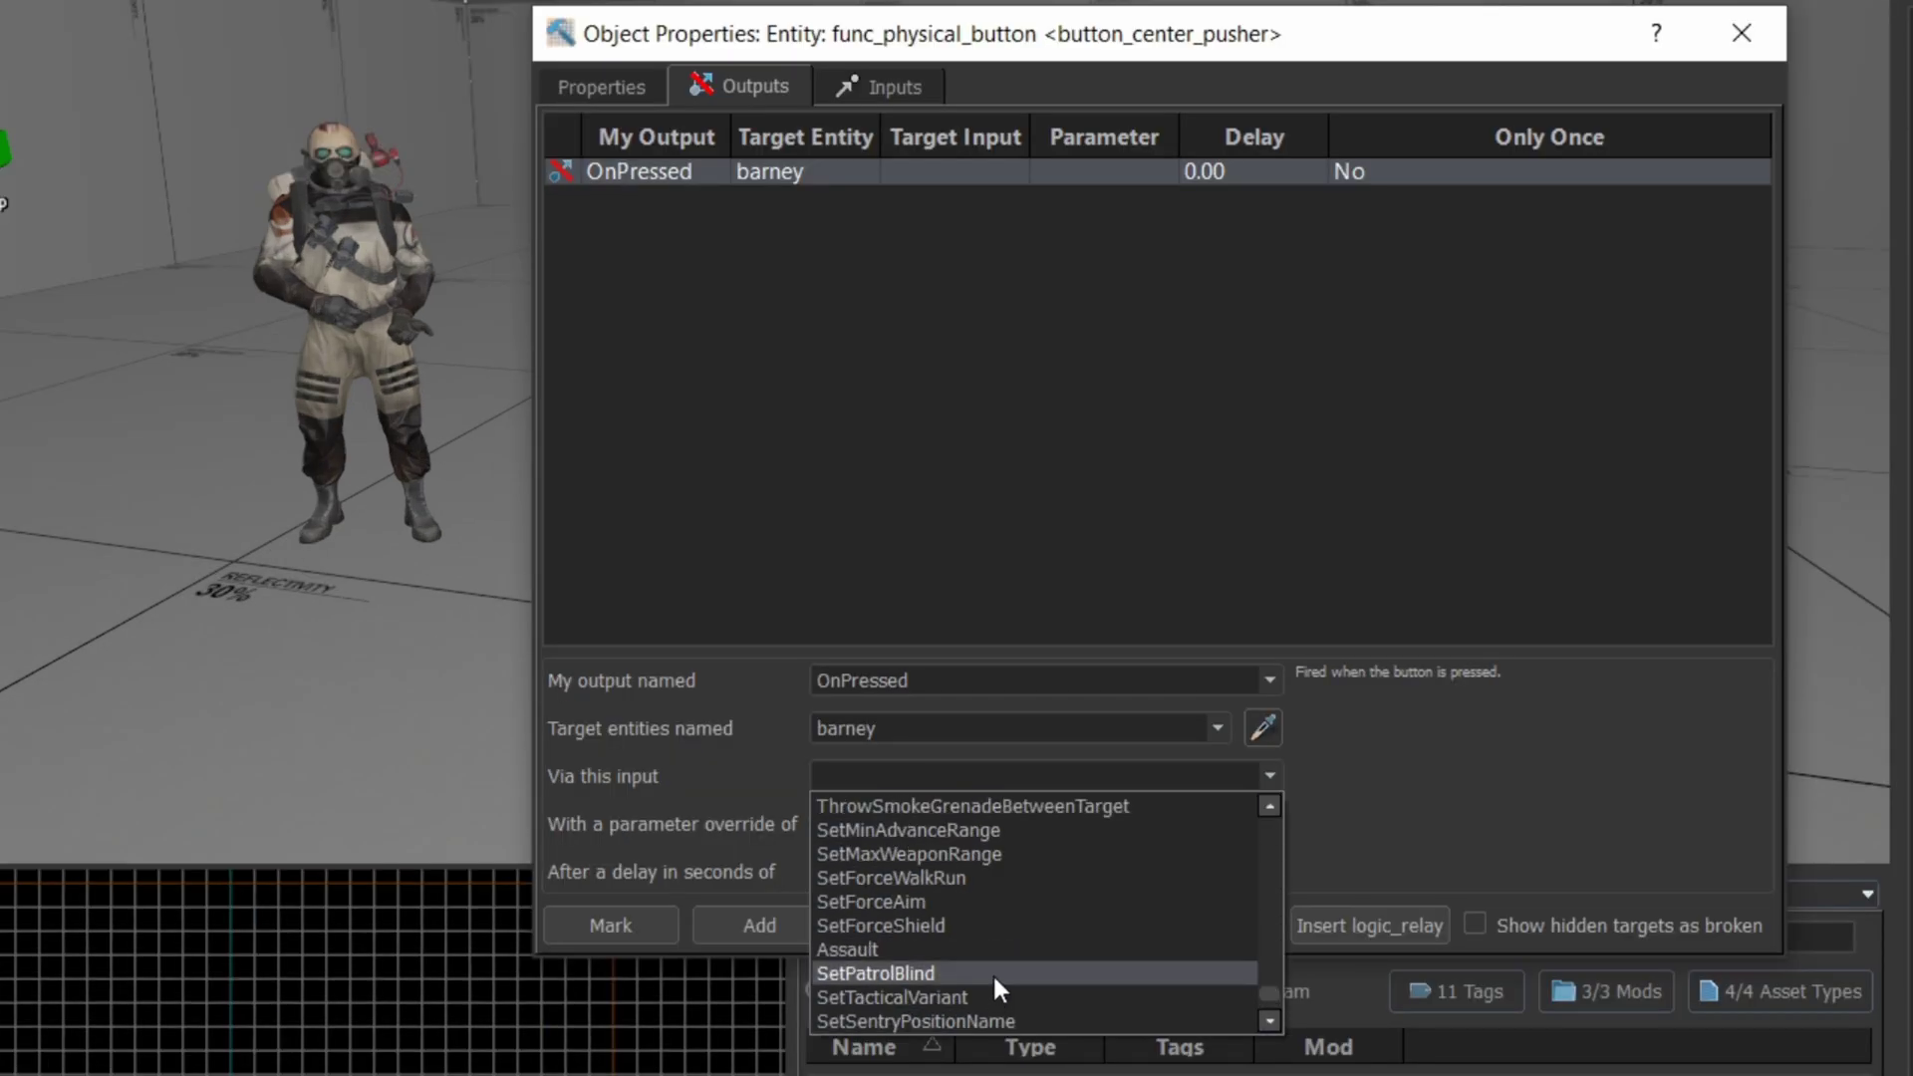
scroll(993, 973, up, 1)
click(902, 778)
text(setan)
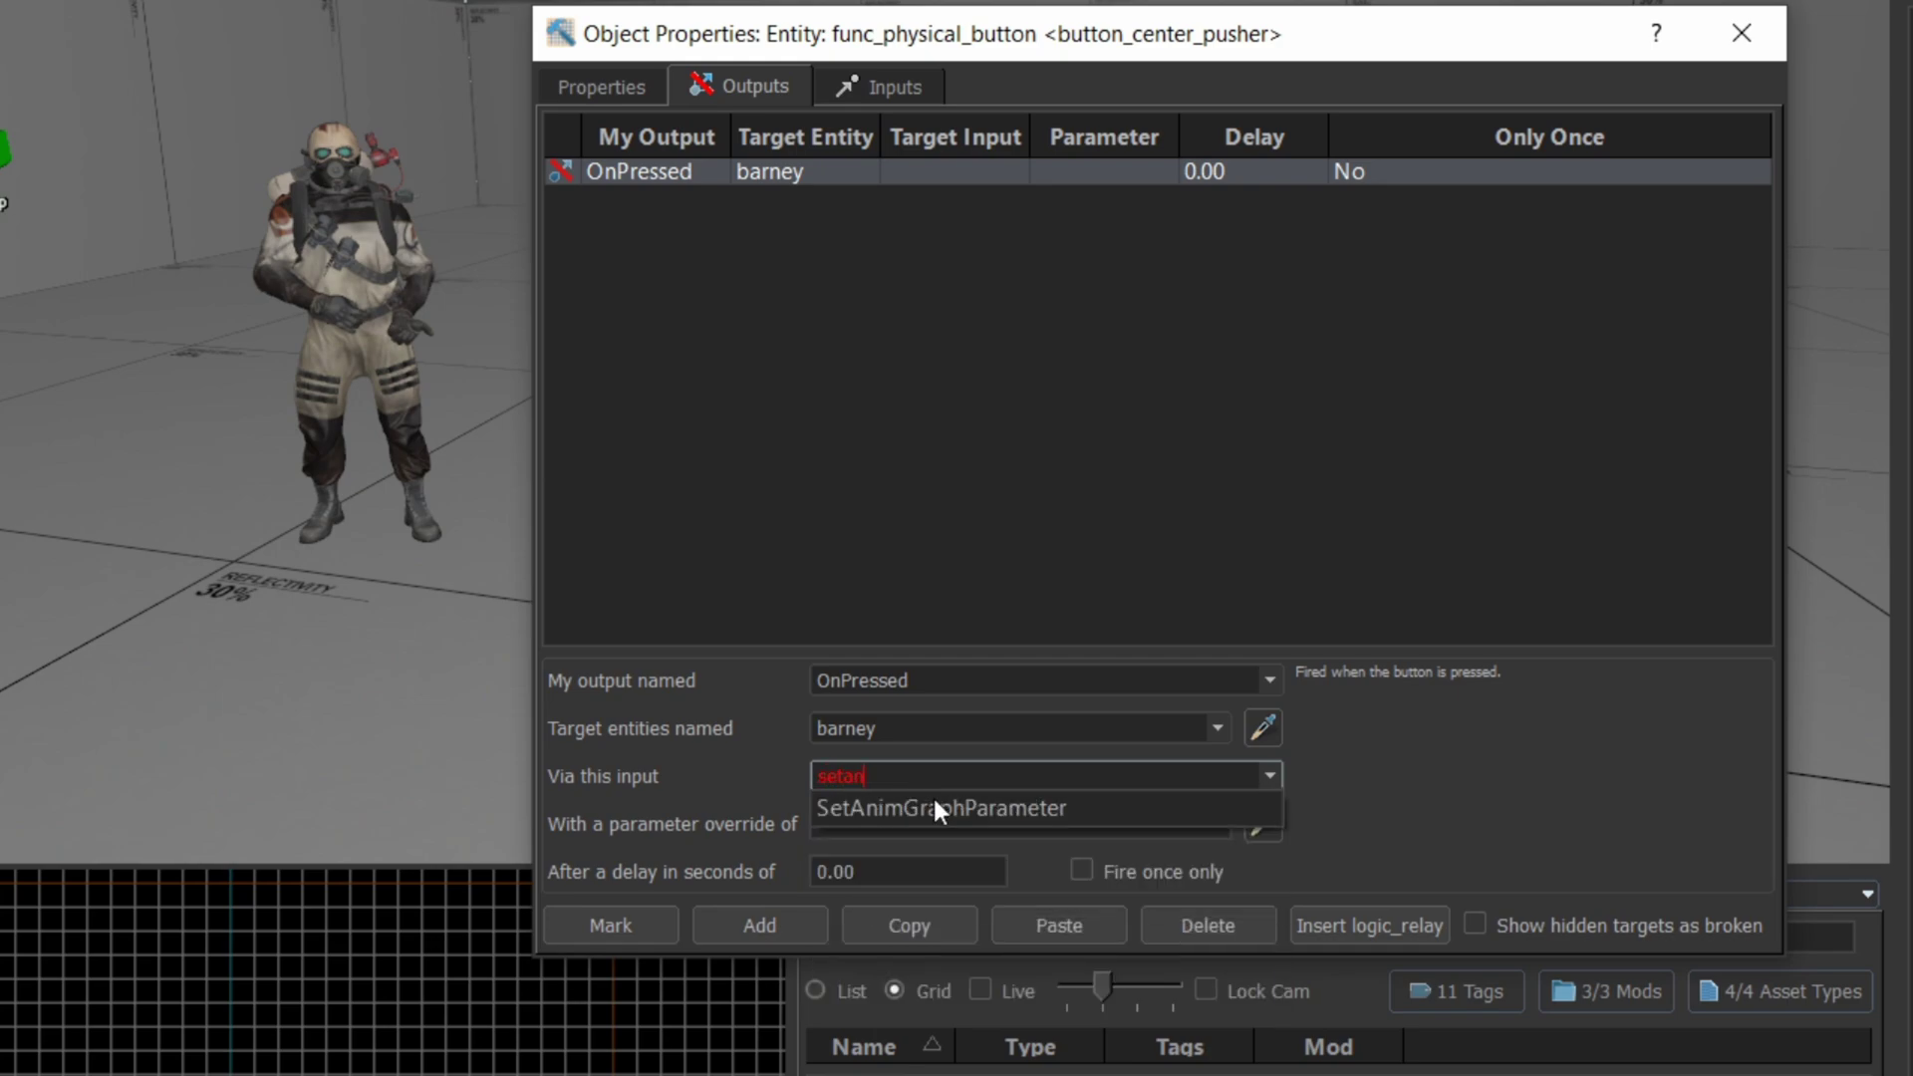
click(980, 808)
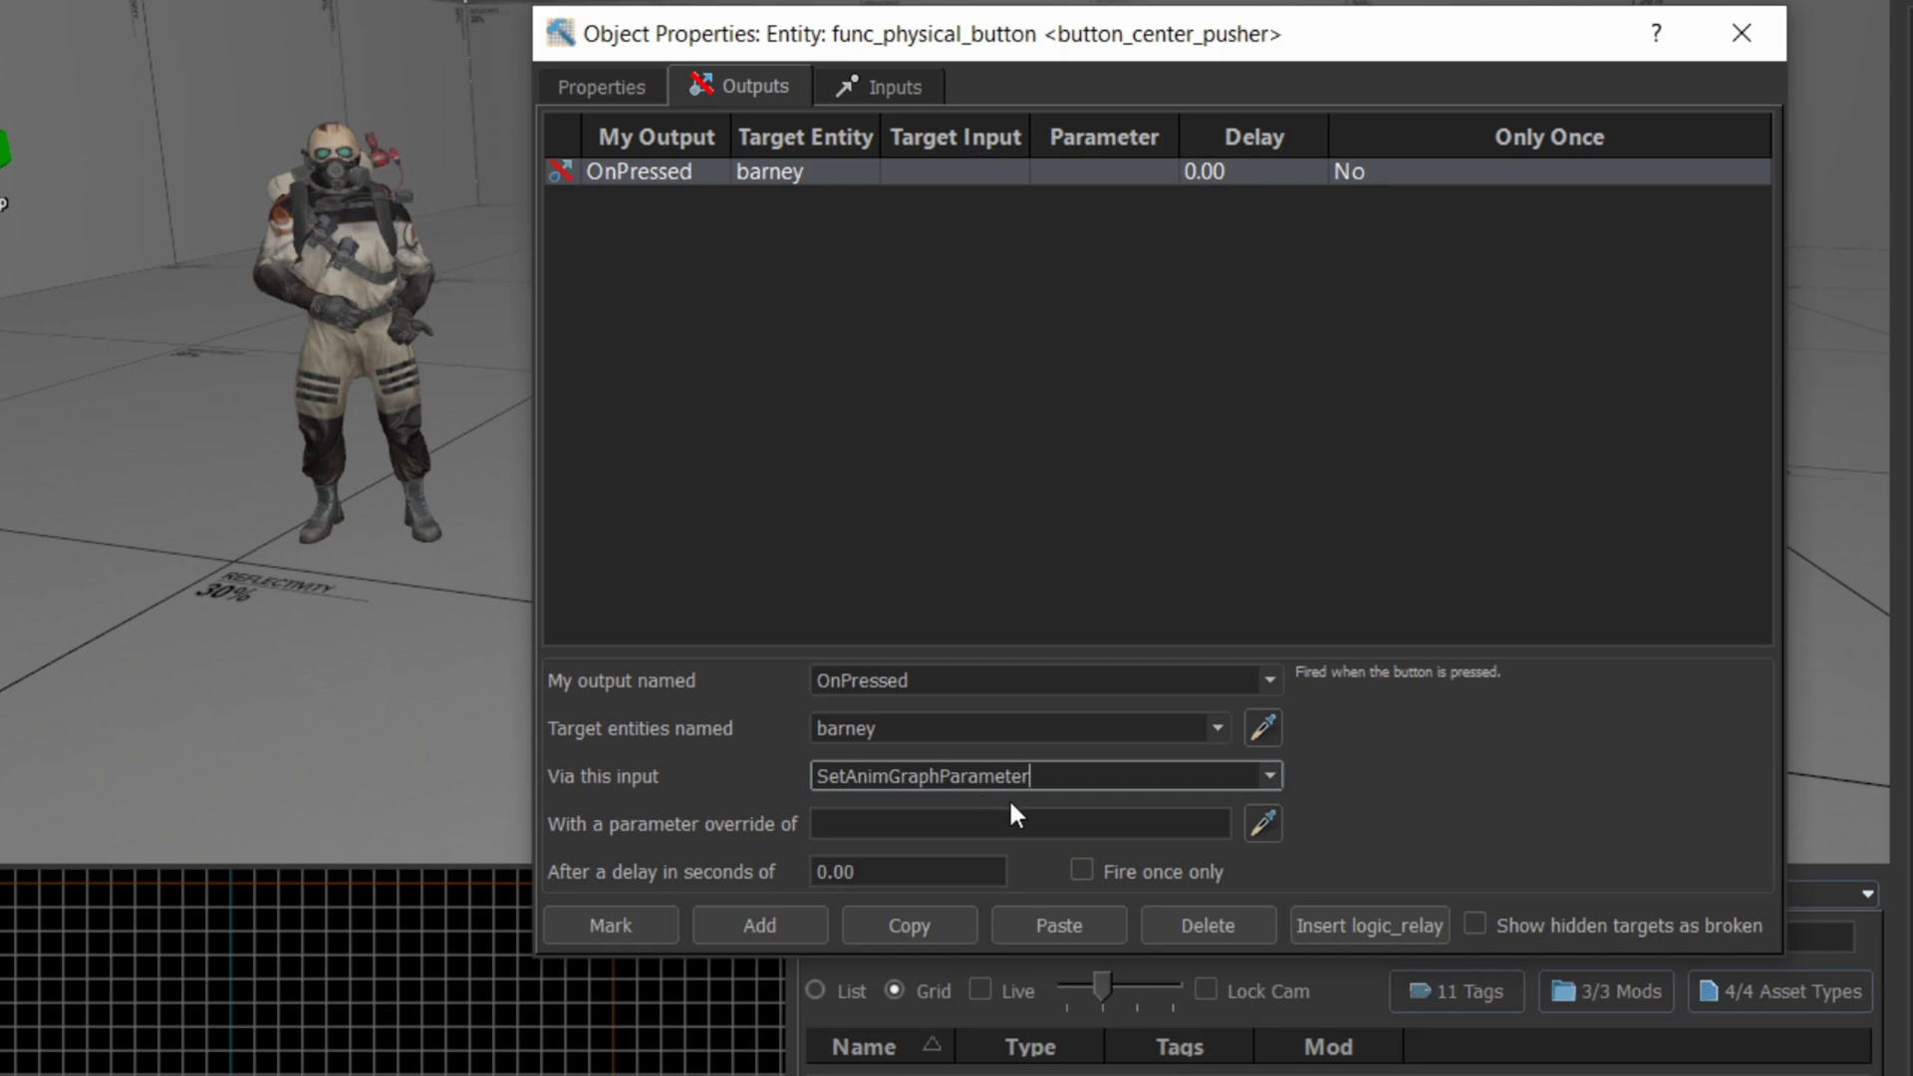
click(996, 819)
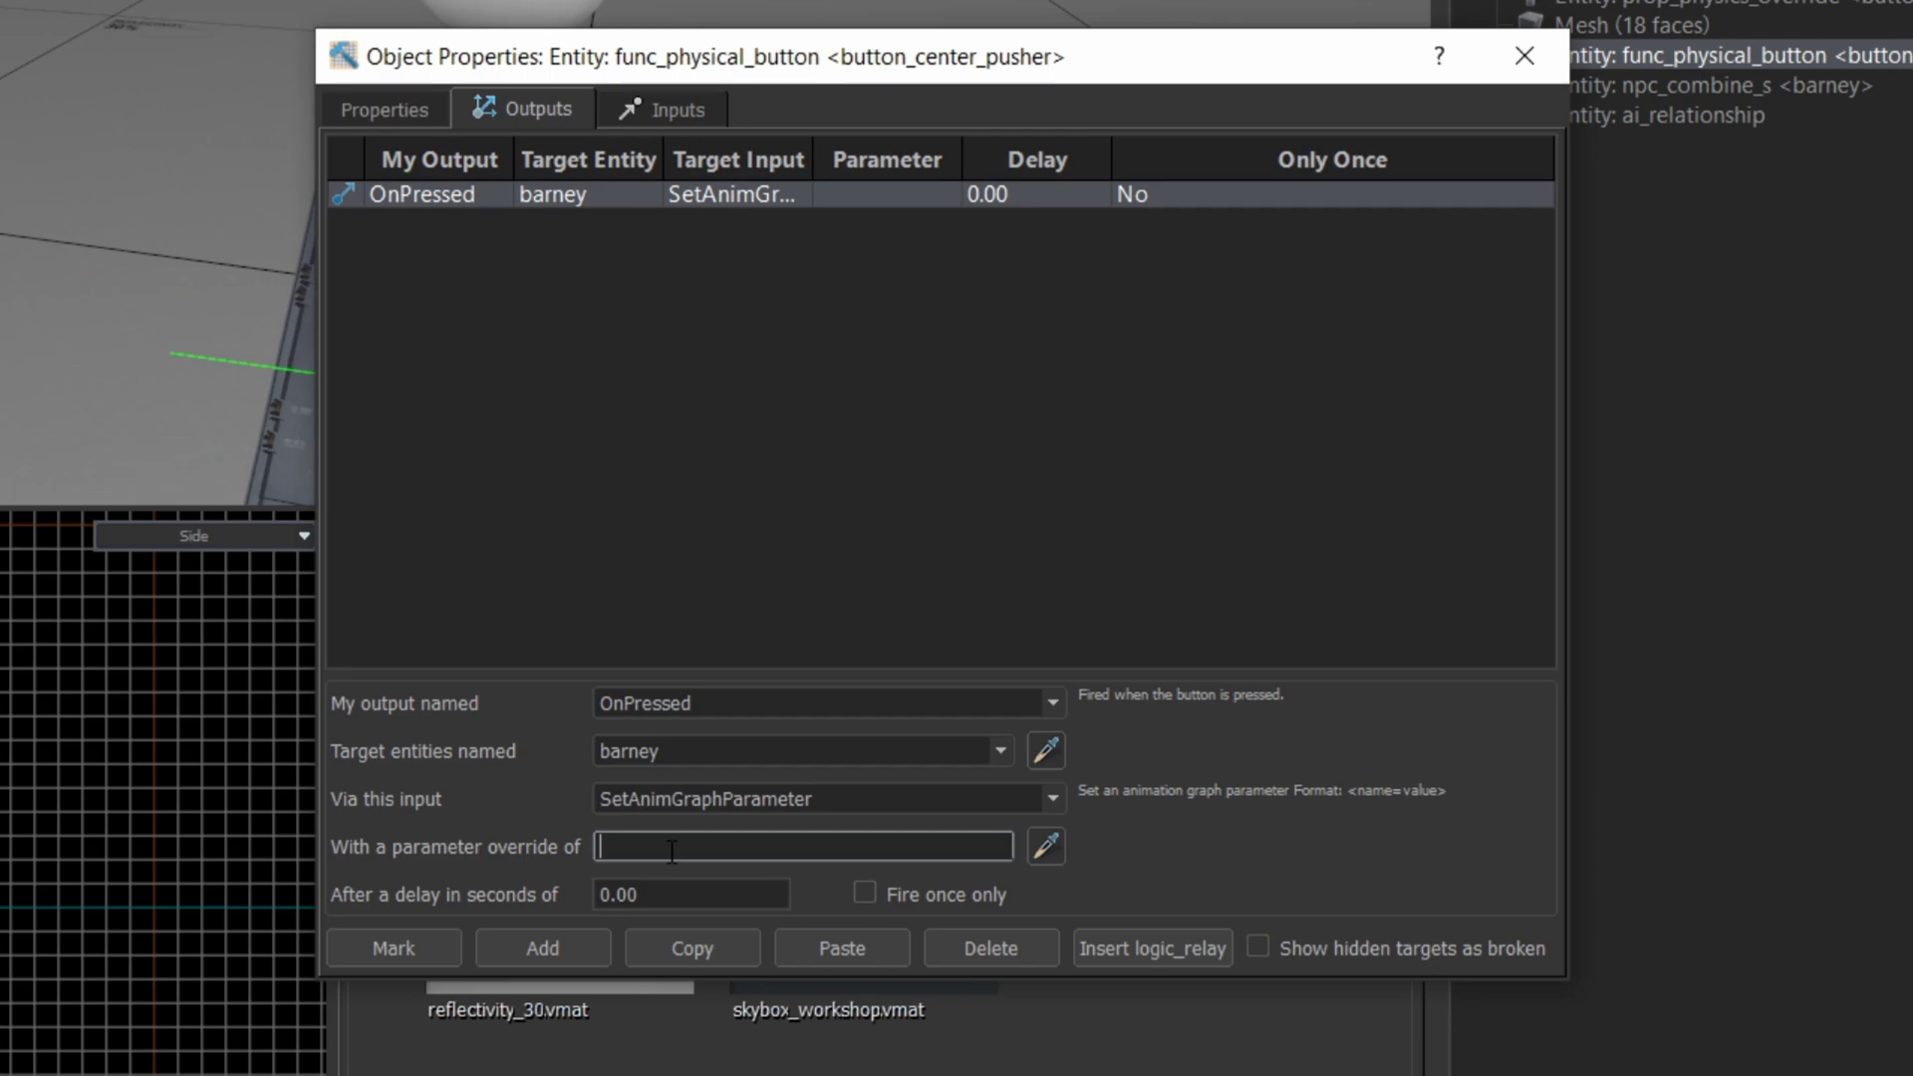
text(b_animate_death=true)
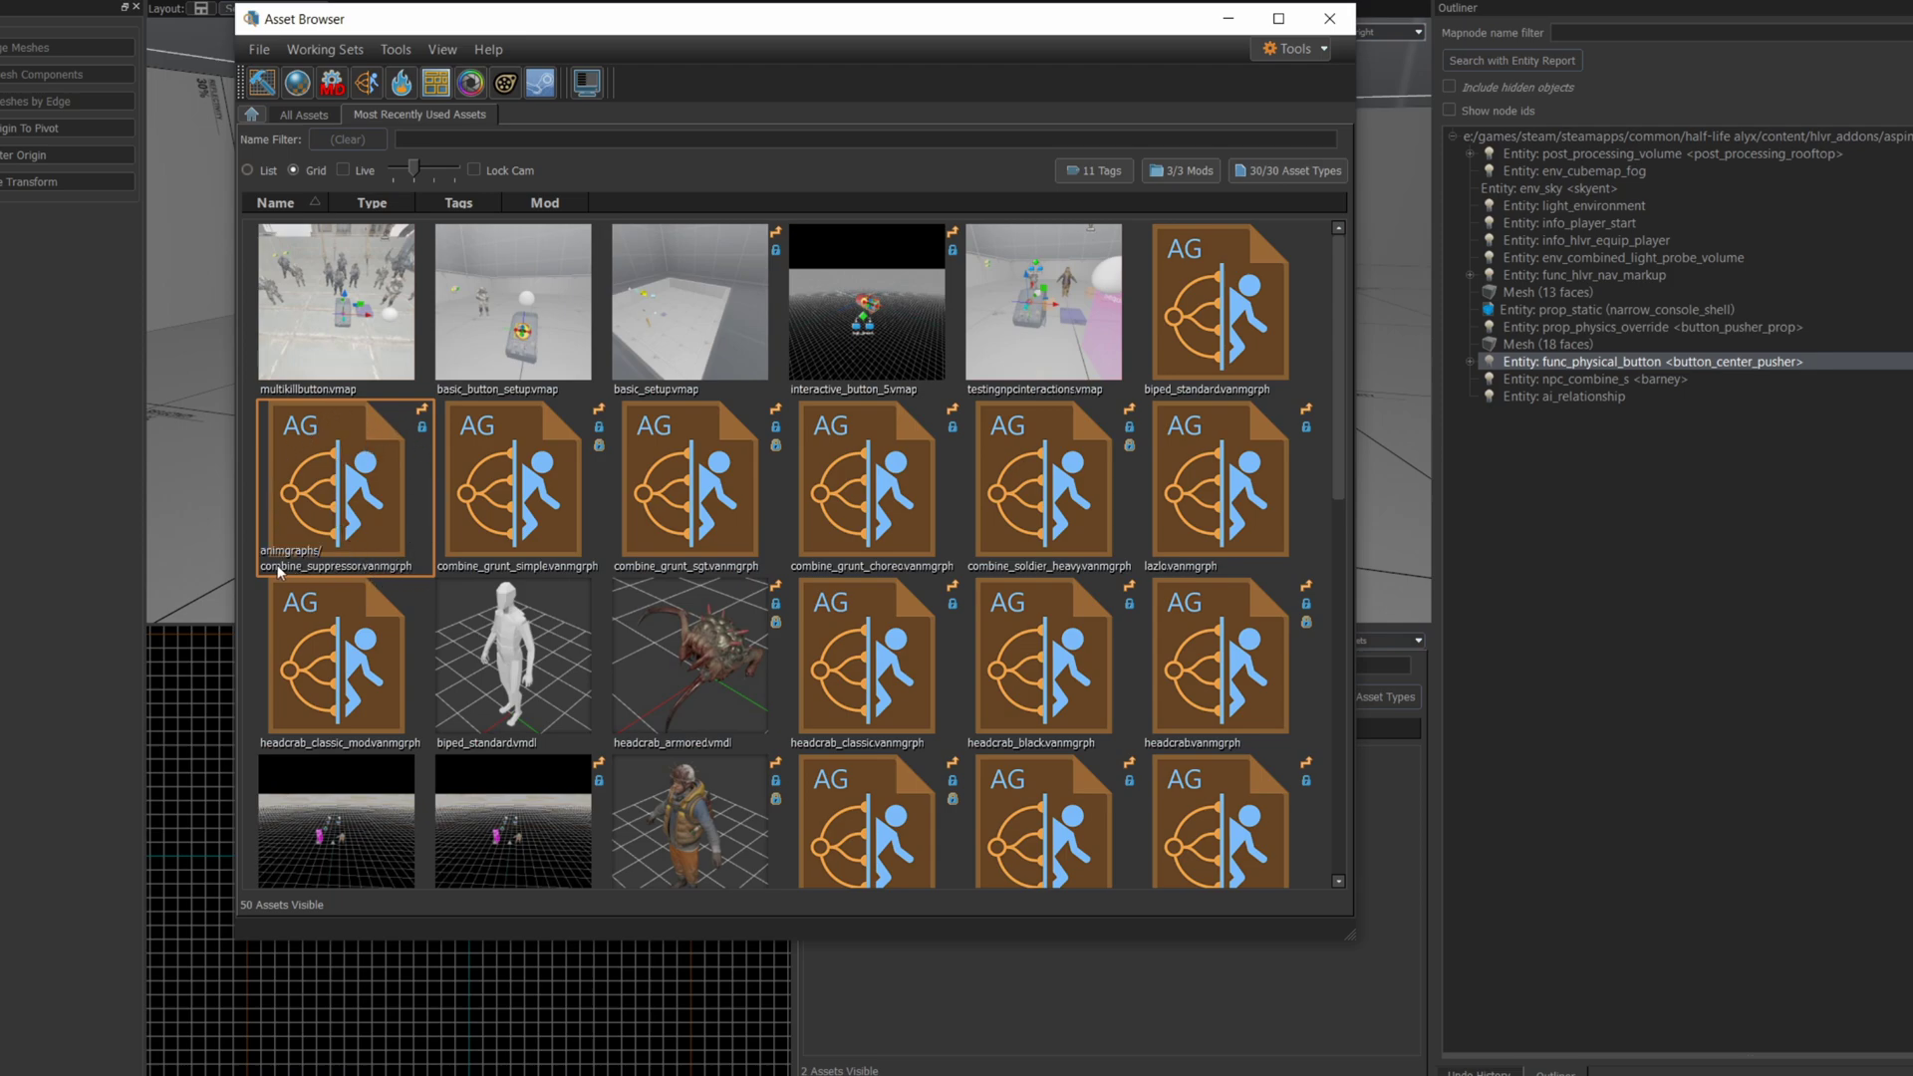
- Open the combine_suppressor animation graph and examine its death states machine, state transitions and the explosive death node
right_click(365, 487)
click(448, 495)
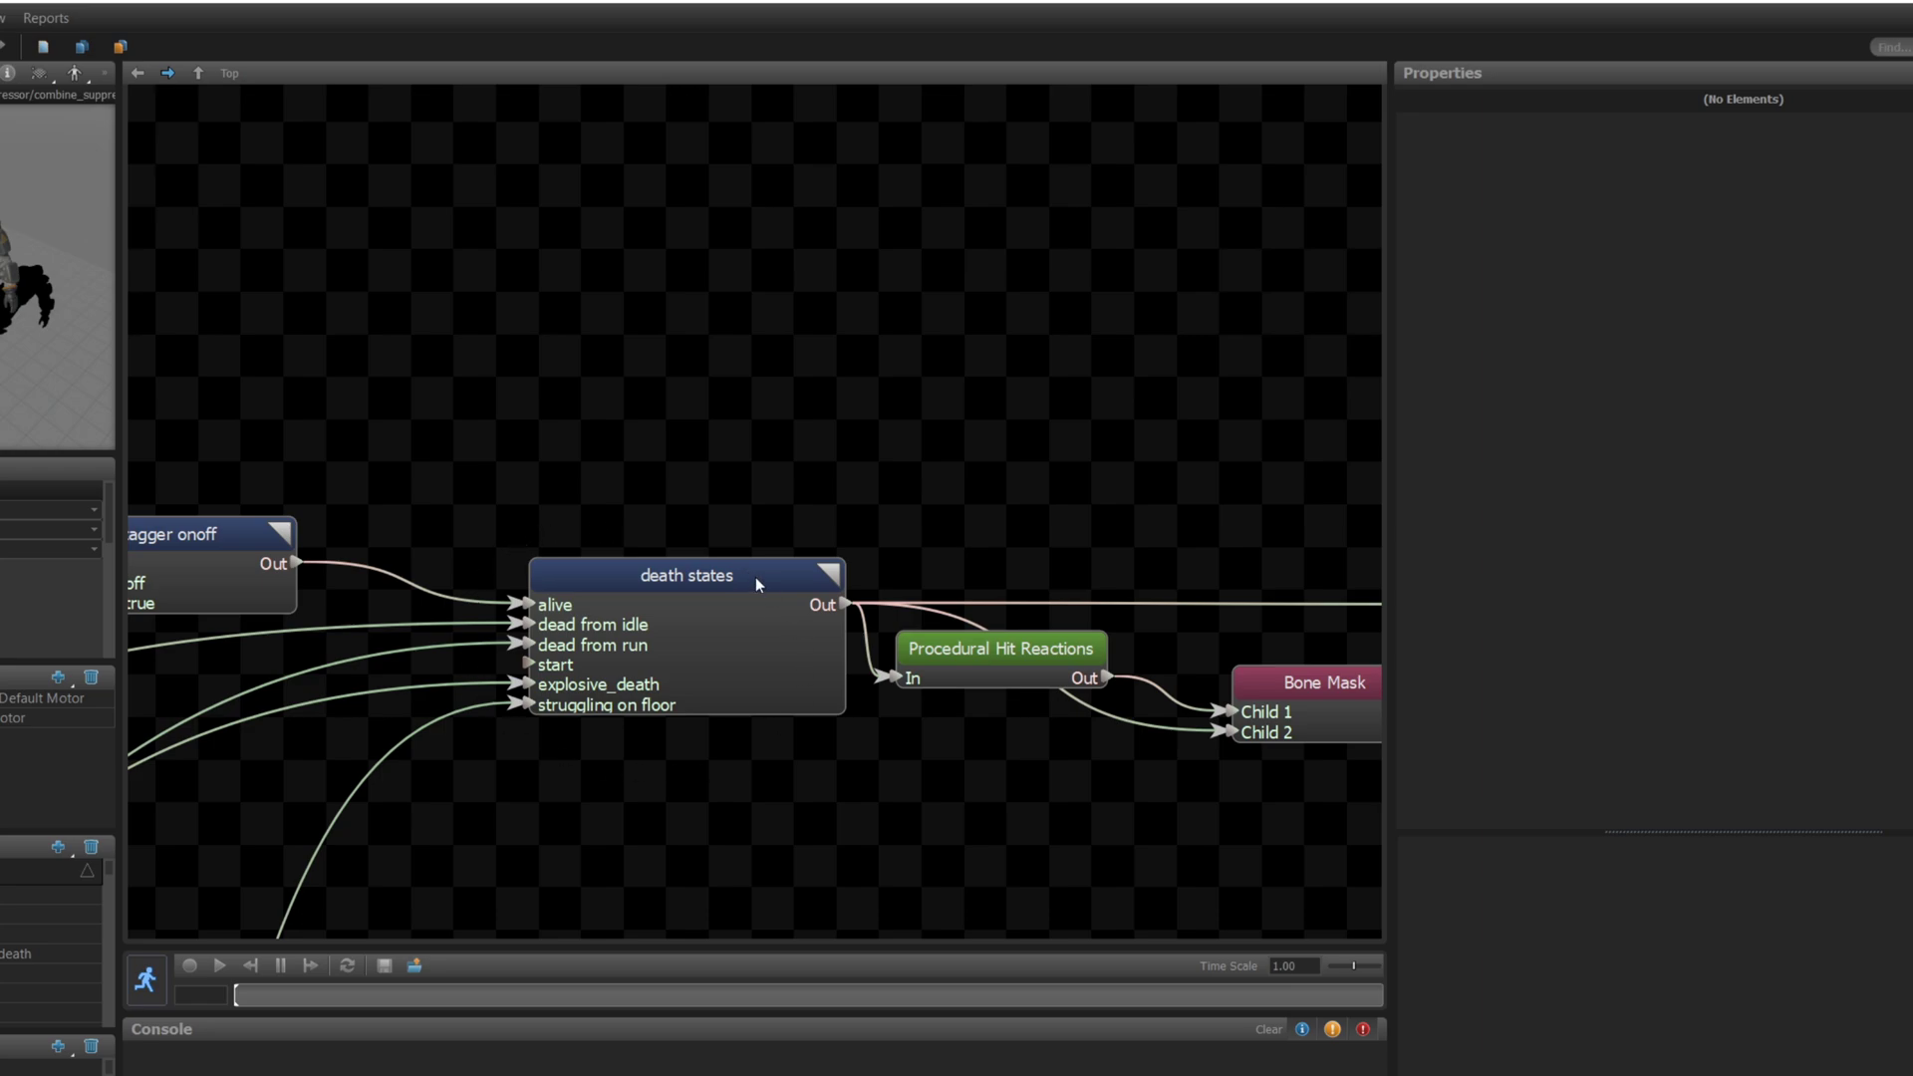
double_click(756, 577)
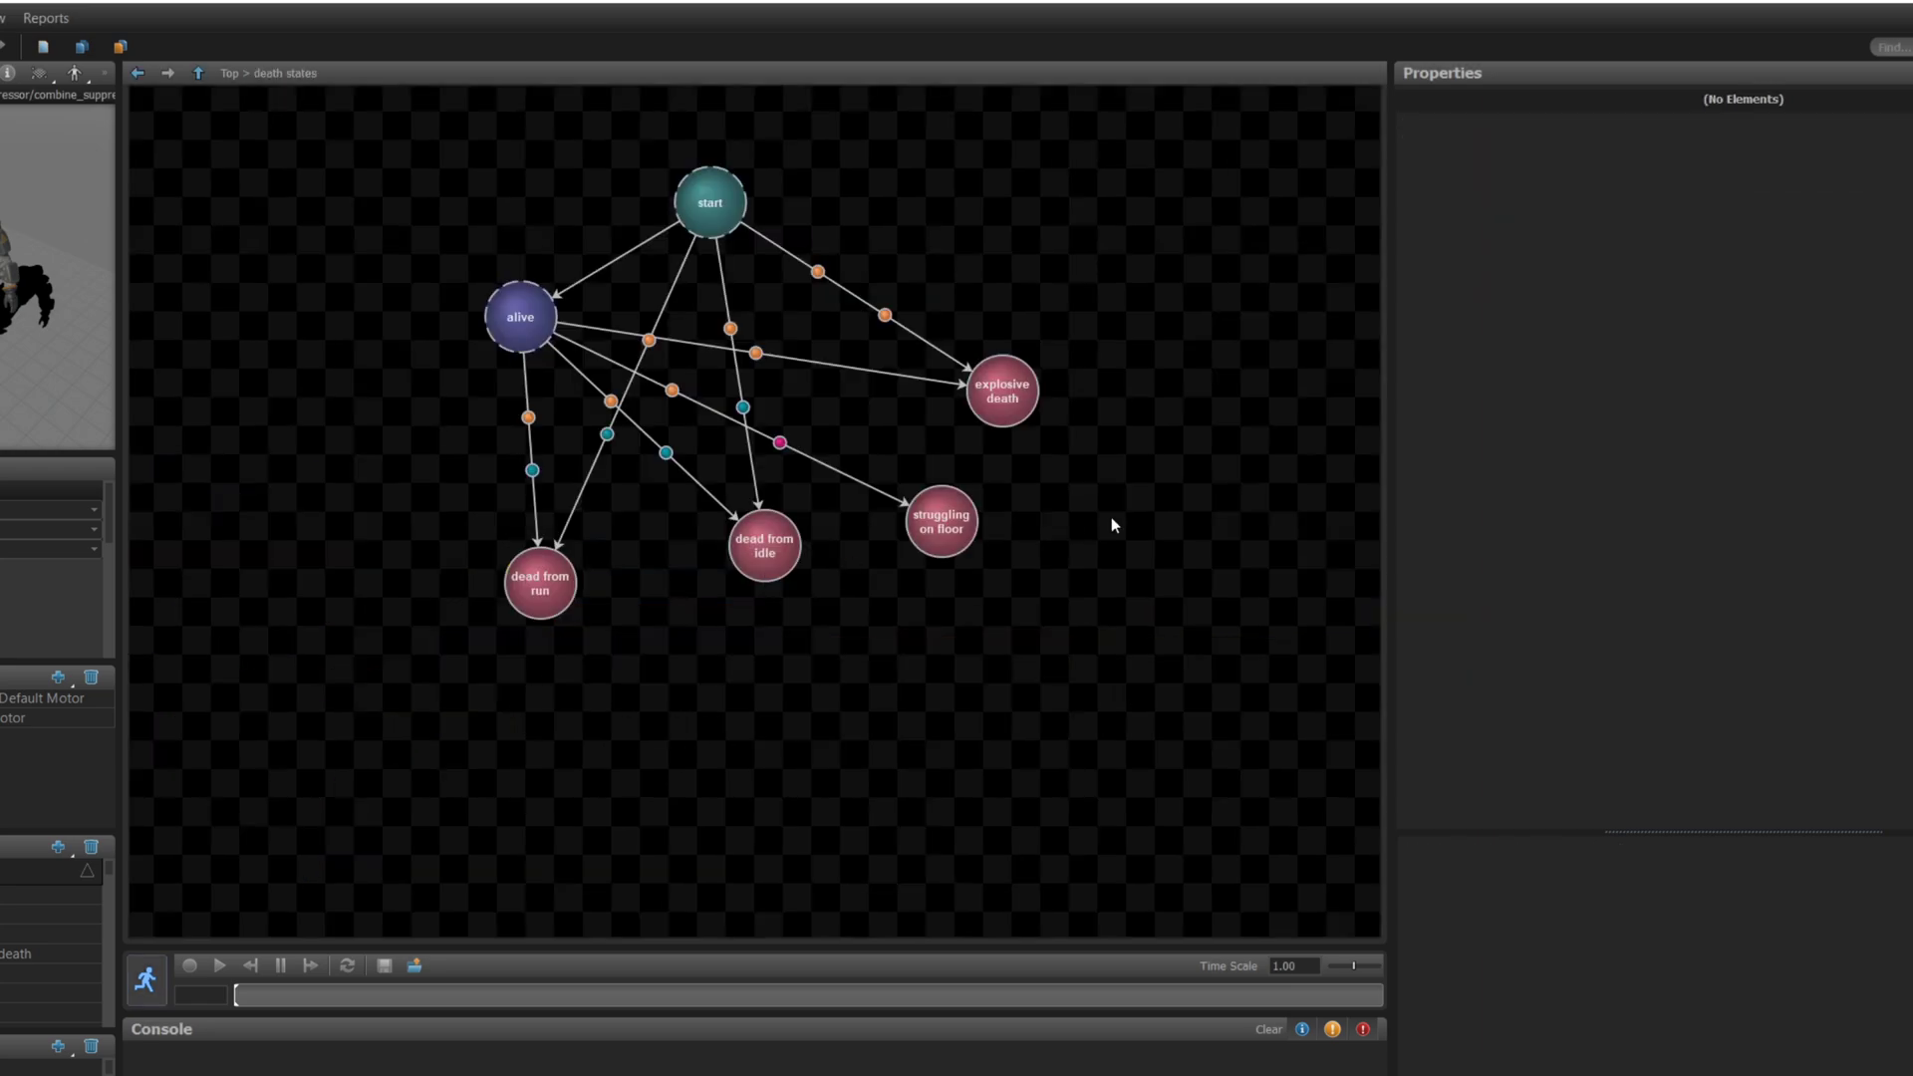
click(528, 325)
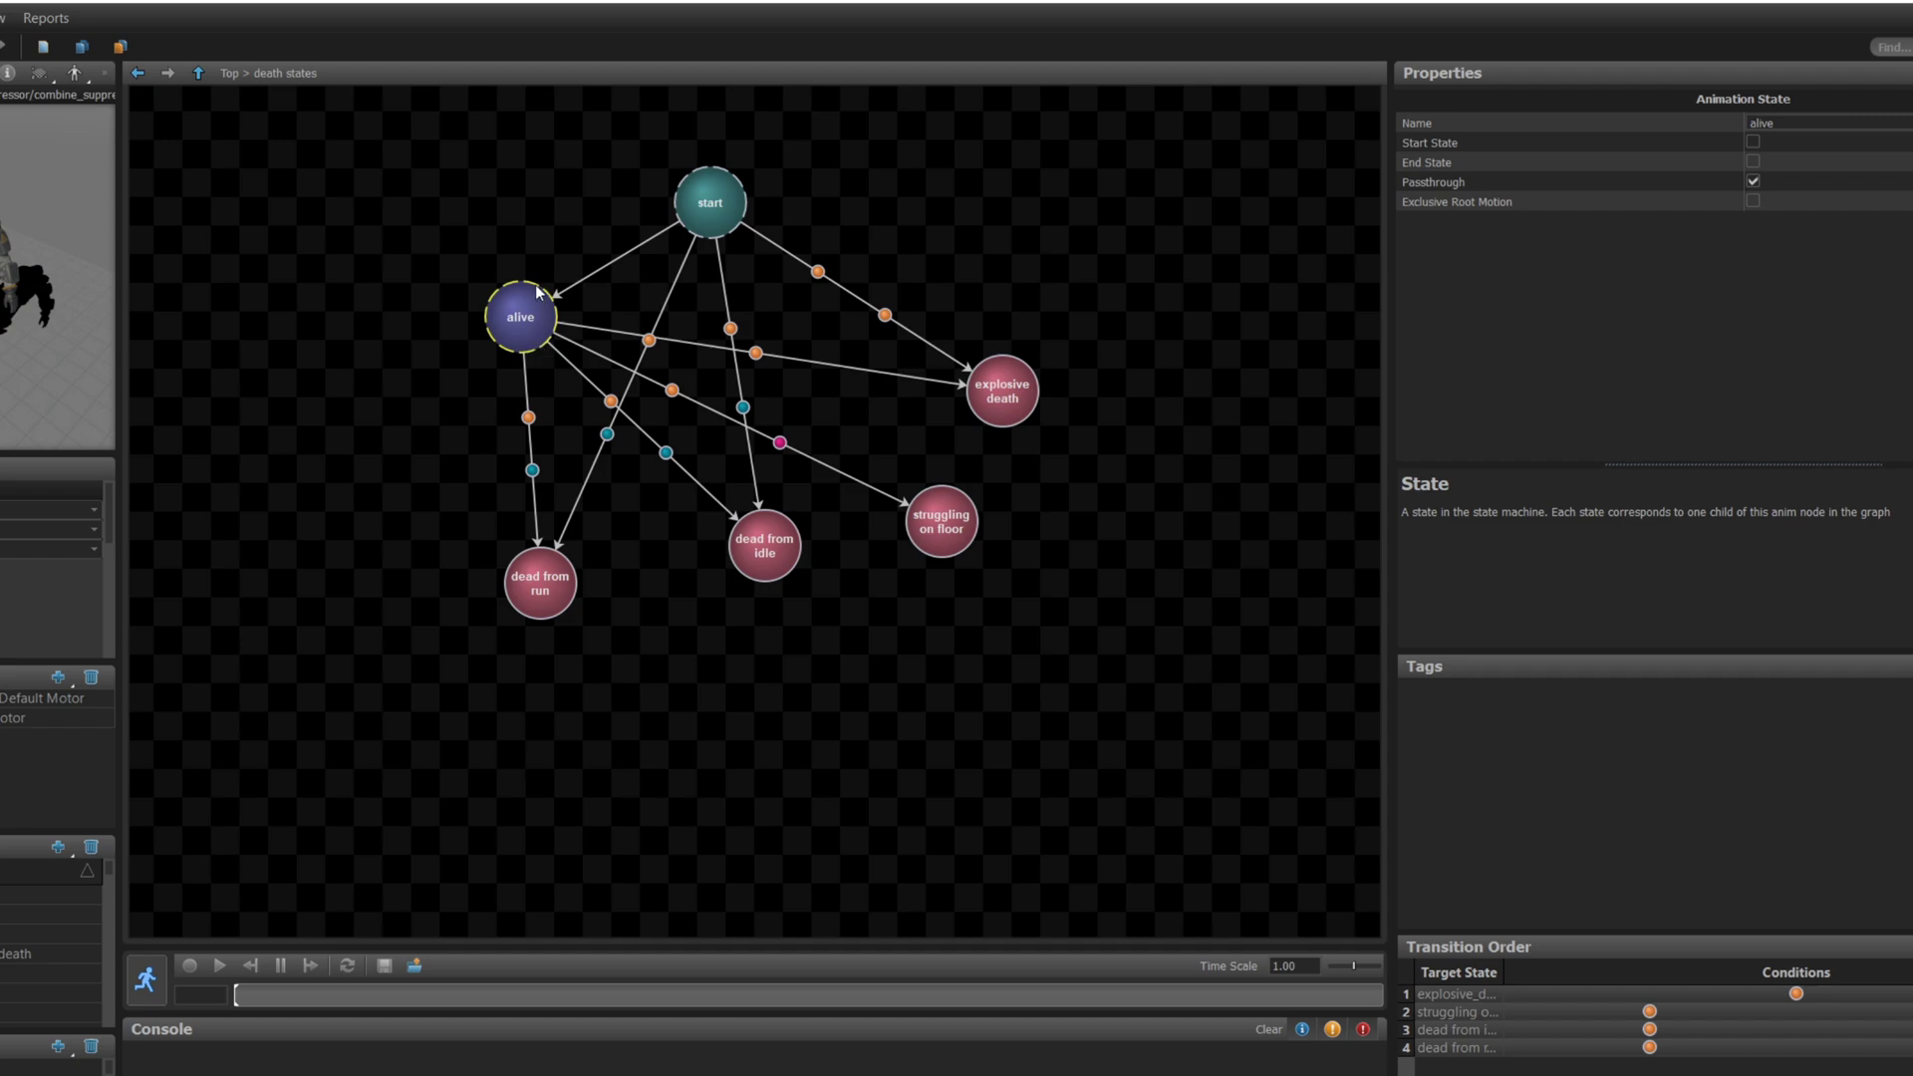
click(666, 452)
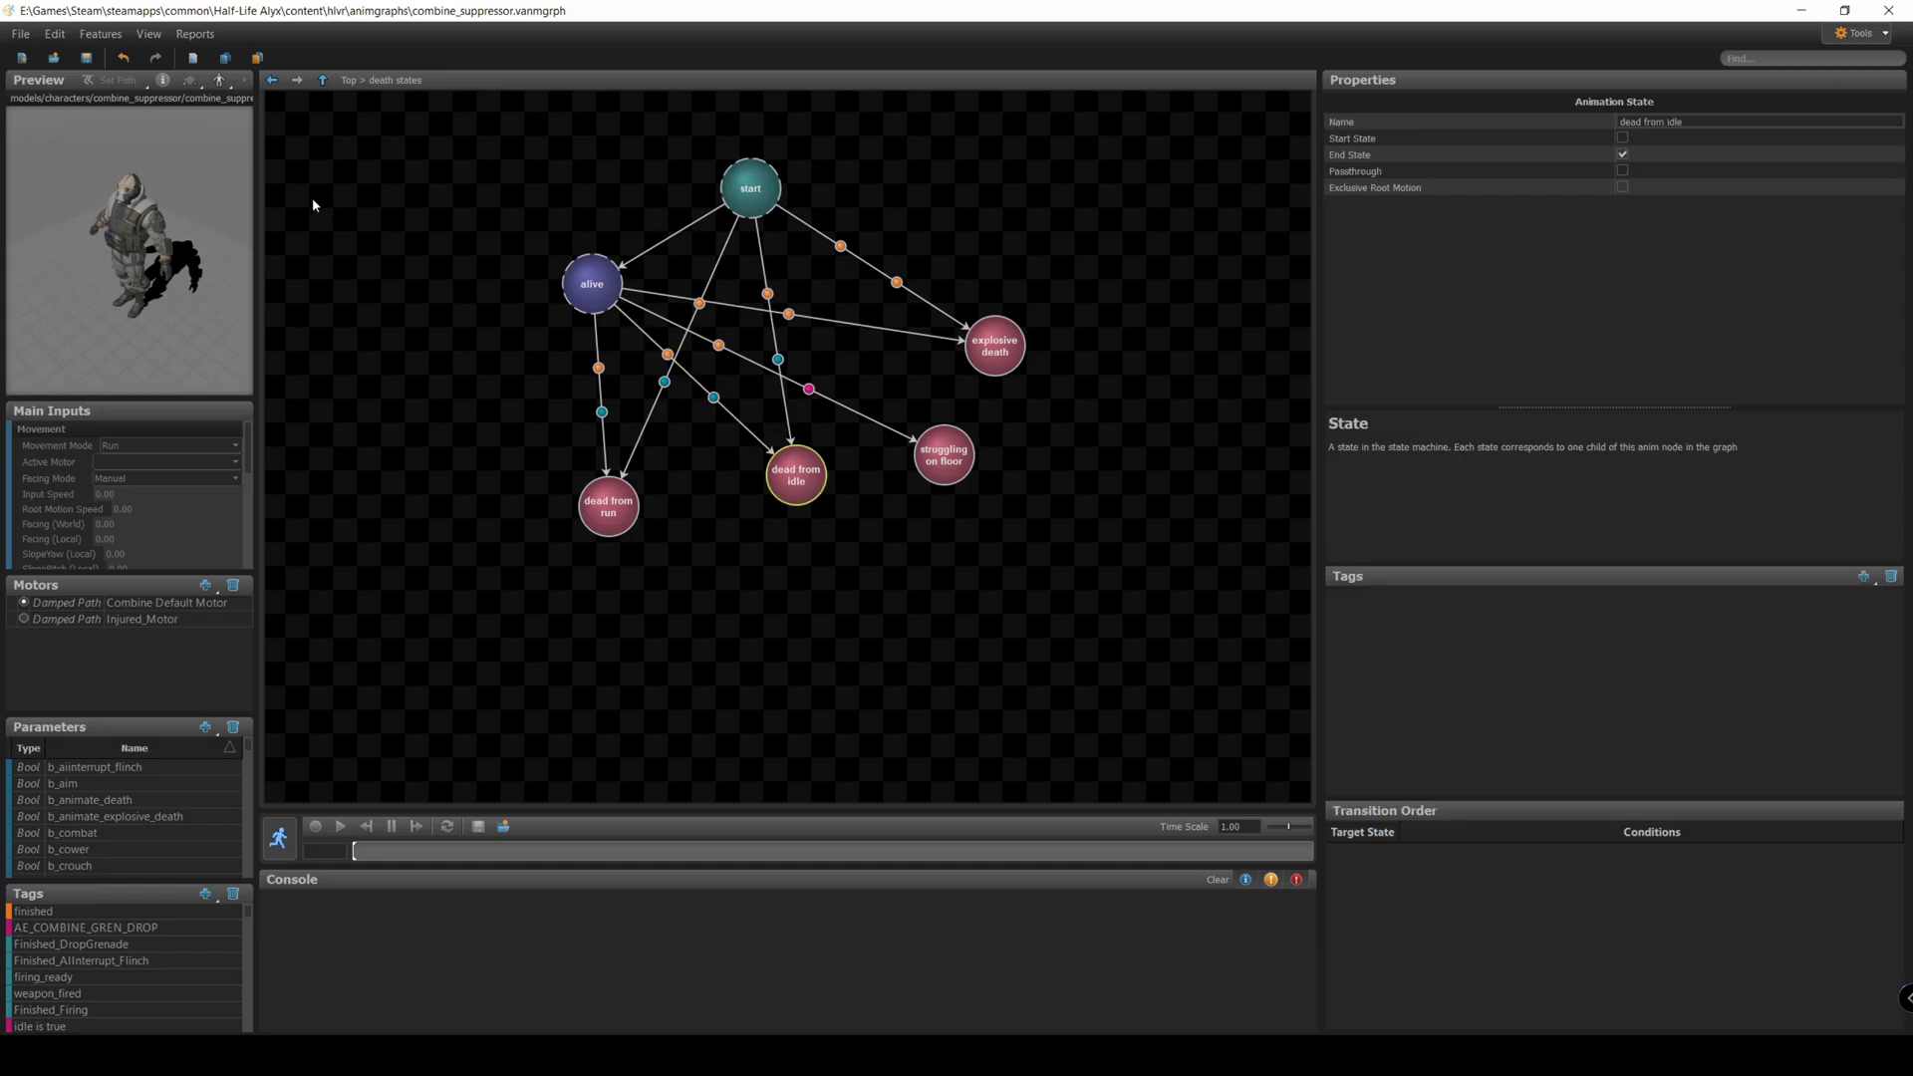
click(272, 79)
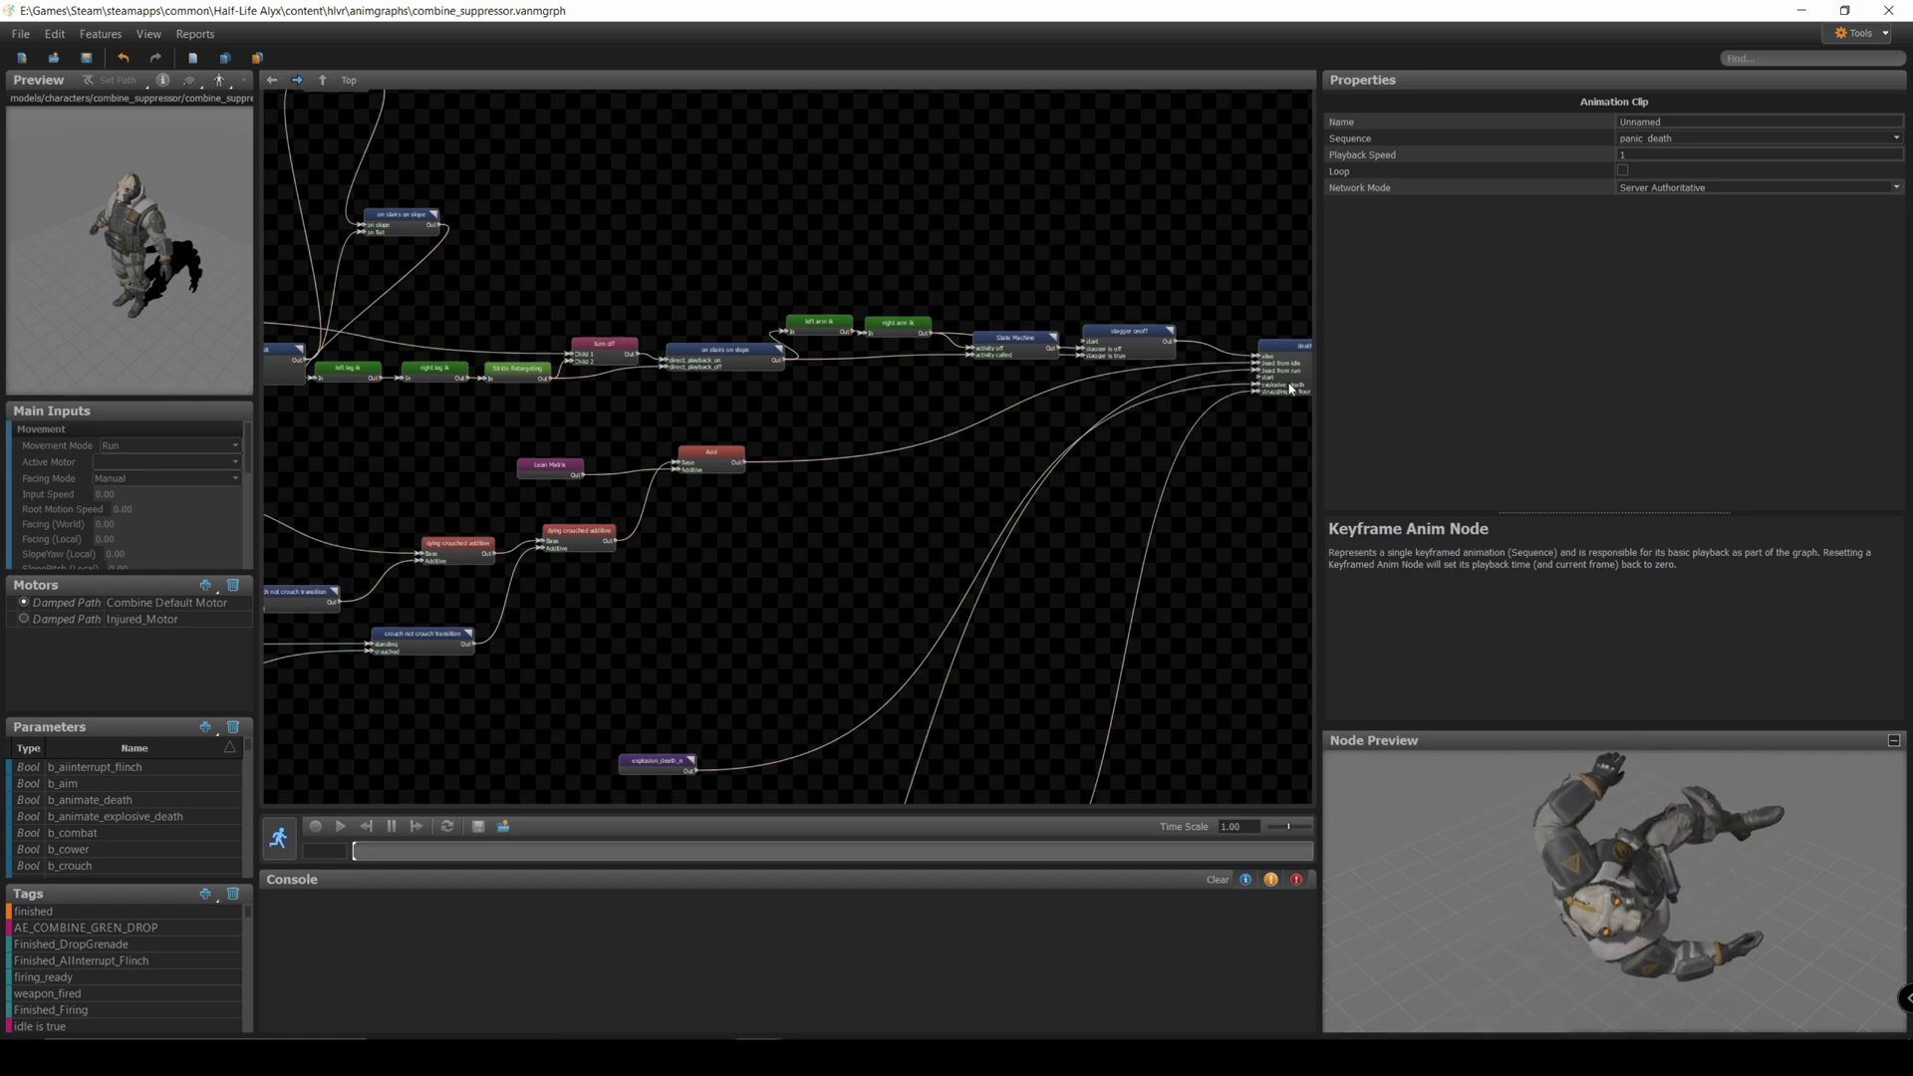
click(648, 763)
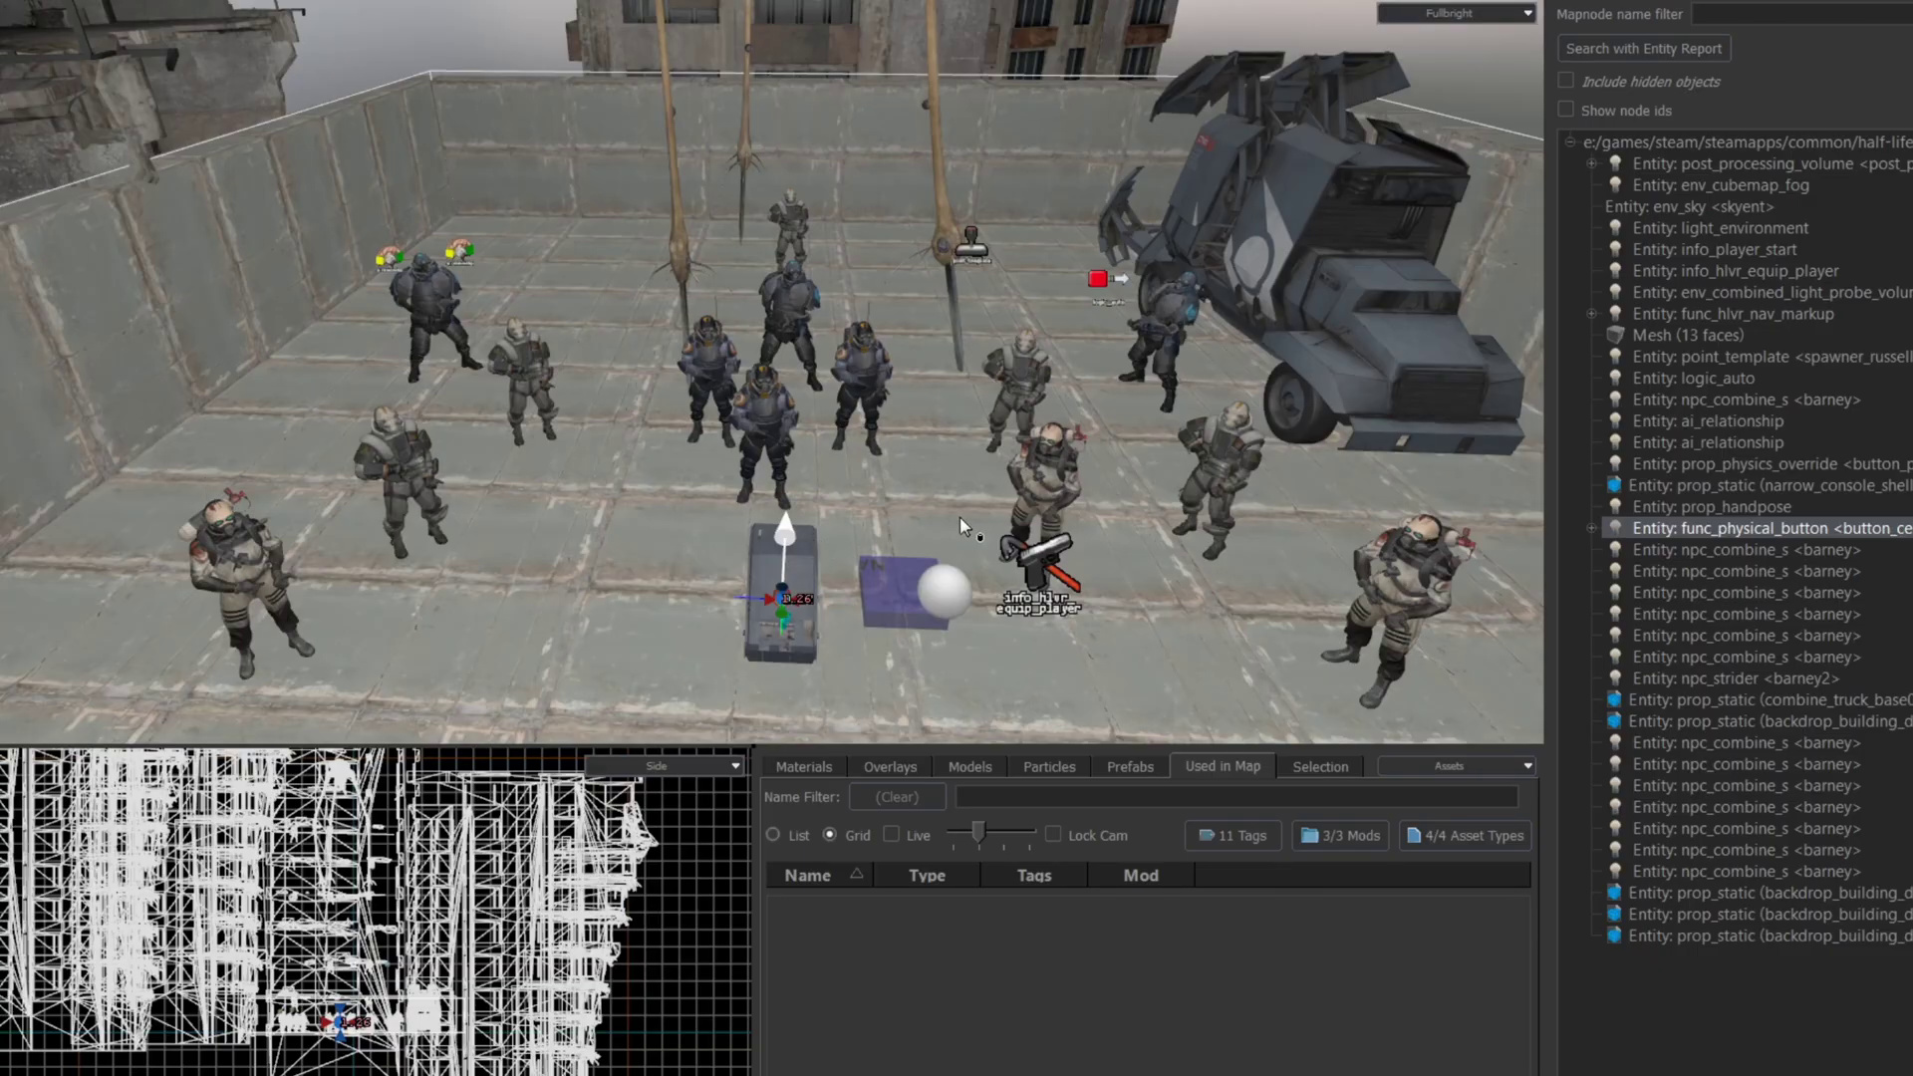
- In the rooftop map, inspect a barney combine soldier's properties and the outputs of the console's button_center_pusher
click(529, 385)
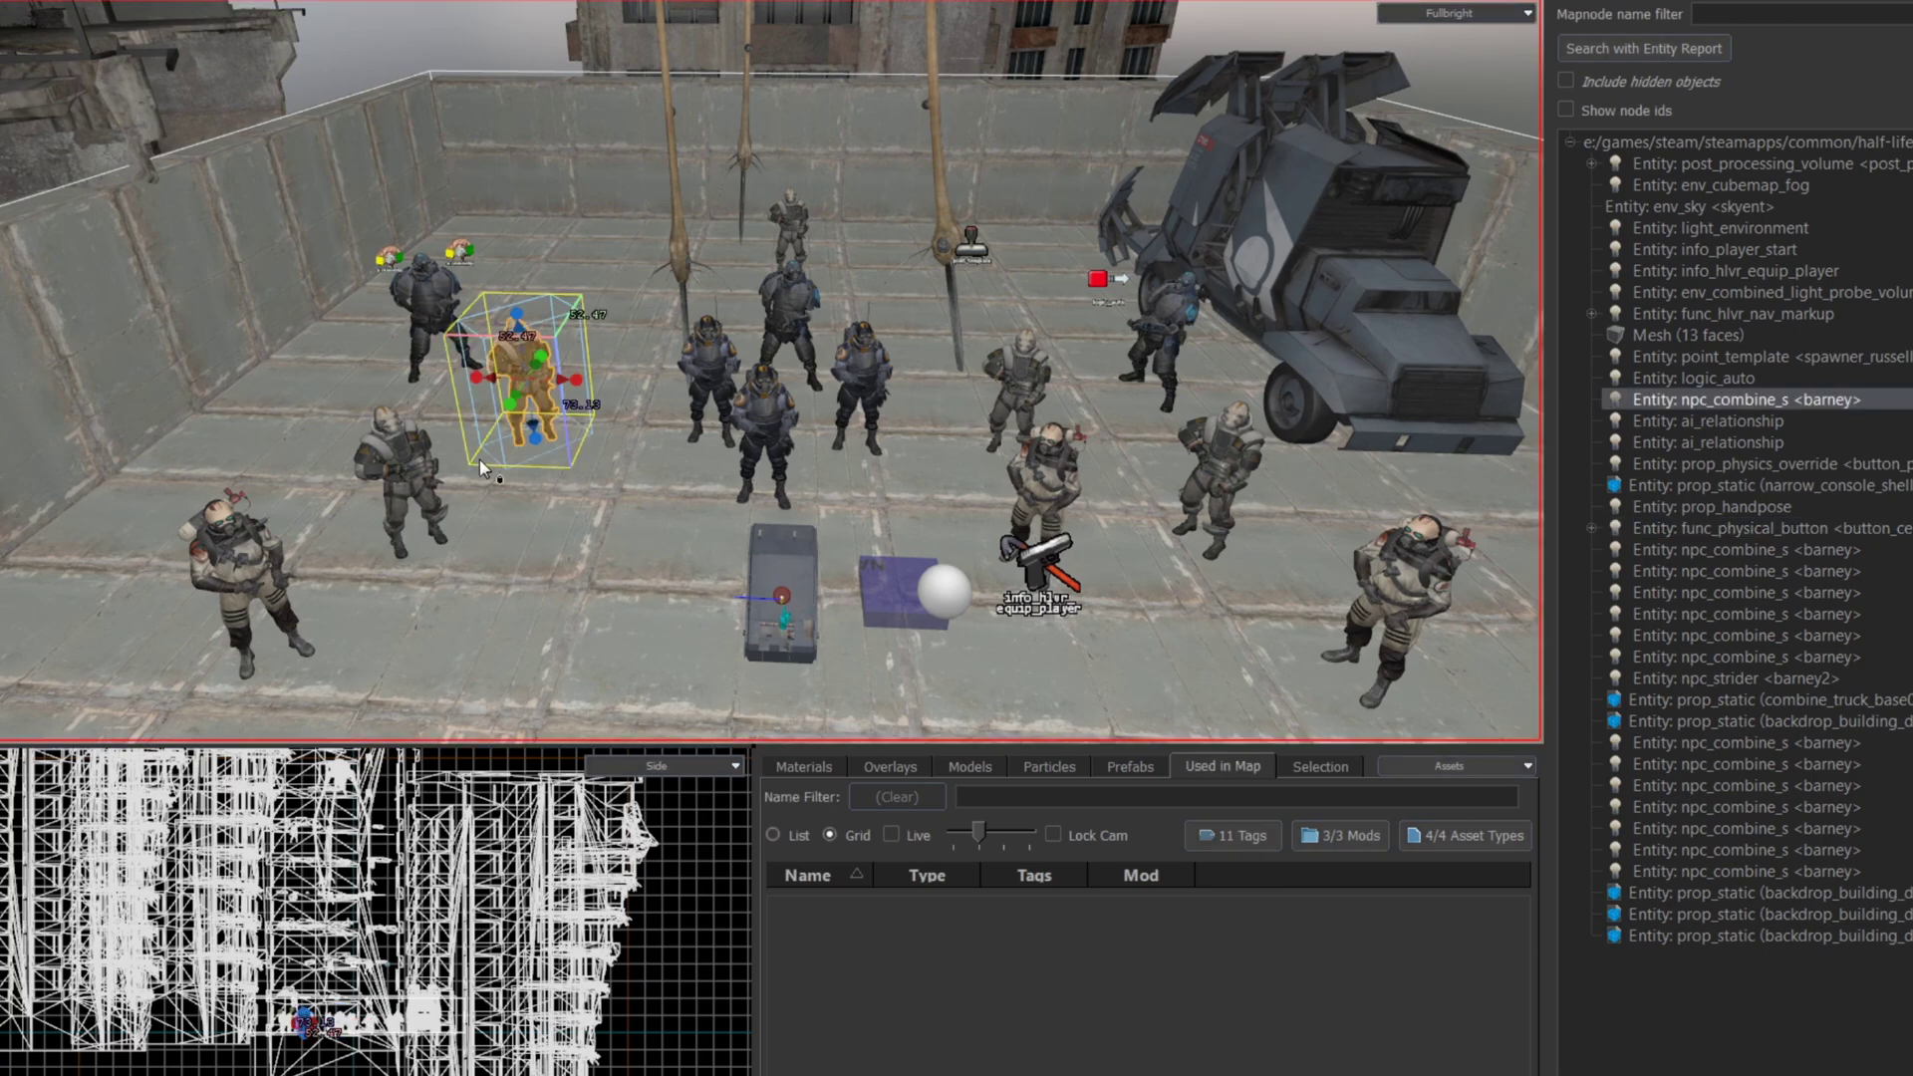
key(alt+Return)
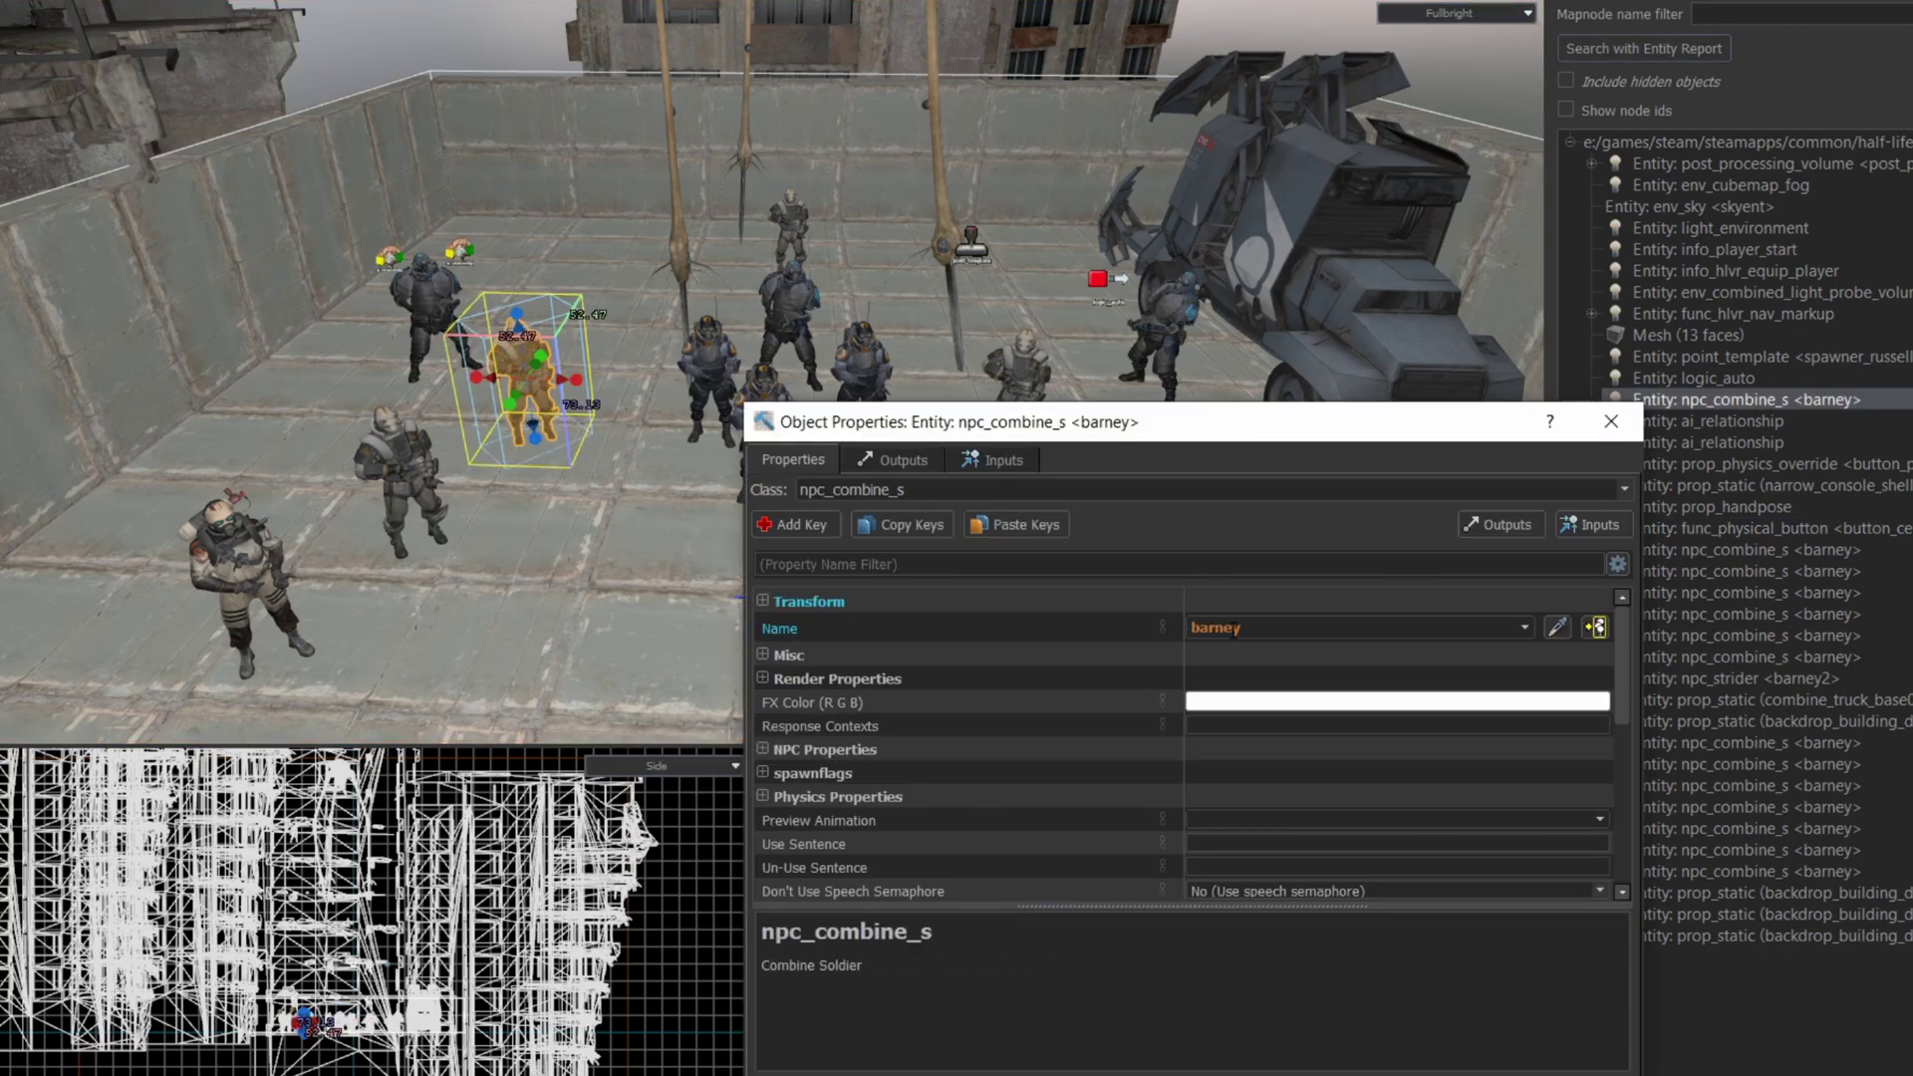
click(1612, 422)
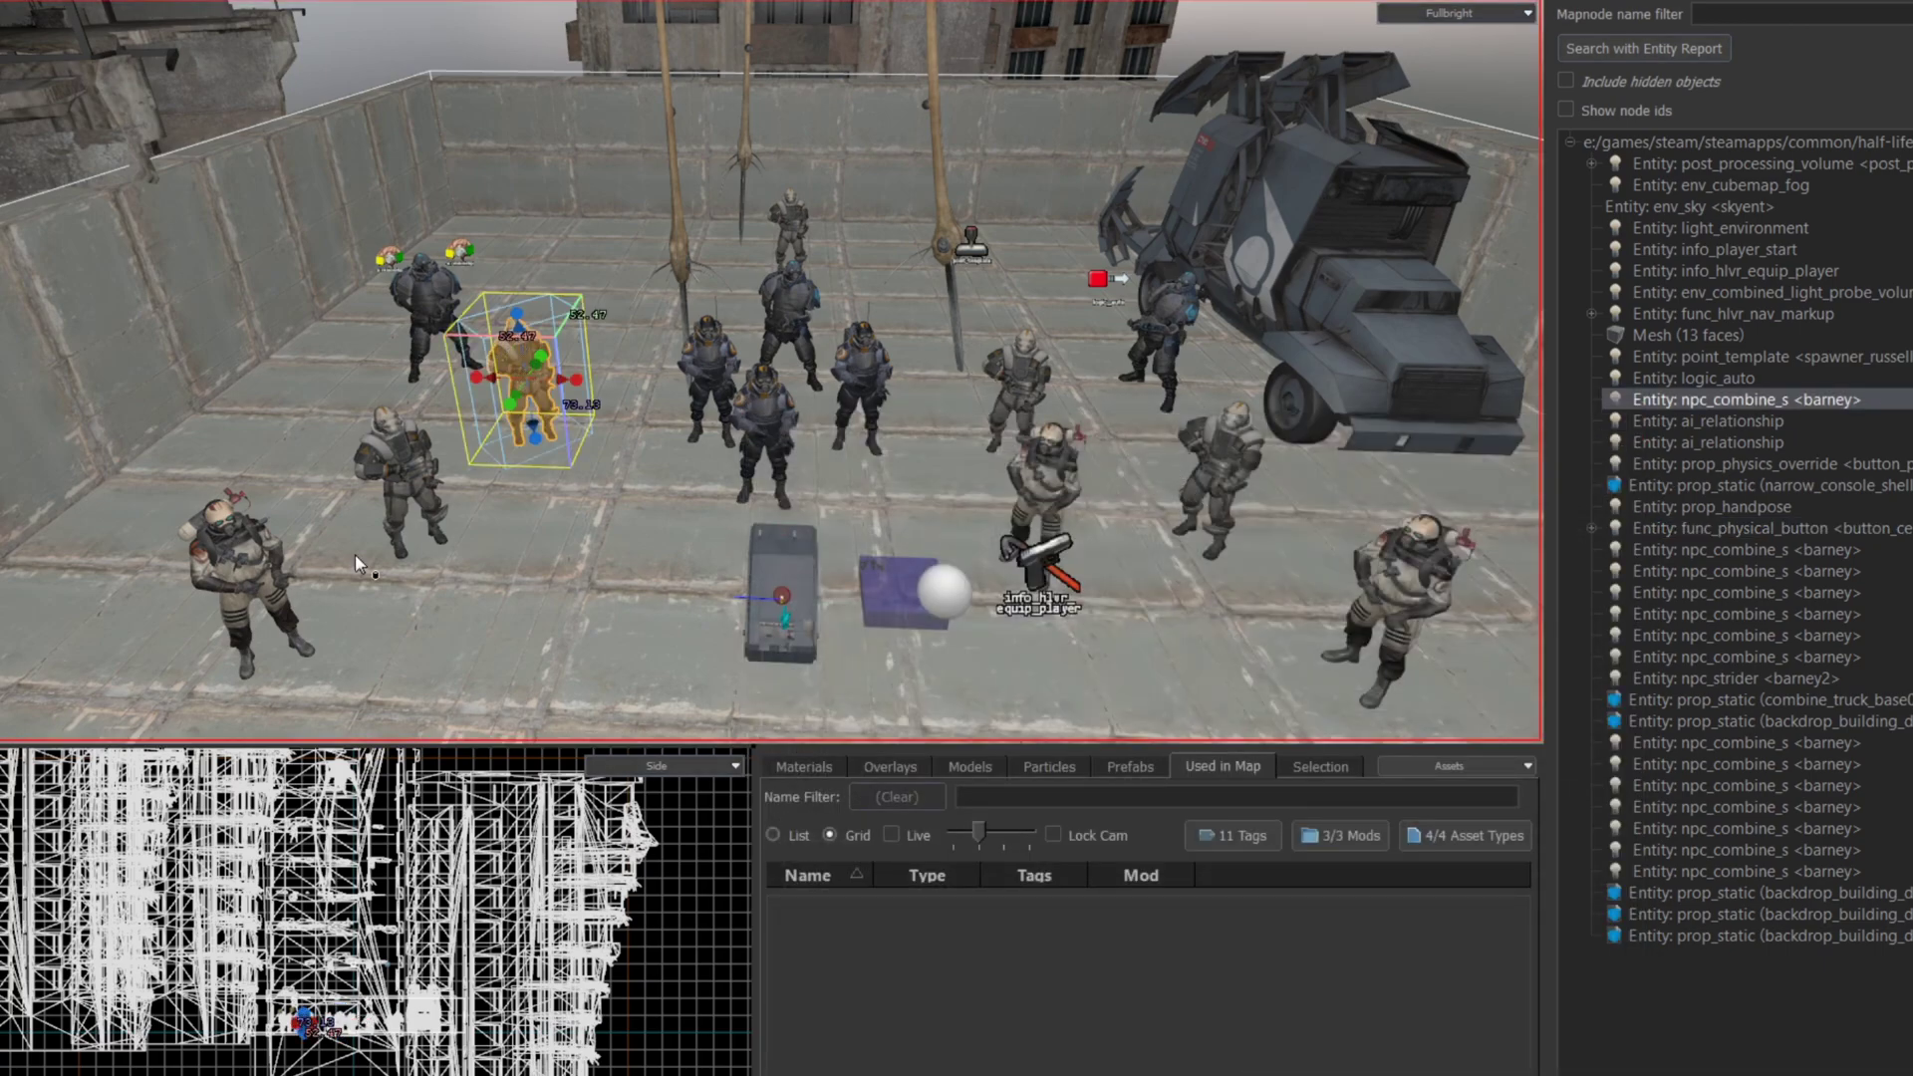
scroll(881, 565, up, 5)
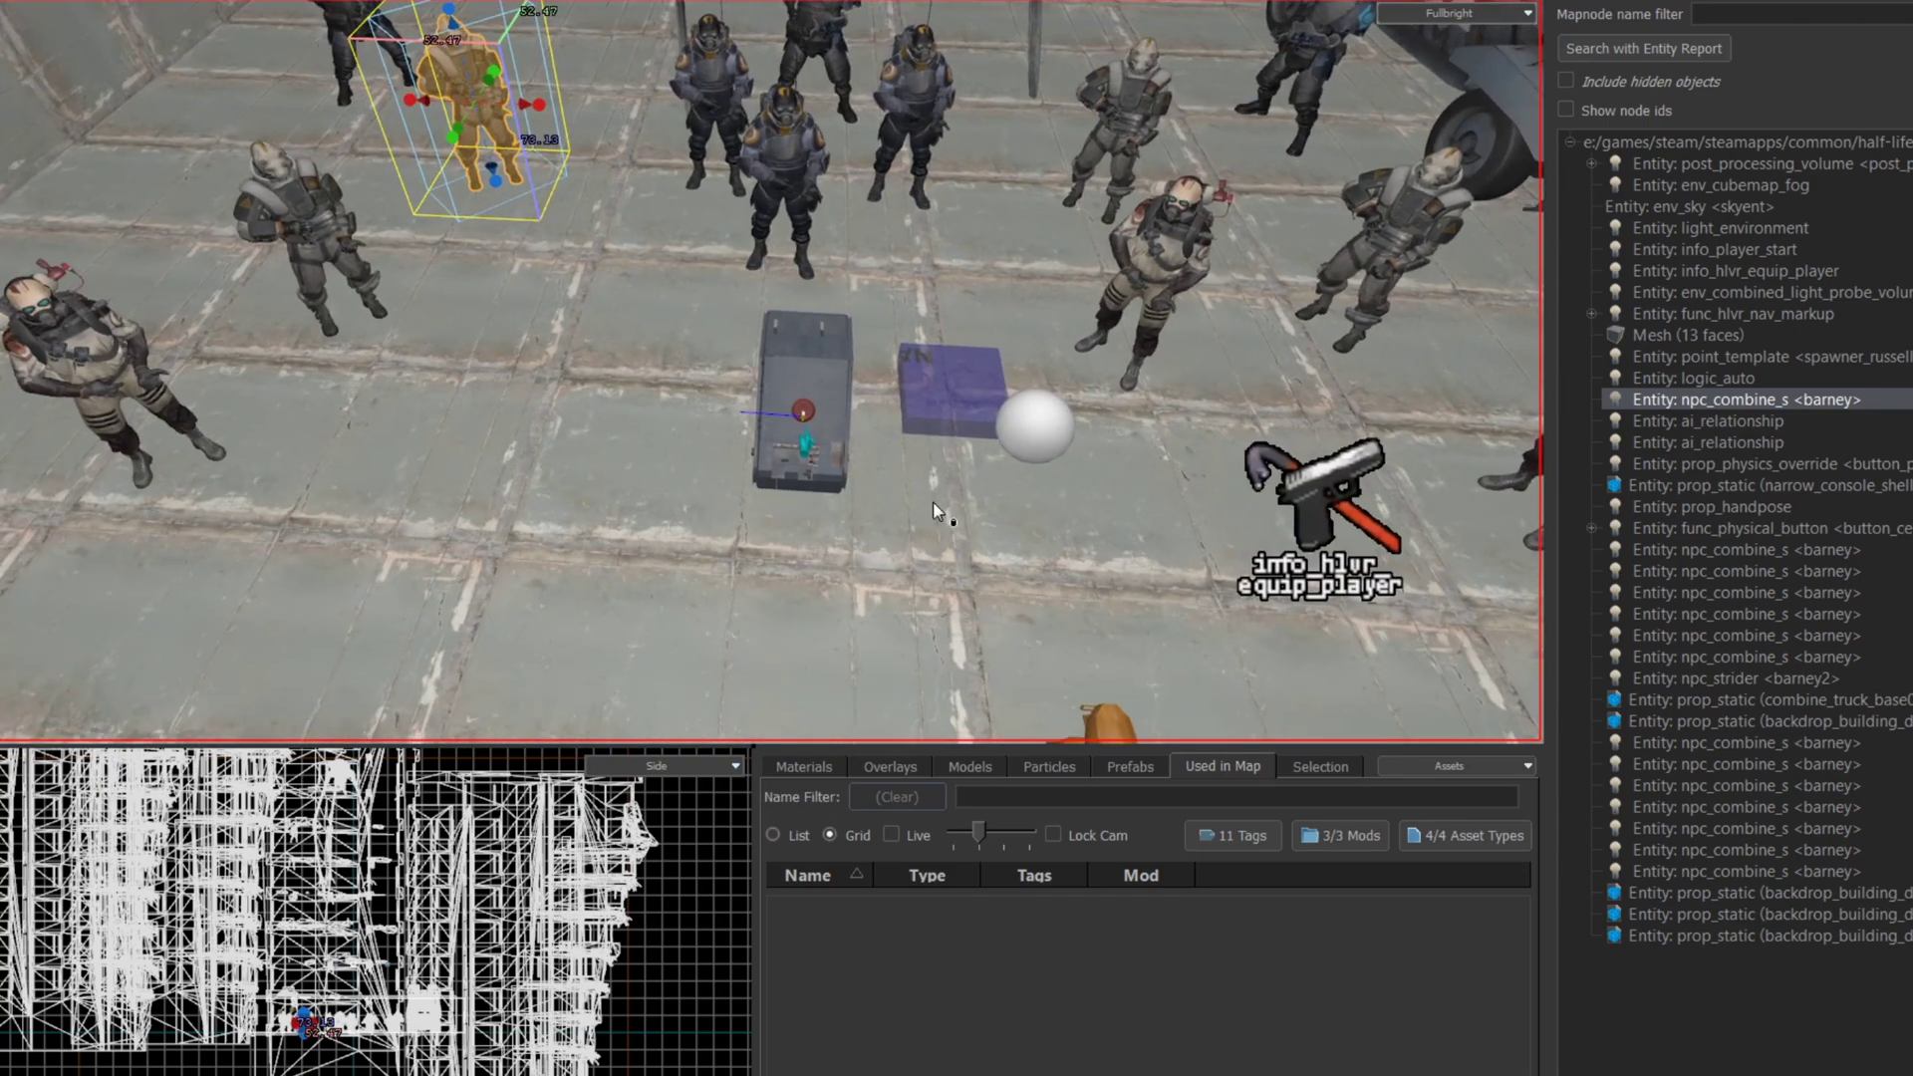
scroll(939, 513, up, 5)
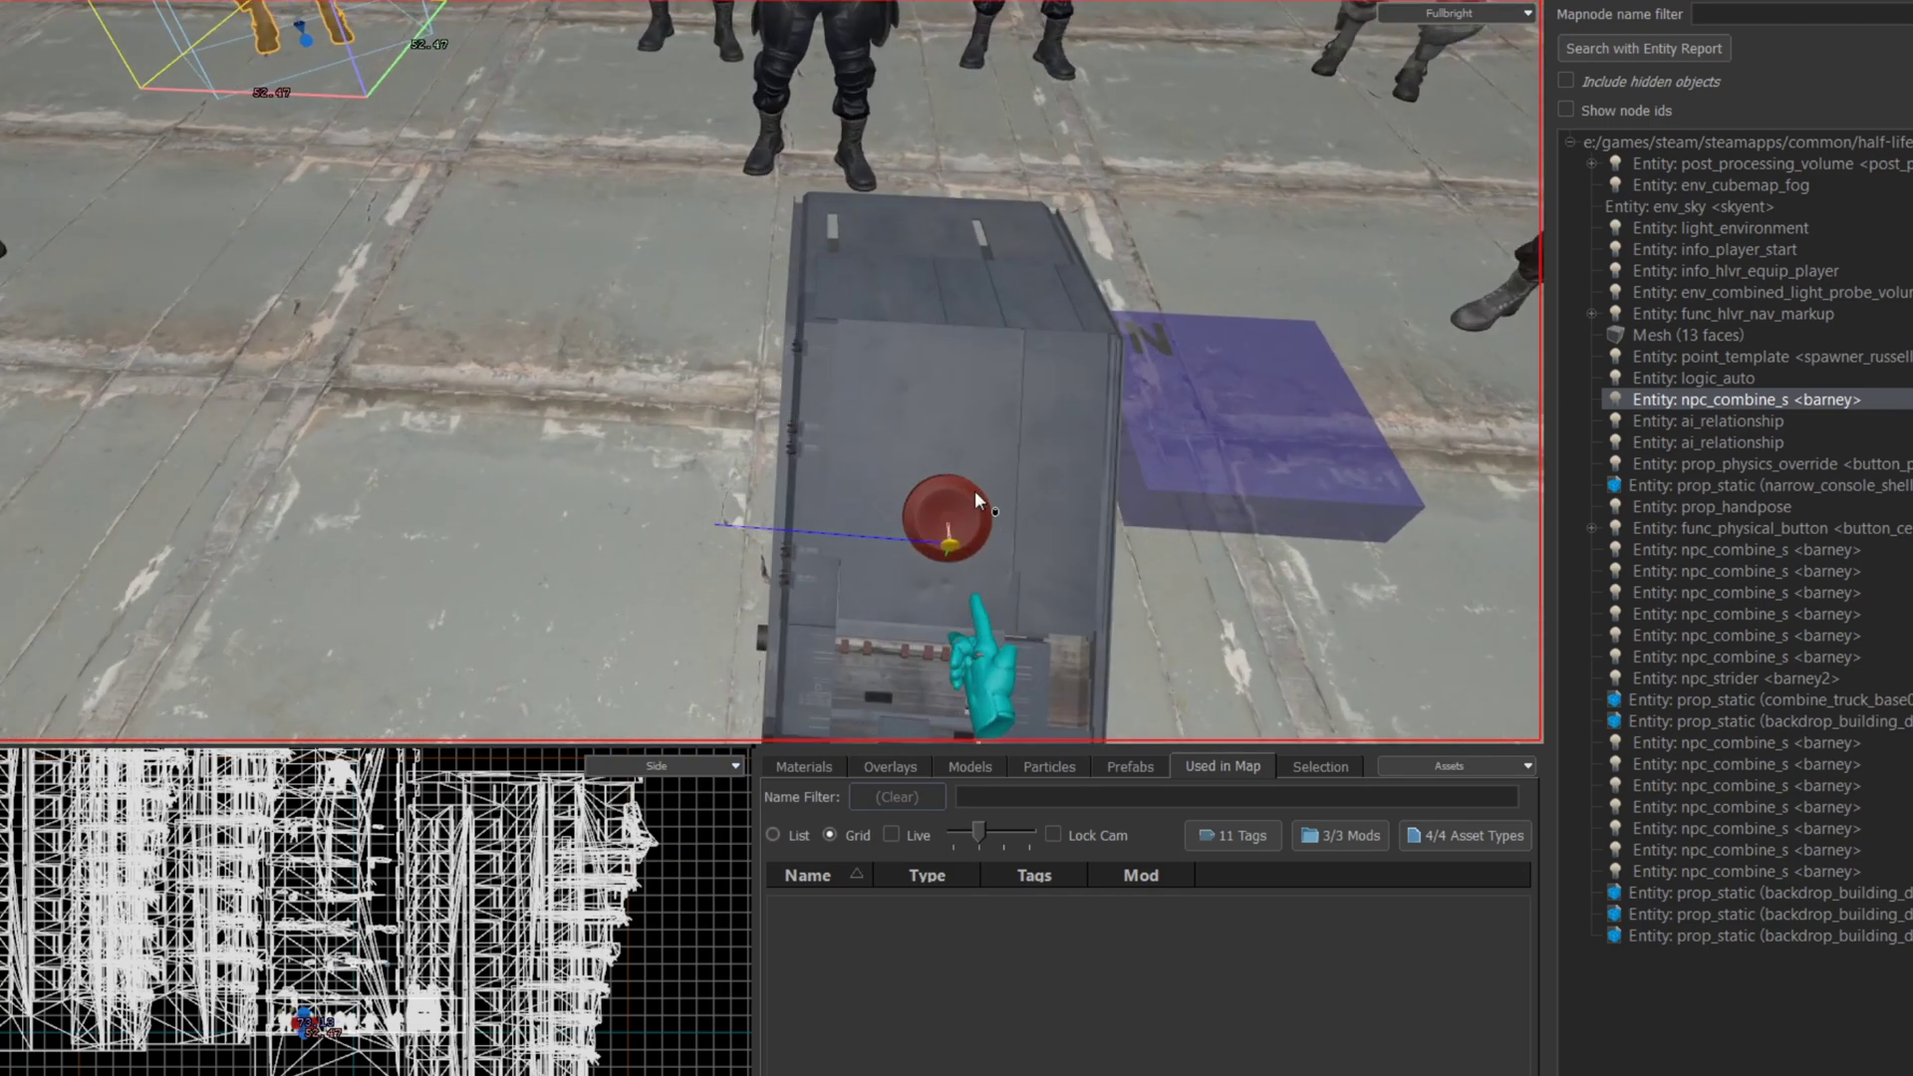
double_click(975, 490)
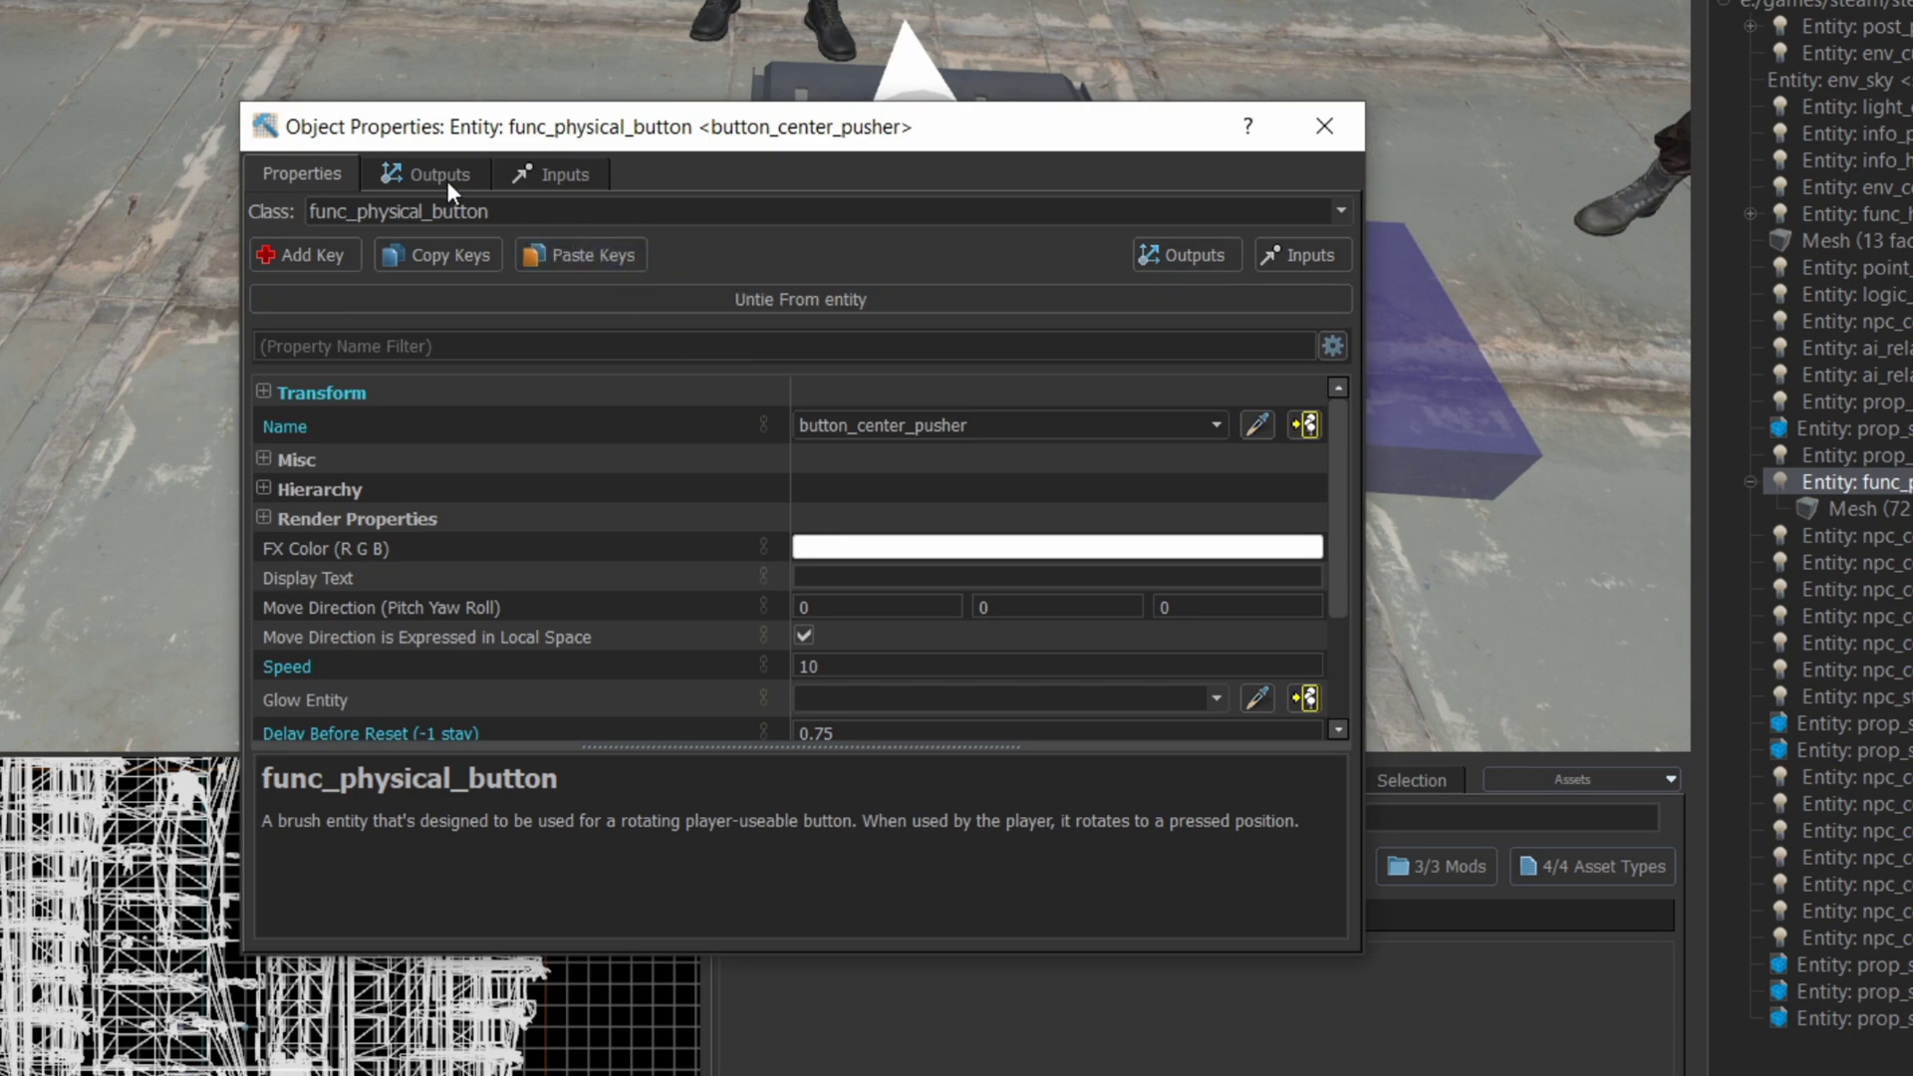
click(439, 175)
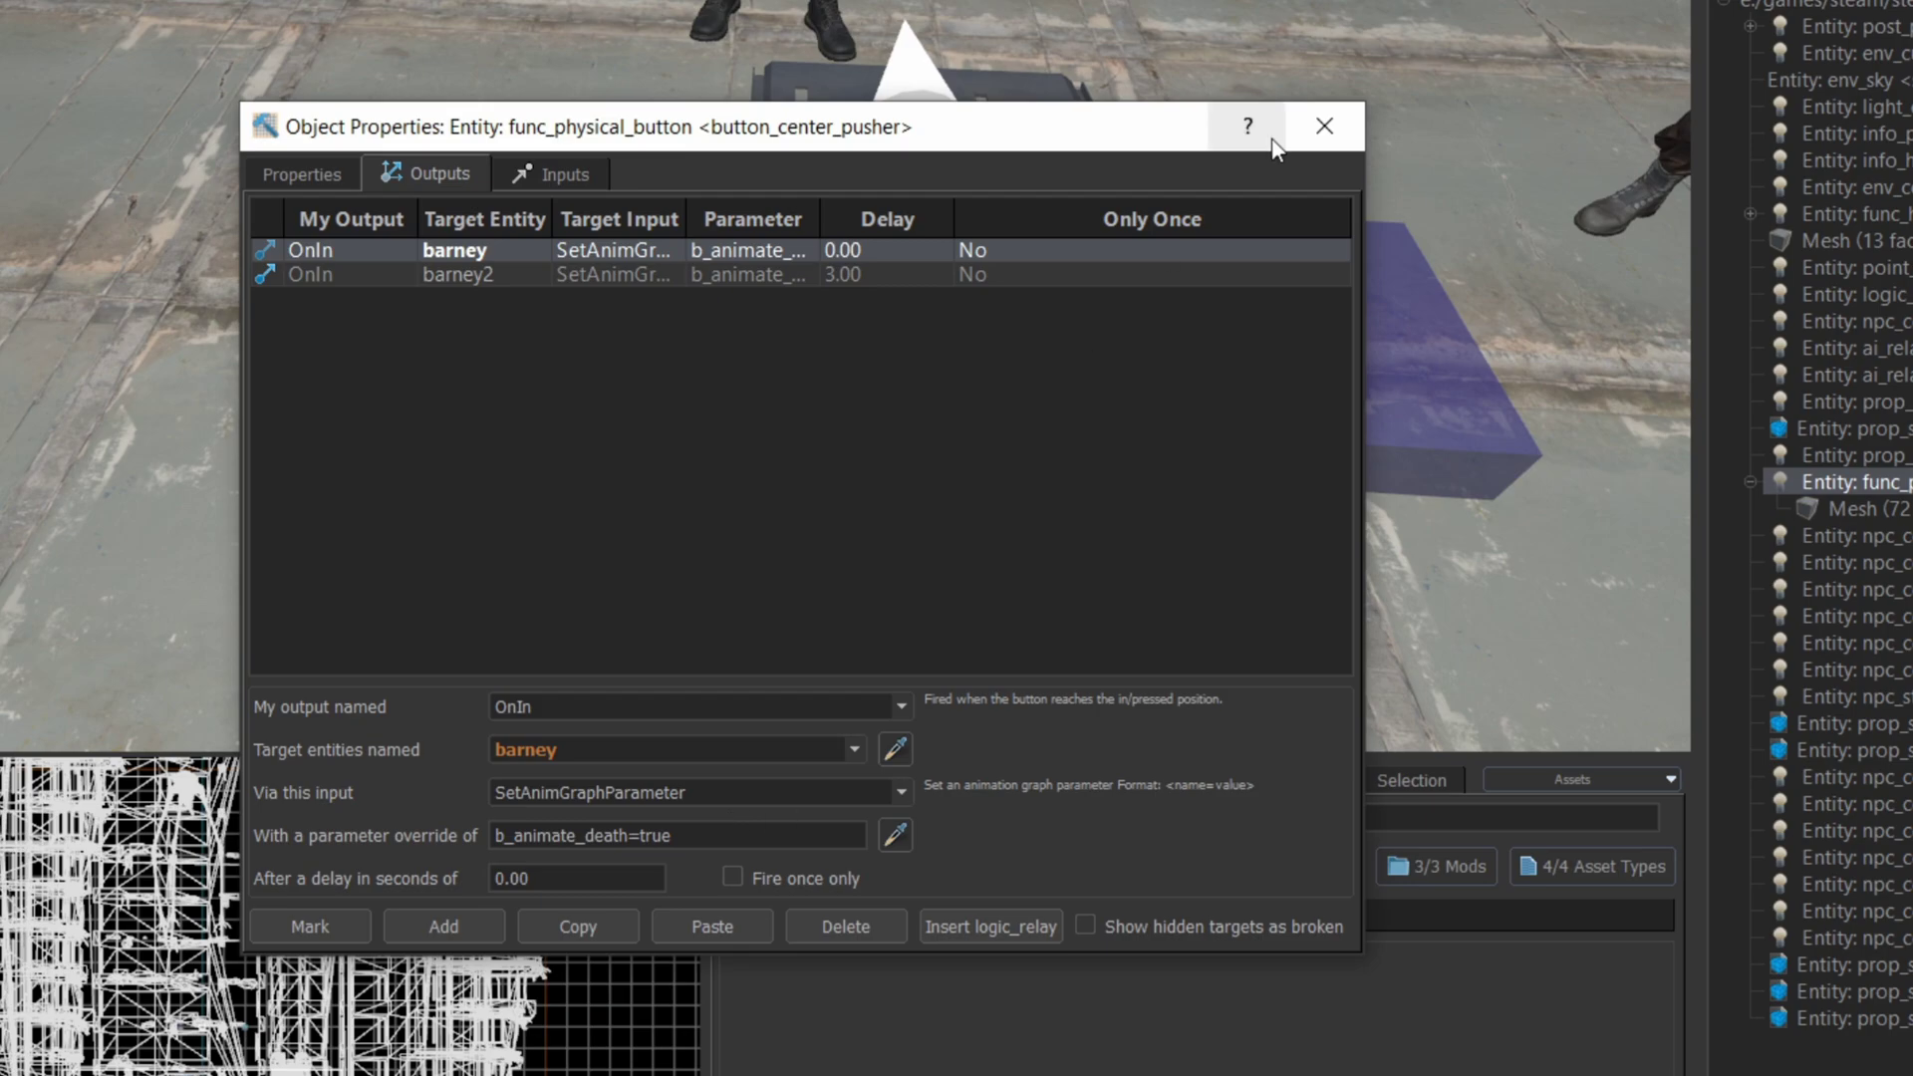
click(1323, 123)
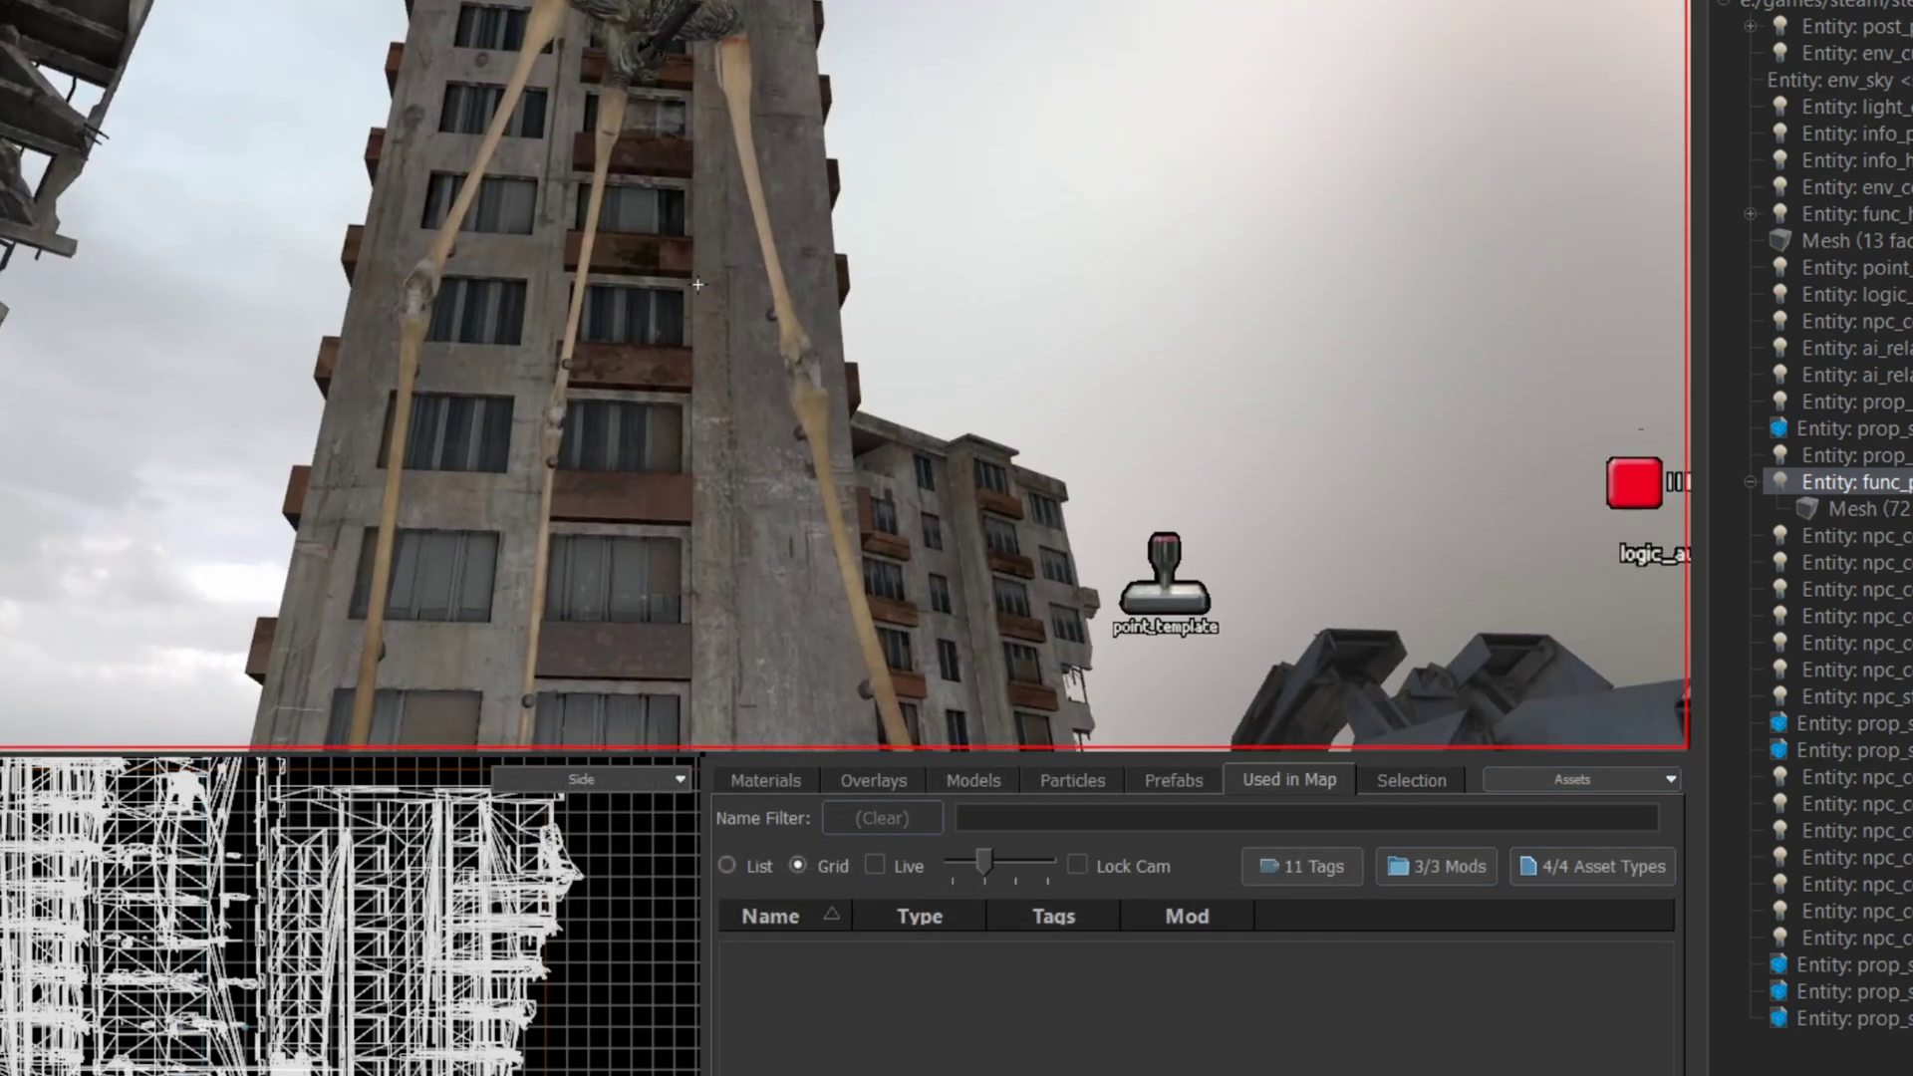
- Inspect the strider above the rooftop and the target, delay and parameter override of the button's barney2 output
right_drag(697, 284, 697, 214)
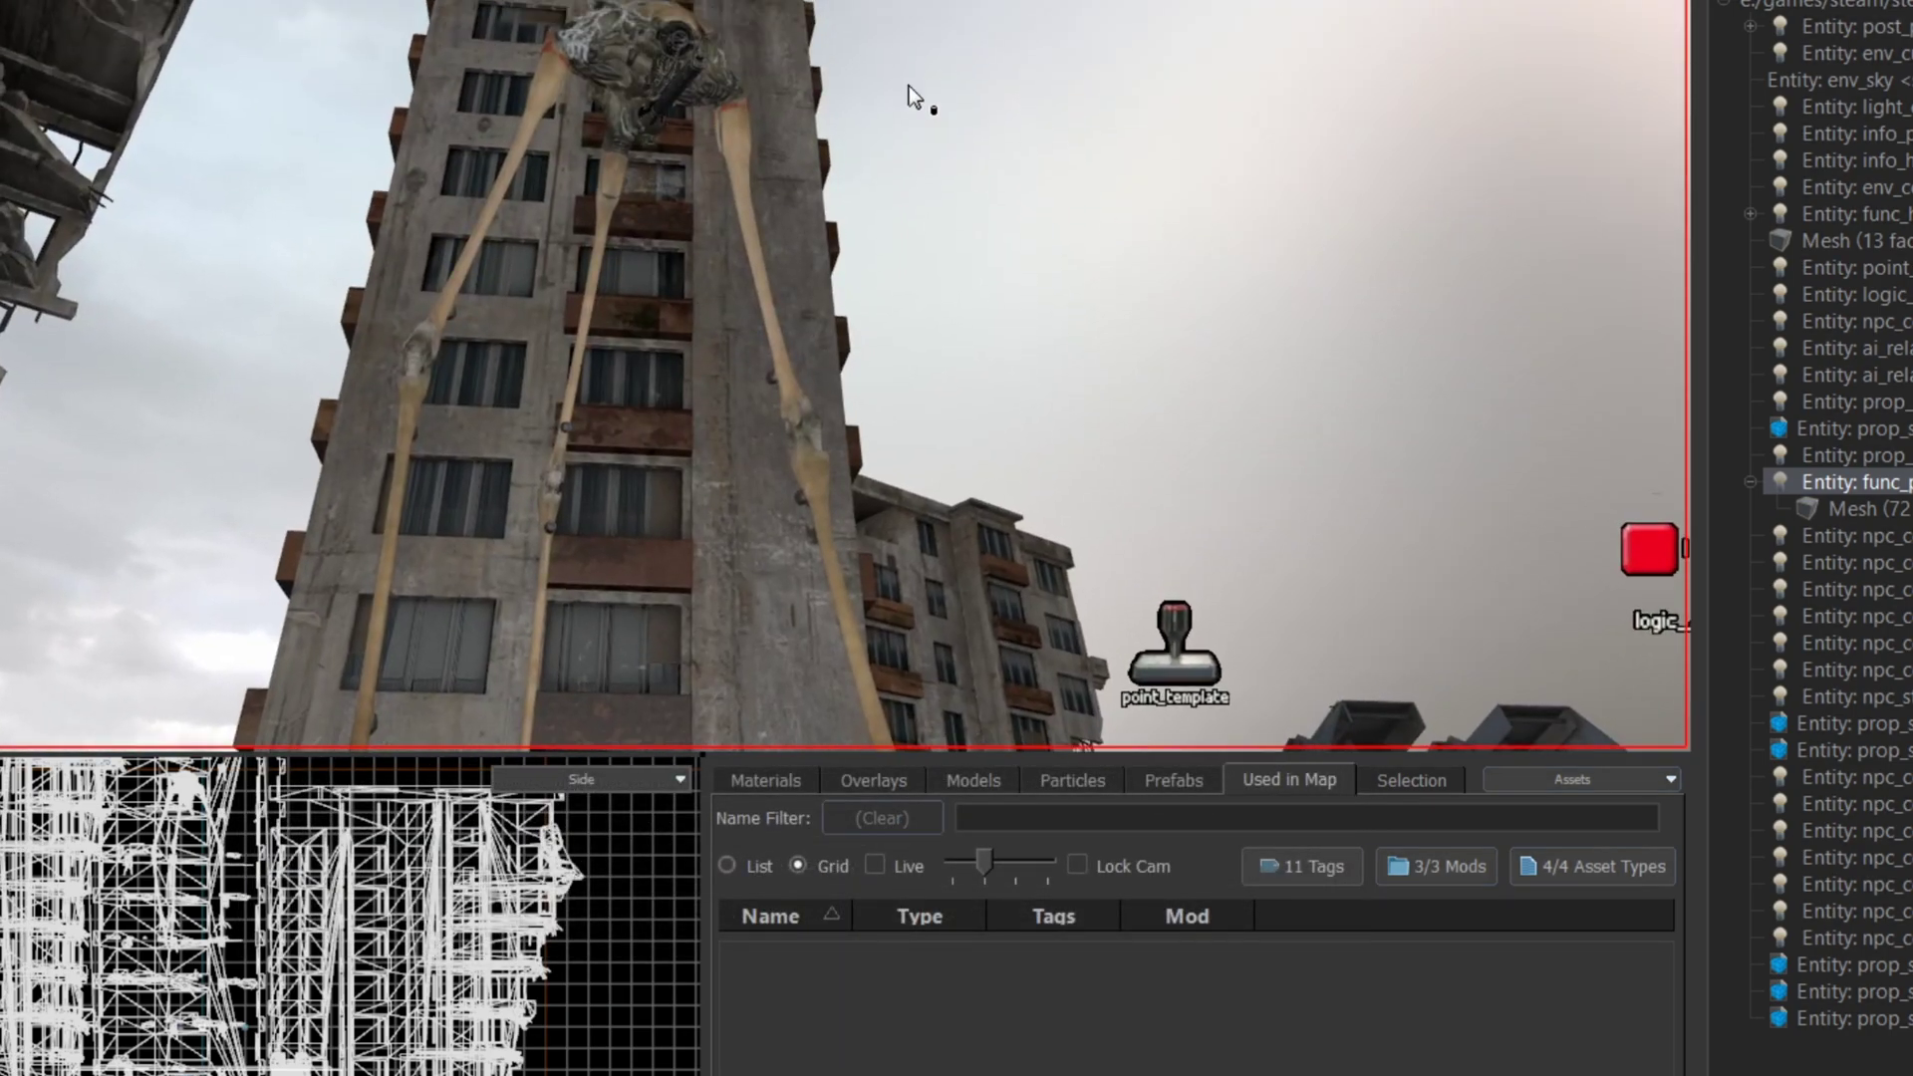
click(638, 58)
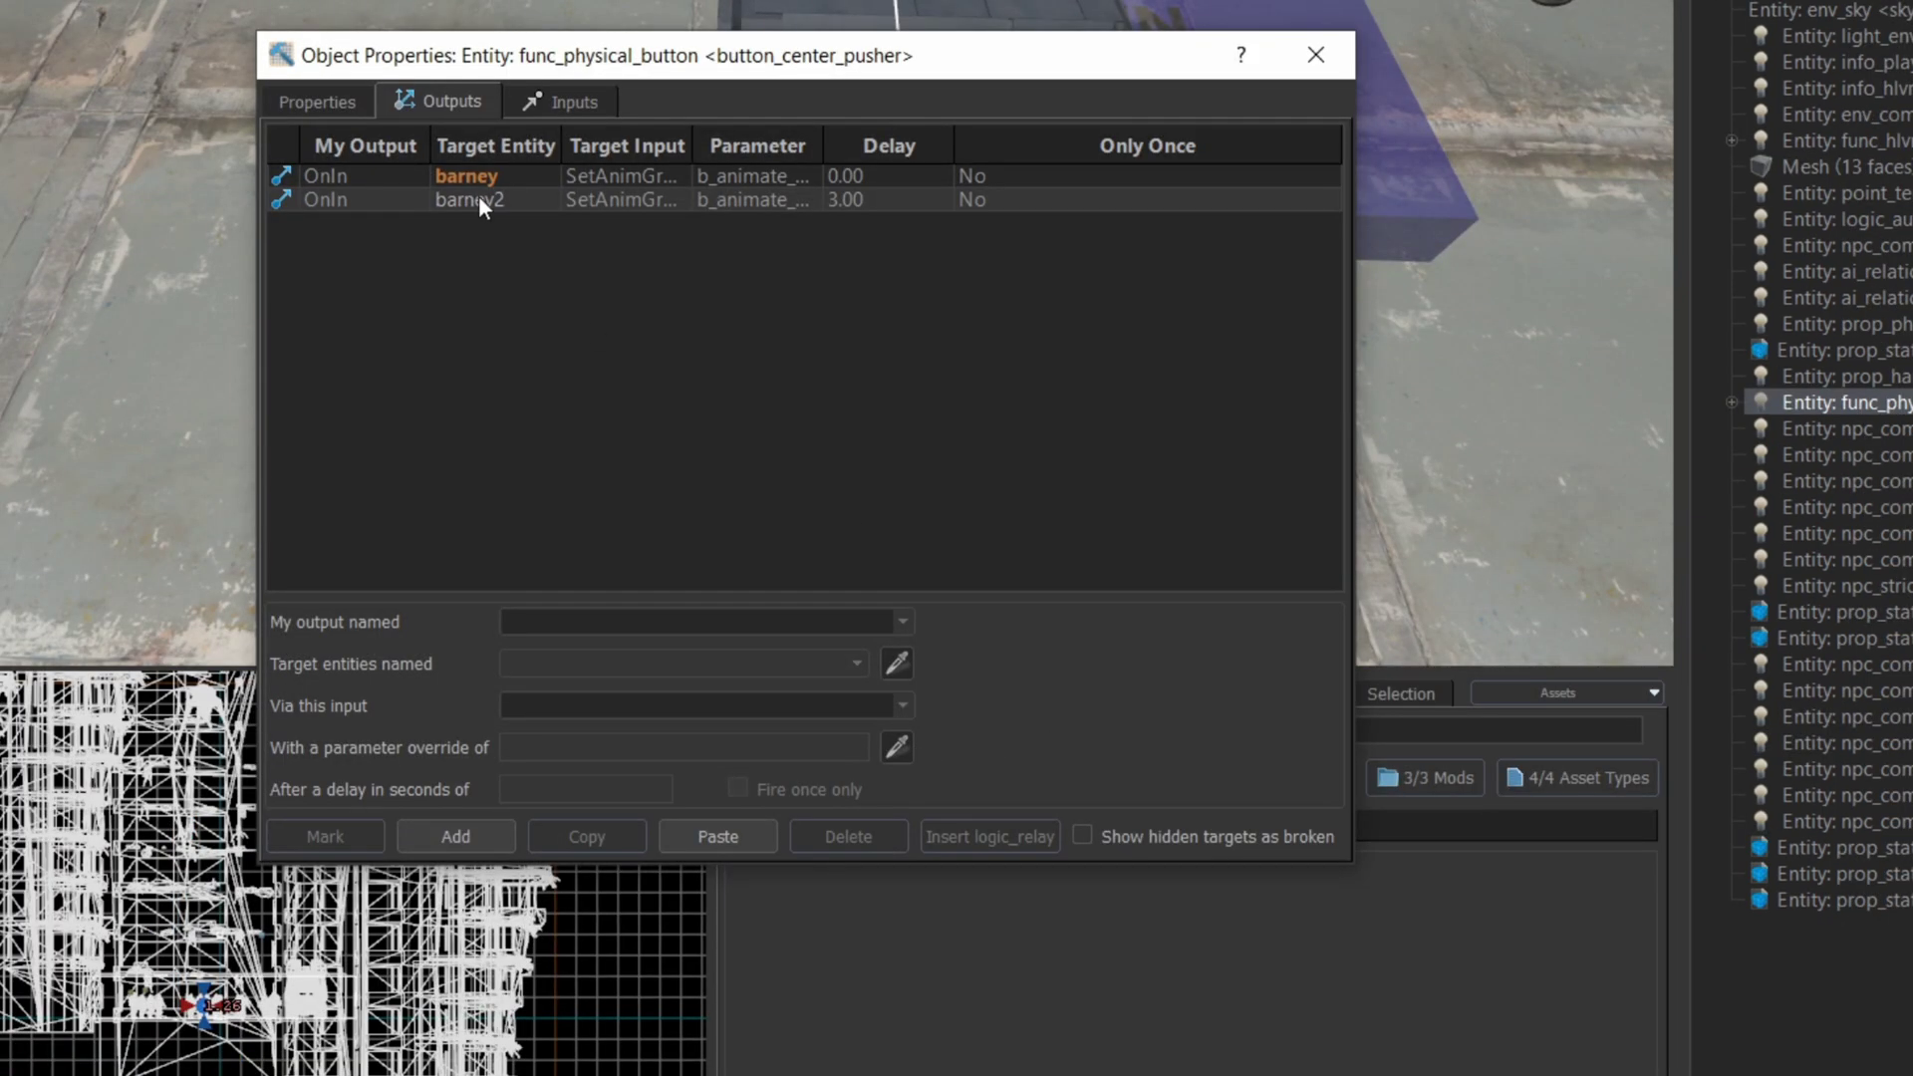
click(482, 199)
double_click(543, 657)
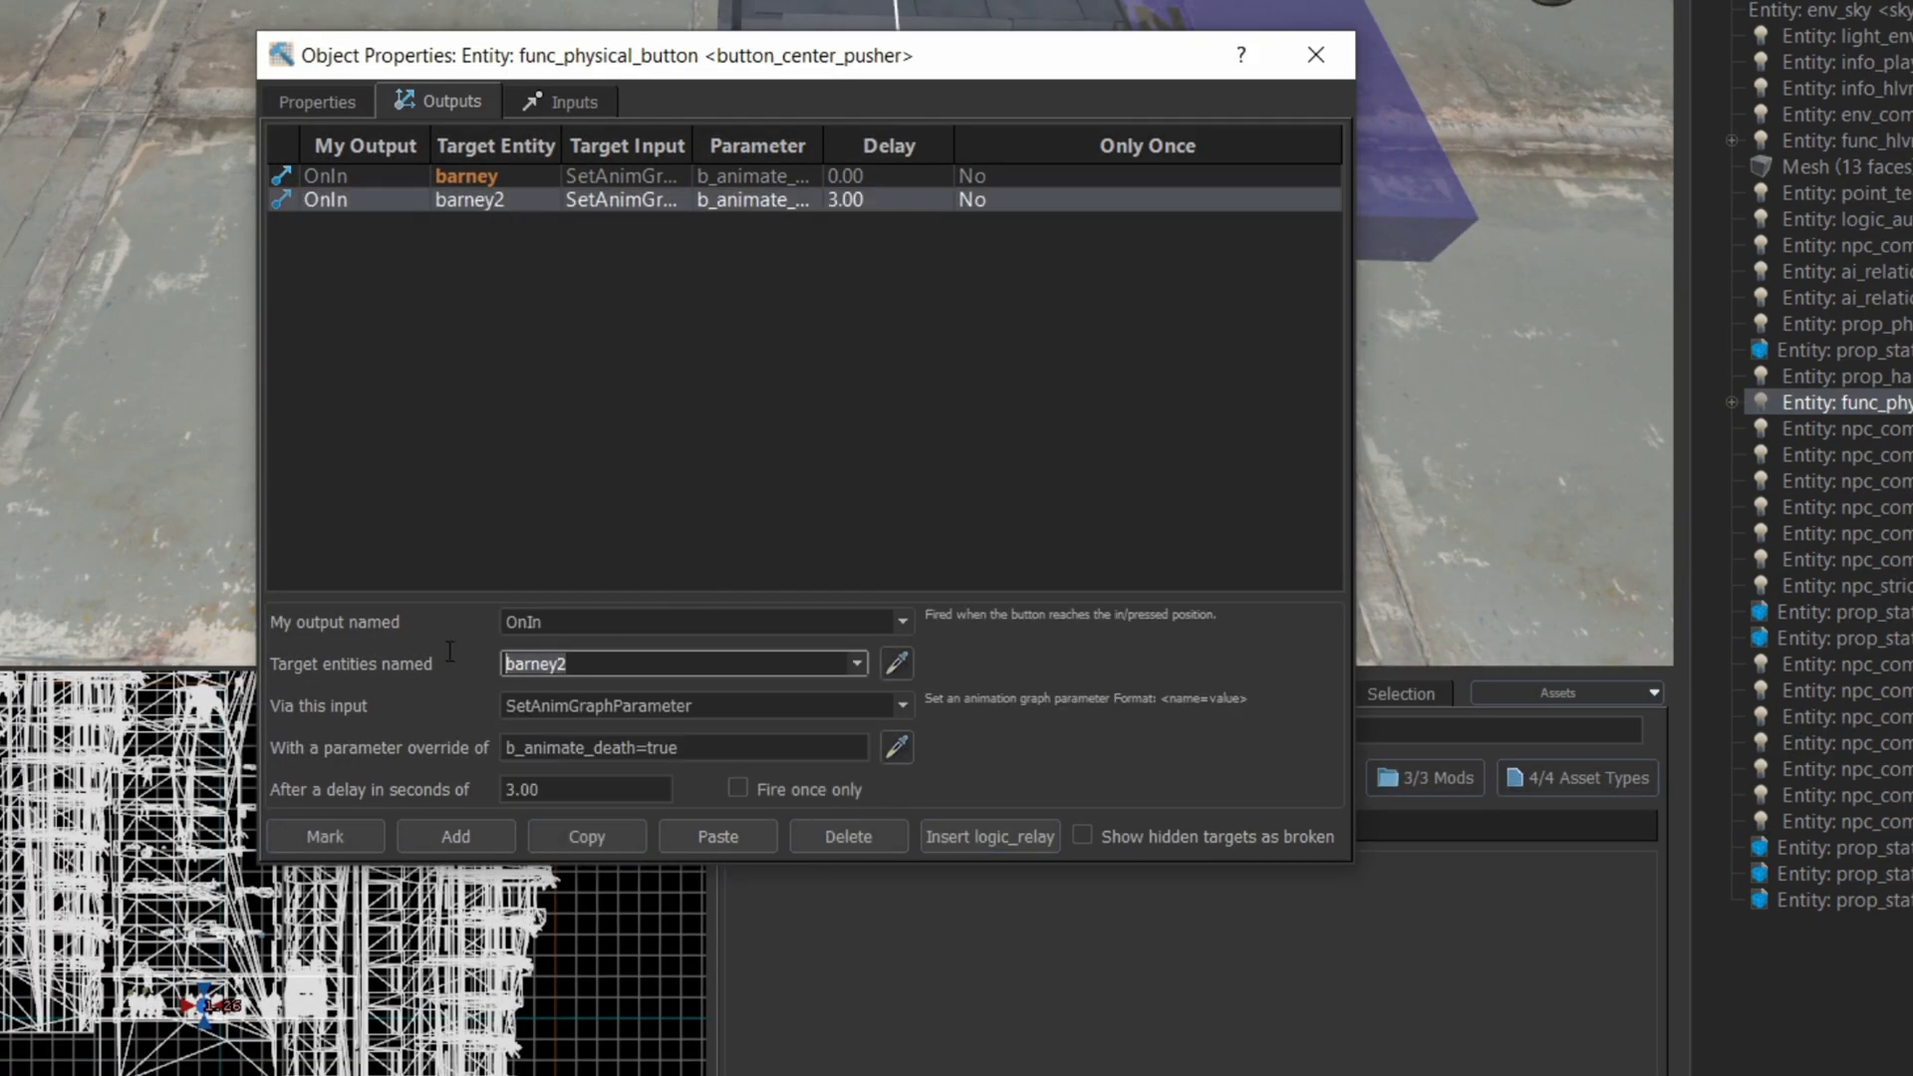
double_click(561, 789)
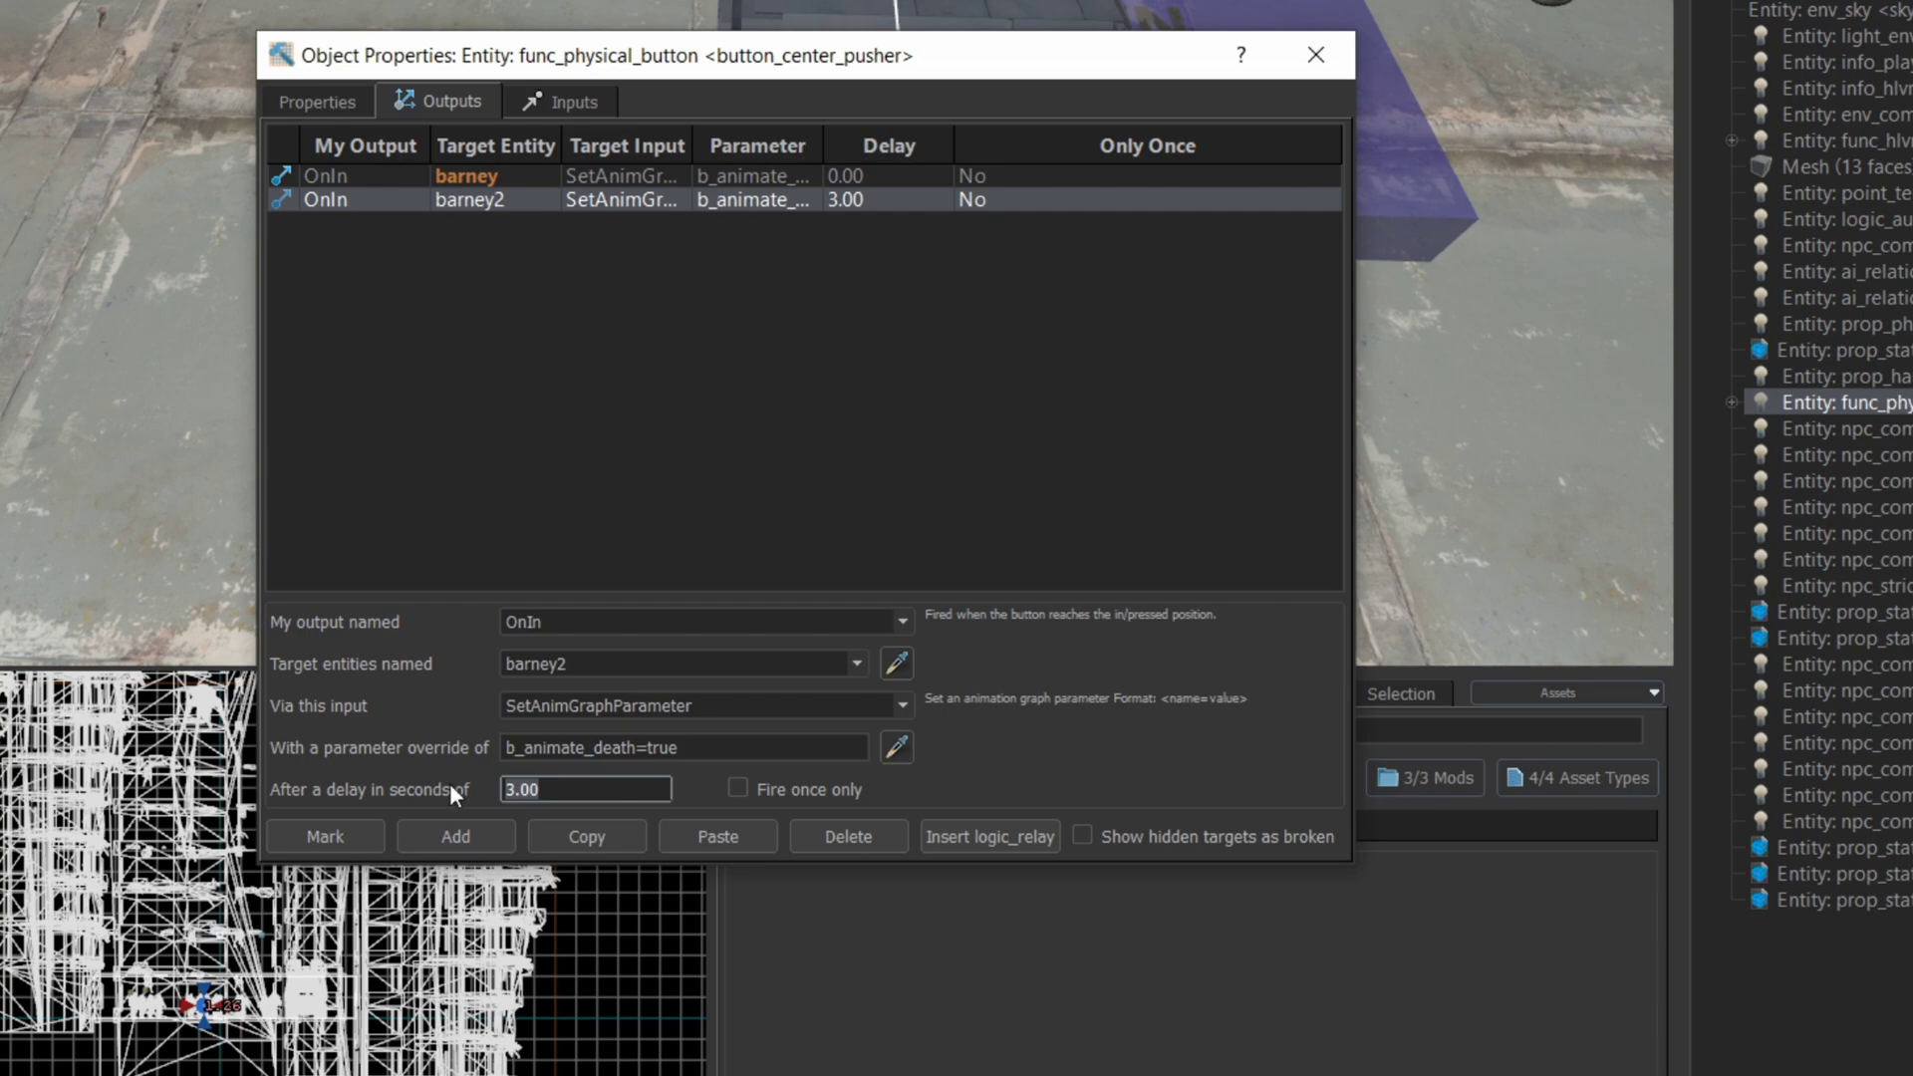
double_click(732, 746)
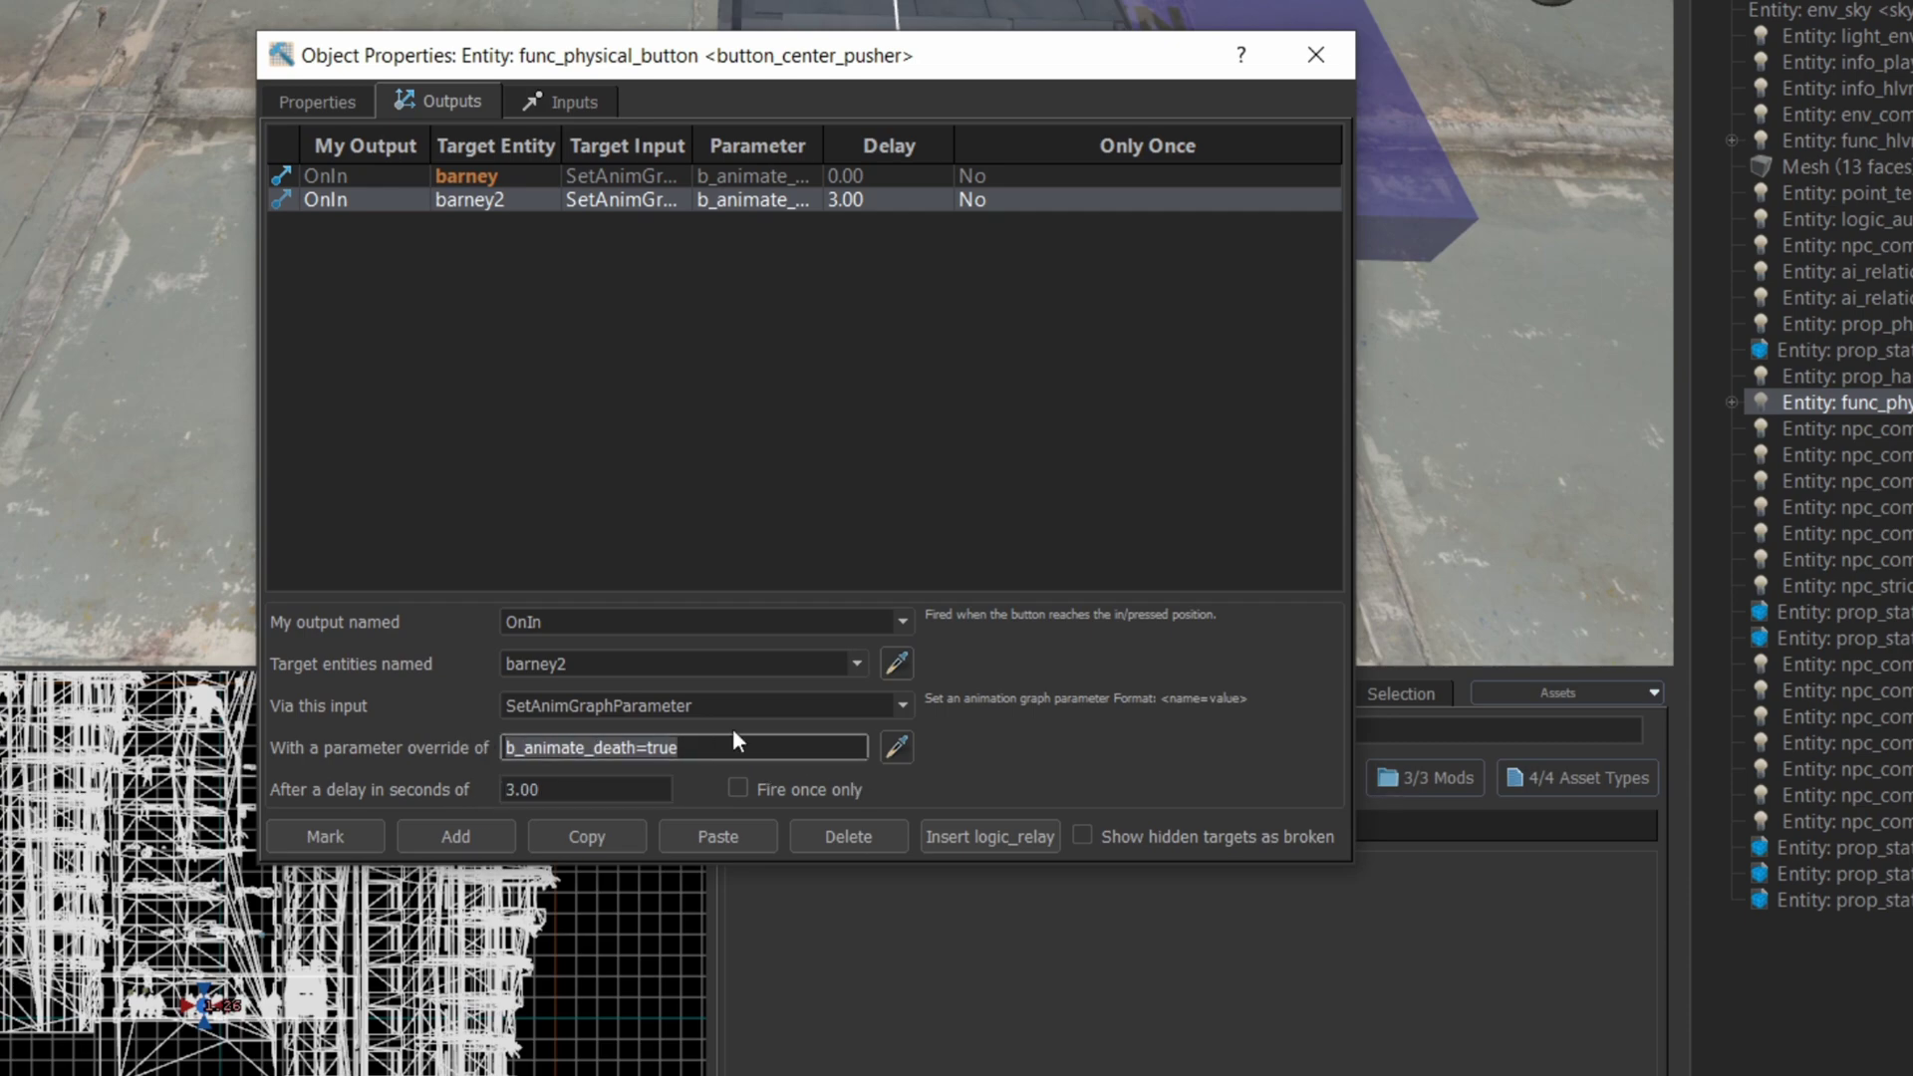